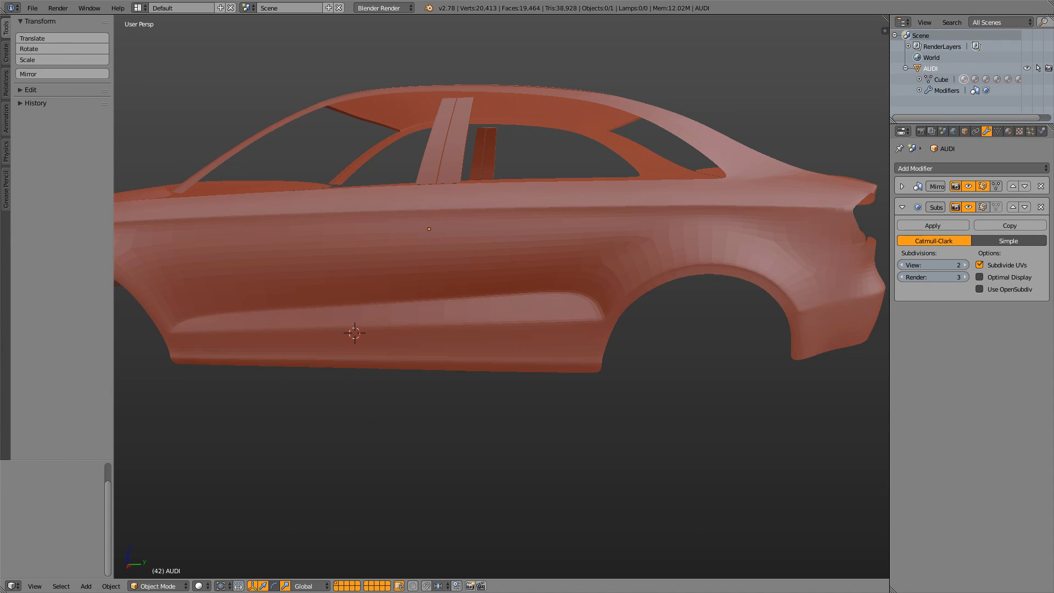
Examine the rear side of the Audi body and compare it with both reference photos of the blue car
middle_click_drag(427, 288, 527, 252)
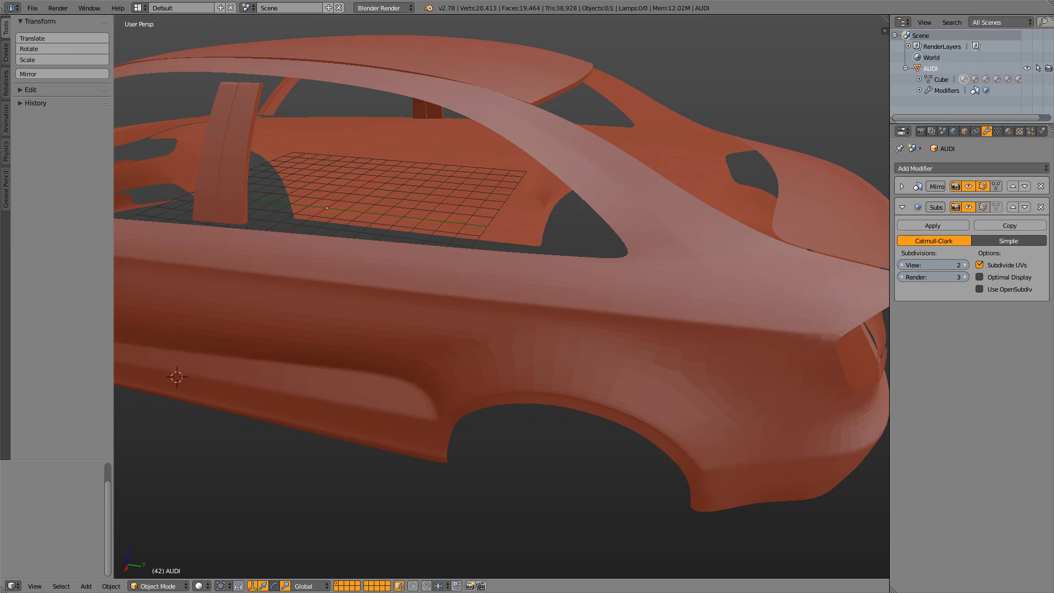
key("alt+Tab")
key("alt+Tab")
key("alt+Tab")
key("alt+Tab")
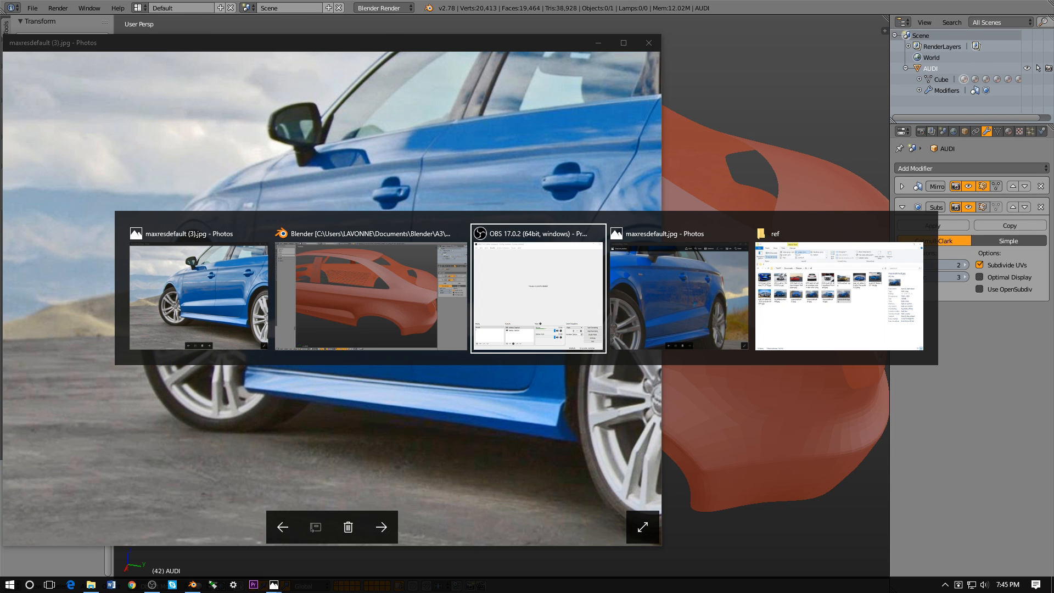
key("alt+Tab")
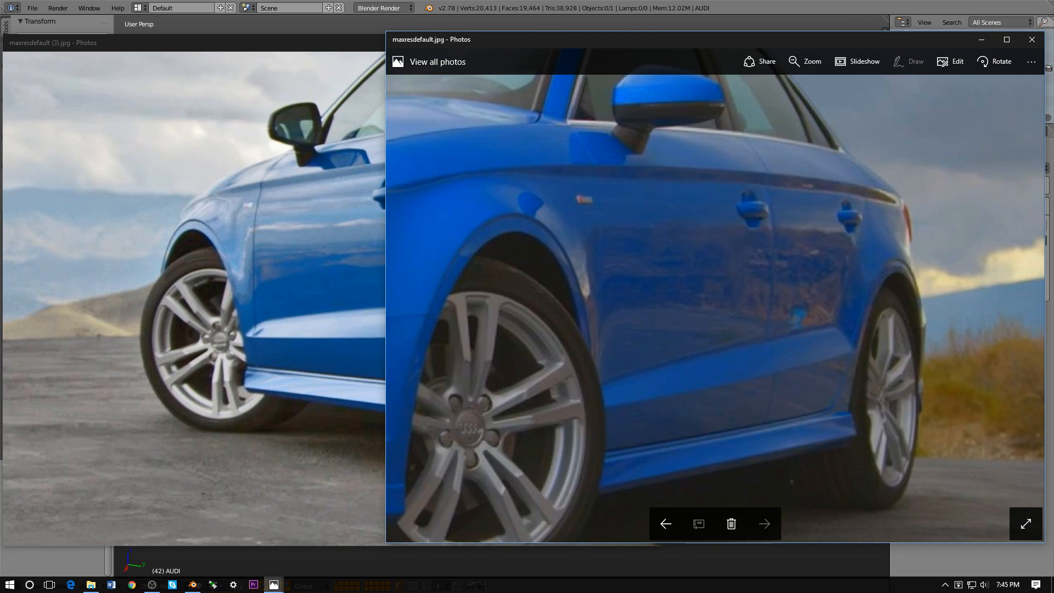
key("alt+Tab")
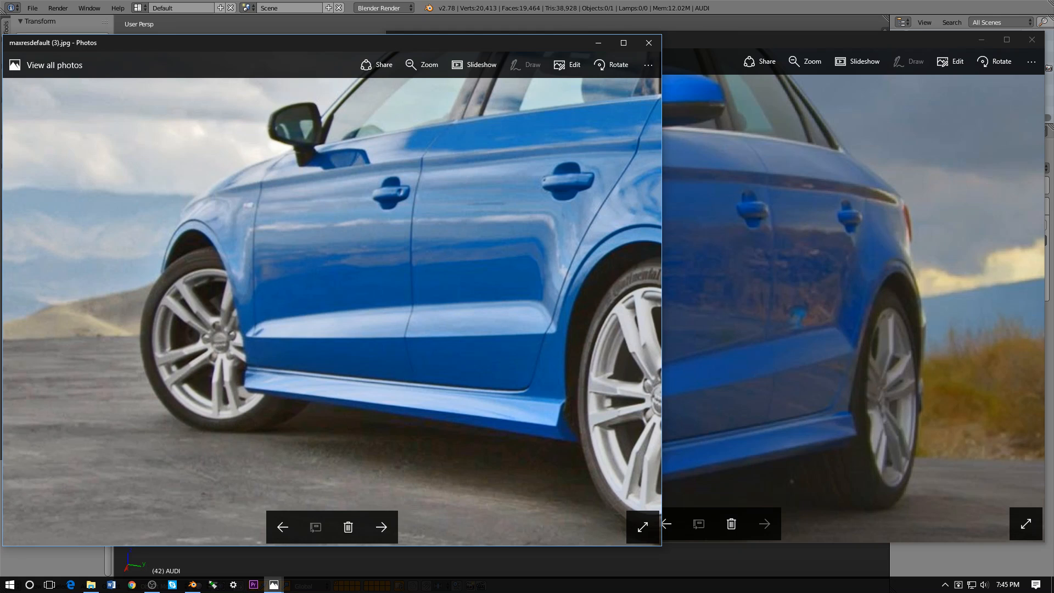
key("alt+Tab")
key("alt+Tab")
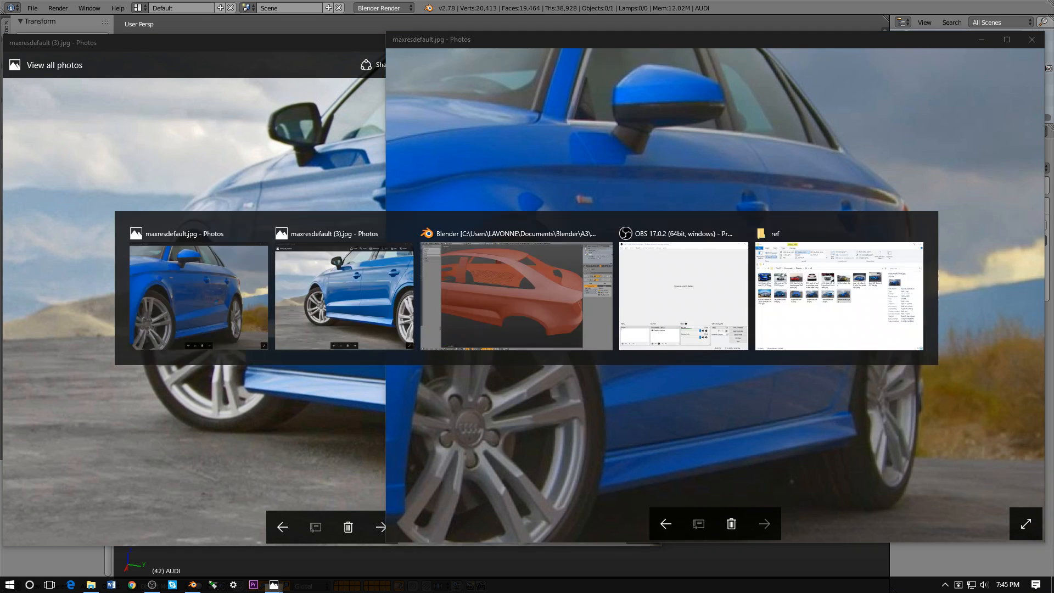
key("alt+Tab")
key("alt+Tab")
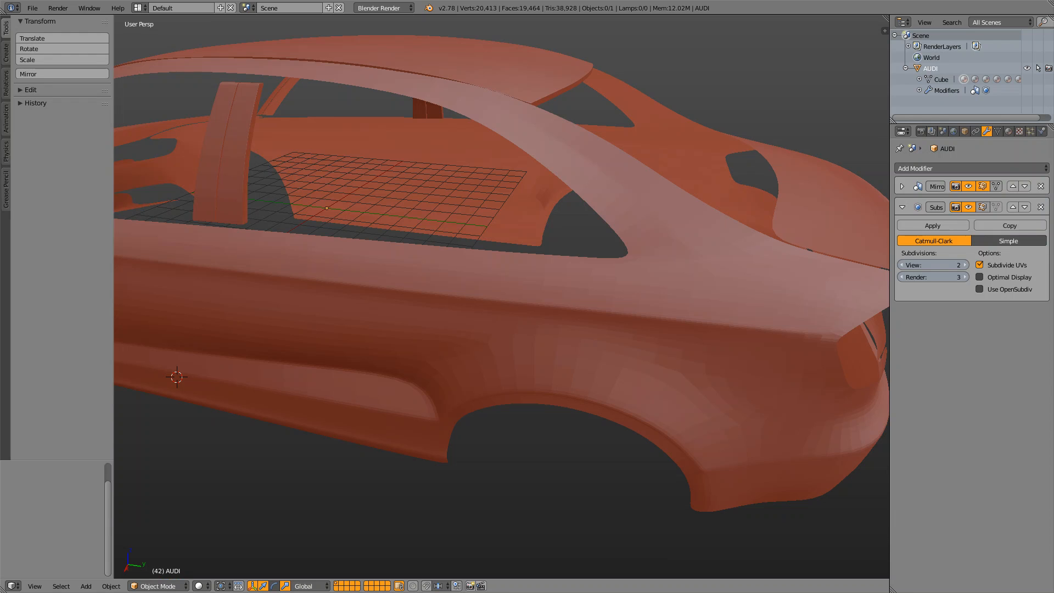
Inspect the editable body mesh against the side blueprint in right orthographic wireframe, around the sill's end by the rear wheel
key("KP_3")
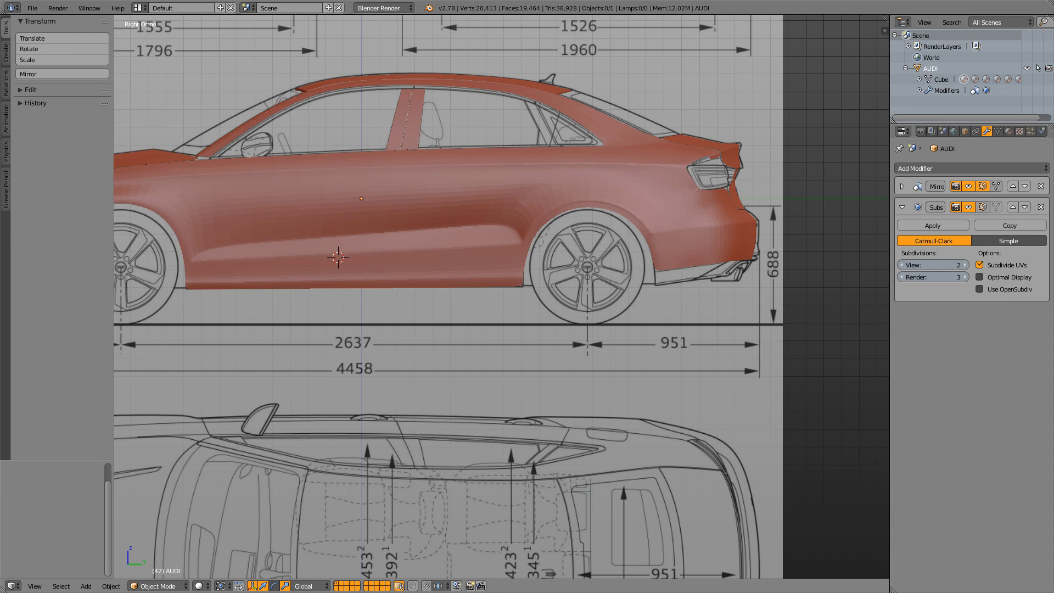
middle_click_drag(417, 263, 584, 262, "shift")
scroll(501, 297, "down", 2)
scroll(501, 297, "up", 4)
key("a")
key("Tab")
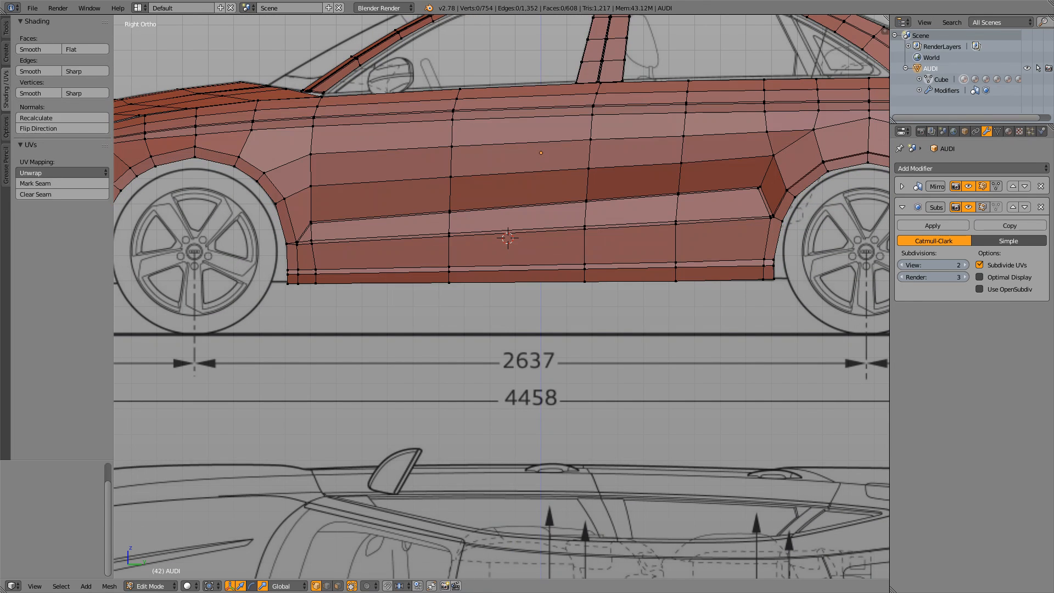
key("Tab")
key("alt+Tab")
key("alt+Tab")
key("alt+Tab")
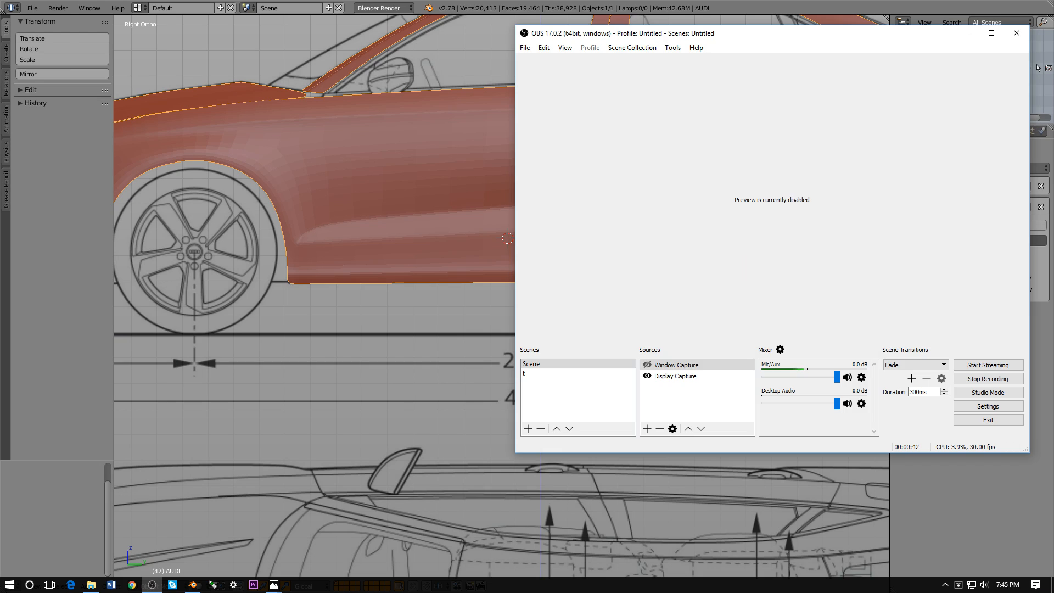
key("alt+Tab")
middle_click_drag(521, 280, 374, 325, "shift")
key("Tab")
scroll(502, 296, "up", 7)
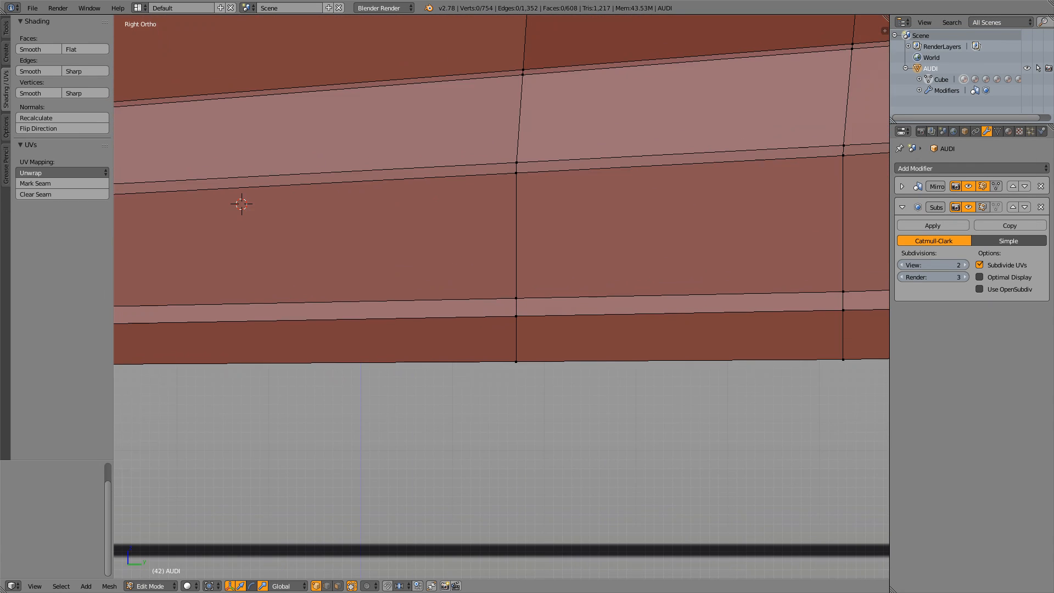
key("z")
middle_click_drag(759, 291, 243, 302, "shift")
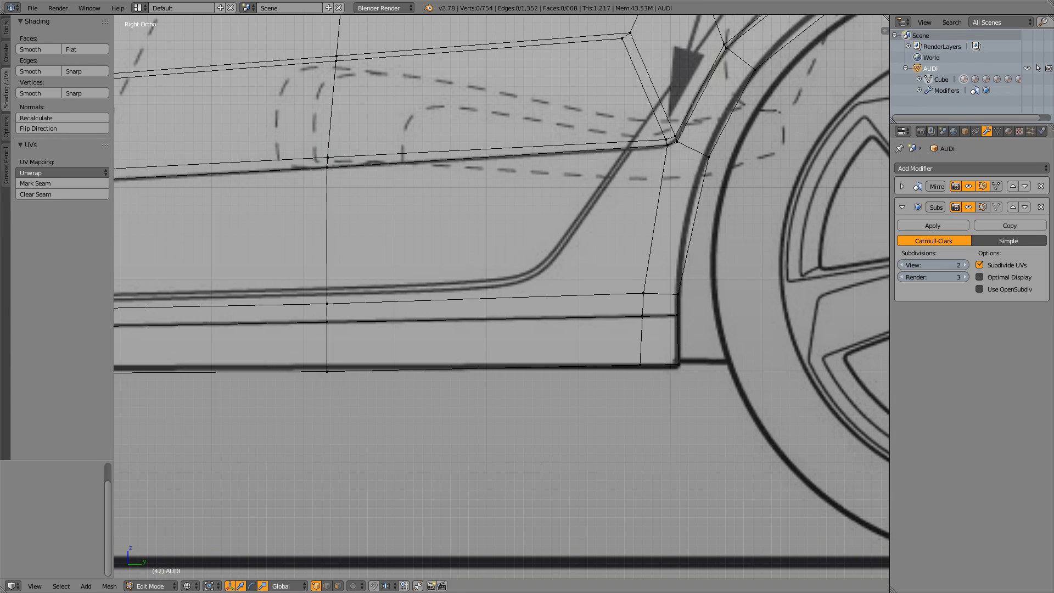
Check the shape of the side skirt in the rear three-quarter reference photo against the wireframe
key("alt+Tab")
key("alt+Tab")
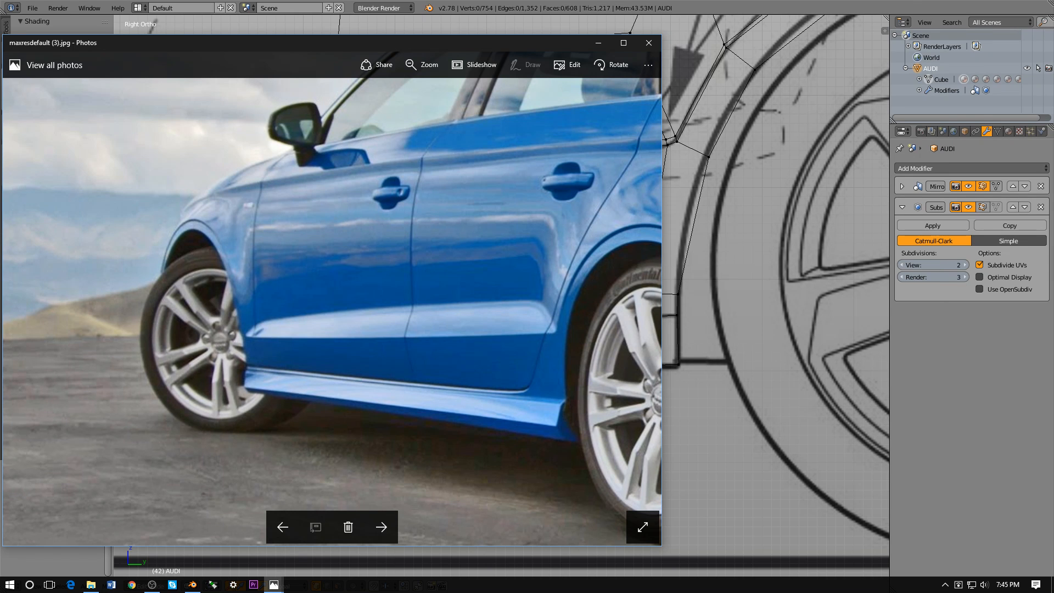
key("alt+Tab")
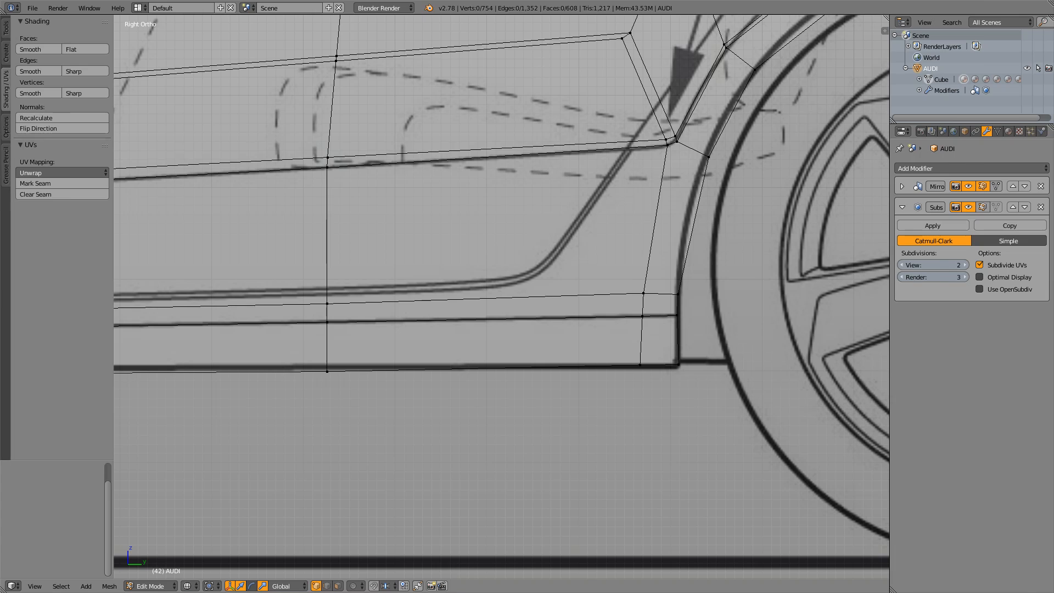
key("alt+Tab")
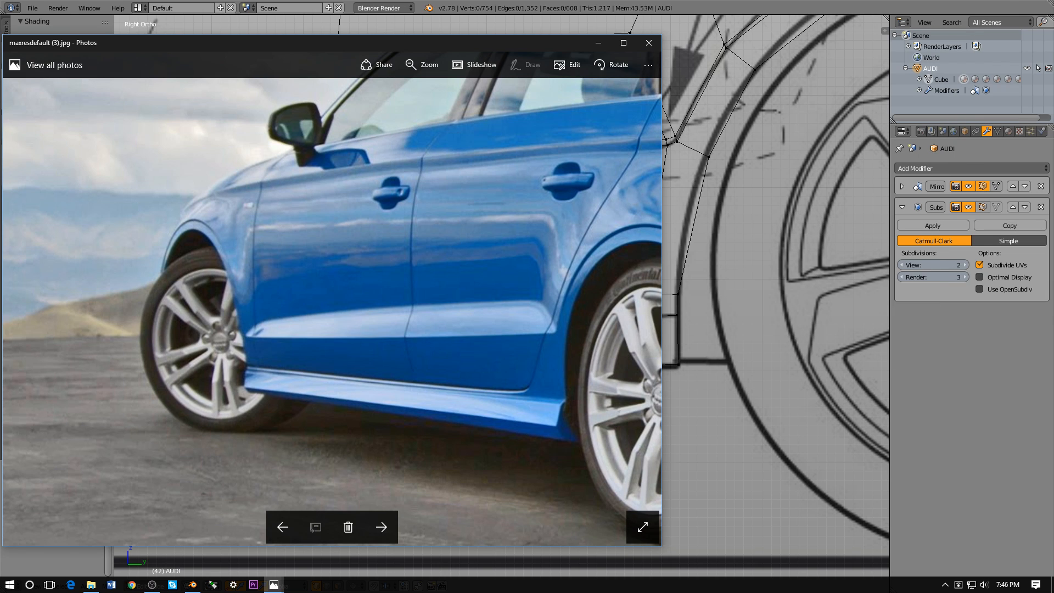
key("alt+Tab")
Examine the car body's side and rear in perspective, in the wireframe cage and as the smoothed solid
middle_click_drag(501, 296, 461, 309)
scroll(461, 309, "down", 2)
scroll(501, 297, "down", 6)
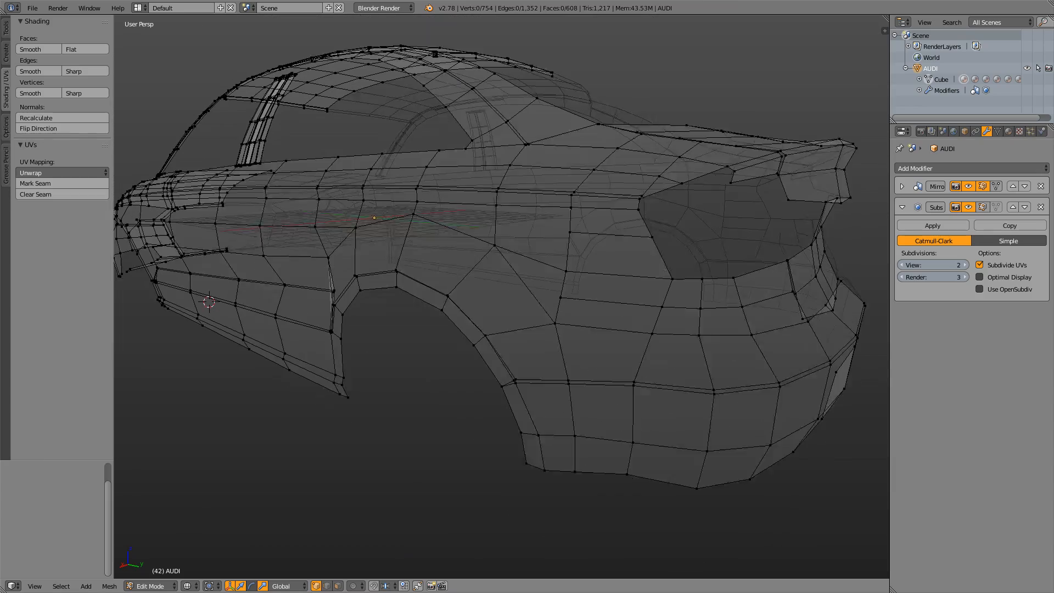
middle_click_drag(501, 296, 553, 304)
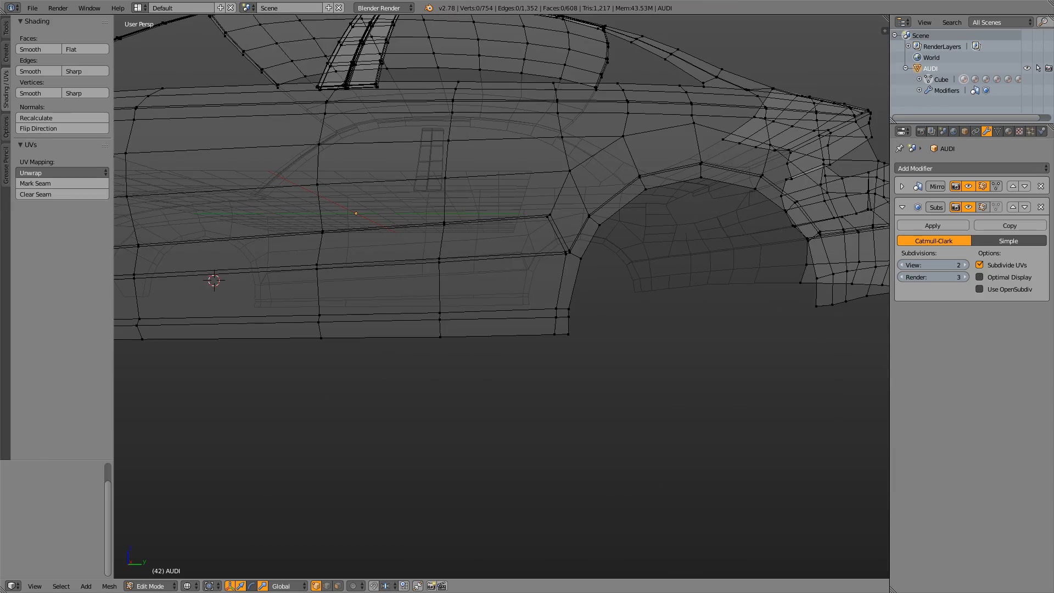
key("Tab")
key("a")
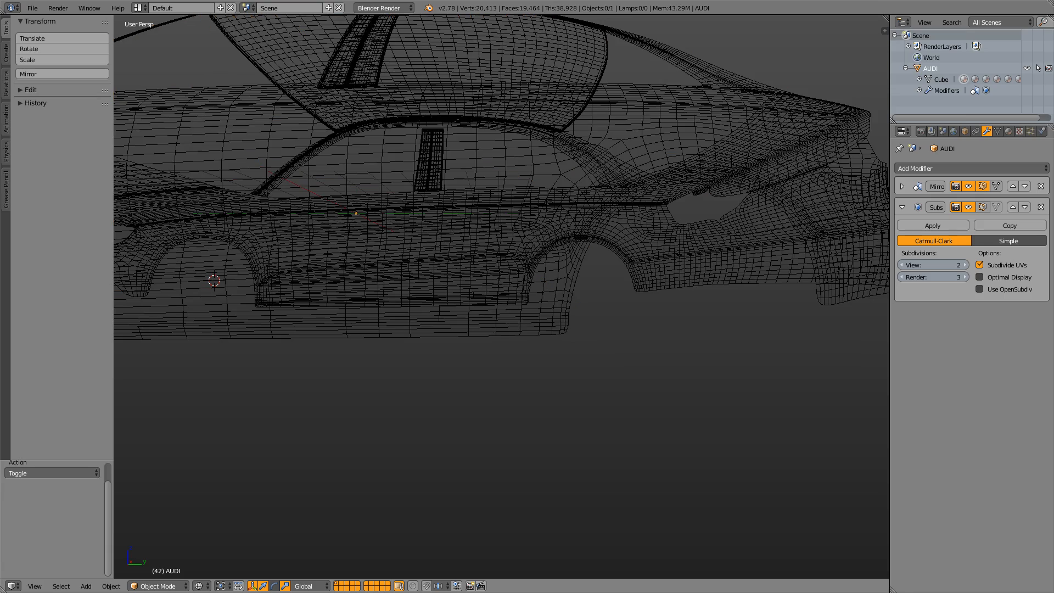
key("a")
key("z")
middle_click_drag(553, 304, 524, 299)
scroll(501, 296, "down", 6)
scroll(502, 296, "up", 3)
scroll(501, 296, "down", 2)
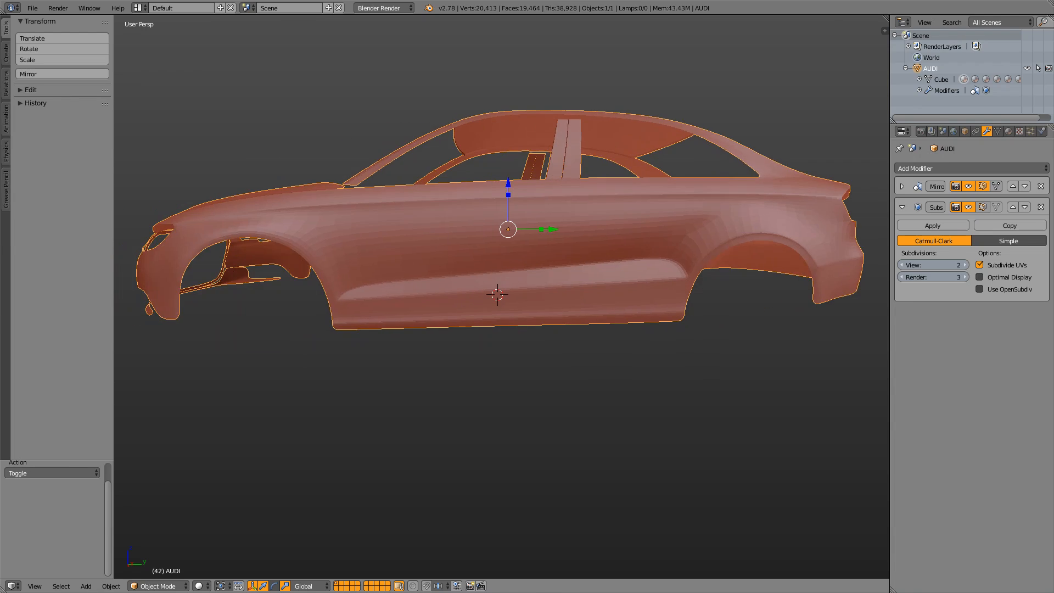
scroll(501, 297, "up", 6)
Set up the body for mesh editing in right orthographic wireframe view, framed on the sill near the rear wheel
key("Tab")
scroll(501, 296, "down", 6)
key("KP_3")
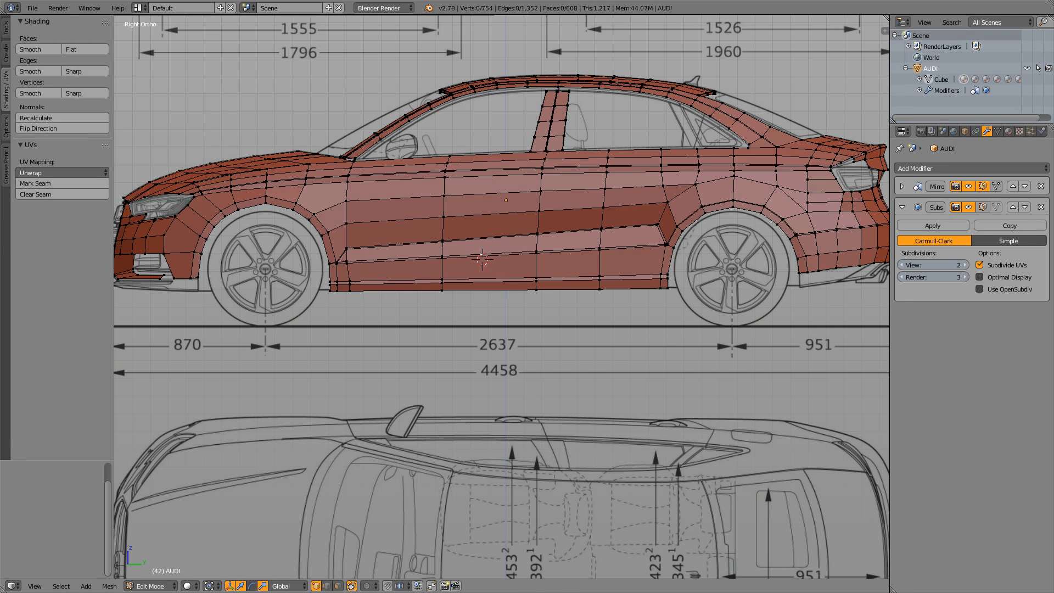
key("z")
scroll(501, 296, "up", 8)
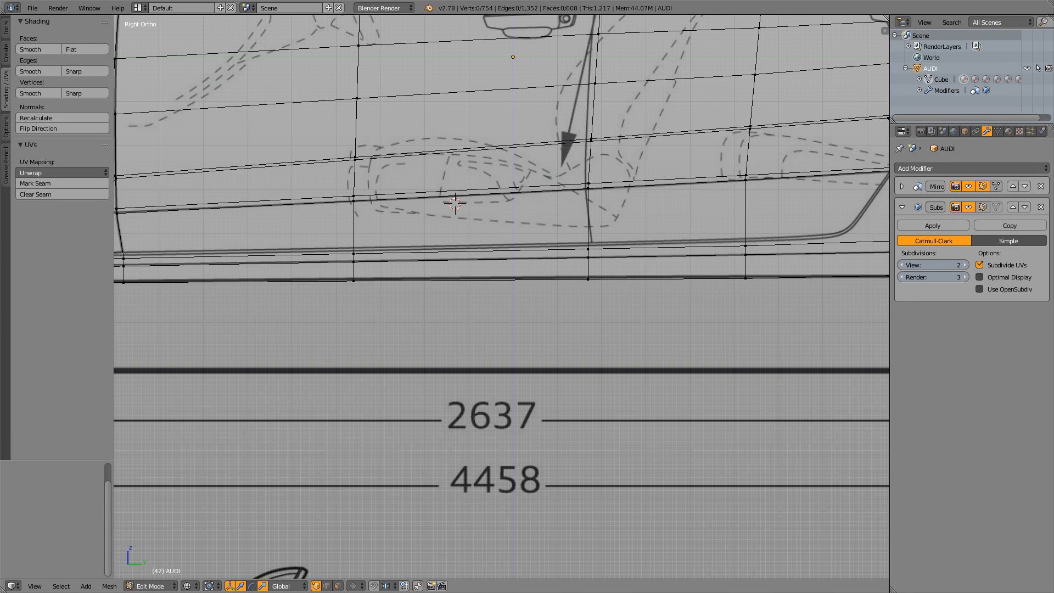
middle_click_drag(631, 273, 369, 321, "shift")
scroll(501, 296, "up", 2)
Study the side skirt and the seam above it in both reference photos, from the rear and the front
key("alt+Tab")
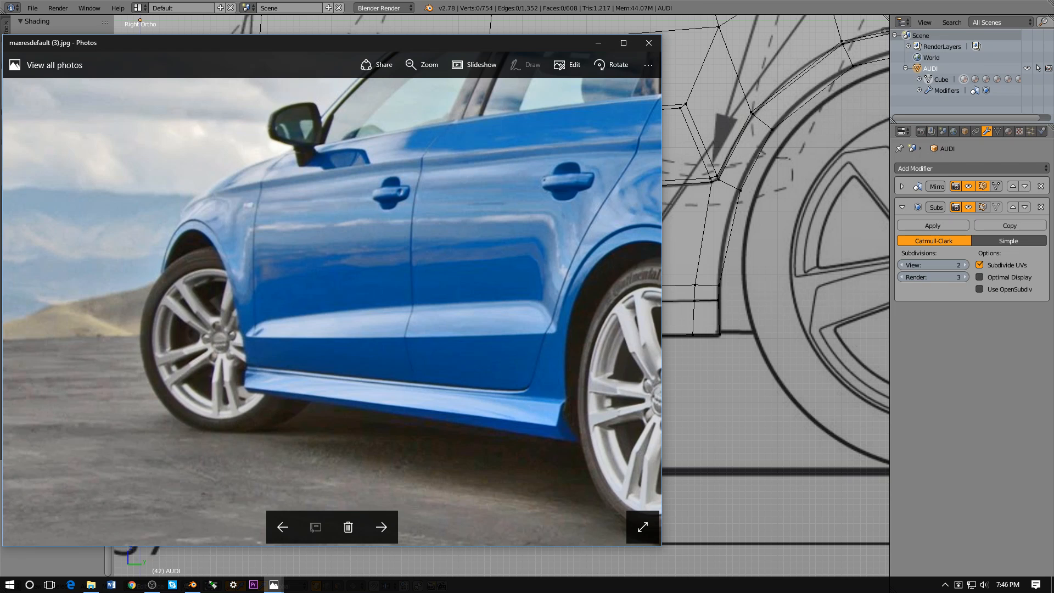
scroll(137, 349, "down", 3)
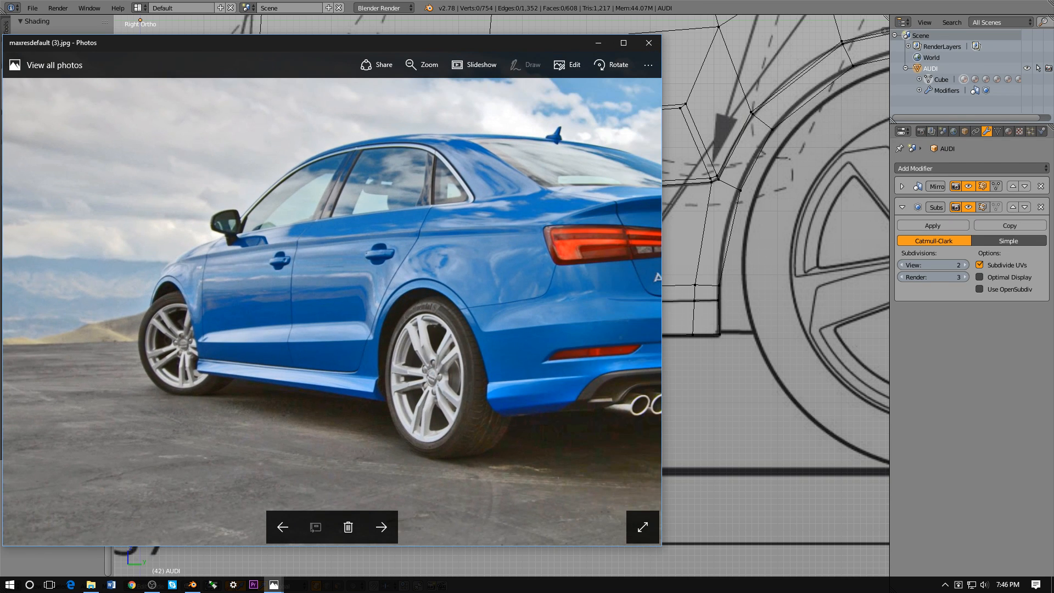
key("alt+Tab")
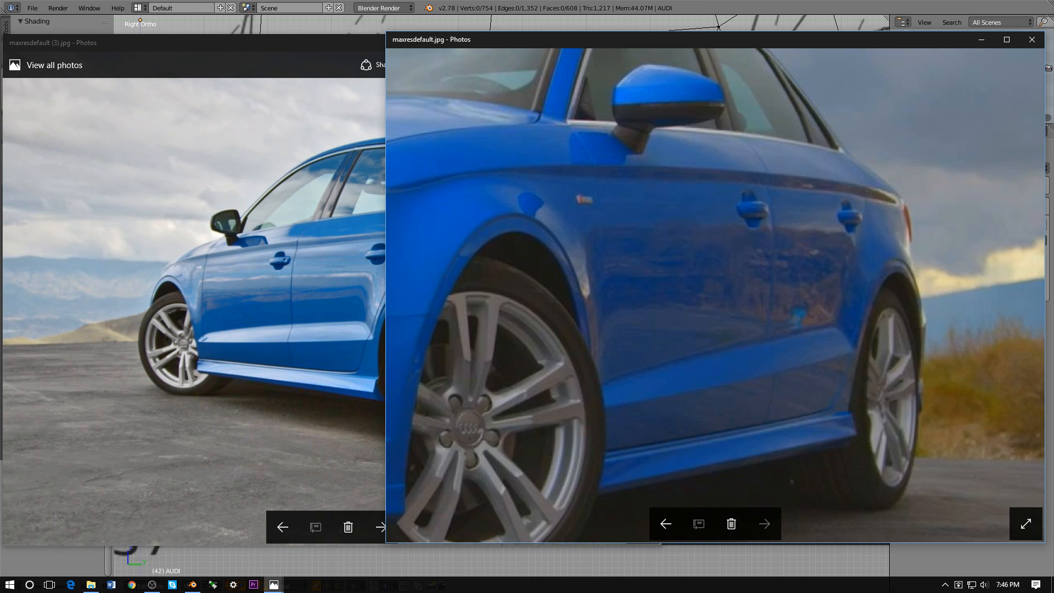
scroll(688, 419, "up", 3)
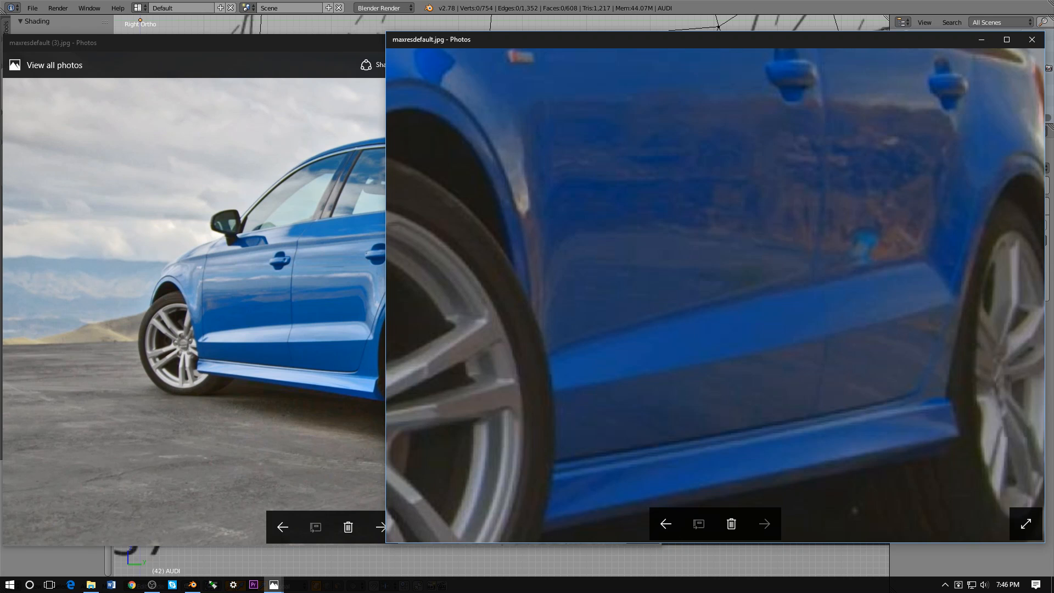
key("alt+Tab")
key("Tab")
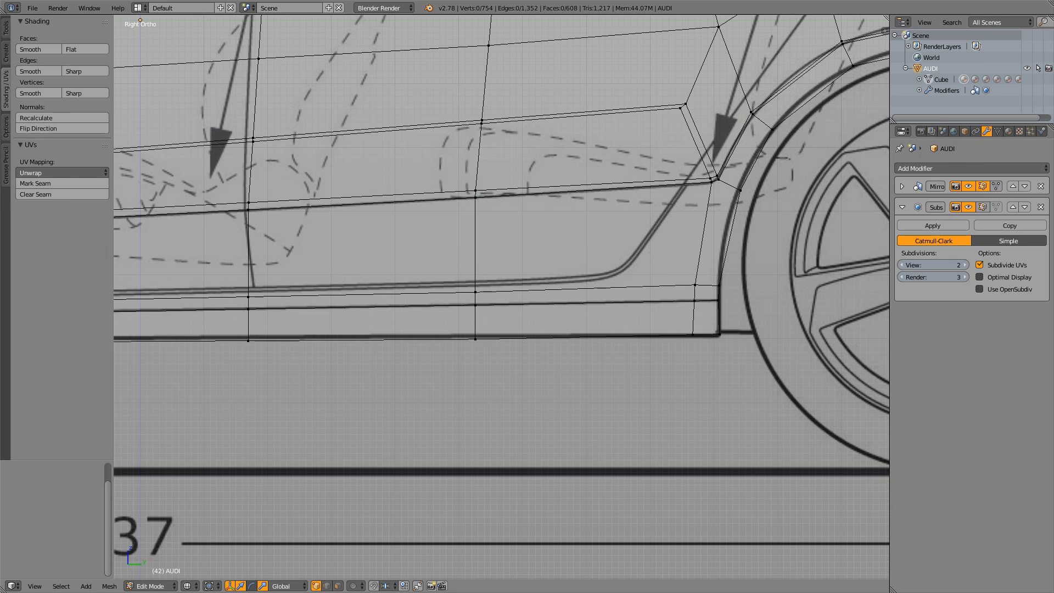
key("alt+Tab")
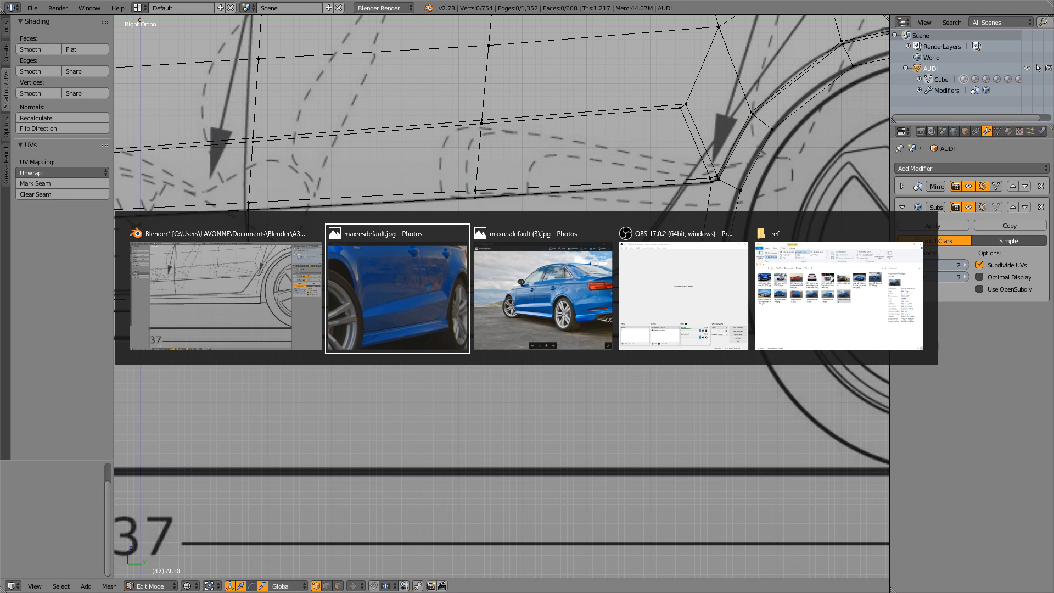
key("alt+Tab")
key("alt+Tab")
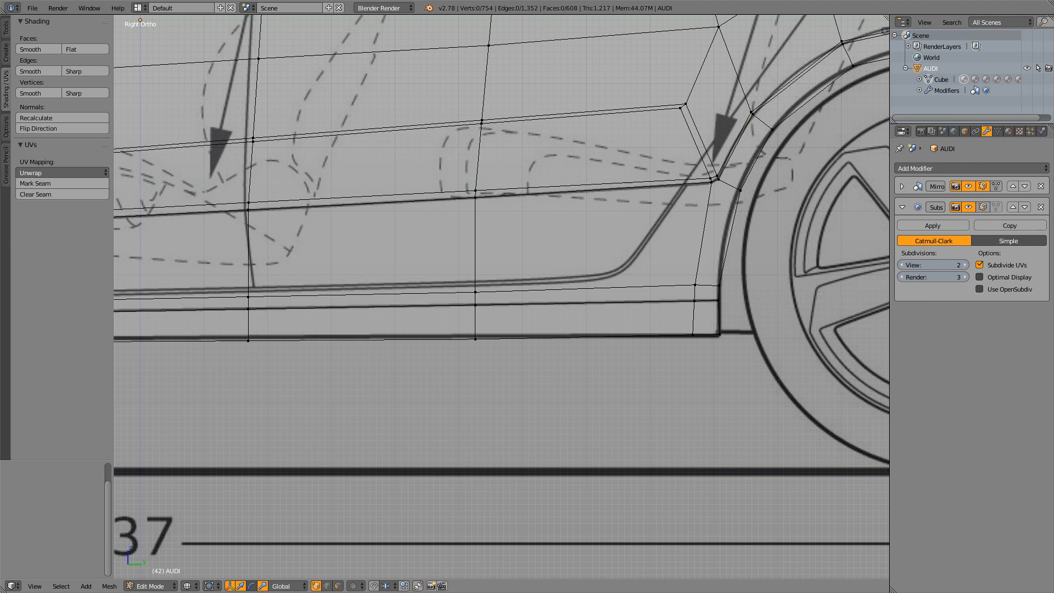
Select the edge loop running along the upper sill, just below the door's lower line, using edge select mode
scroll(501, 296, "down", 2)
middle_click_drag(329, 297, 771, 268, "shift")
middle_click_drag(408, 294, 557, 322, "shift")
scroll(501, 296, "up", 4)
key("Tab")
key("Tab")
key("Tab")
key("Tab")
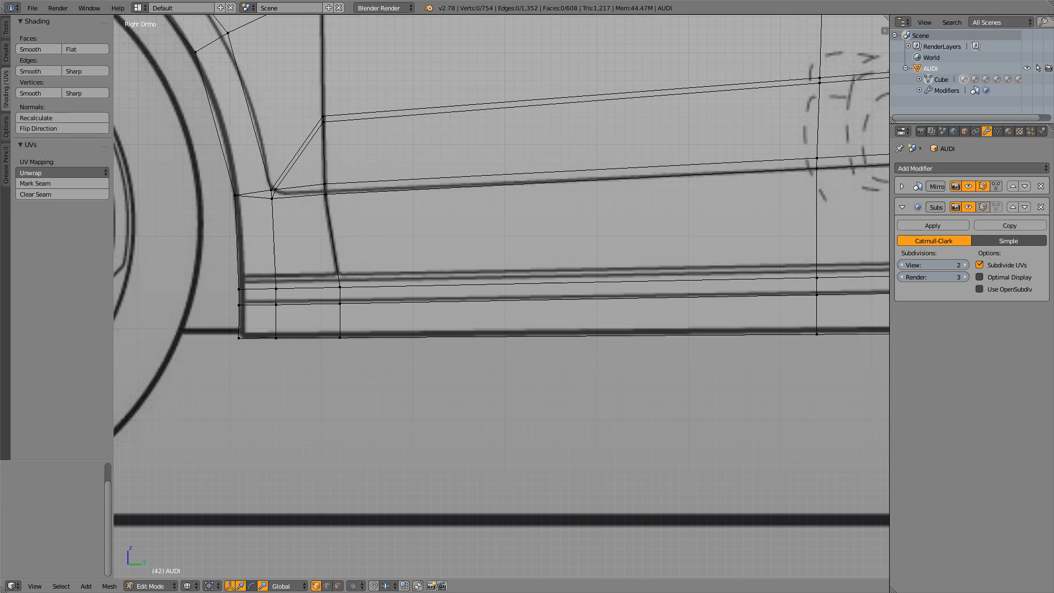
key("ctrl+Tab")
left_click(307, 298)
left_click(307, 286, "alt")
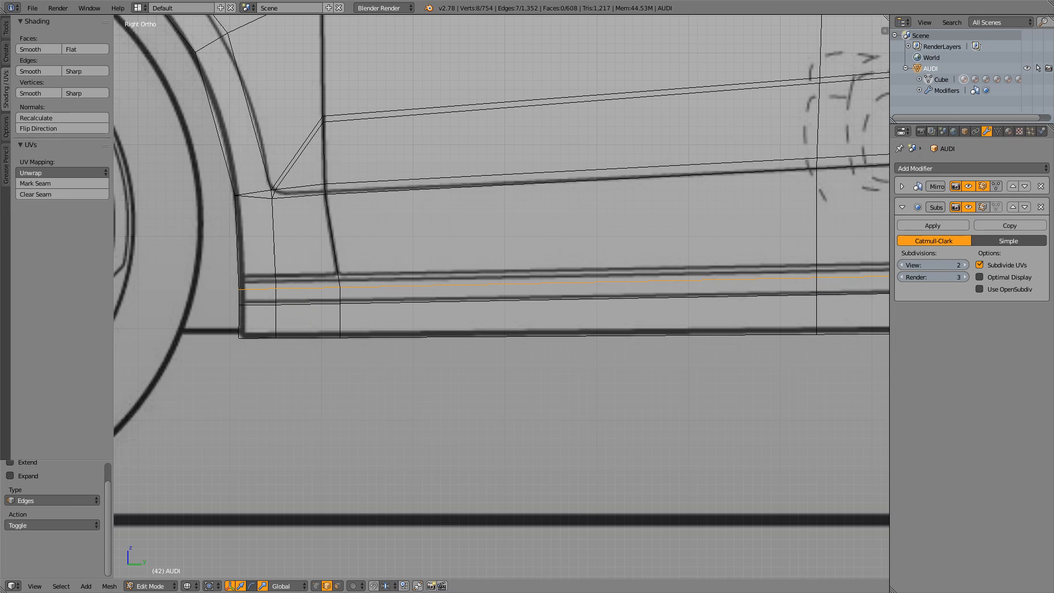
Apply a one-segment Bevel to the selected sill edge loop
key("space")
type("be")
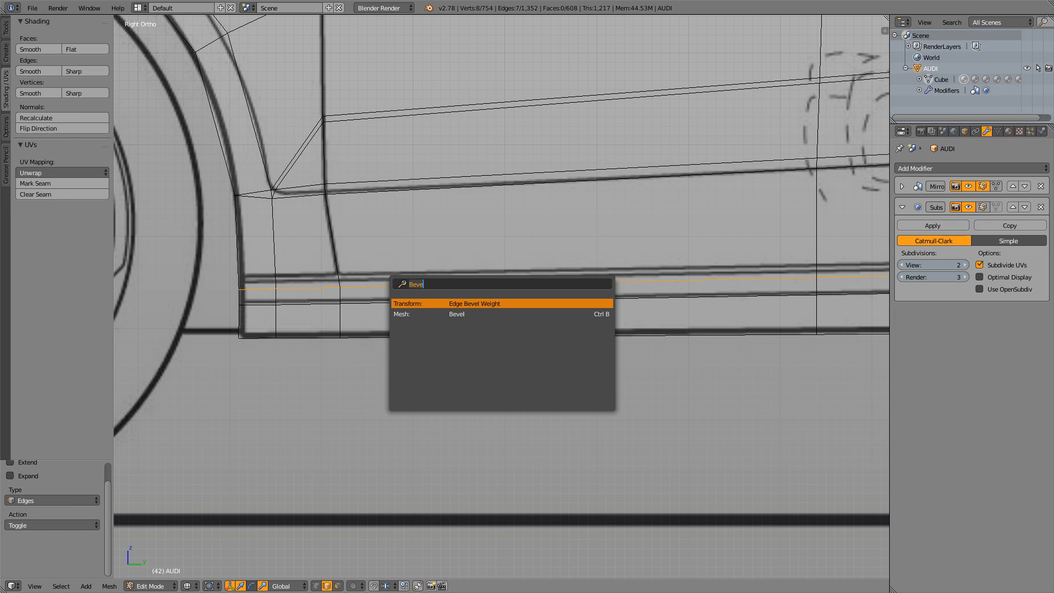
type("ve")
key("Down")
key("Return")
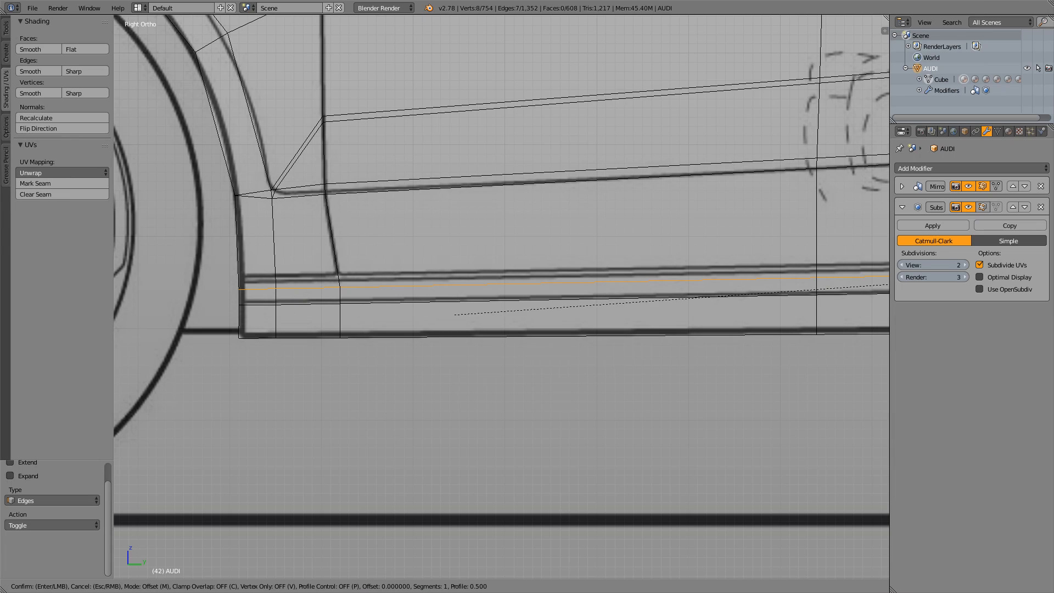
key("Return")
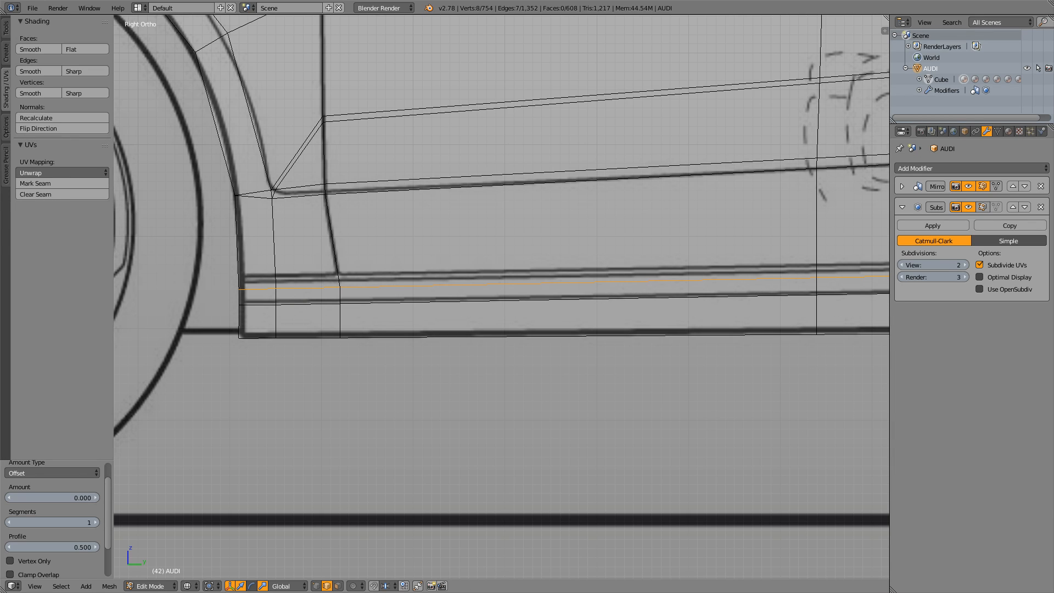
Try bevel amounts of 0.010 and 0.005 on the sill edge loop and settle on 0.001
left_click(96, 498)
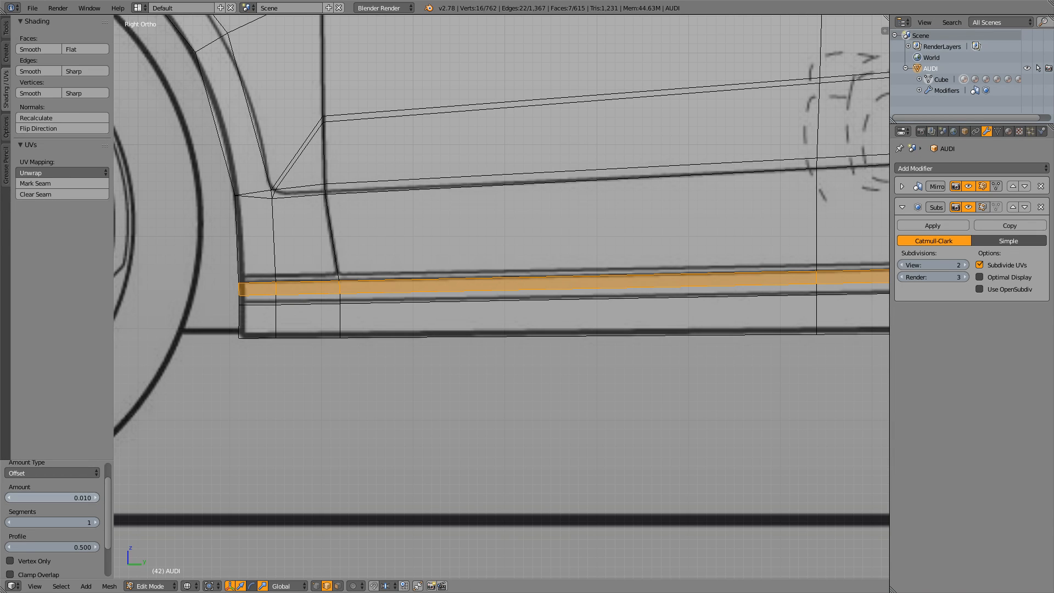
double_click(54, 498)
key("BackSpace")
type("05")
key("Return")
left_click(52, 497)
left_click(52, 498)
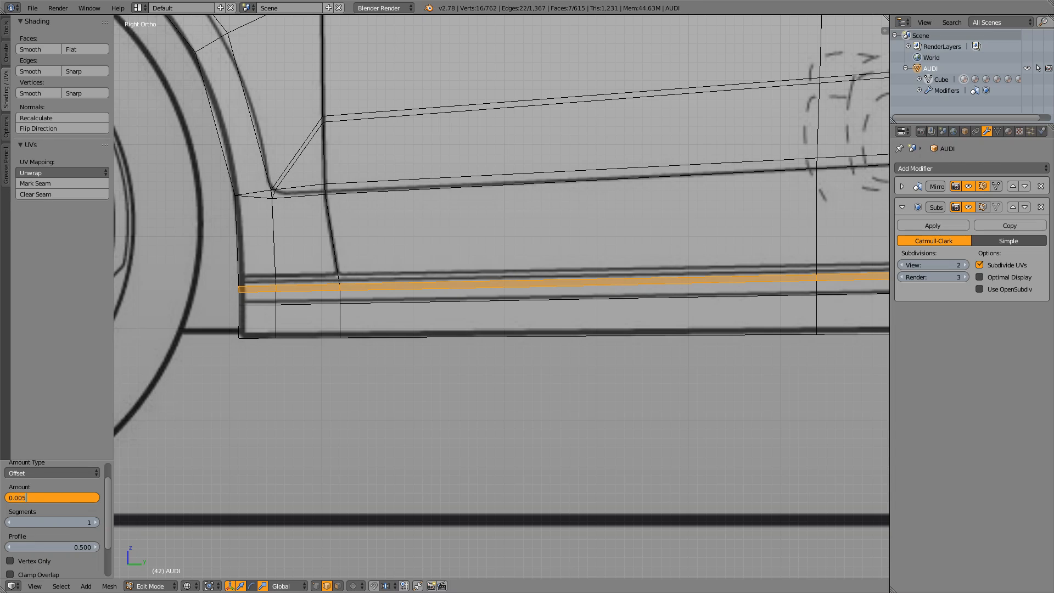
key("BackSpace")
type("1")
key("Return")
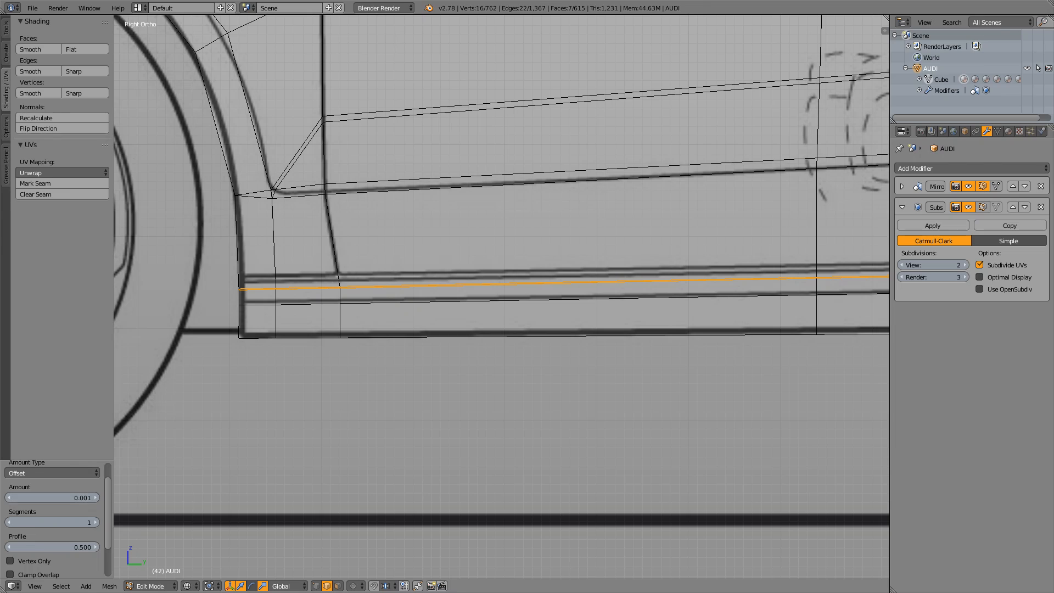
Select the lower edge loop of the beveled sill seam and move it 0.040 outward along X, comparing with the rear photo
scroll(502, 296, "down", 7)
middle_click_drag(502, 296, 441, 269)
scroll(439, 315, "down", 5)
scroll(439, 316, "up", 4)
scroll(441, 269, "up", 1)
scroll(441, 269, "up", 2)
scroll(441, 269, "down", 2)
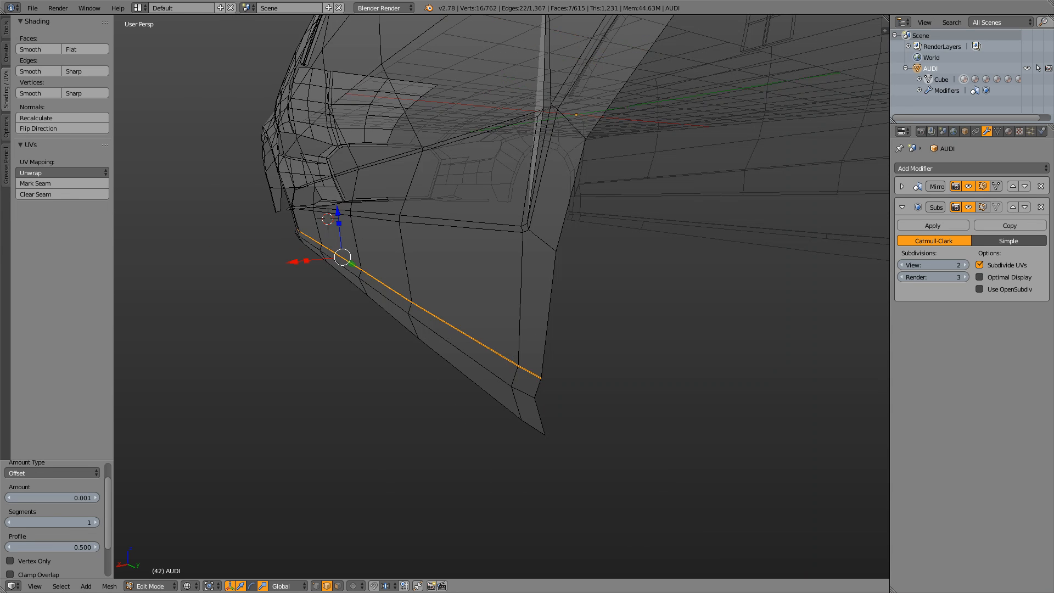
key("ctrl+Tab")
left_click(459, 333)
left_click(459, 333)
scroll(458, 333, "down", 2)
scroll(459, 333, "up", 3)
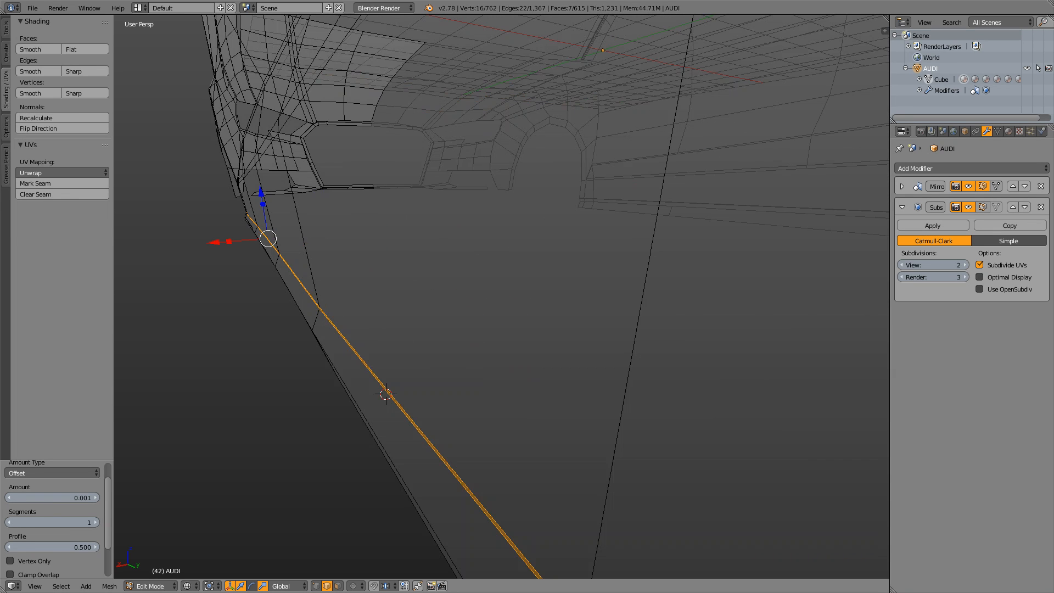
right_click(468, 492, "alt")
scroll(468, 492, "down", 2)
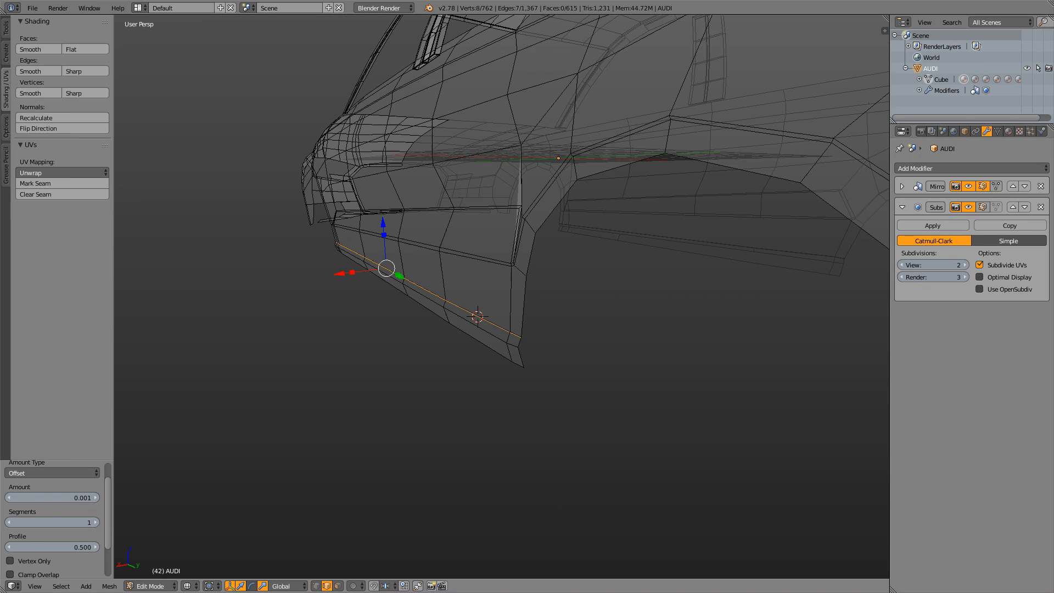
scroll(468, 492, "up", 1)
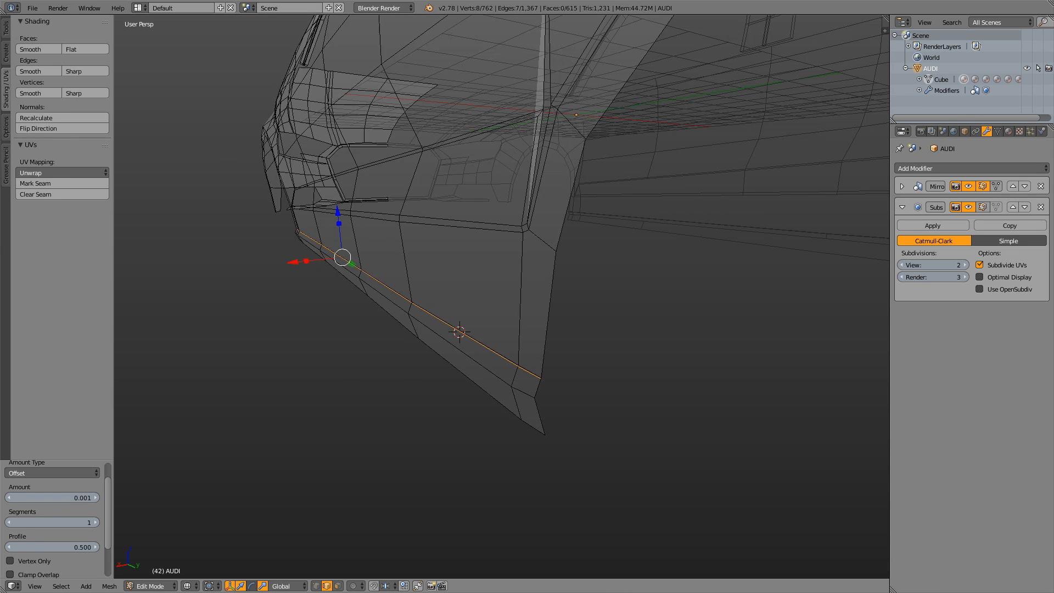
mouse_move(468, 491)
middle_mouse_down()
mouse_move(515, 468)
mouse_move(478, 491)
middle_mouse_up()
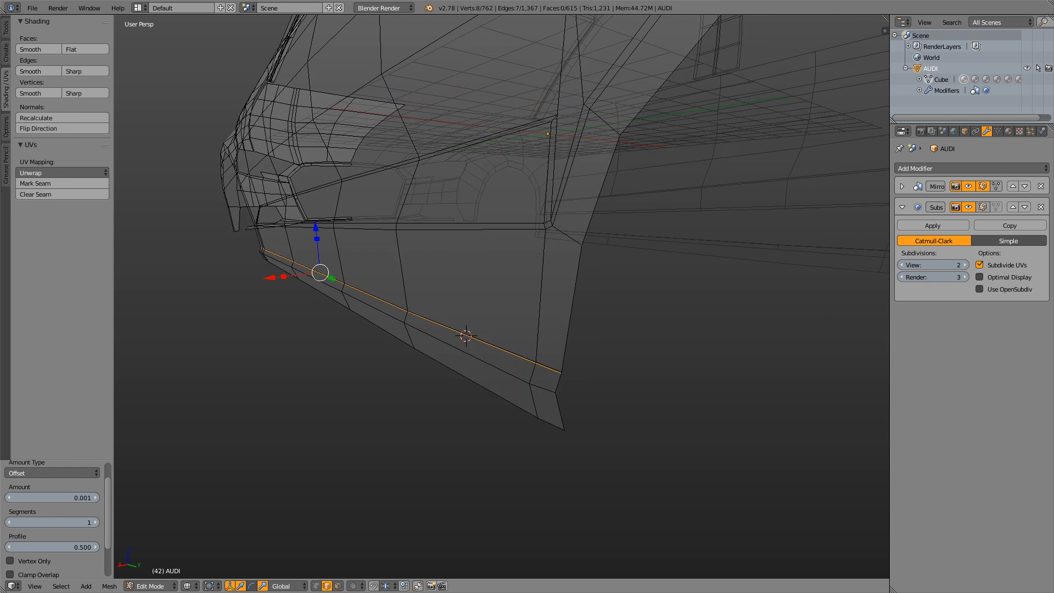
scroll(502, 296, "up", 1)
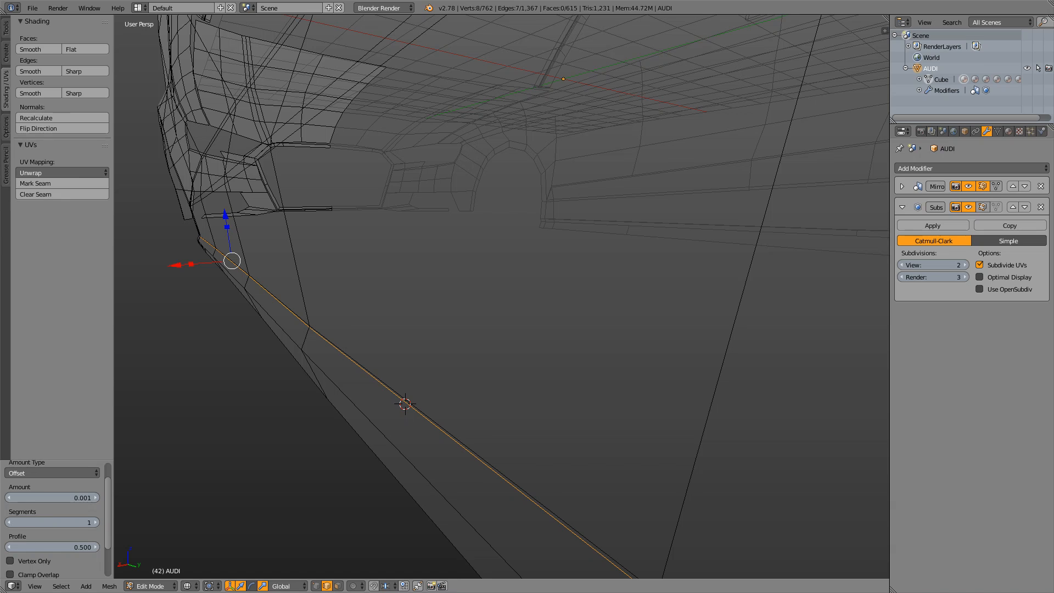
key("g")
key("x")
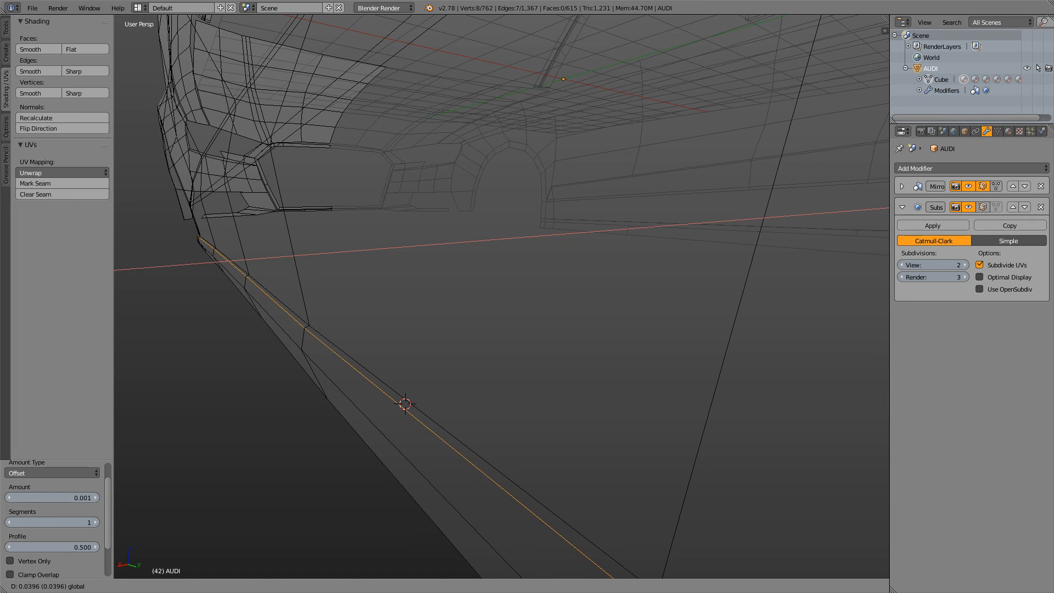
key("Return")
key("alt+Tab")
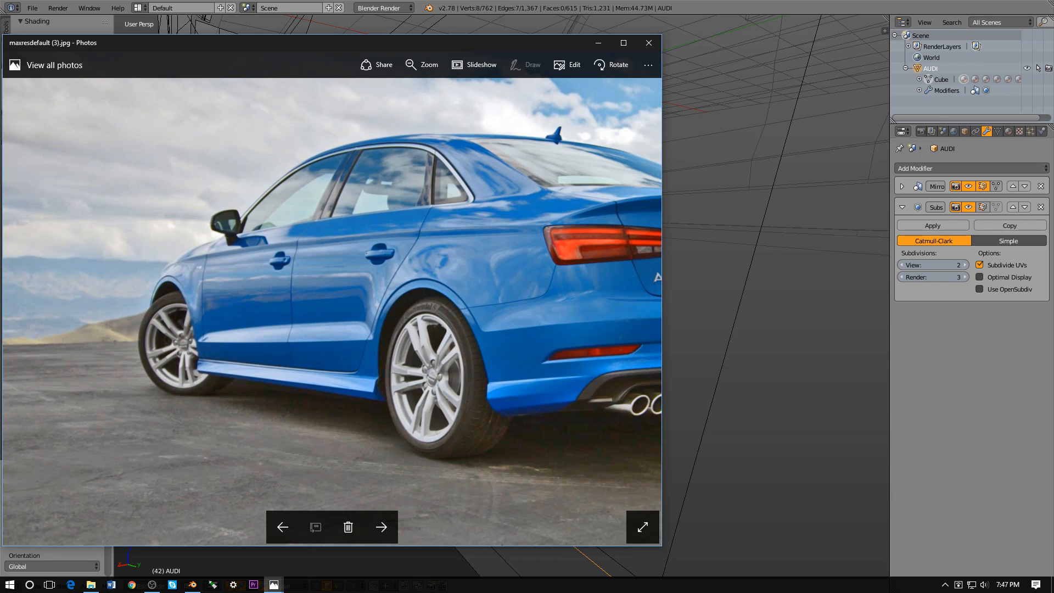
key("alt+Tab")
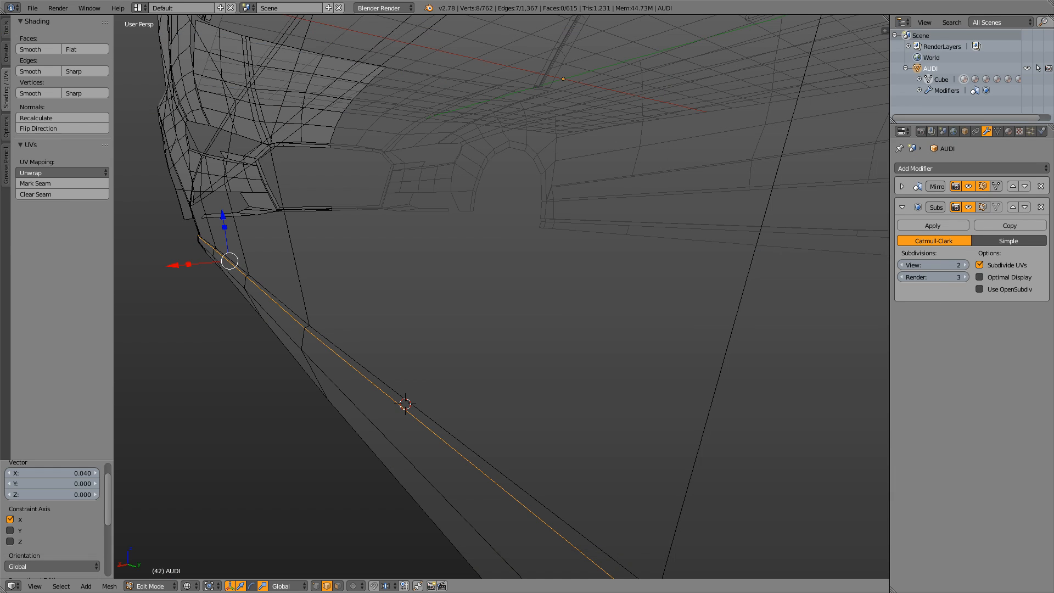
Move the same seam edge loop a further 0.046 outward along X and compare the skirt with the rear photo
middle_click_drag(527, 308, 492, 318)
key("g")
key("x")
key("Return")
key("alt+Tab")
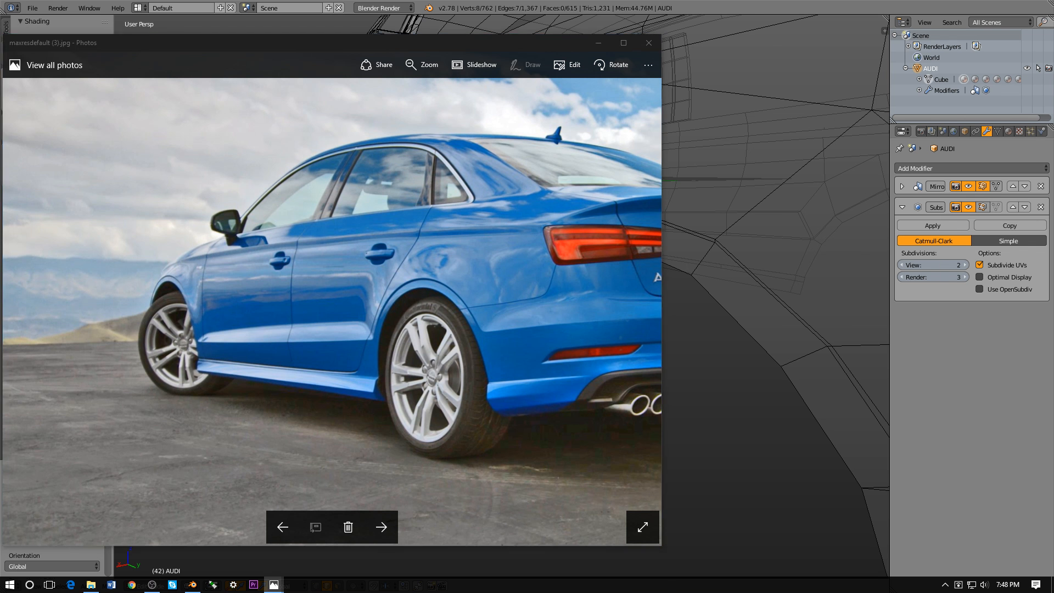
key("alt+Tab")
Move the next edge loop down, midway on the side skirt, 0.122 outward along X
right_click(388, 322, "alt")
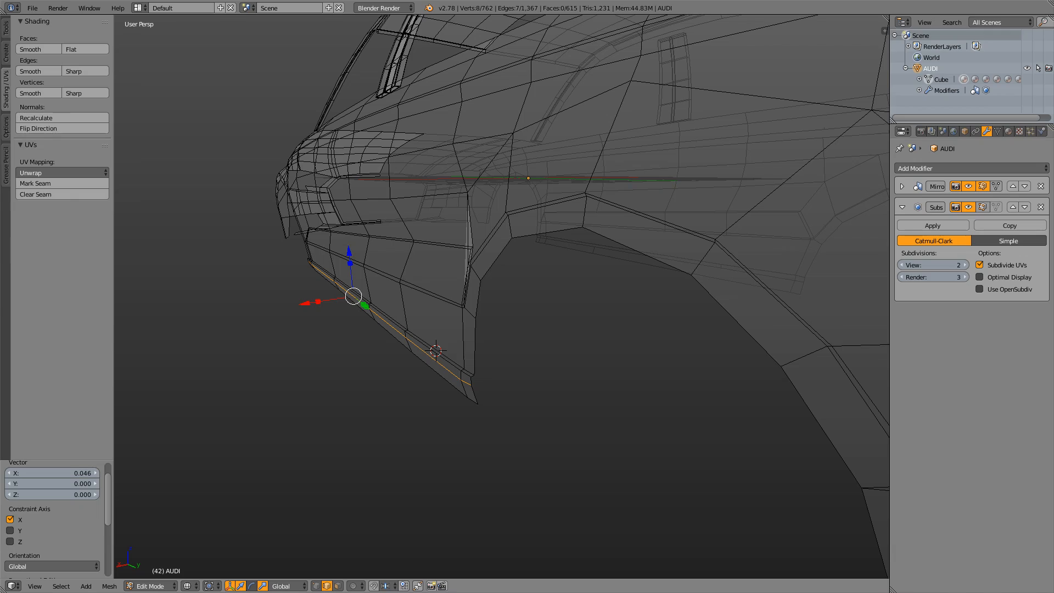
key("g")
key("x")
left_click(367, 326)
Examine the skirt's outward flare from several angles and against the top blueprint
middle_click_drag(367, 325, 656, 321)
scroll(501, 297, "up", 4)
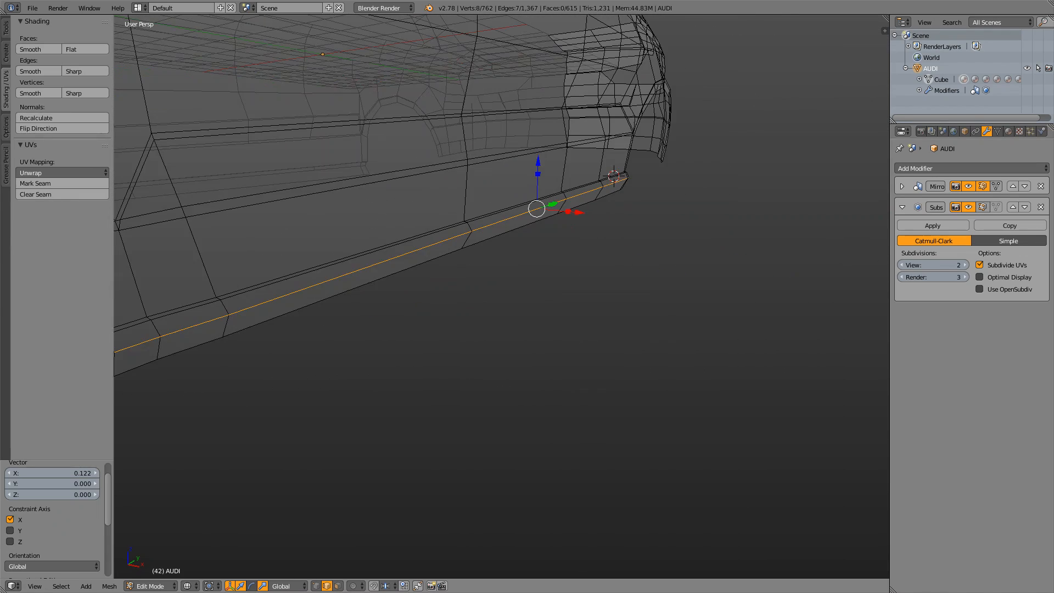
middle_click_drag(501, 296, 621, 311)
scroll(501, 296, "up", 4)
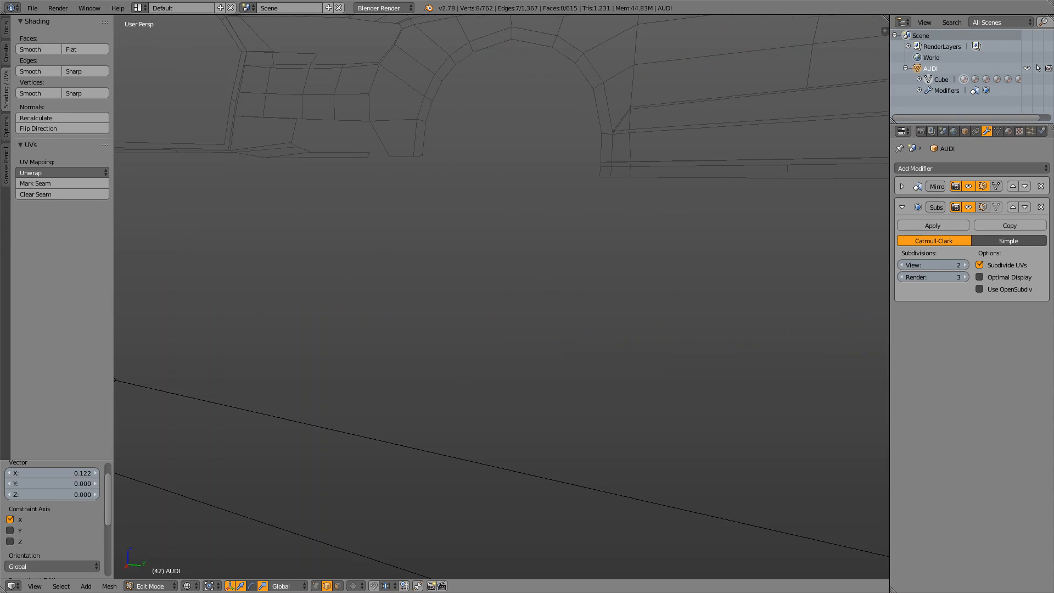
scroll(501, 296, "down", 2)
middle_click_drag(501, 296, 367, 214)
scroll(500, 299, "down", 3)
scroll(428, 298, "down", 2)
scroll(329, 181, "up", 5)
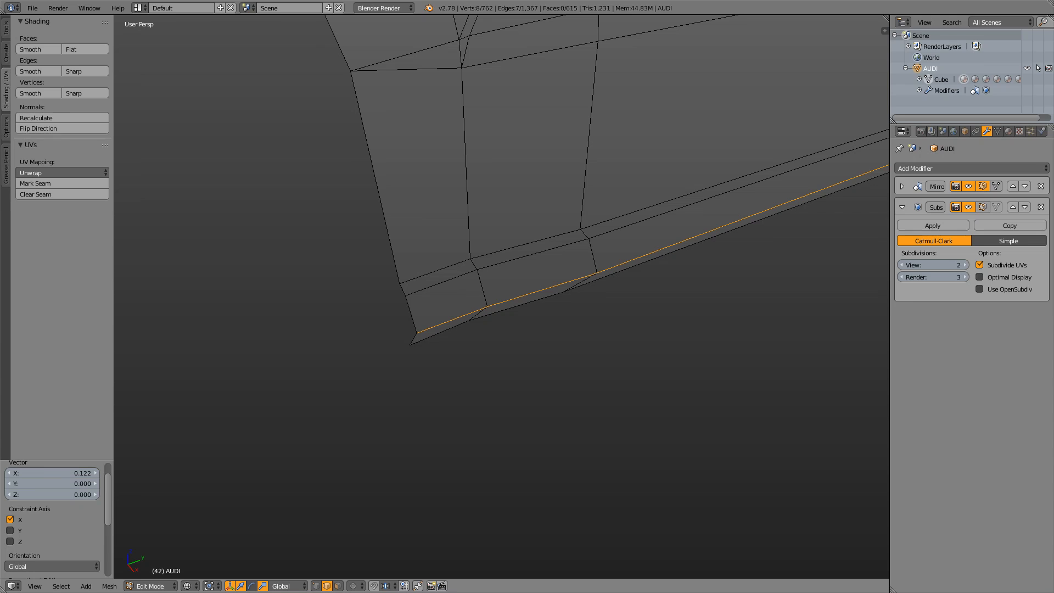
key("KP_7")
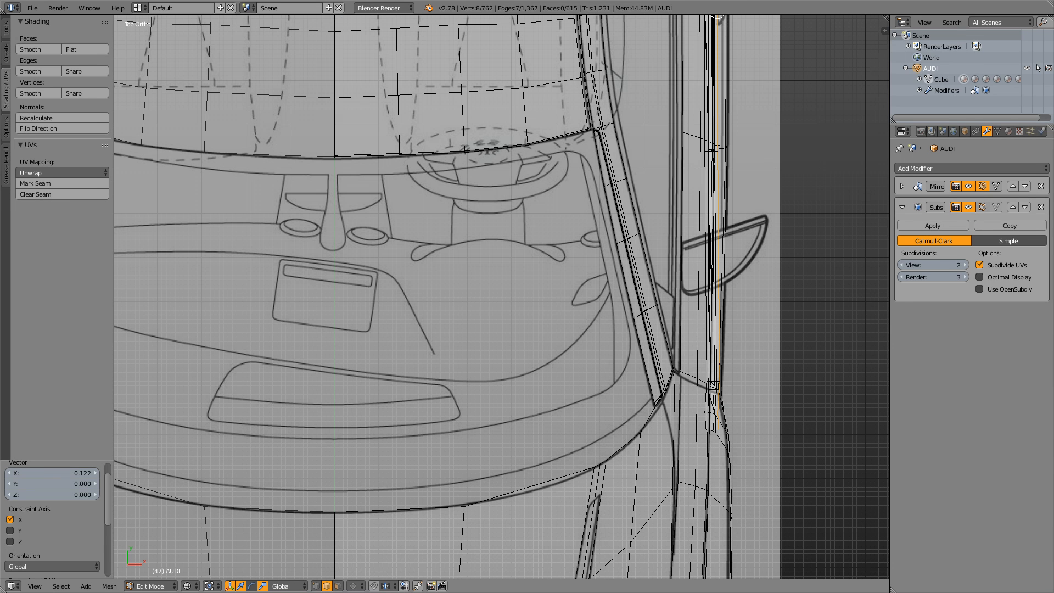
middle_click_drag(659, 220, 354, 396, "shift")
scroll(355, 397, "up", 4)
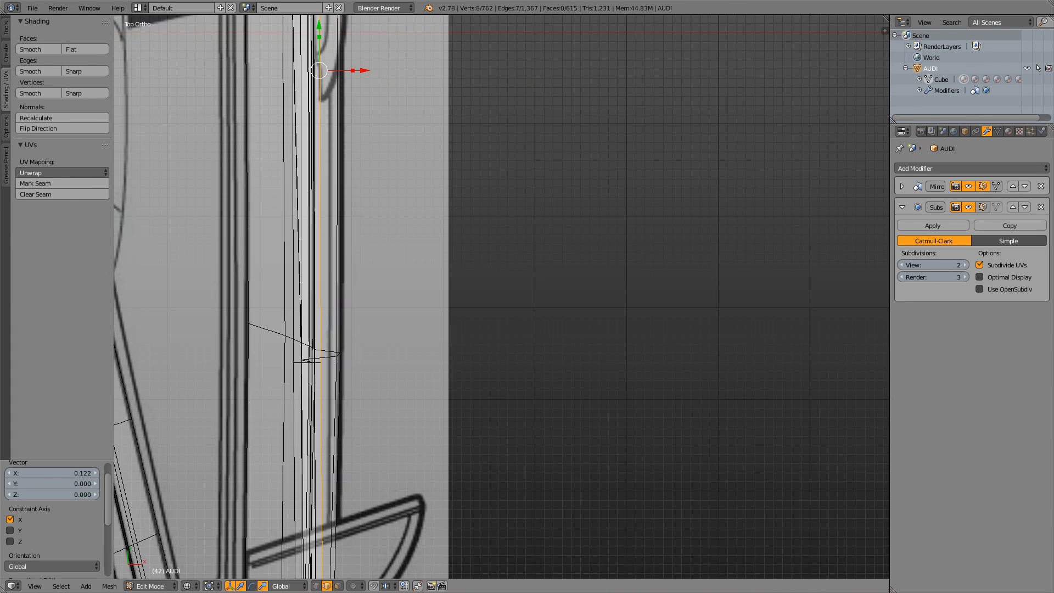
Switch to solid shading and move the three edges crossing the skirt just behind its front end 0.040 along X
key("z")
mouse_move(472, 352)
middle_mouse_down()
mouse_move(389, 255)
mouse_move(431, 242)
middle_mouse_up()
middle_click_drag(439, 219, 616, 274, "shift")
scroll(529, 301, "up", 1)
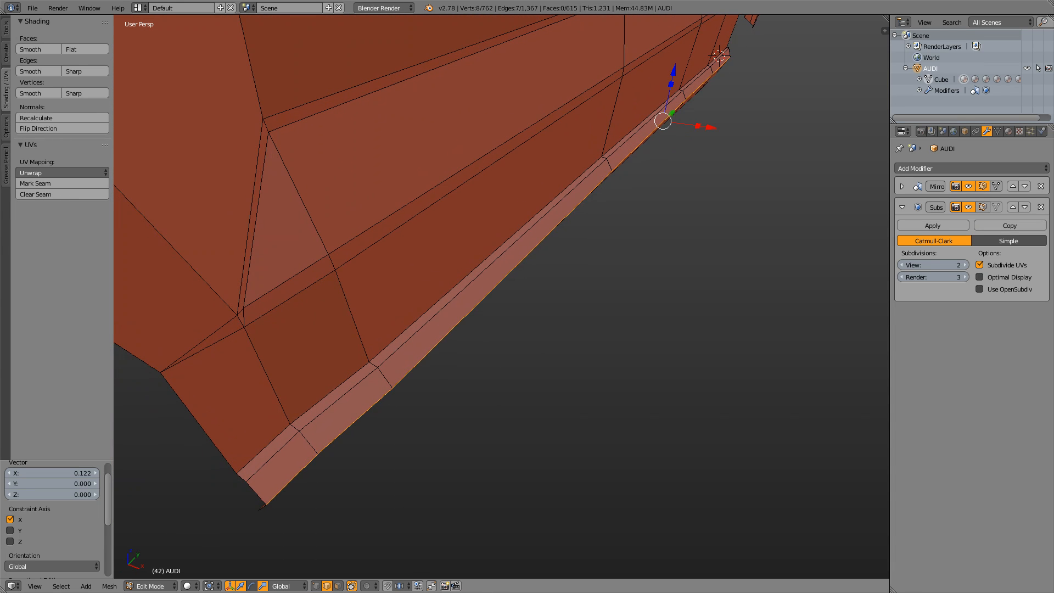
right_click(294, 427)
middle_click_drag(294, 427, 307, 329)
middle_click_drag(305, 273, 308, 296)
right_click(307, 294, "shift")
key("ctrl+z")
right_click(308, 294, "ctrl")
right_click(308, 293, "shift")
middle_click_drag(307, 293, 331, 335)
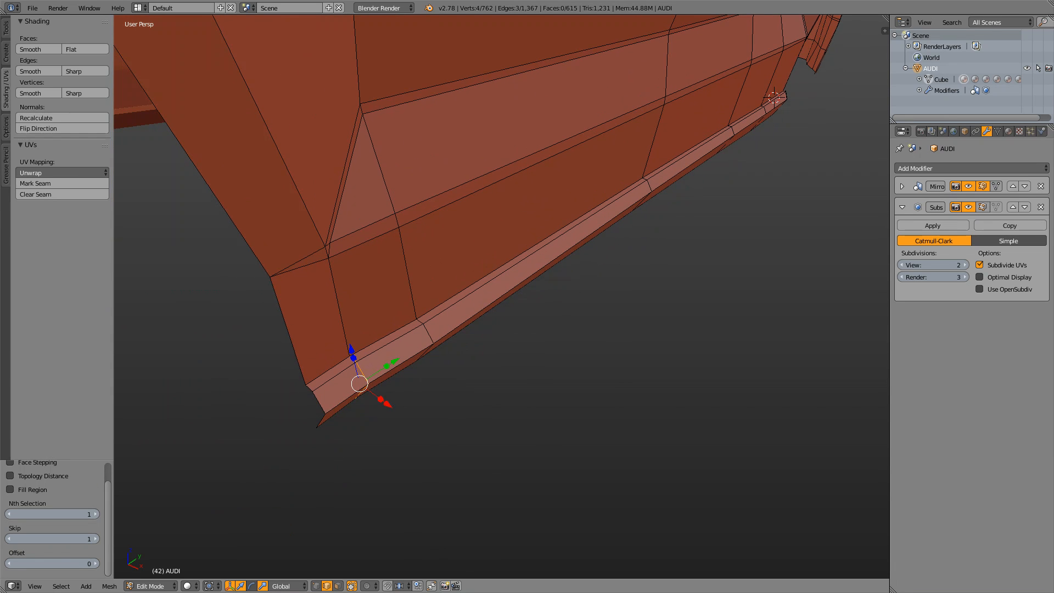
key("g")
key("x")
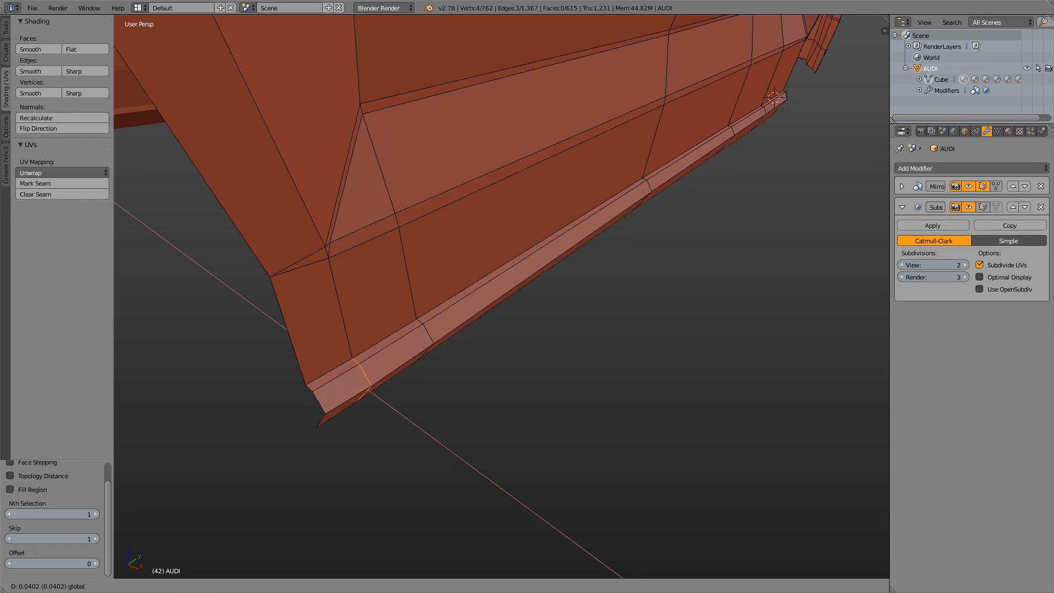
left_click(333, 336)
Select the three edges at the skirt's rear end and move them 0.031 outward along X
middle_click_drag(332, 336, 192, 329)
scroll(439, 329, "down", 2)
middle_click_drag(494, 330, 170, 337, "shift")
middle_click_drag(395, 336, 321, 336)
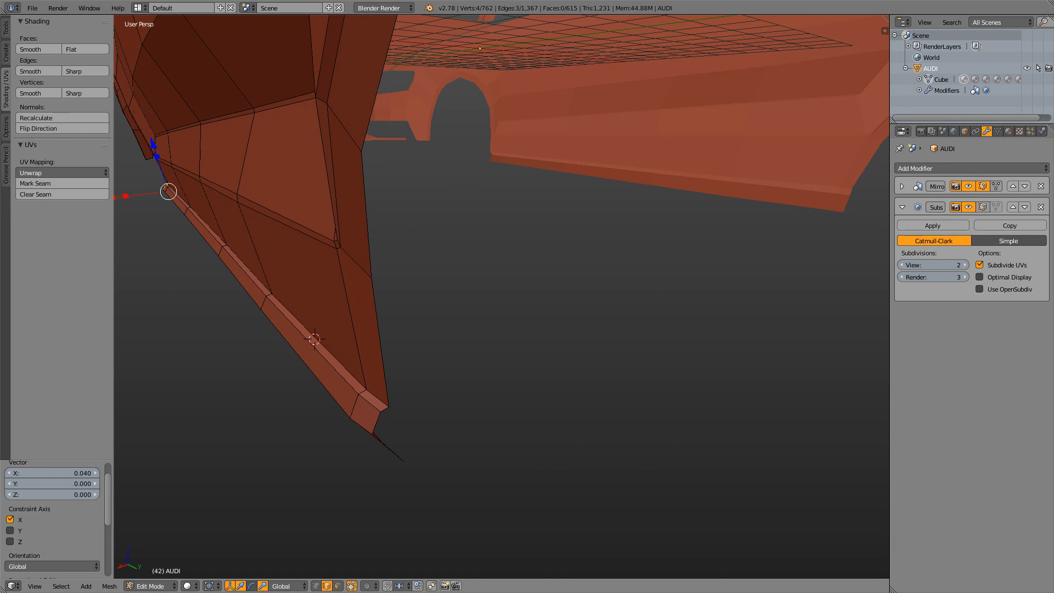
right_click(385, 410)
middle_click_drag(387, 407, 432, 412)
right_click(465, 379, "ctrl")
key("g")
key("x")
left_click(434, 409)
scroll(502, 296, "down", 2)
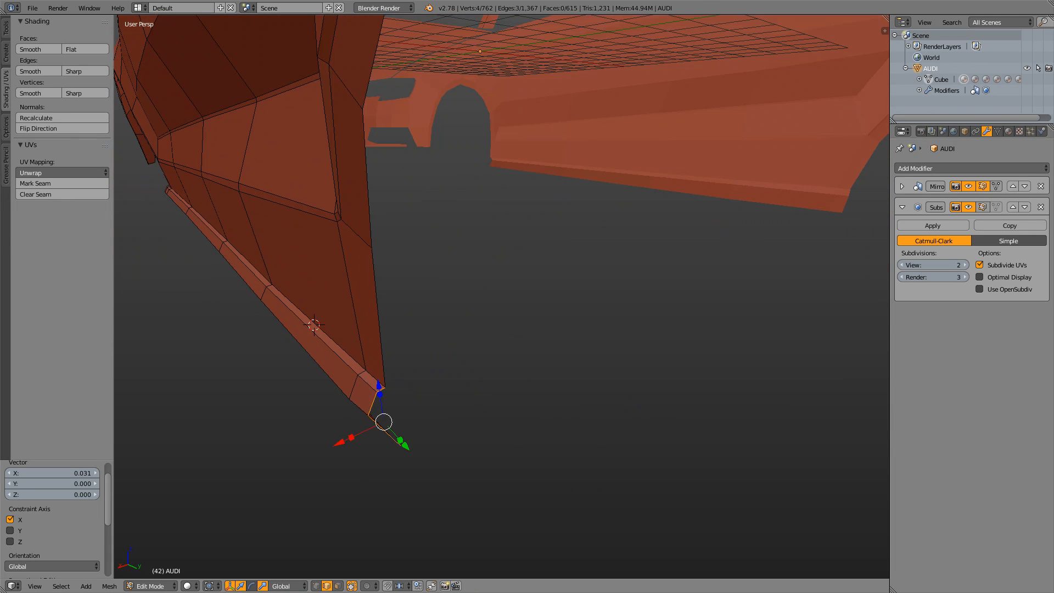
Inspect the smoothed side skirt in Object Mode and compare it with the rear reference photo
scroll(501, 297, "down", 5)
key("Tab")
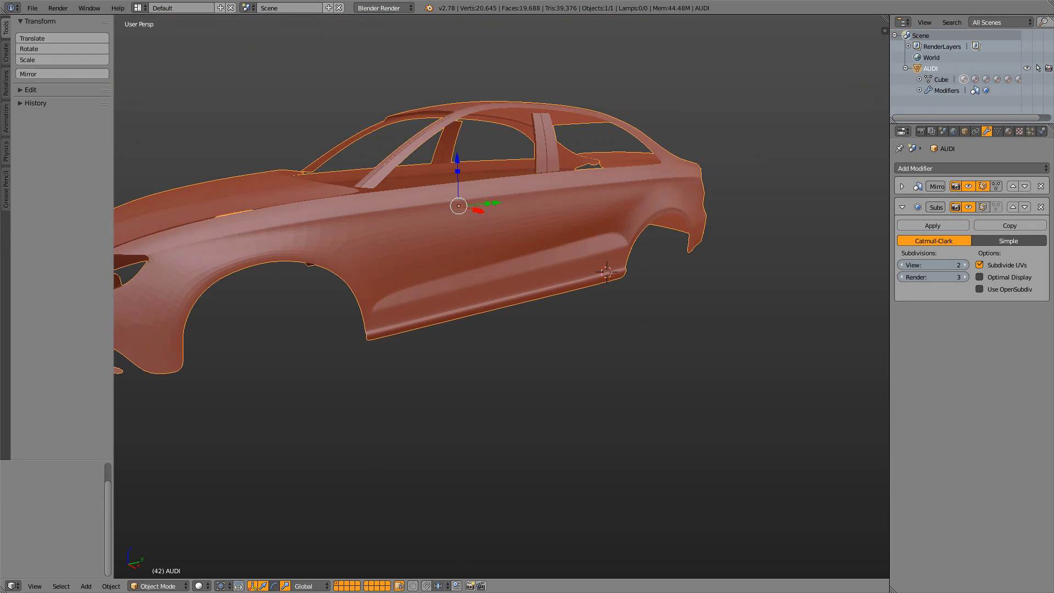
scroll(501, 297, "up", 7)
middle_click_drag(472, 307, 539, 270)
key("Tab")
key("Tab")
key("Tab")
key("alt+Tab")
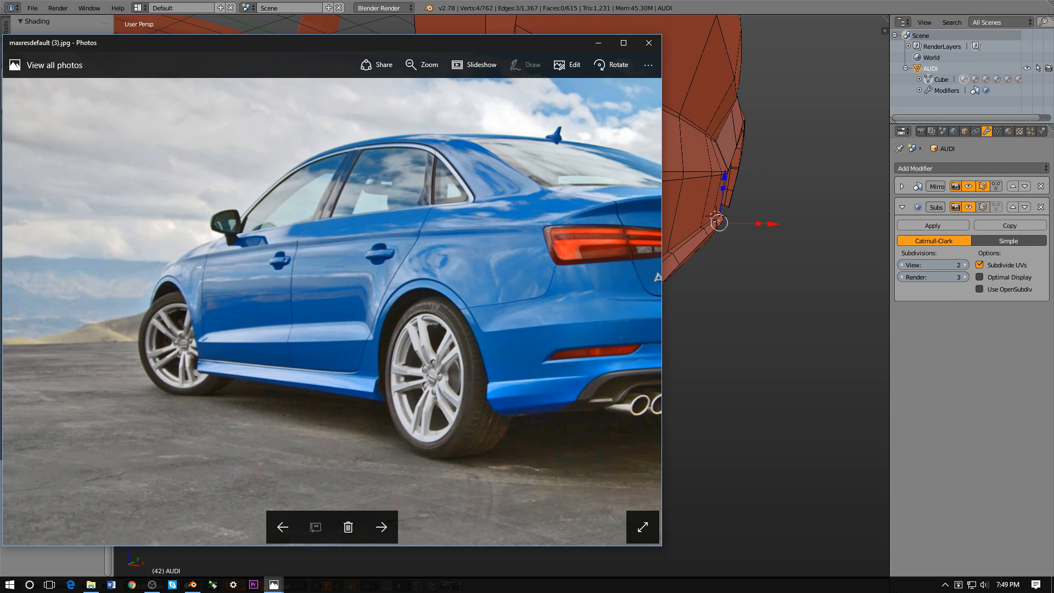
key("alt+Tab")
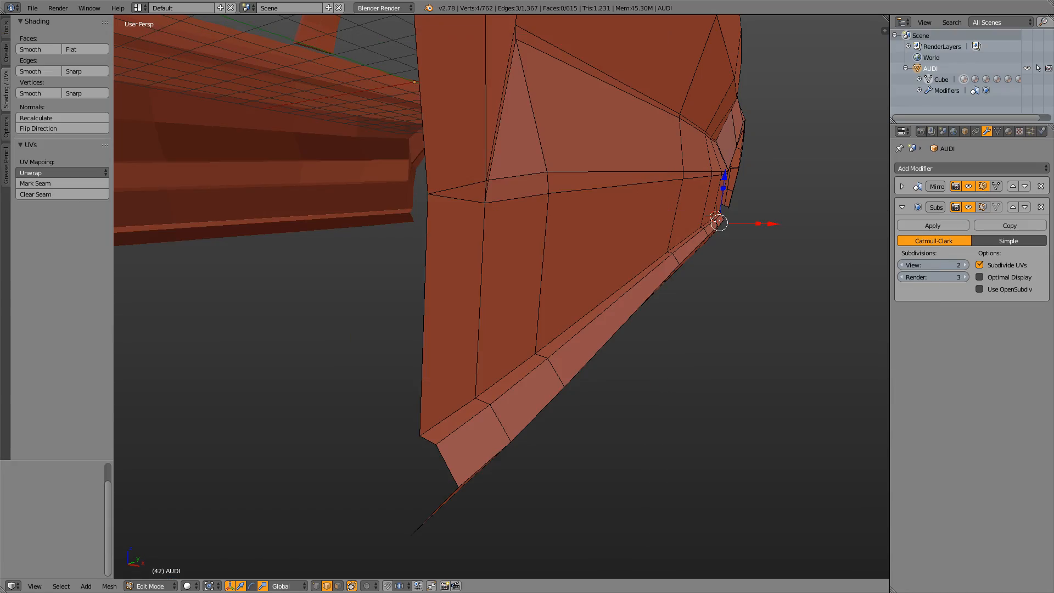
Select the three edges at the skirt's front end by the wheel arch and move them about 0.022 outward along X
scroll(502, 296, "down", 5)
middle_click_drag(549, 274, 313, 316)
scroll(501, 297, "up", 5)
middle_click_drag(428, 313, 566, 272)
scroll(501, 296, "up", 3)
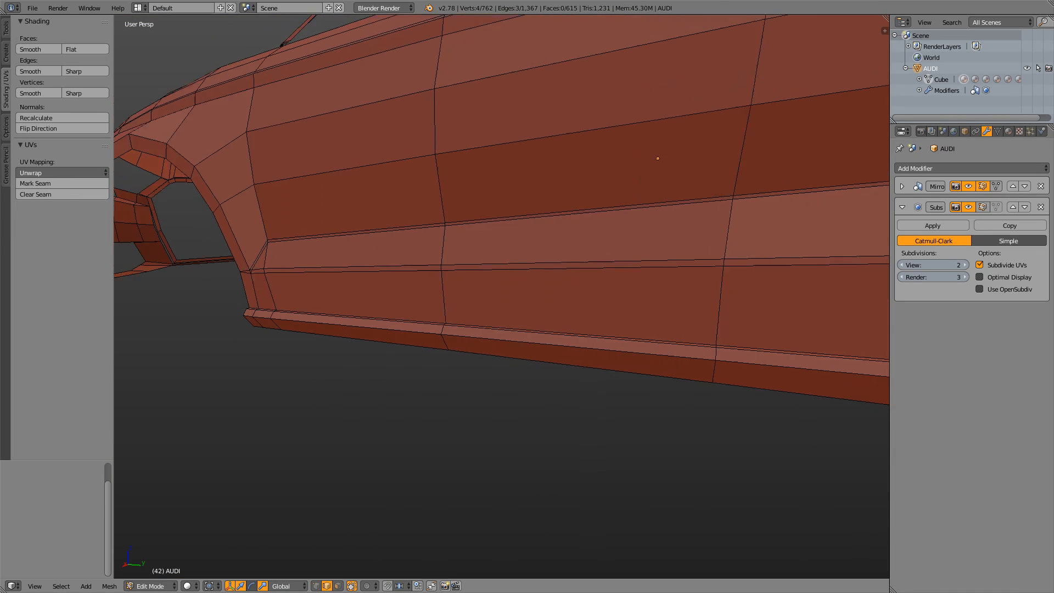
middle_click_drag(494, 269, 796, 324, "shift")
scroll(501, 297, "up", 3)
middle_click_drag(714, 307, 489, 222)
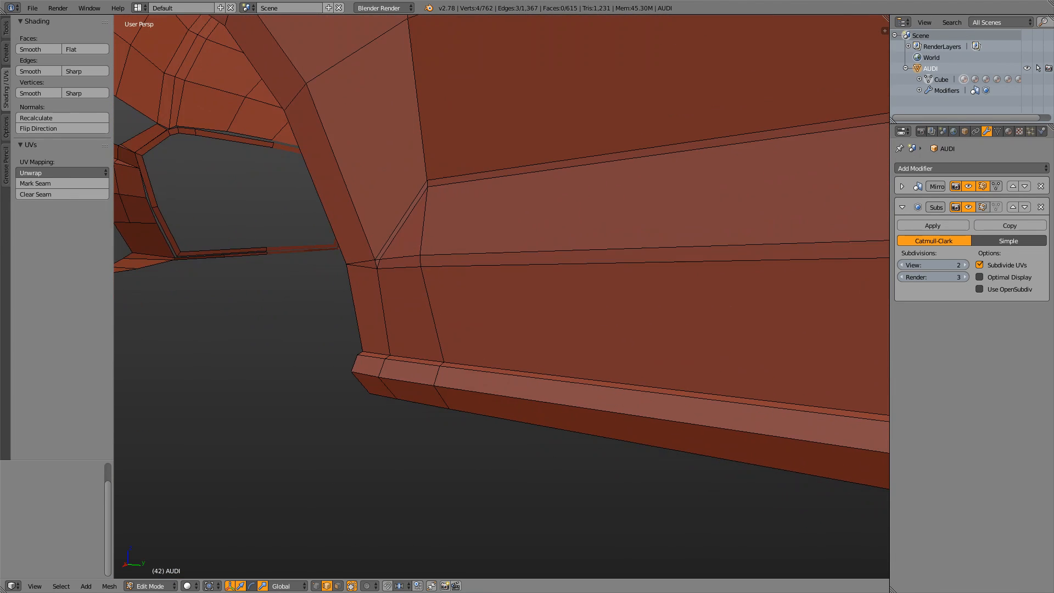
scroll(501, 297, "up", 3)
middle_click_drag(501, 274, 711, 243)
right_click(494, 342)
middle_click_drag(495, 341, 519, 300)
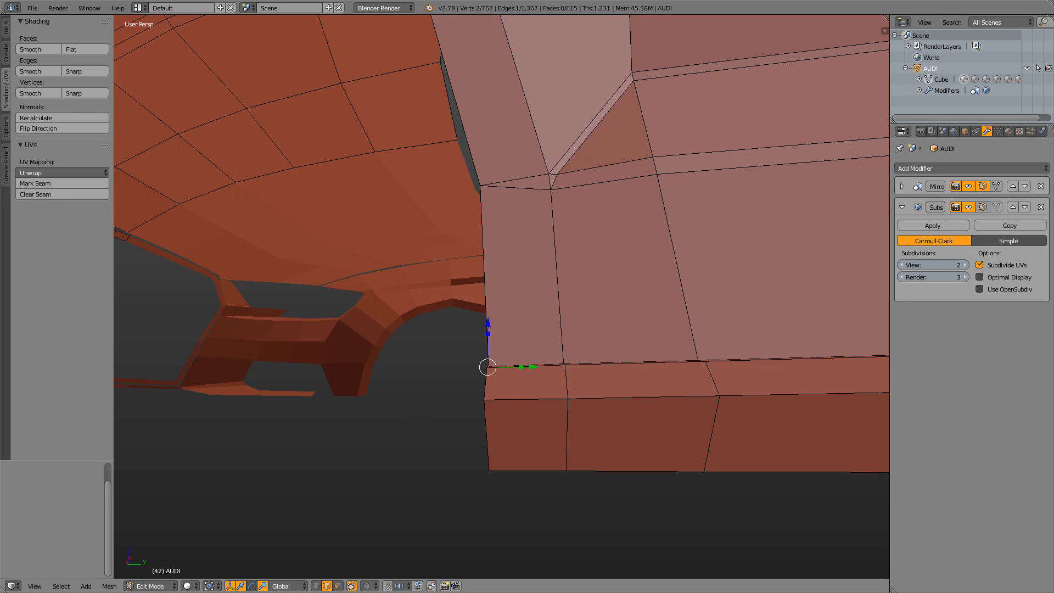
right_click(487, 438, "ctrl")
middle_click_drag(487, 438, 388, 524)
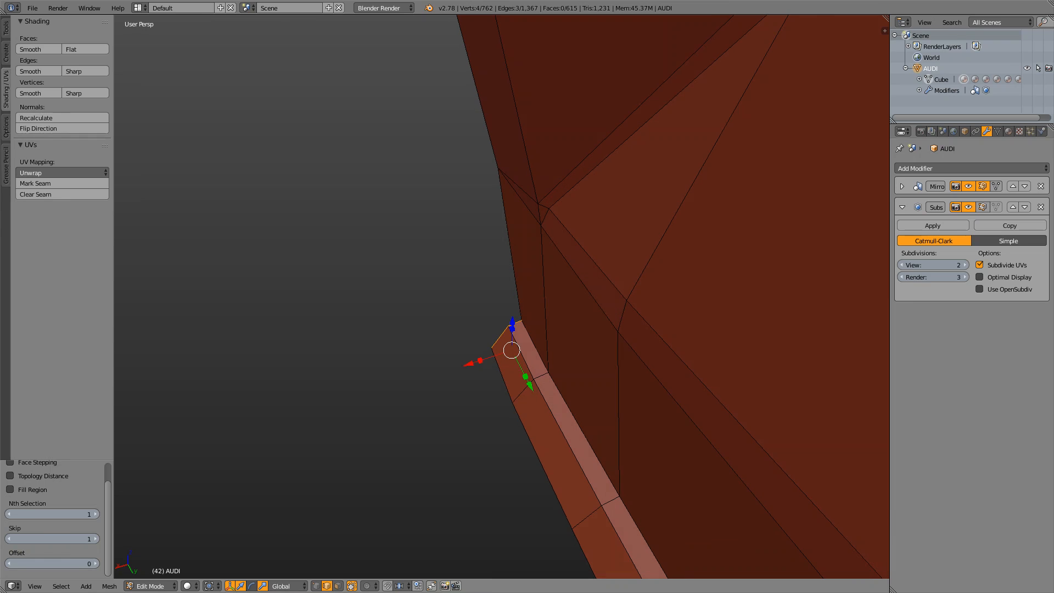
key("g")
key("x")
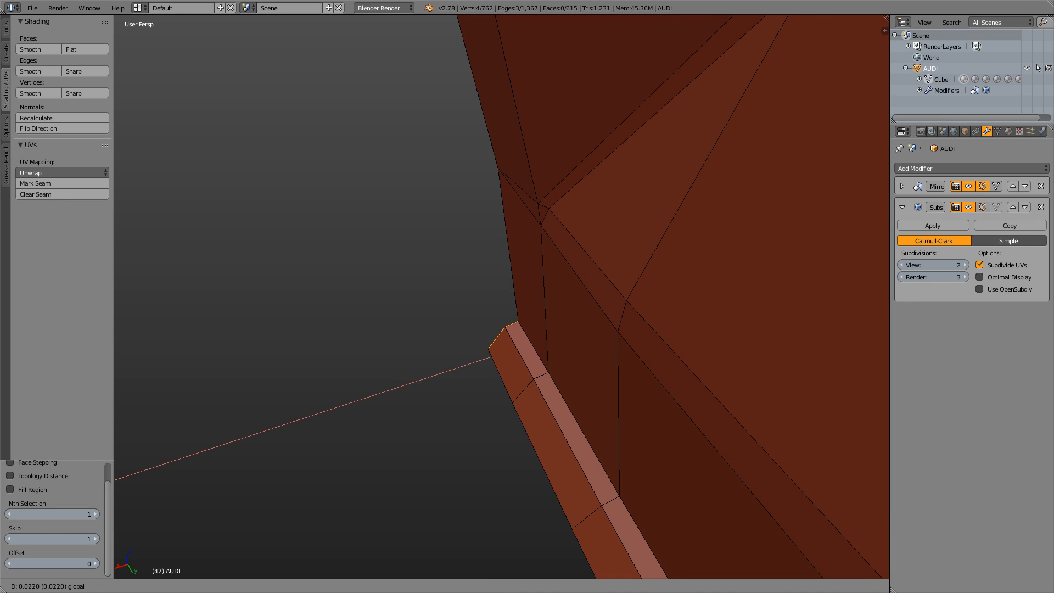
left_click(417, 494)
Review the smoothed skirt in Object Mode, then deselect all mesh elements and recentre the 3D cursor in Edit Mode
key("Tab")
scroll(582, 357, "down", 5)
middle_click_drag(417, 384, 270, 330)
scroll(625, 351, "down", 1)
key("Tab")
scroll(626, 351, "up", 4)
scroll(502, 368, "down", 4)
scroll(502, 368, "down", 2)
key("a")
scroll(637, 356, "up", 4)
key("shift+c")
scroll(437, 403, "up", 6)
scroll(436, 404, "down", 4)
scroll(414, 332, "up", 3)
Study the side skirt's end at the rear wheel up close in the rear reference photo
key("alt+Tab")
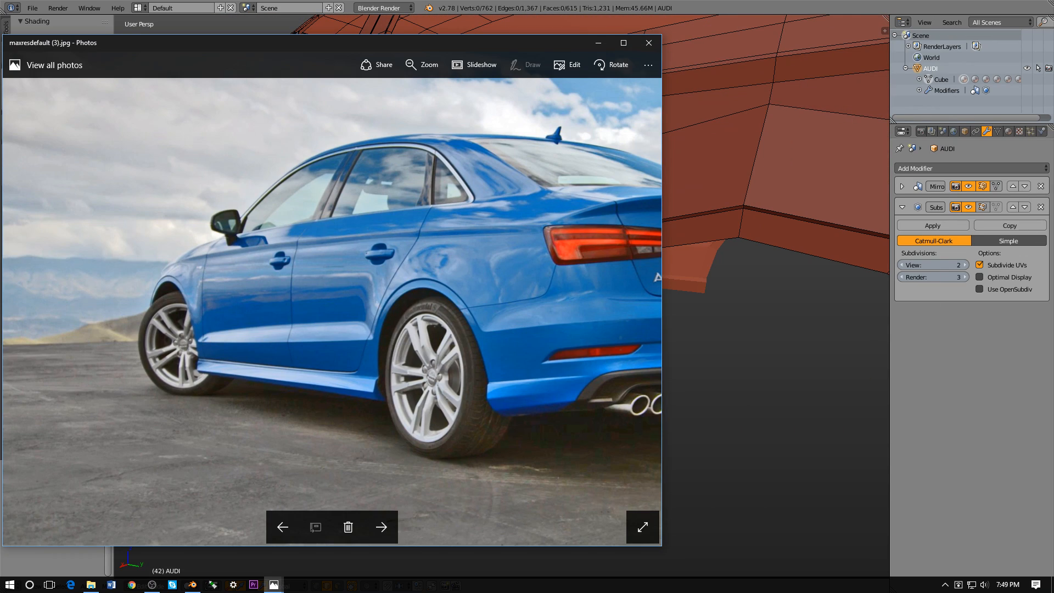
key("alt+Tab")
middle_click_drag(417, 352, 373, 351)
key("alt+Tab")
scroll(373, 367, "up", 2)
scroll(385, 390, "up", 6)
scroll(385, 390, "down", 3)
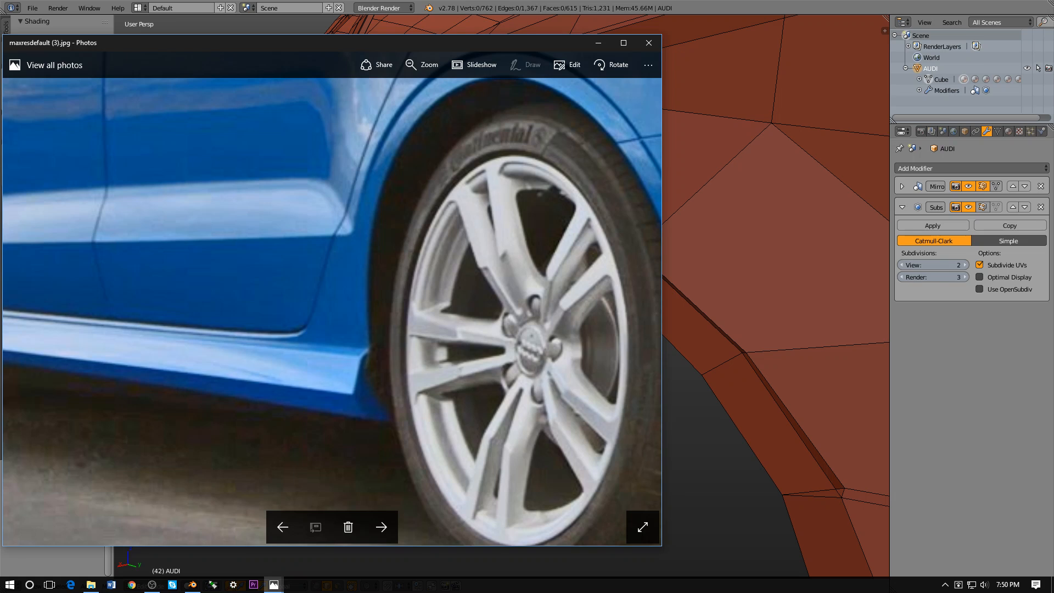
Try to move the three edges at the skirt's rear end along X, undo the change and clear the selection
key("alt+Tab")
middle_click_drag(385, 390, 304, 391)
right_click(409, 335)
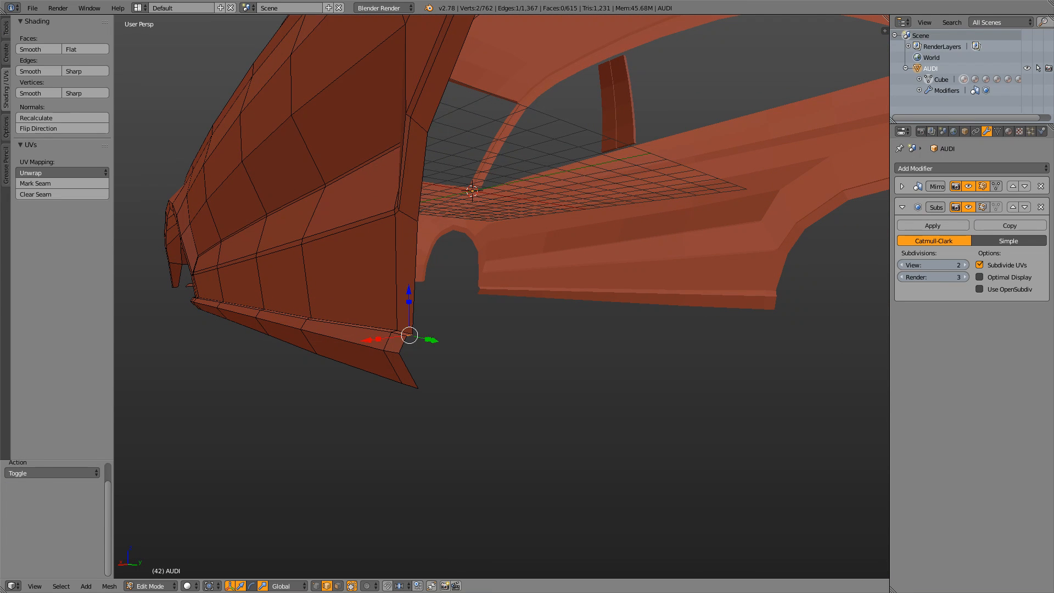
right_click(409, 370, "ctrl")
middle_click_drag(409, 370, 458, 372)
key("g")
key("x")
left_click(403, 386)
key("ctrl+z")
right_click(403, 433, "shift")
left_click(346, 484)
key("ctrl+z")
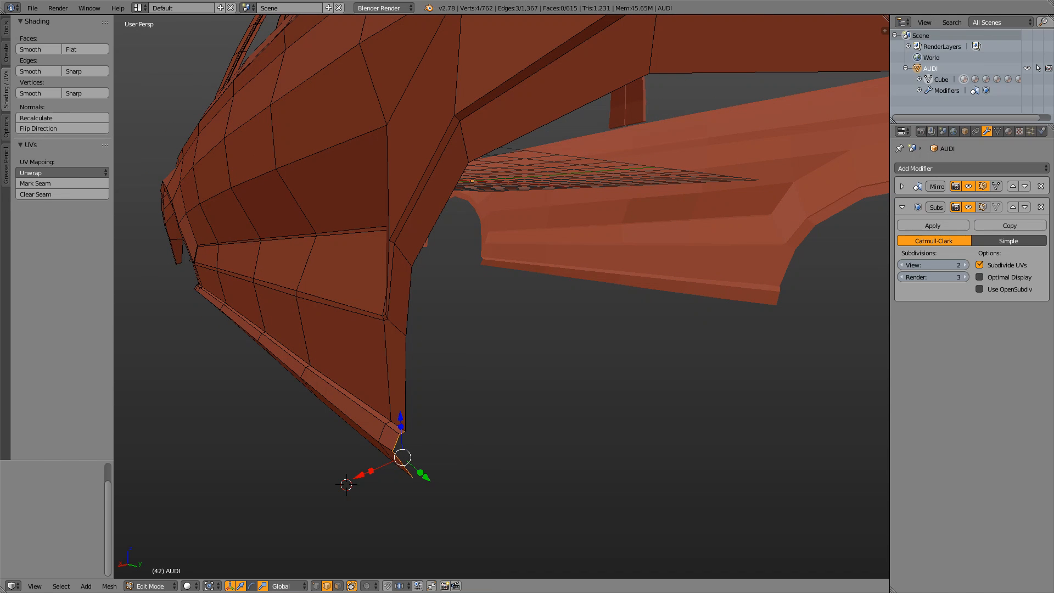
right_click(403, 433, "shift")
left_click_drag(360, 476, 357, 477)
scroll(357, 478, "down", 3)
middle_click_drag(357, 477, 417, 456)
scroll(533, 472, "up", 3)
key("a")
Select the edge loop along the side skirt's crease and move it 0.010 outward along X
scroll(502, 296, "down", 3)
middle_click_drag(426, 329, 382, 323)
scroll(502, 297, "up", 2)
scroll(582, 320, "down", 4)
scroll(488, 318, "up", 4)
scroll(429, 324, "up", 2)
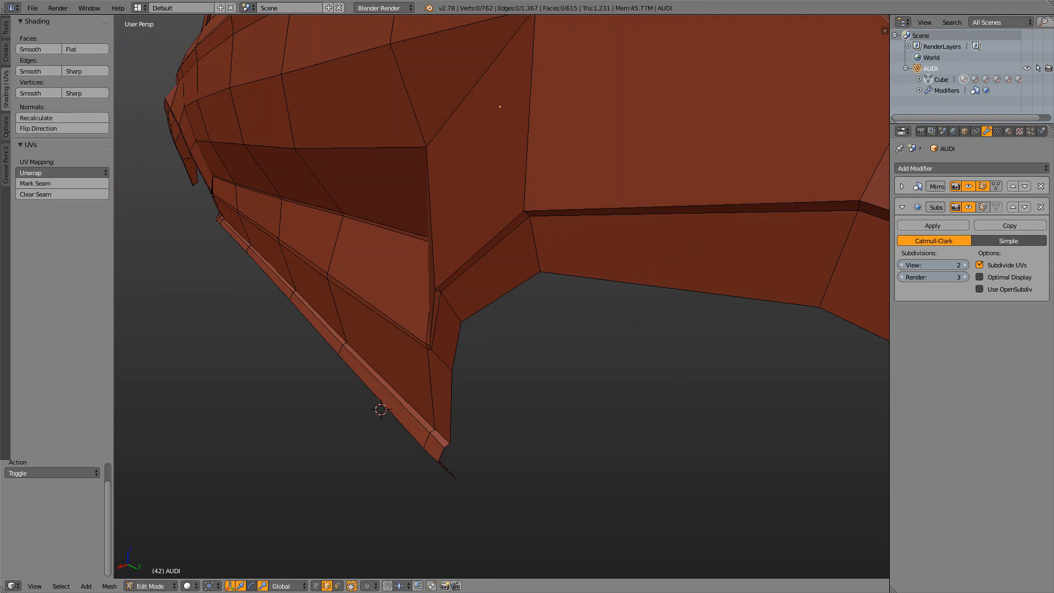
right_click(378, 398, "alt")
right_click(384, 386, "alt")
middle_click_drag(384, 387, 599, 375)
scroll(544, 386, "down", 4)
scroll(598, 375, "up", 3)
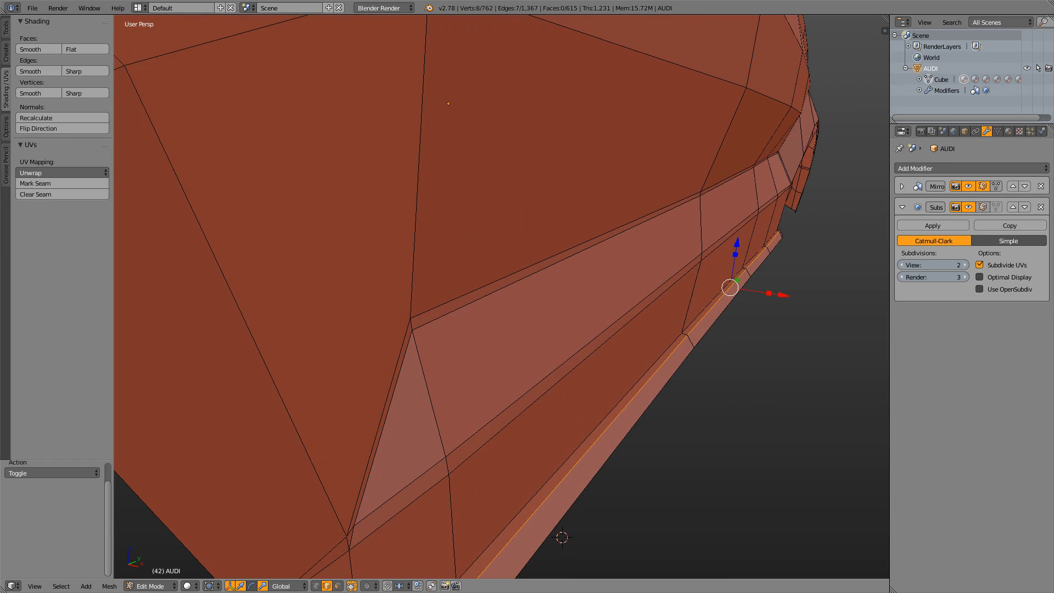
left_click_drag(783, 295, 786, 296)
middle_click_drag(786, 295, 535, 293)
Compare the skirt's shape with the rear reference photo and the side blueprint, checking the sill line in wireframe too
key("alt+Tab")
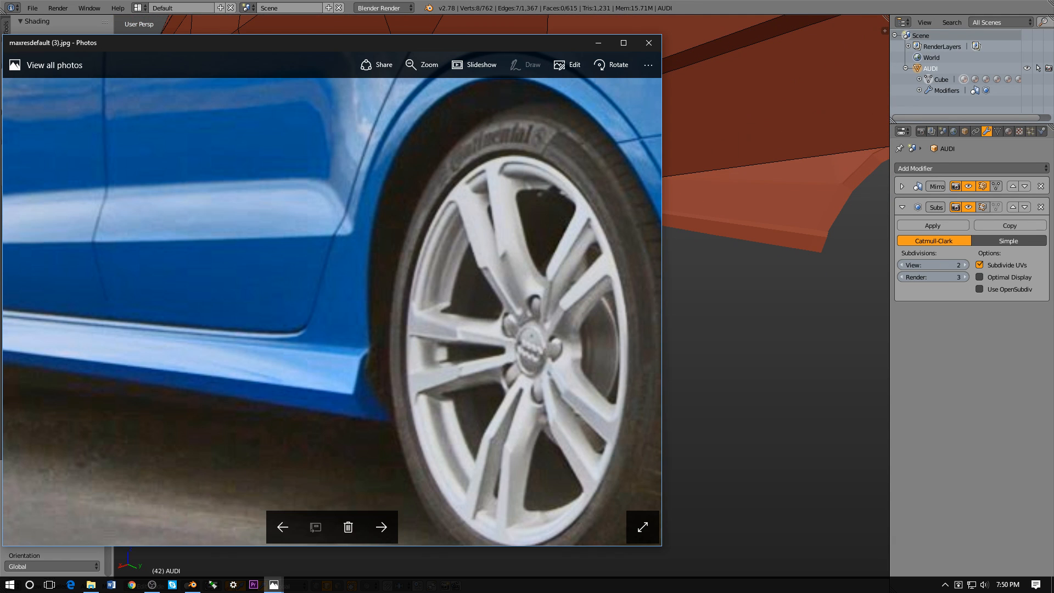
scroll(476, 392, "down", 3)
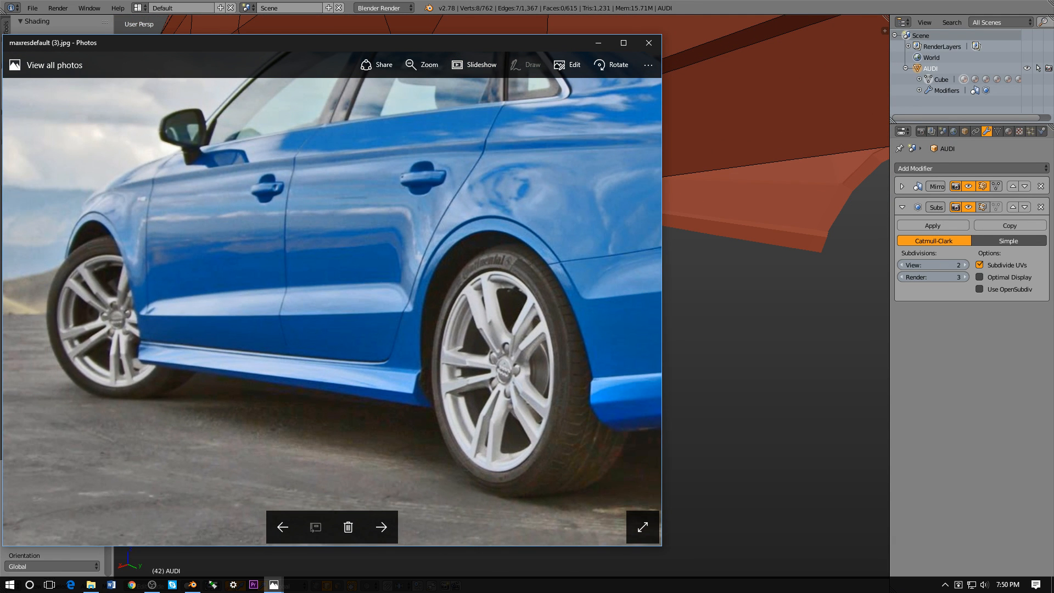
key("alt+Tab")
key("KP_3")
key("KP_5")
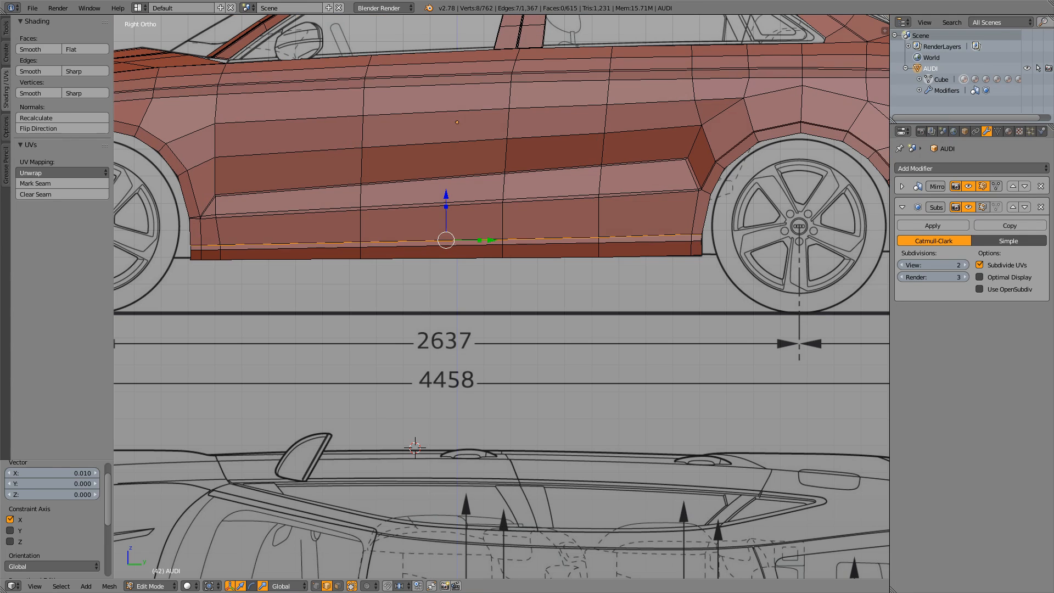
middle_click_drag(472, 297, 569, 323, "shift")
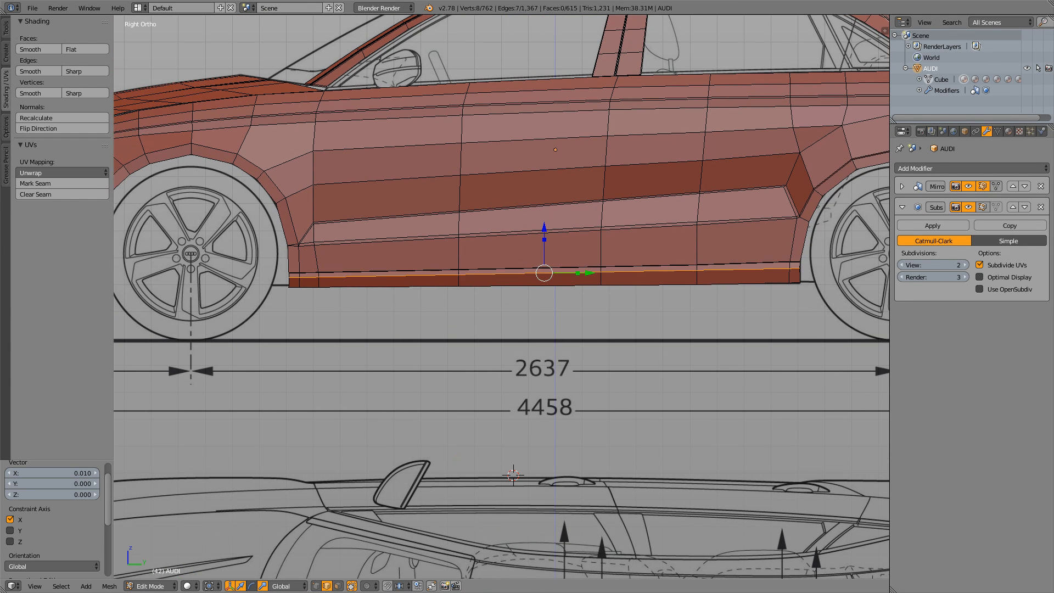
scroll(501, 297, "up", 4)
key("alt+Tab")
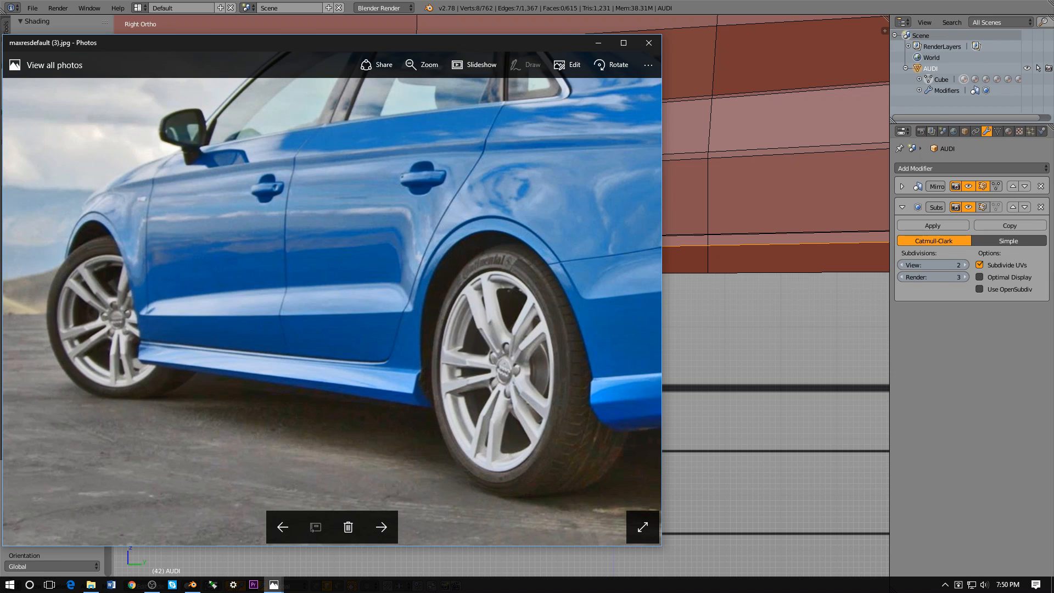
key("alt+Tab")
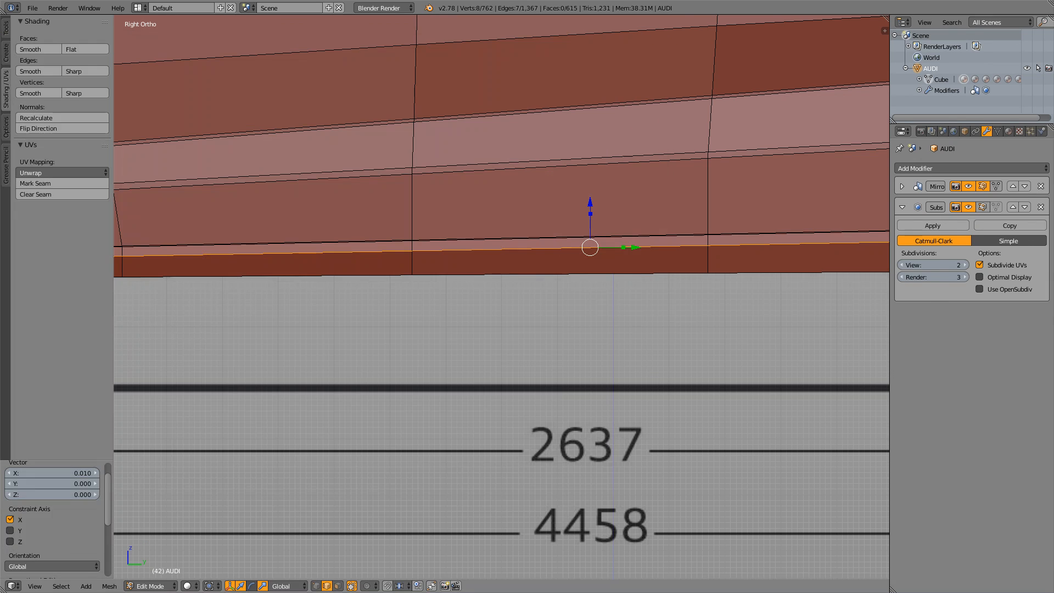
scroll(501, 296, "down", 1)
key("z")
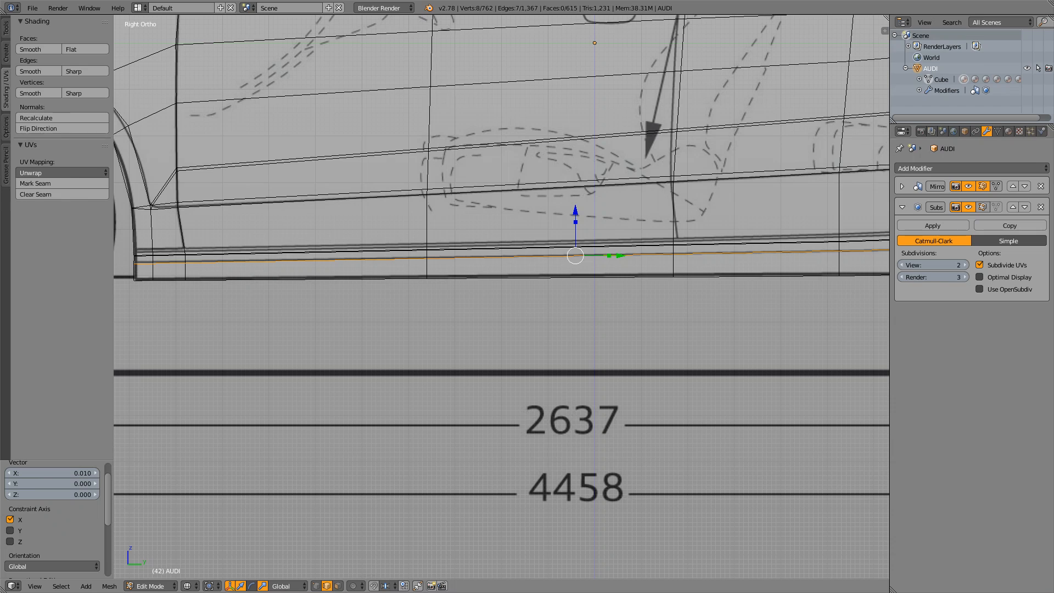
key("z")
middle_click_drag(501, 296, 434, 326)
scroll(433, 326, "down", 4)
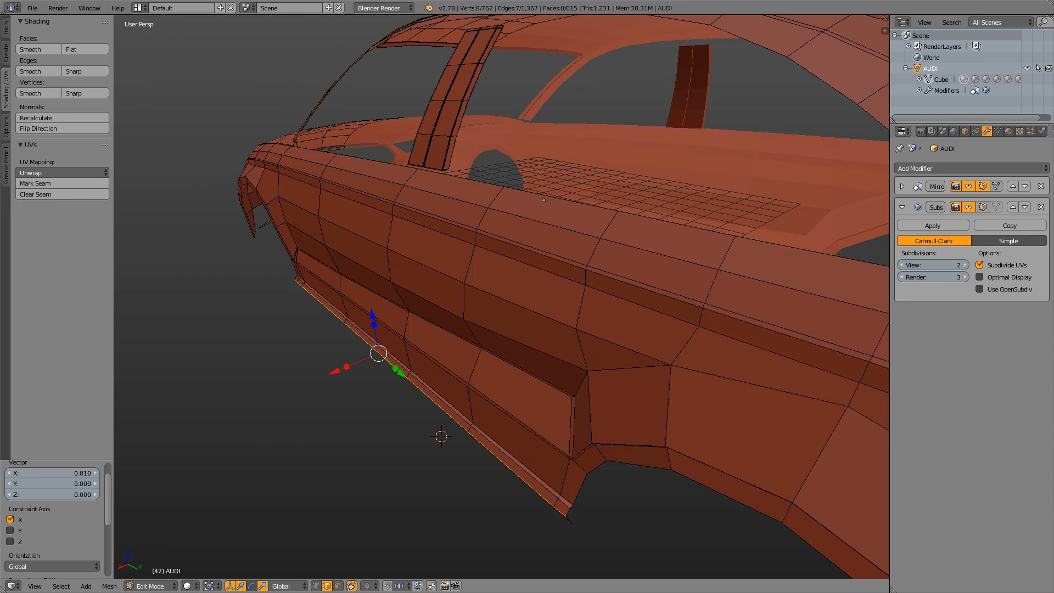
Review the smoothed body in Object Mode, deselect it, recentre the 3D cursor and save over audi-a3-vid-09.blend
scroll(501, 296, "up", 2)
middle_click_drag(501, 297, 621, 261)
key("Tab")
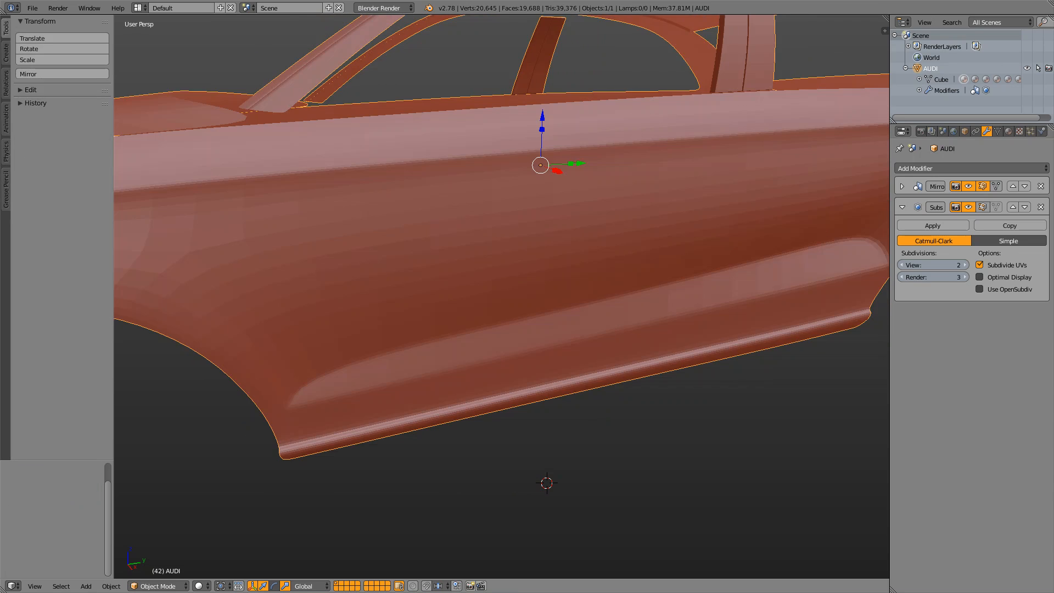
scroll(501, 296, "down", 4)
mouse_move(501, 297)
middle_mouse_down()
mouse_move(488, 274)
mouse_move(493, 298)
mouse_move(384, 335)
mouse_move(483, 370)
mouse_move(538, 302)
mouse_move(557, 301)
mouse_move(569, 270)
mouse_move(497, 286)
middle_mouse_up()
key("a")
key("shift+c")
scroll(538, 301, "up", 3)
key("ctrl+s")
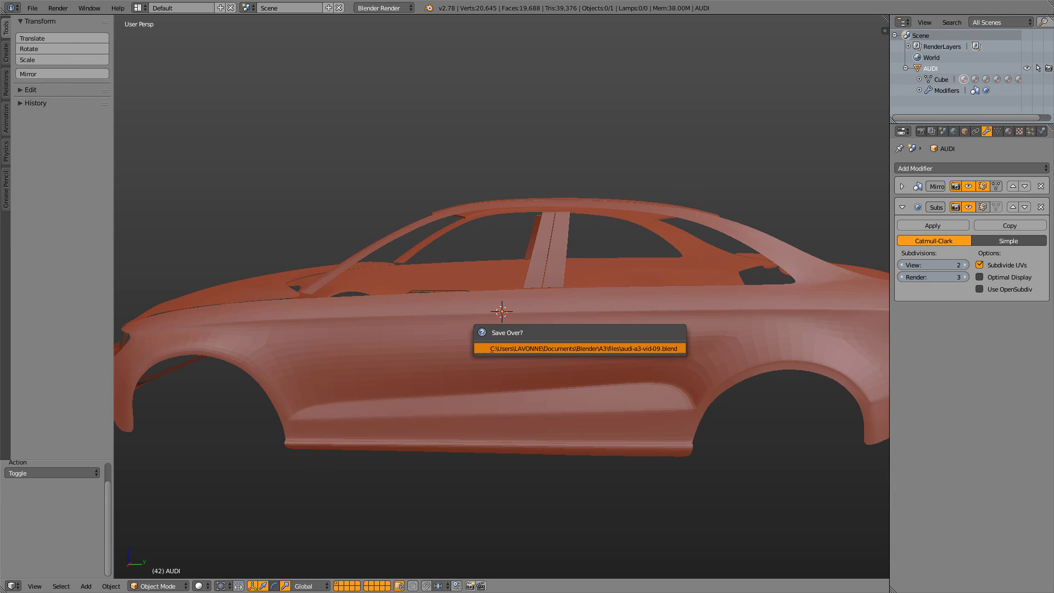
key("Return")
Try to close the skirt's open rear end with a face between its upper and lower end edges in Edit Mode
middle_click_drag(643, 348, 630, 226)
scroll(647, 329, "up", 3)
scroll(708, 294, "up", 2)
key("Tab")
scroll(674, 293, "up", 1)
right_click(417, 382)
right_click(416, 464, "shift")
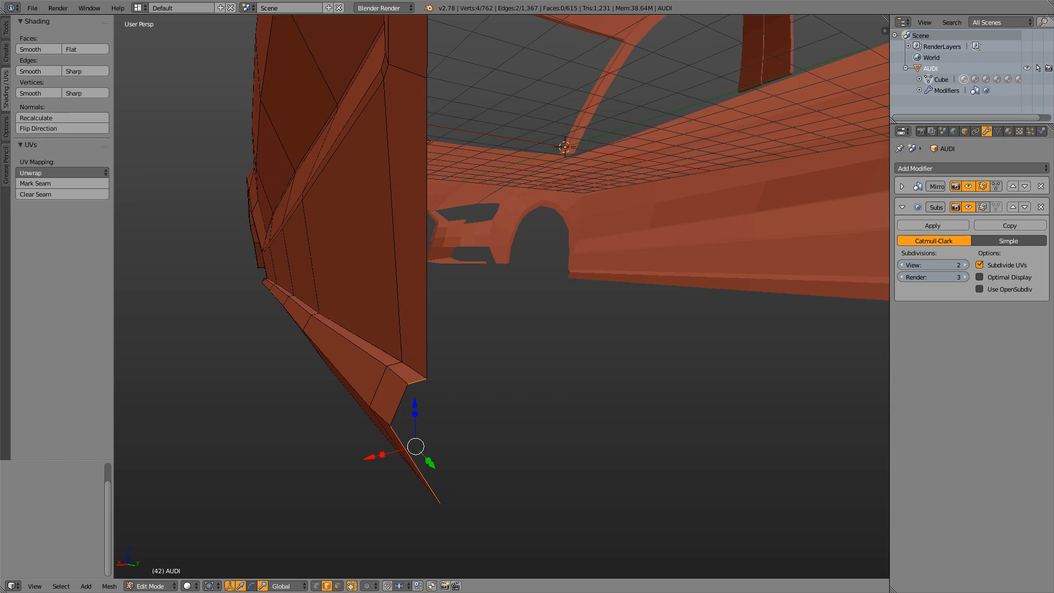
key("f")
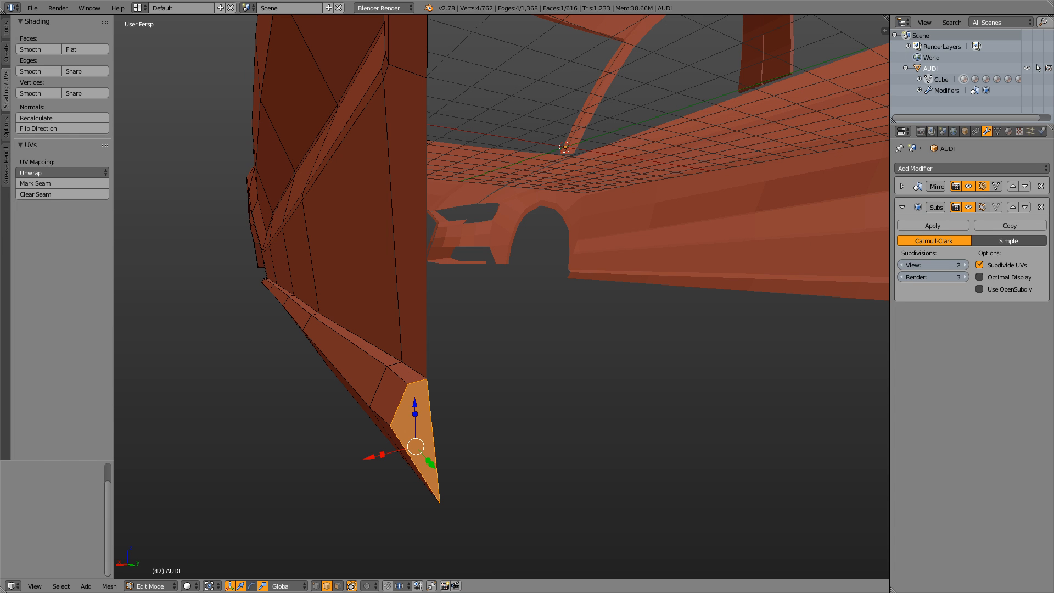
key("Tab")
key("Tab")
Examine the capped rear end of the skirt from several angles and compare it with the reference photo
mouse_move(416, 439)
middle_mouse_down()
mouse_move(439, 438)
mouse_move(408, 442)
middle_mouse_up()
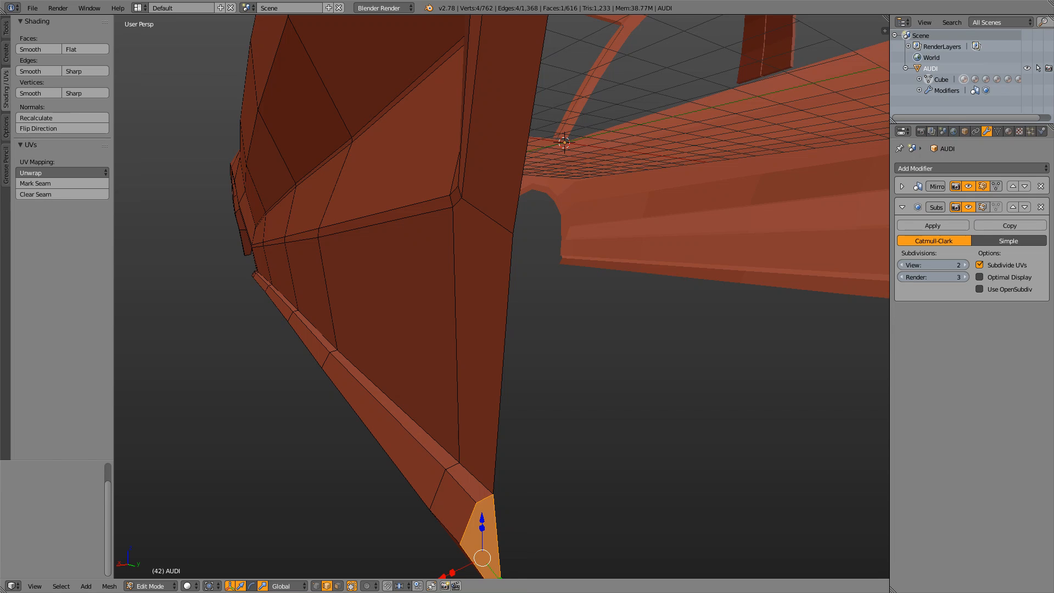
scroll(407, 442, "down", 2)
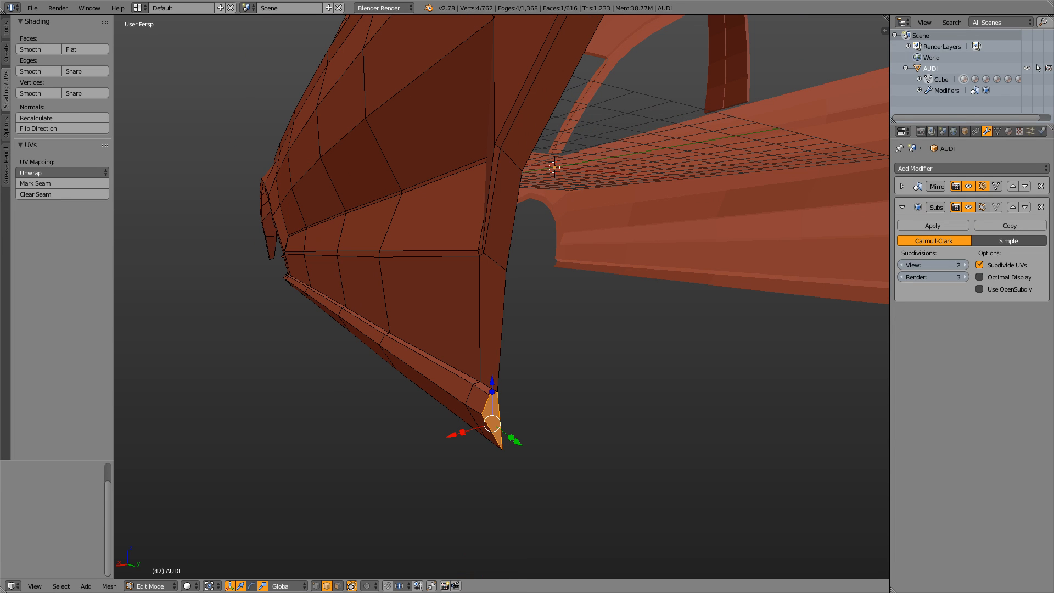
scroll(502, 296, "up", 2)
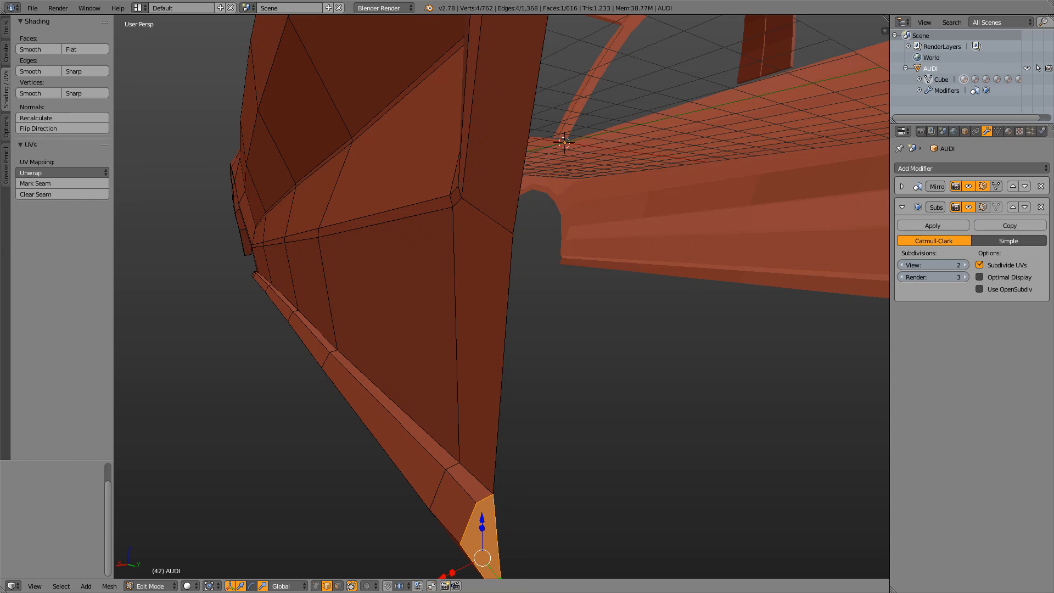
key("a")
mouse_move(502, 297)
middle_mouse_down()
mouse_move(566, 297)
mouse_move(501, 302)
middle_mouse_up()
scroll(502, 296, "down", 3)
scroll(501, 296, "up", 1)
scroll(502, 296, "up", 2)
key("alt+Tab")
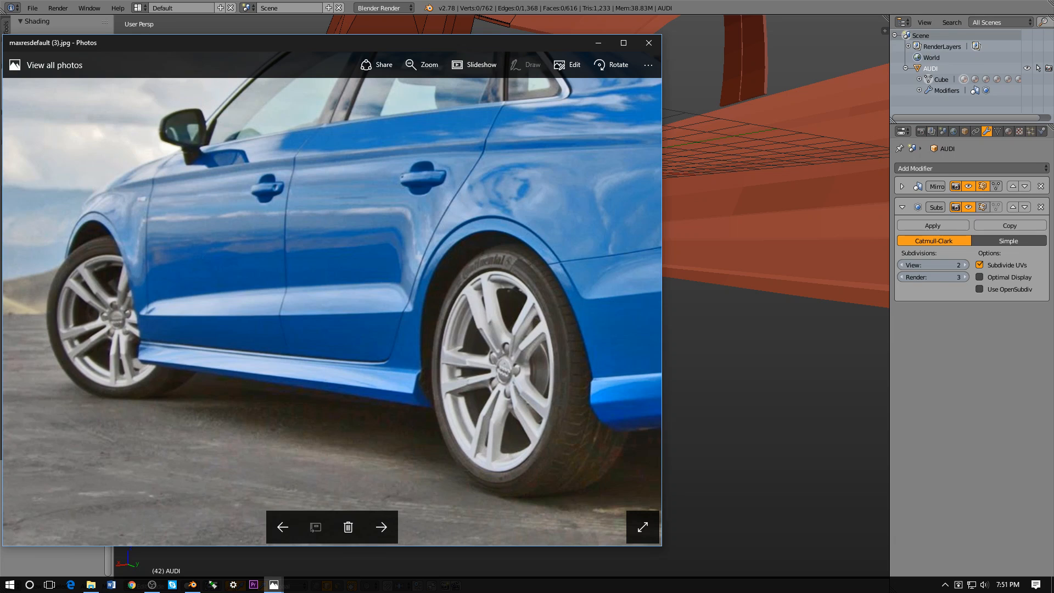
key("alt+Tab")
middle_click_drag(501, 307, 535, 302)
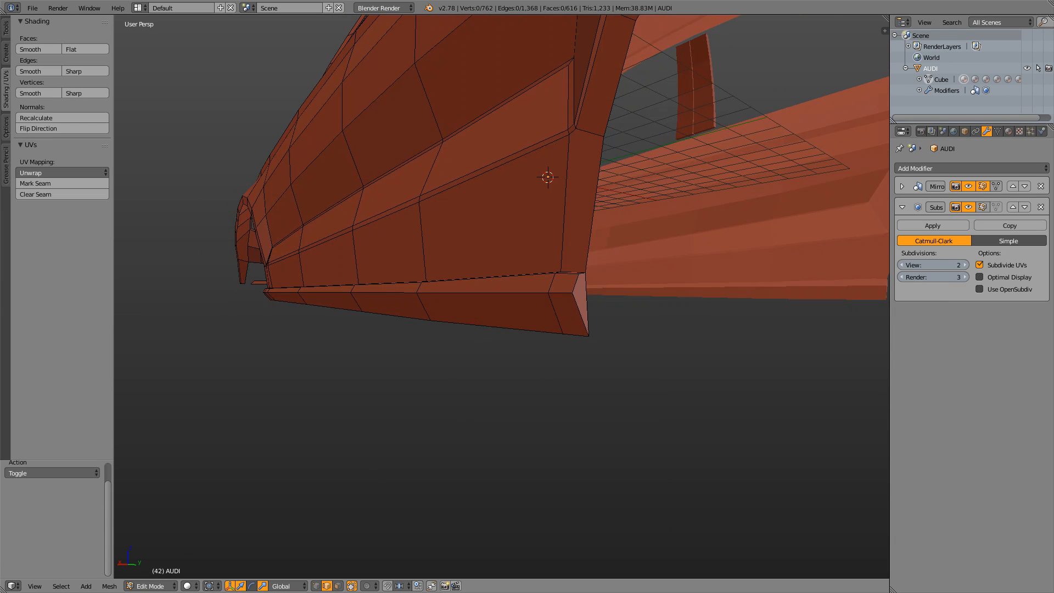
Undo the rear end face and add one loop cut along the skirt's lower strip, slid close to its bottom edge at factor 0.785
right_click(580, 312, "alt")
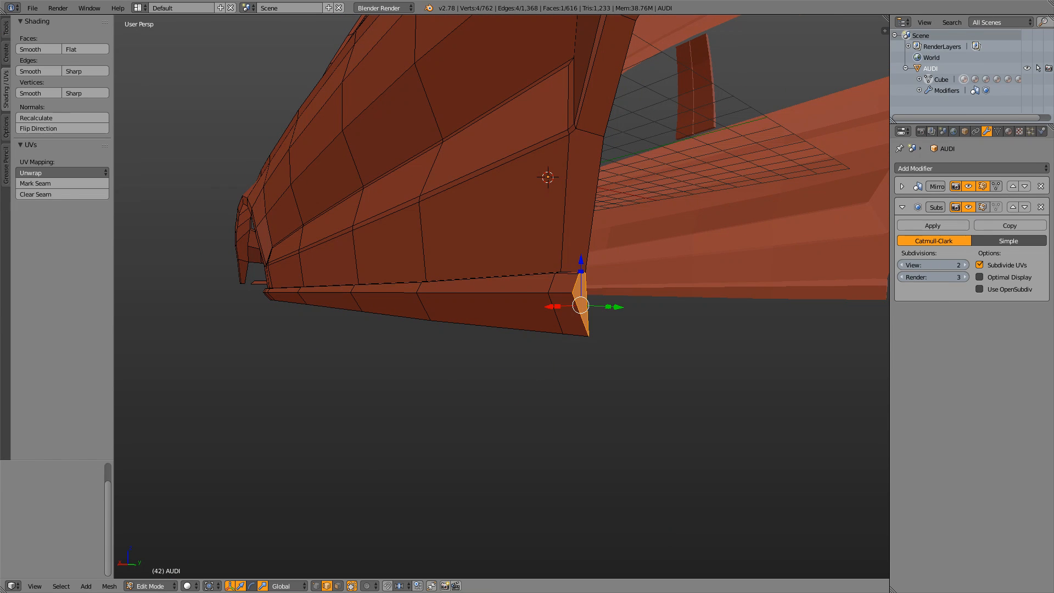
key("ctrl+z")
key("ctrl+r")
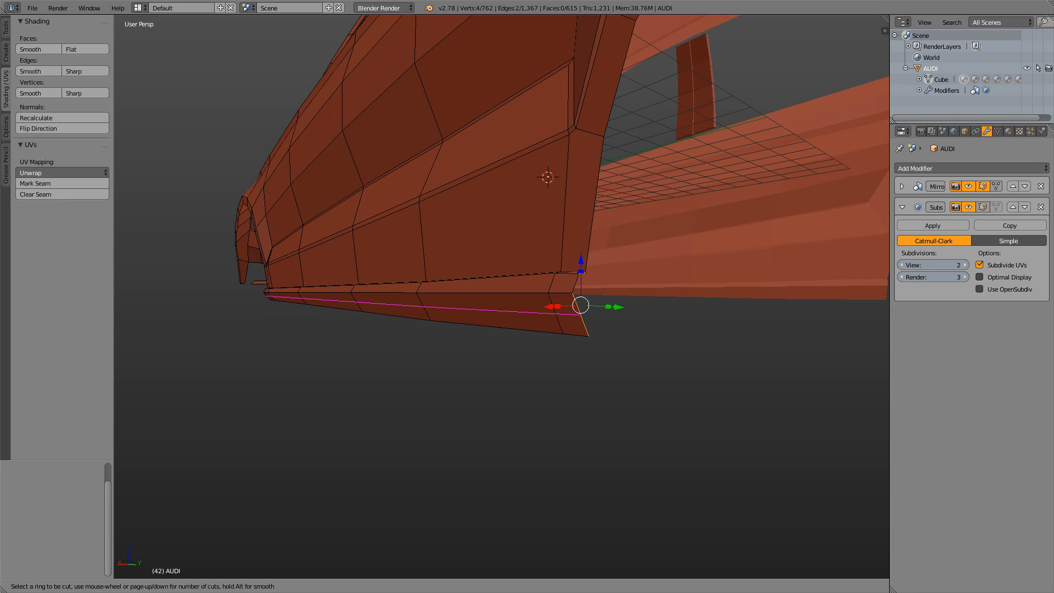
left_click(579, 314)
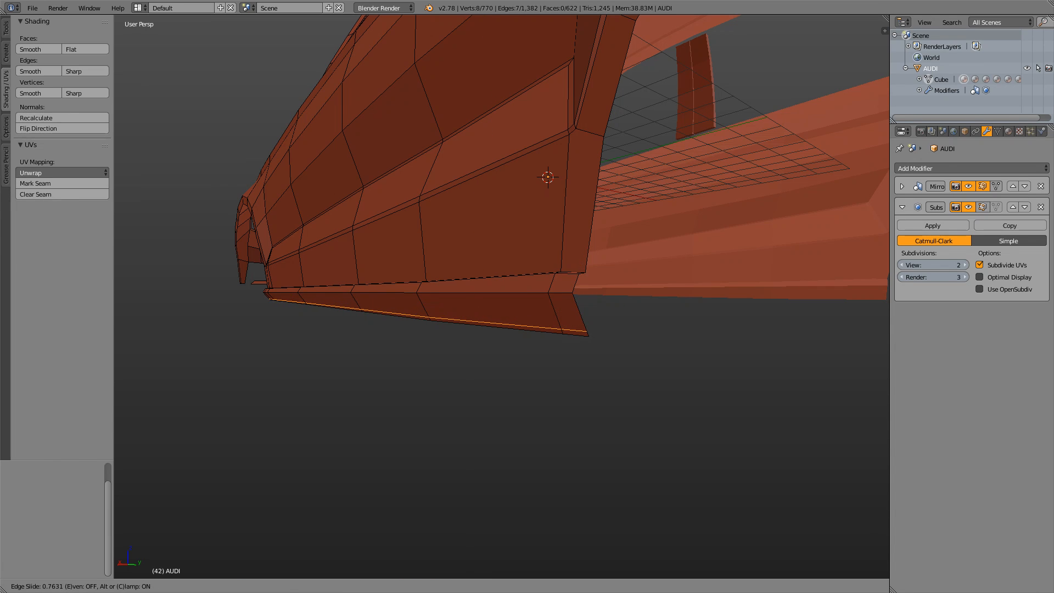
left_click(584, 330)
Move the new lower edge loop 0.130 outward along X to give the skirt a folded-under bottom
middle_click_drag(584, 329, 544, 334)
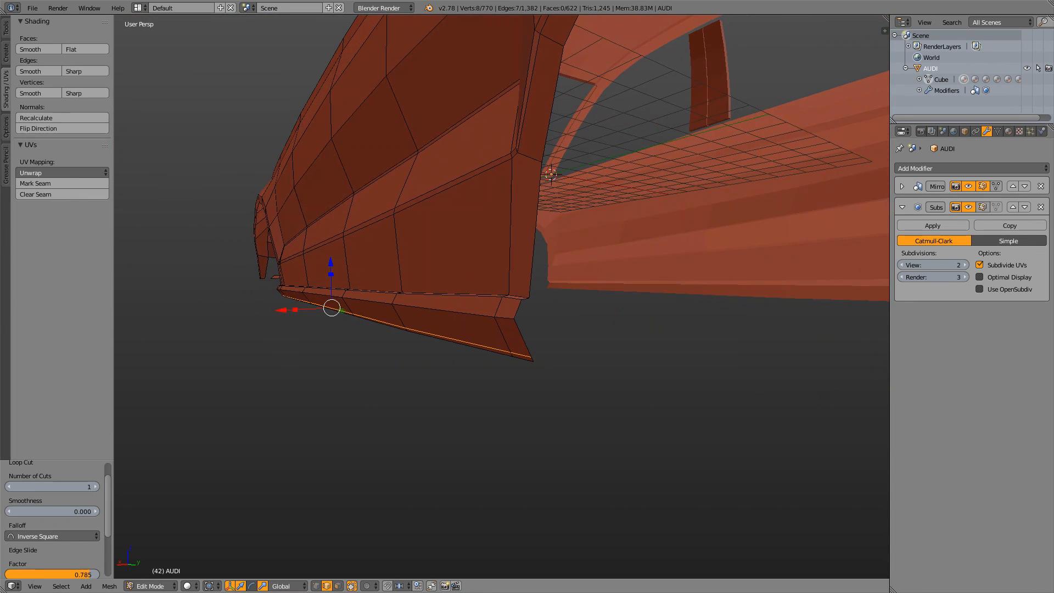
key("g")
key("x")
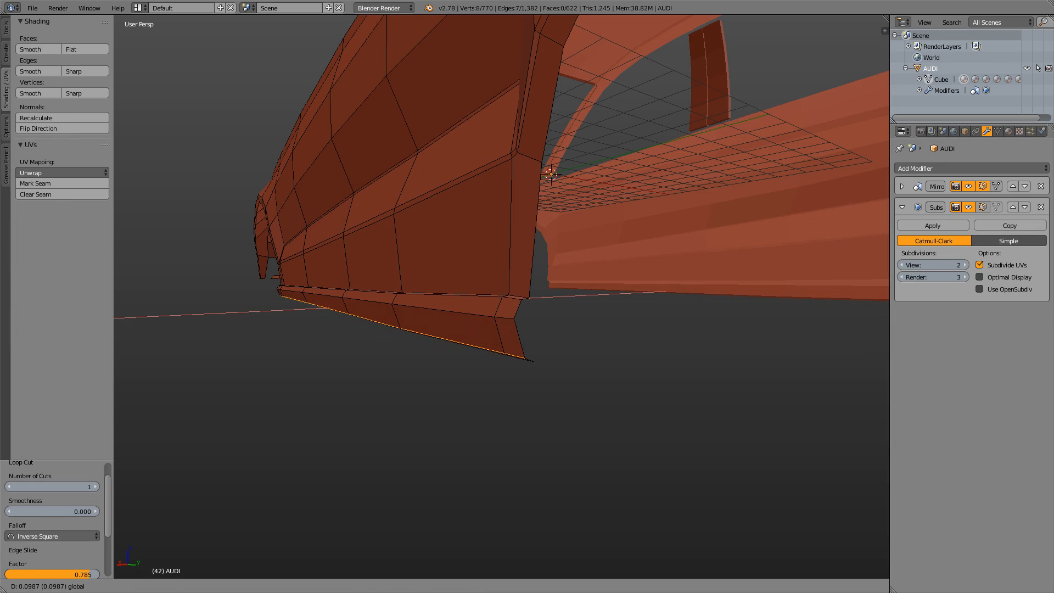
left_click(526, 332)
mouse_move(527, 332)
middle_mouse_down()
mouse_move(708, 325)
mouse_move(516, 331)
middle_mouse_up()
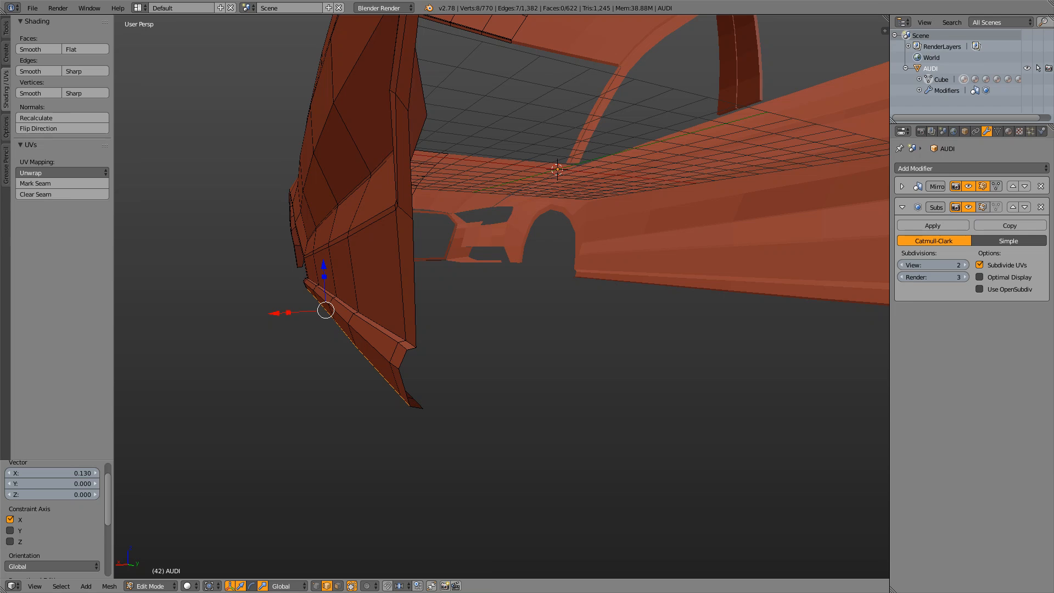
Select the four open edges at the skirt's rear end and fill them with a face
right_click(410, 348)
scroll(411, 348, "up", 1)
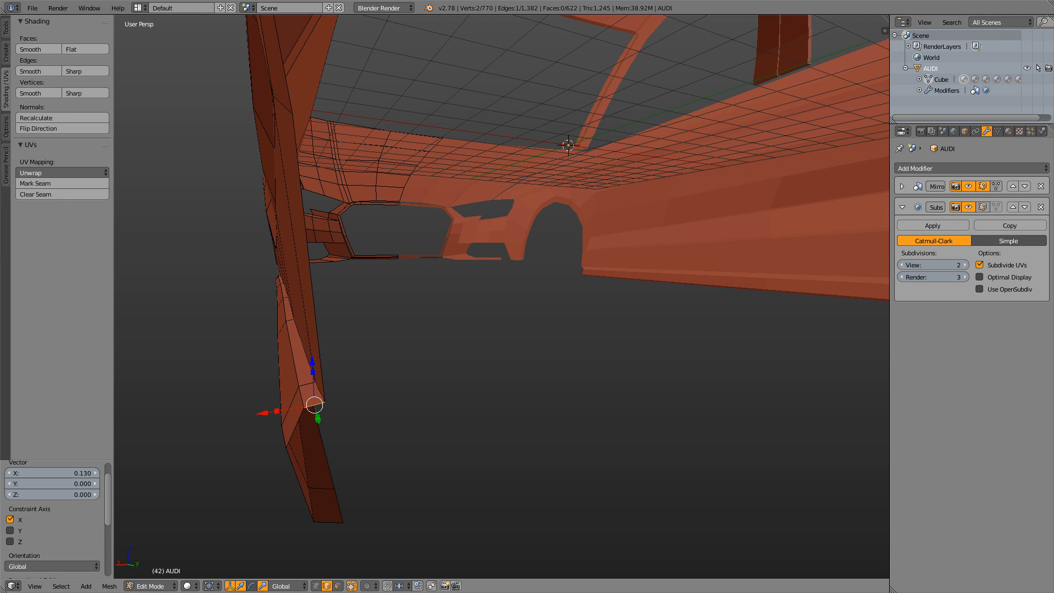
right_click(329, 521, "shift")
right_click(300, 484, "shift")
right_click(296, 428, "shift")
key("f")
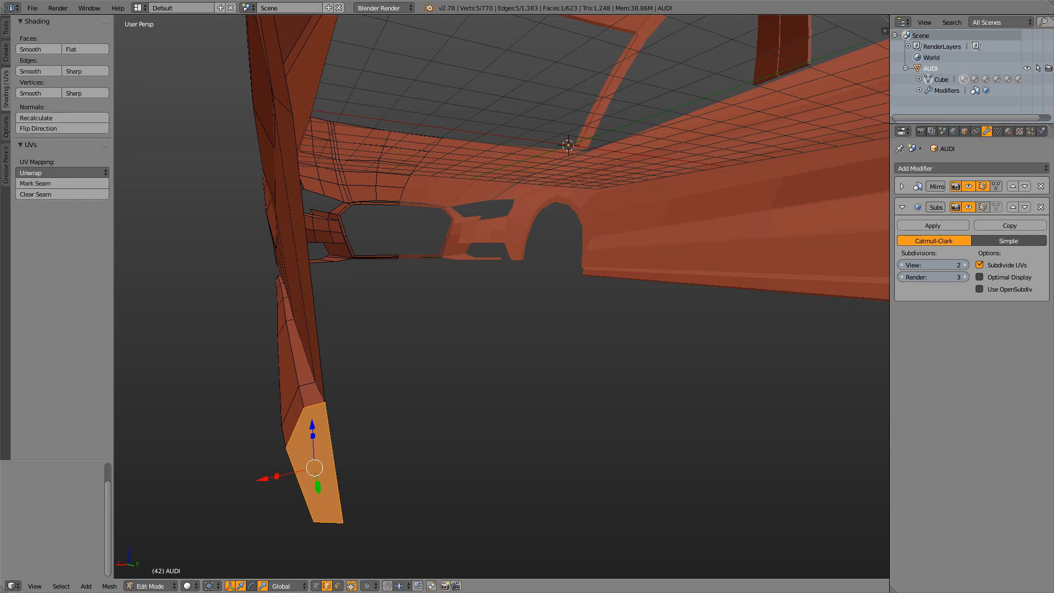
Knife-cut the rear end face across from its outer corner to the inner edge
key("k")
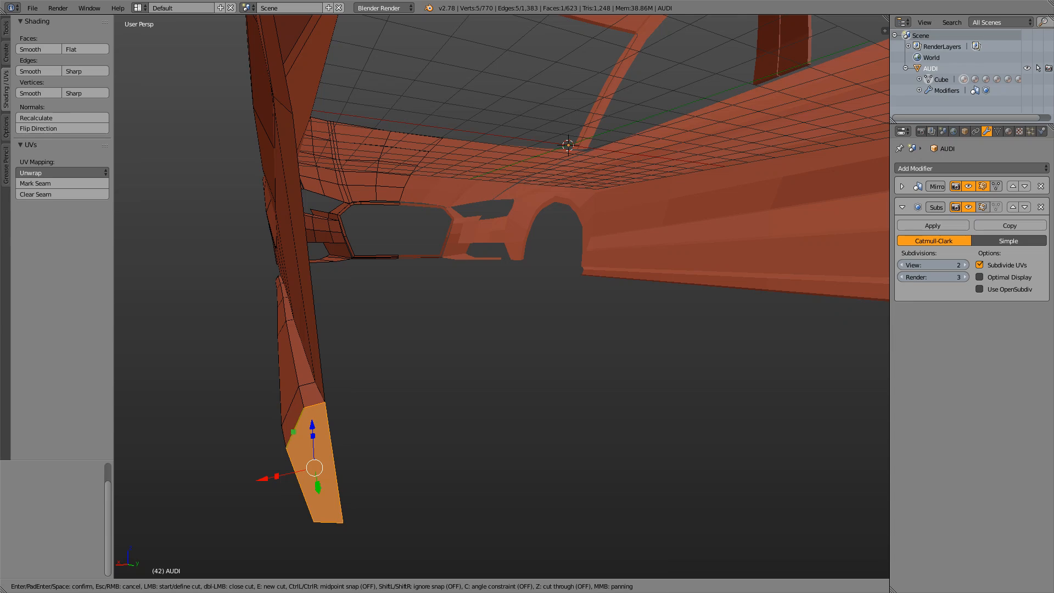
left_click(286, 448)
left_click(330, 442)
key("Return")
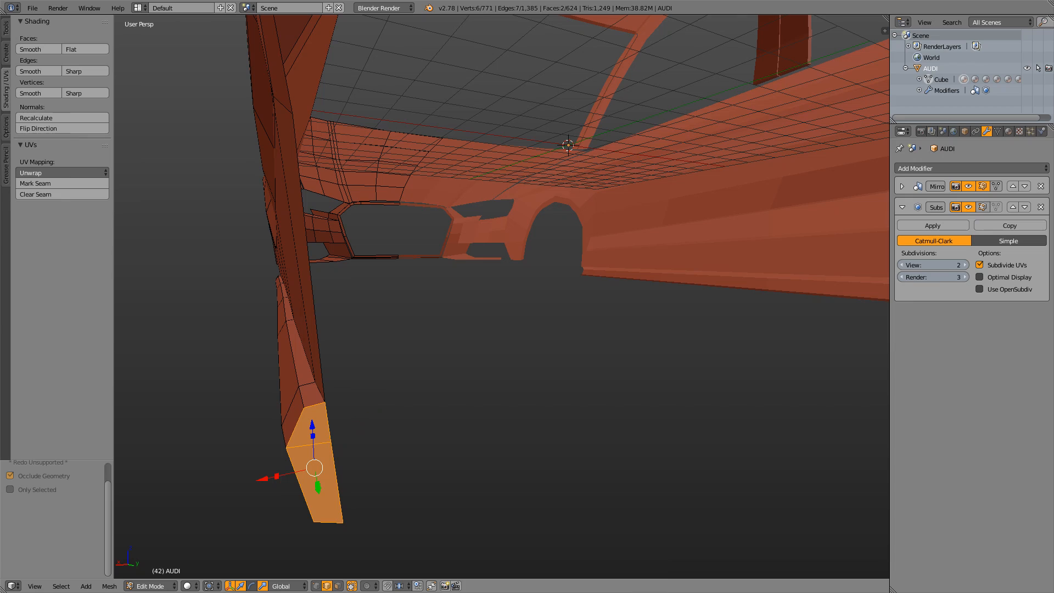
Select the four open edges at the skirt's front end and fill them with a face
scroll(501, 296, "down", 6)
middle_click_drag(385, 340, 596, 323)
right_click(516, 381)
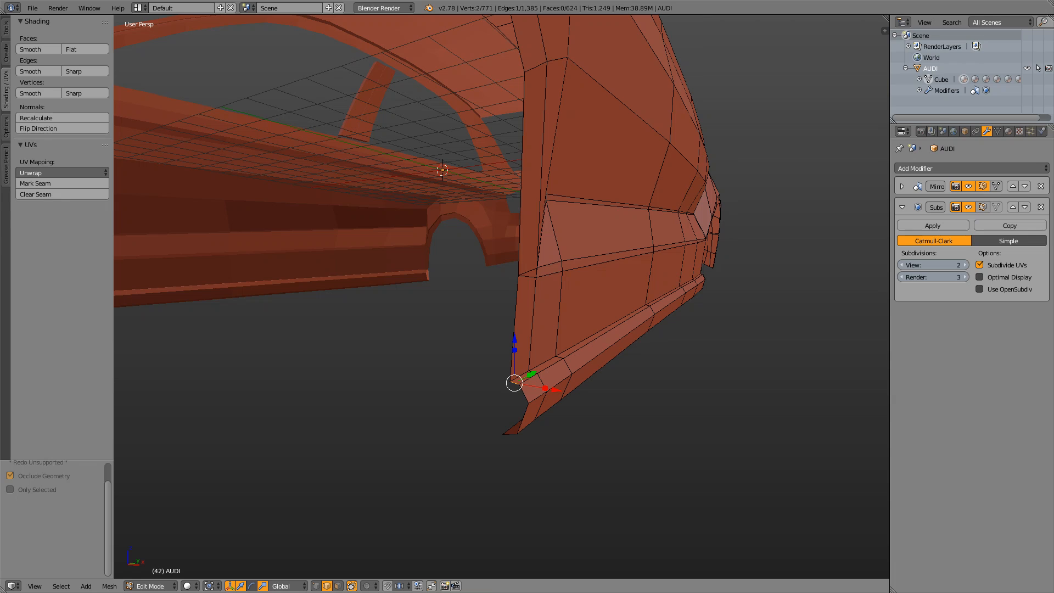
right_click(515, 379, "alt")
right_click(515, 383)
right_click(523, 393, "shift")
right_click(523, 418, "shift")
right_click(511, 434, "shift")
key("f")
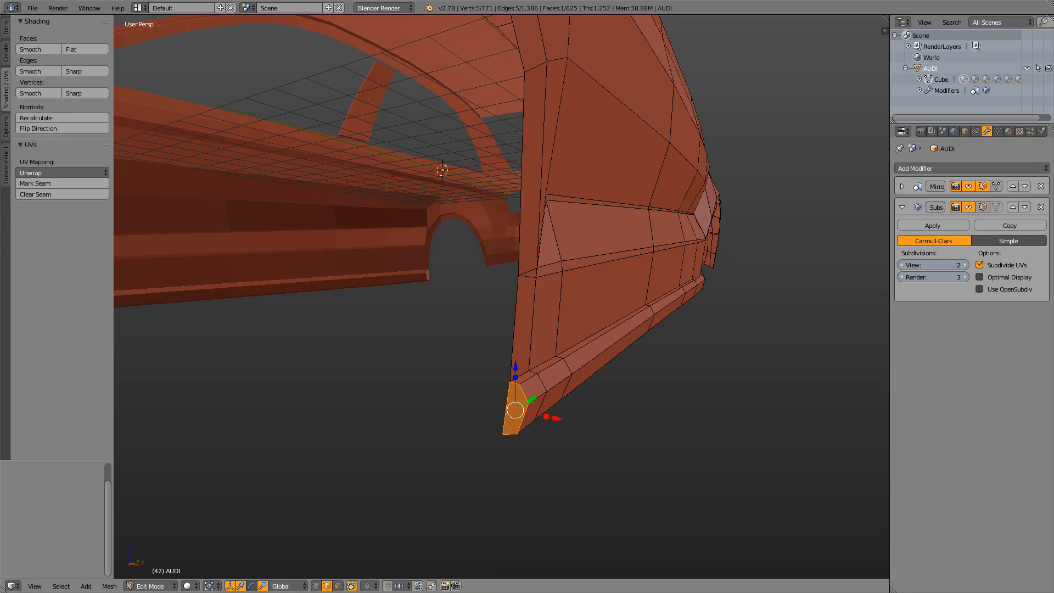
Knife-cut the front end face across from its outer corner to the inner edge
key("k")
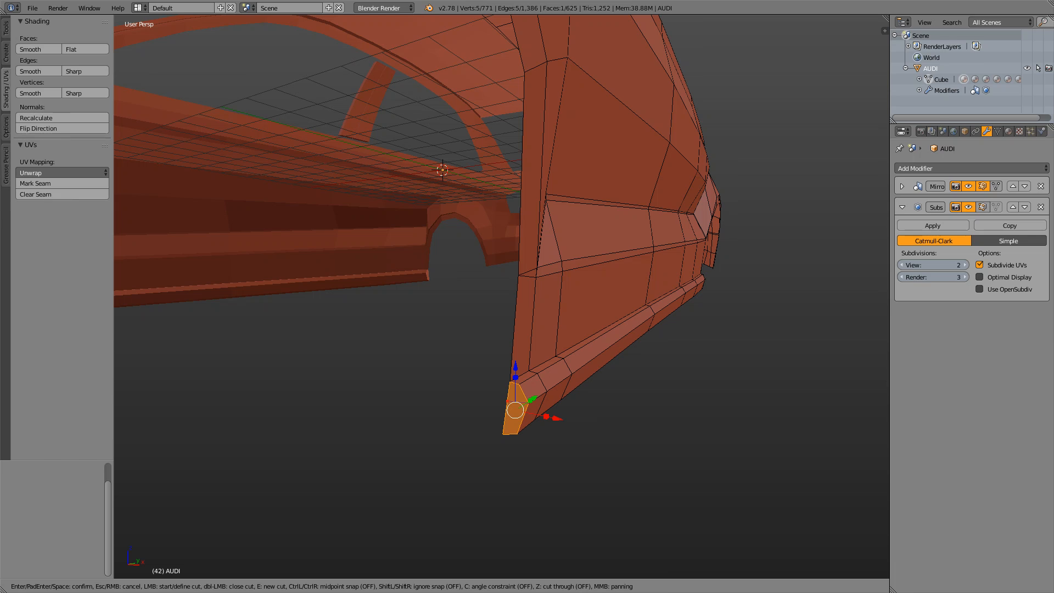
left_click(536, 383)
key("Return")
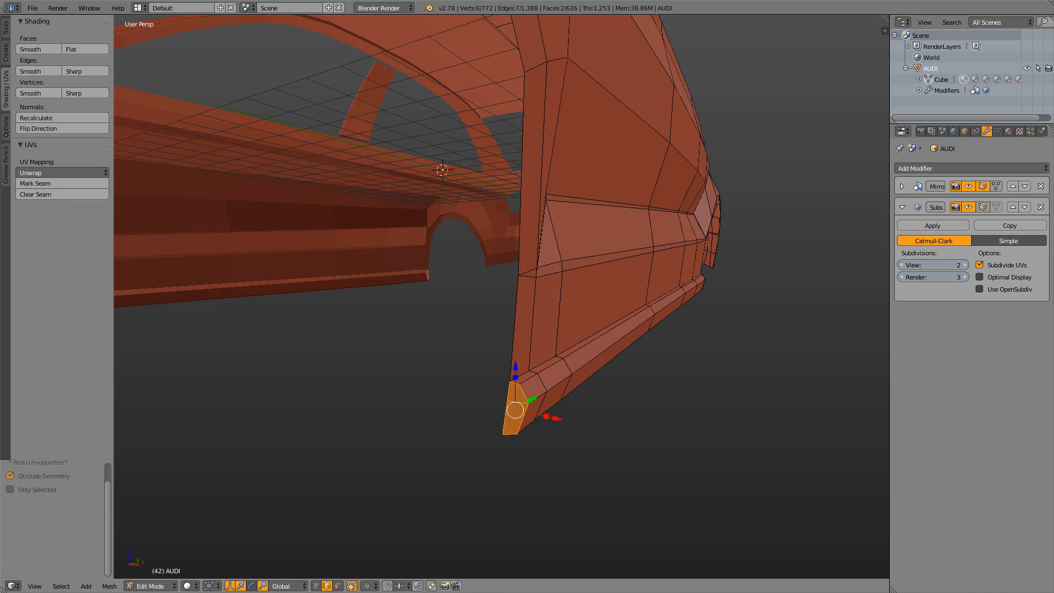
Inspect the smoothed rear end of the skirt in Object Mode, then return to Edit Mode
scroll(537, 383, "down", 3)
middle_click_drag(536, 383, 363, 383)
scroll(434, 383, "up", 3)
key("Tab")
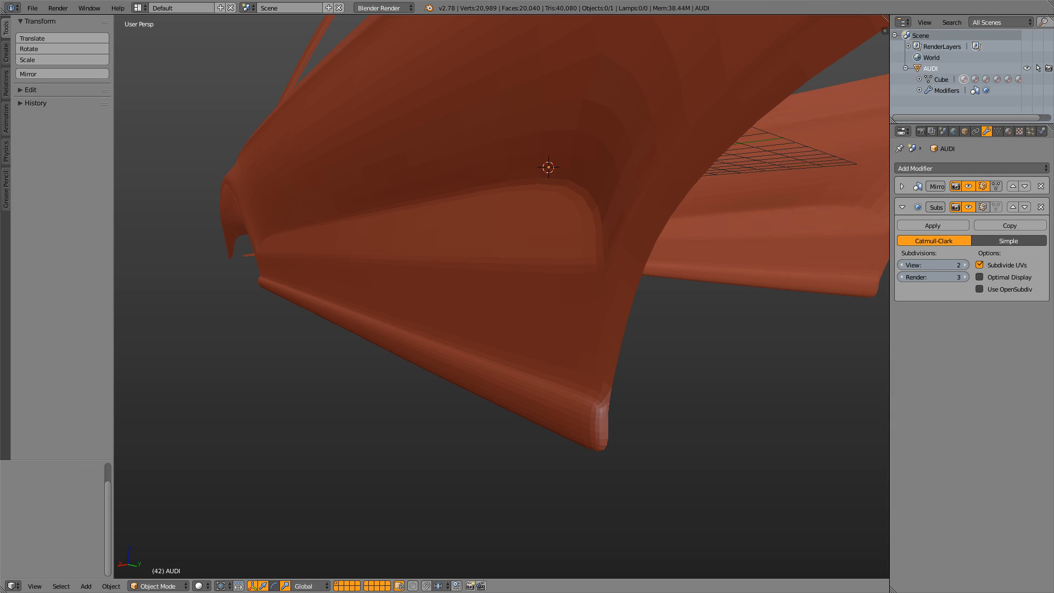
key("Tab")
scroll(500, 294, "up", 2)
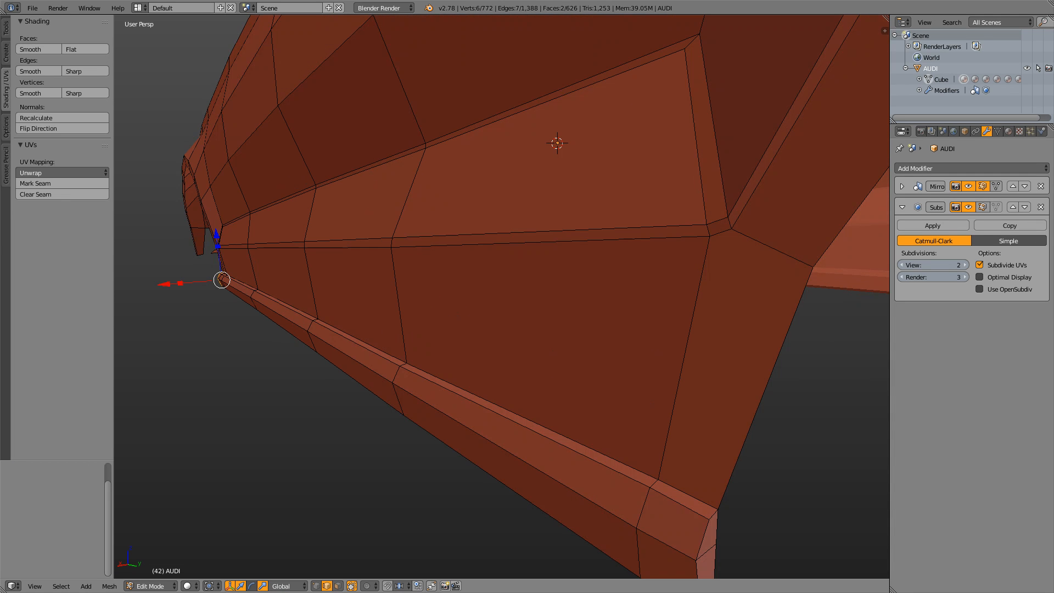
Select the edge loop along the skirt's lower outer crease, including both end caps, and compare it with the car reference photo
mouse_move(499, 293)
middle_mouse_down()
mouse_move(464, 272)
mouse_move(489, 279)
middle_mouse_up()
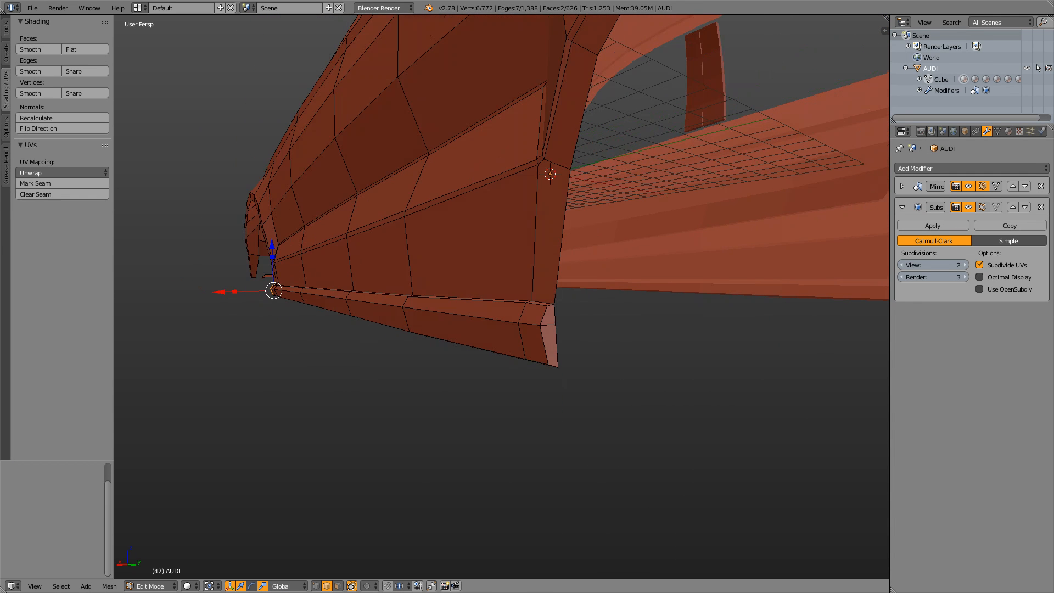
right_click(472, 316, "alt")
mouse_move(472, 316)
middle_mouse_down()
mouse_move(422, 314)
mouse_move(508, 313)
mouse_move(486, 314)
middle_mouse_up()
key("alt+Tab")
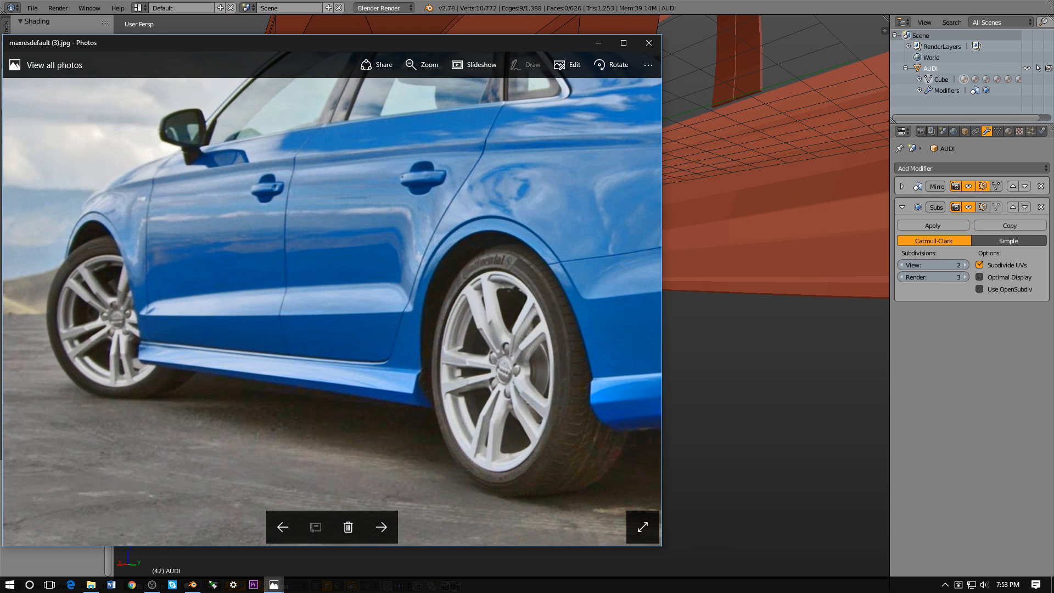
key("alt+Tab")
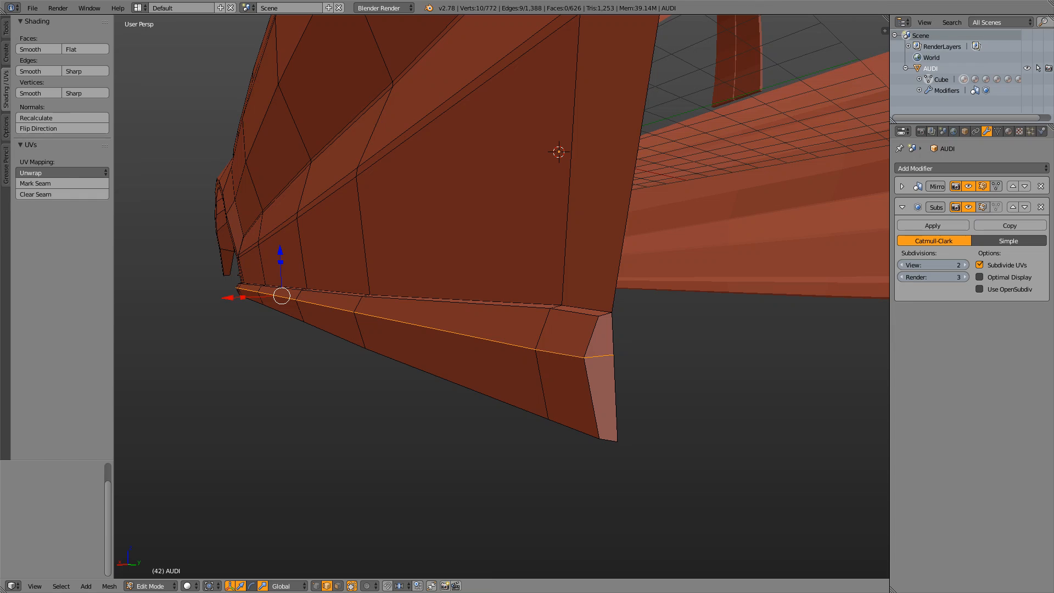
Bevel the selected lower outer edge loop of the skirt with an offset amount of 0.005
key("space")
type("bev")
key("Down")
key("Return")
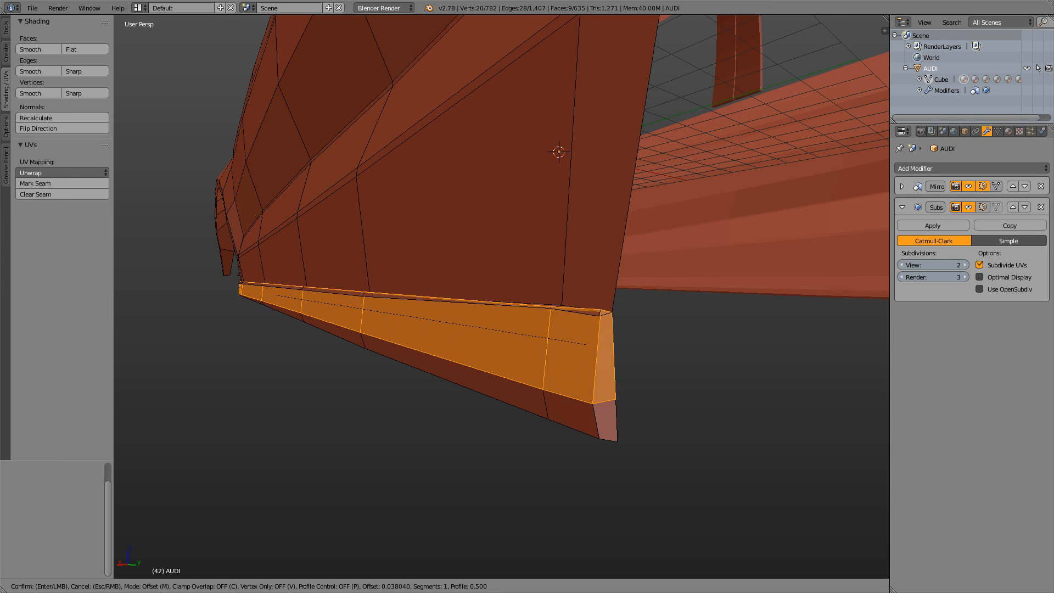
left_click(570, 341)
left_click(53, 497)
left_click(44, 498)
key("BackSpace")
key("BackSpace")
type("05")
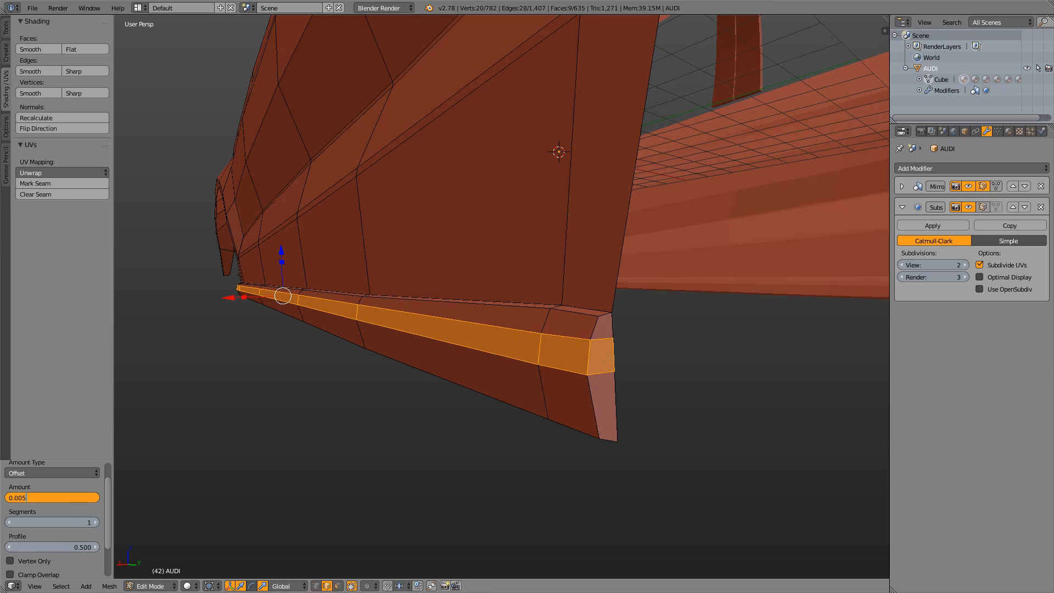
key("Return")
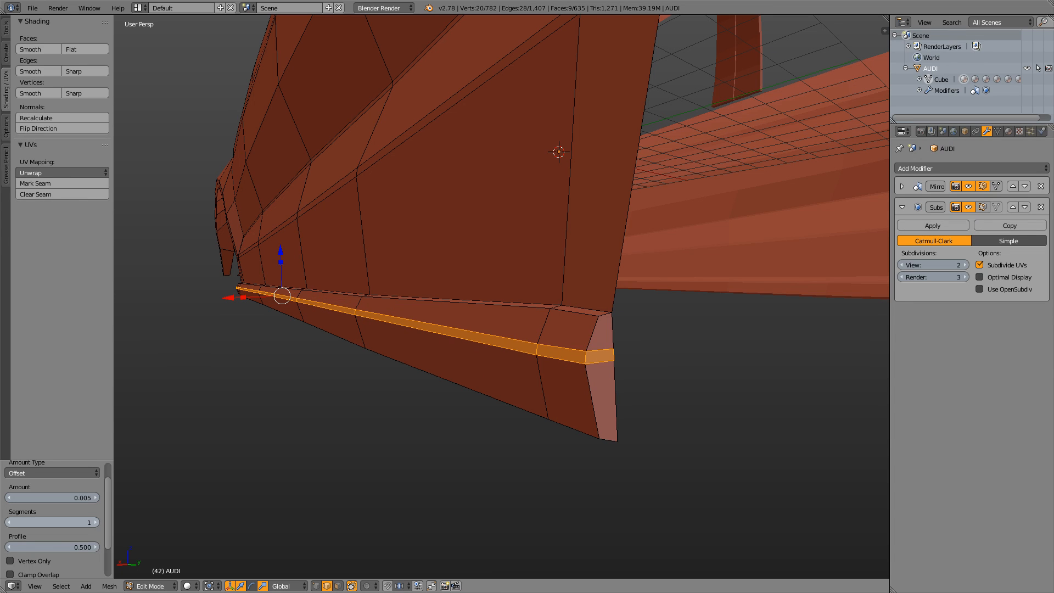
Set the lower crease bevel's amount to 0.003 and check the strip's width along the skirt
double_click(45, 497)
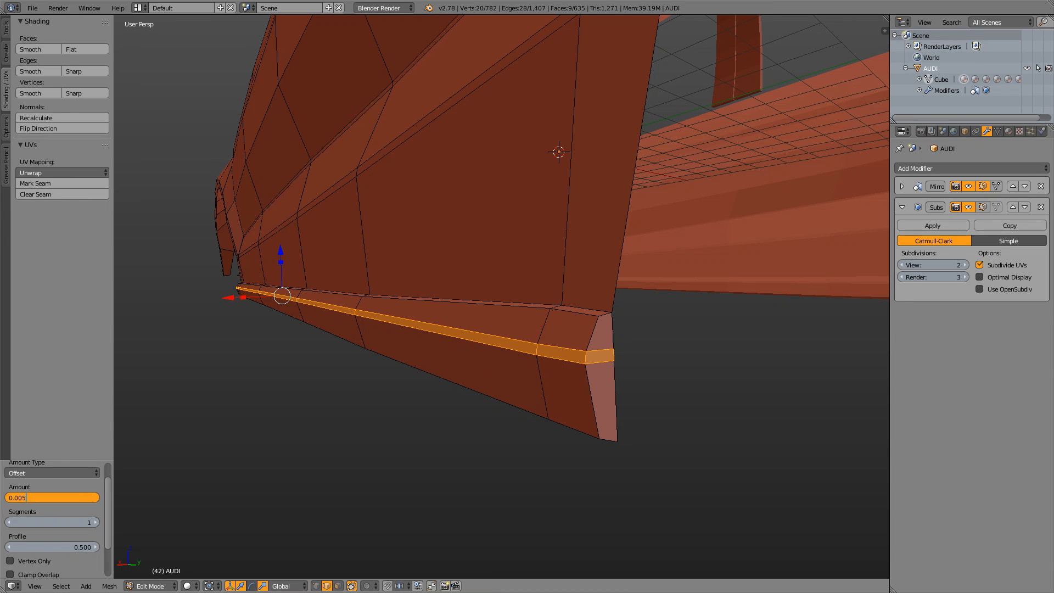
key("BackSpace")
type("3")
key("Return")
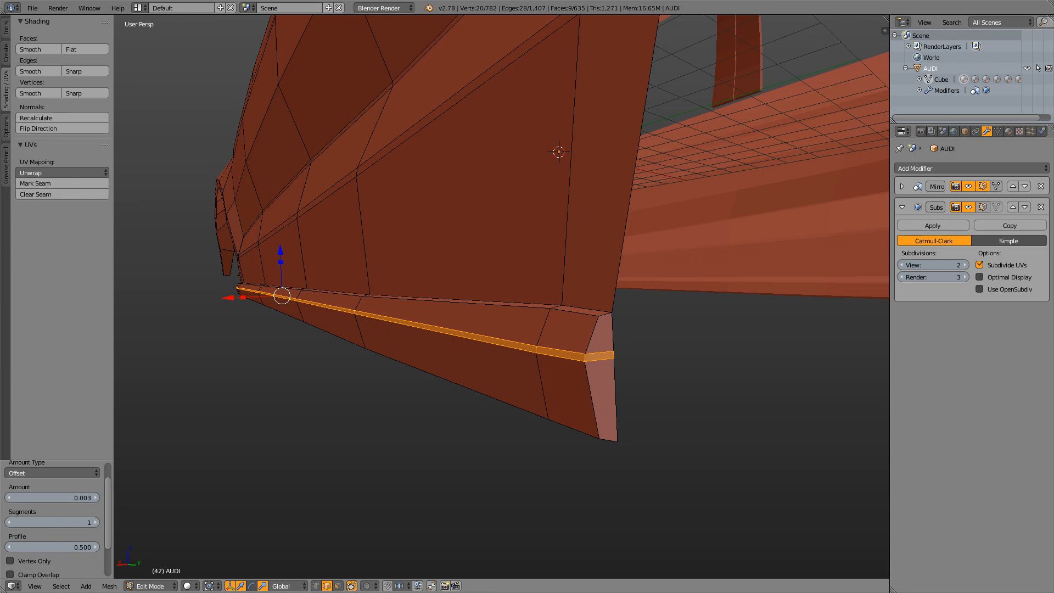
scroll(502, 297, "down", 3)
middle_click_drag(502, 296, 562, 296)
scroll(544, 315, "up", 3)
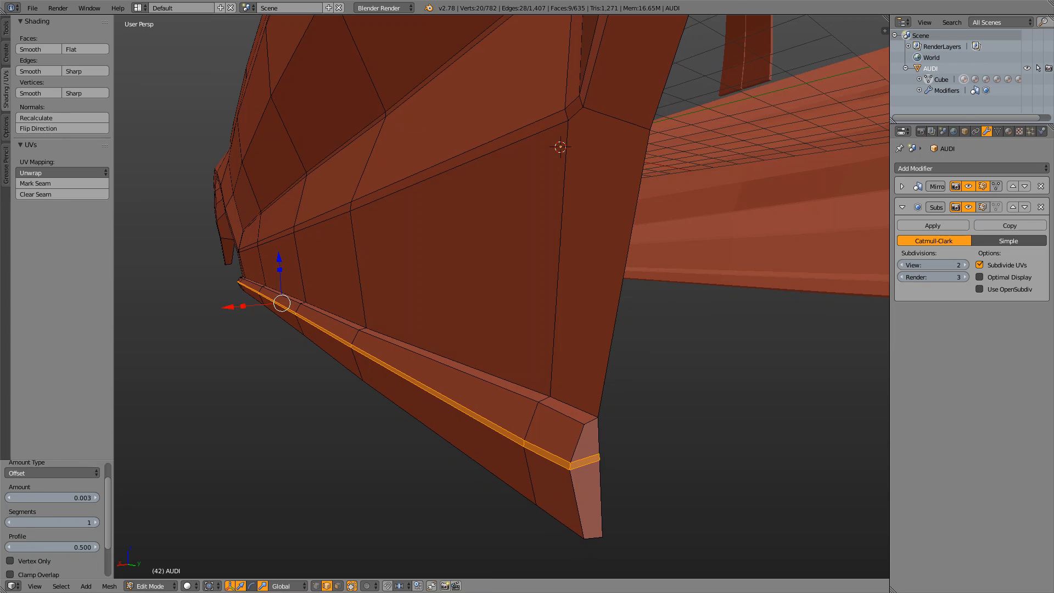
Set the lower crease bevel's amount to 0.002, keeping a single segment
left_click(52, 497)
left_click(52, 497)
key("BackSpace")
type("2")
key("Return")
left_click(52, 522)
left_click(52, 522)
key("Return")
scroll(501, 296, "down", 1)
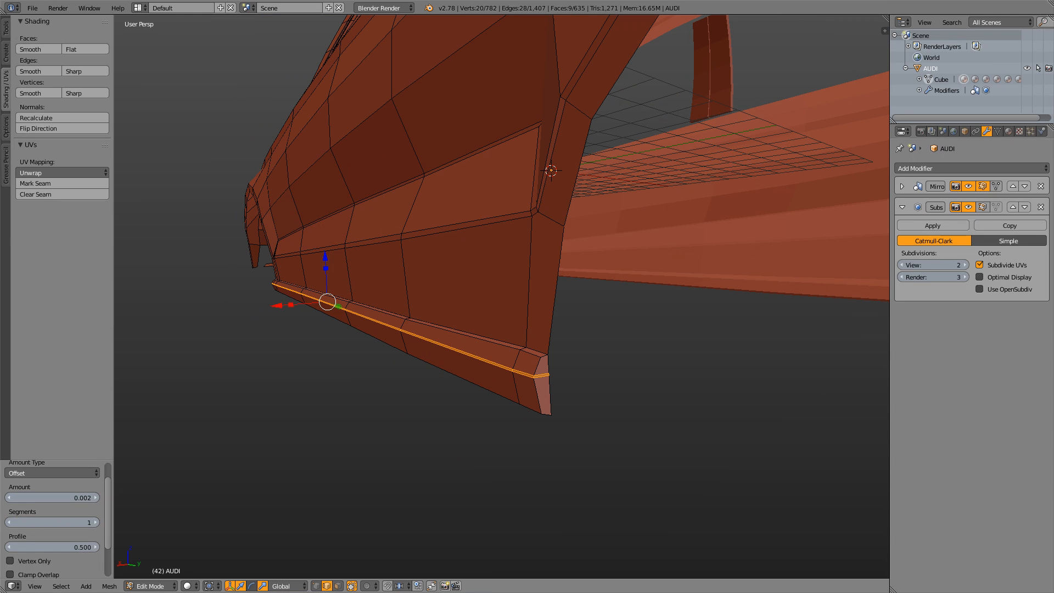
Inspect the smoothed skirt in Object Mode and compare the sharpened crease with the car reference photo
key("Tab")
mouse_move(501, 296)
middle_mouse_down()
mouse_move(506, 308)
mouse_move(608, 326)
mouse_move(485, 310)
mouse_move(555, 308)
mouse_move(502, 312)
middle_mouse_up()
key("Tab")
key("Tab")
key("Tab")
key("alt+Tab")
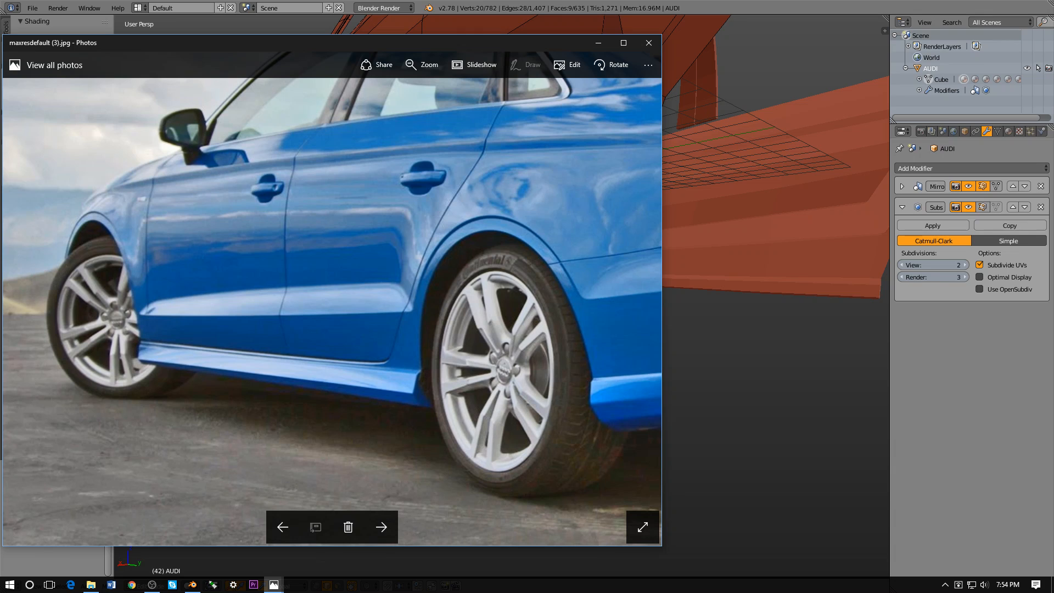
key("alt+Tab")
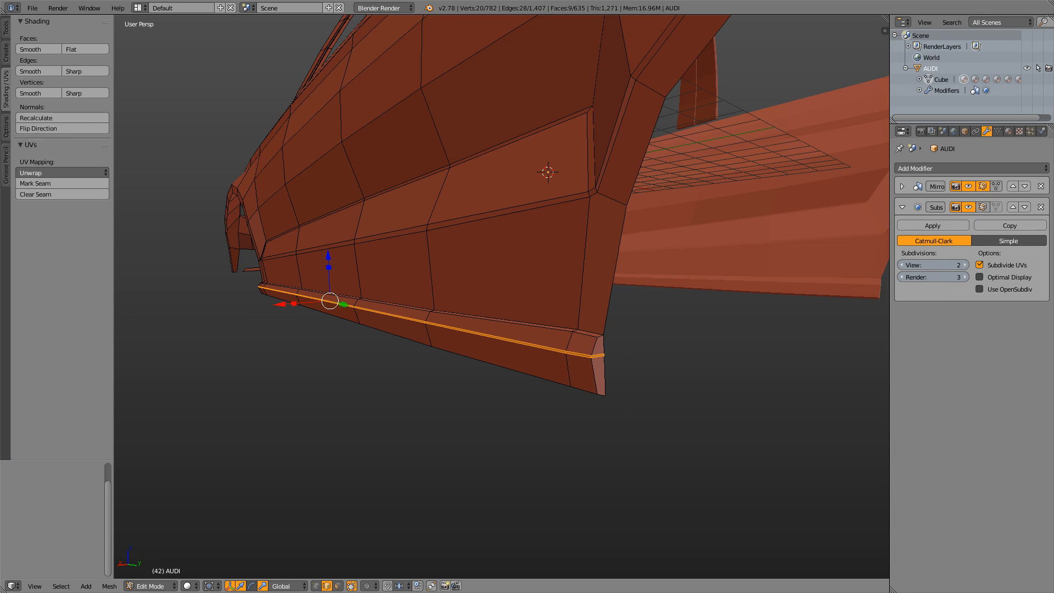
Deselect the narrow bevel faces on both end caps, using face selection to leave only the strip along the skirt's outer side
middle_click_drag(502, 311, 617, 310)
right_click(342, 424, "shift")
middle_click_drag(351, 423, 407, 404)
scroll(381, 419, "up", 1)
key("ctrl+Tab")
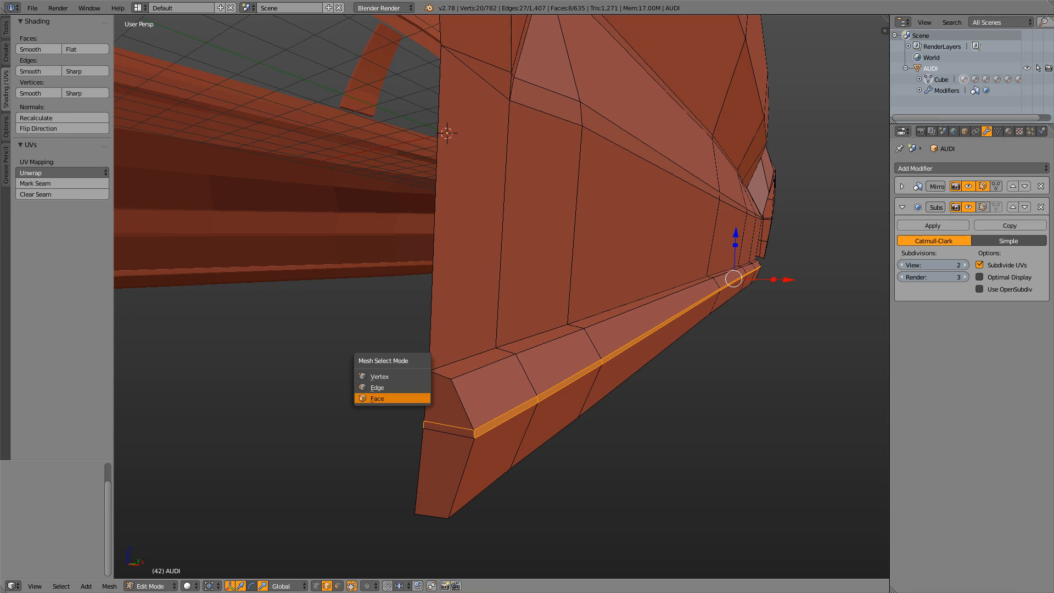
left_click(416, 398)
scroll(416, 398, "down", 3)
middle_click_drag(415, 399, 307, 403)
scroll(236, 399, "up", 2)
scroll(307, 403, "up", 1)
scroll(308, 403, "down", 2)
scroll(307, 404, "up", 1)
right_click(597, 522, "shift")
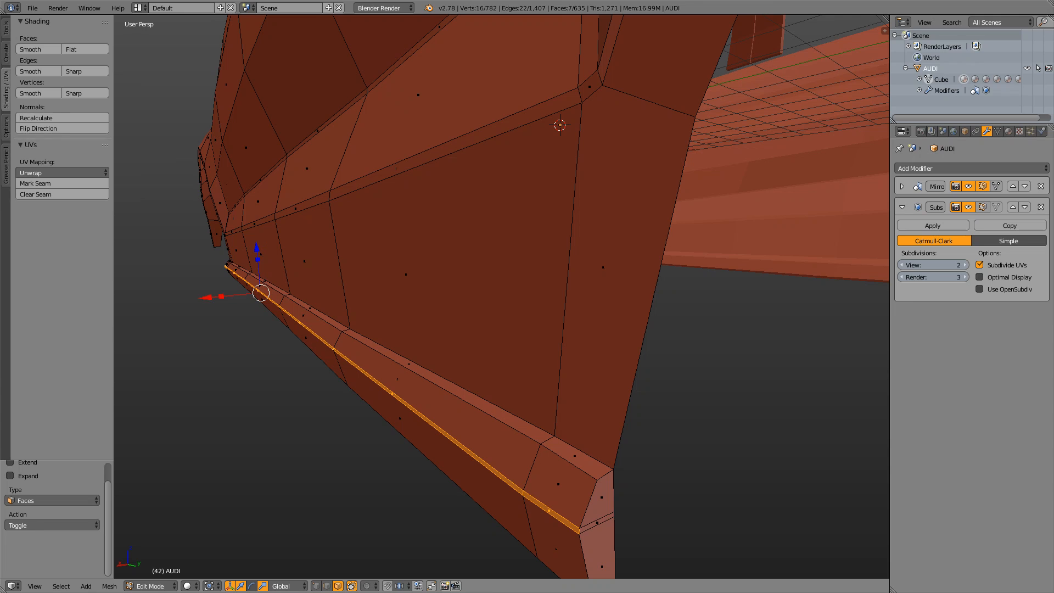
Nudge the selected bevel strip slightly outward along X and check the smoothed skirt and the reference photo
left_click_drag(206, 297, 204, 297)
scroll(204, 297, "down", 4)
middle_click_drag(204, 298, 336, 289)
key("Tab")
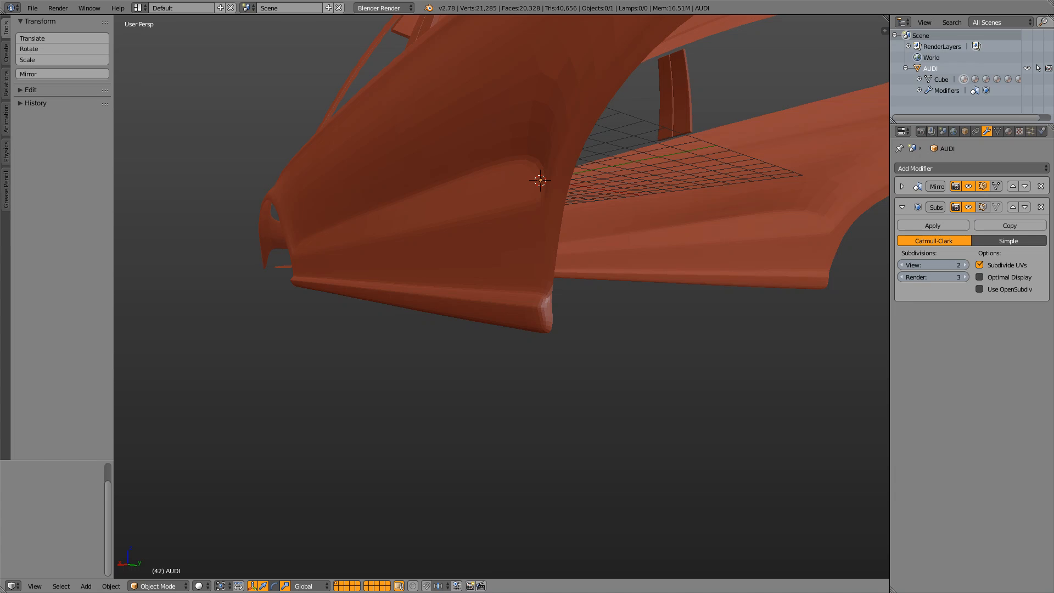
key("Tab")
scroll(336, 289, "up", 4)
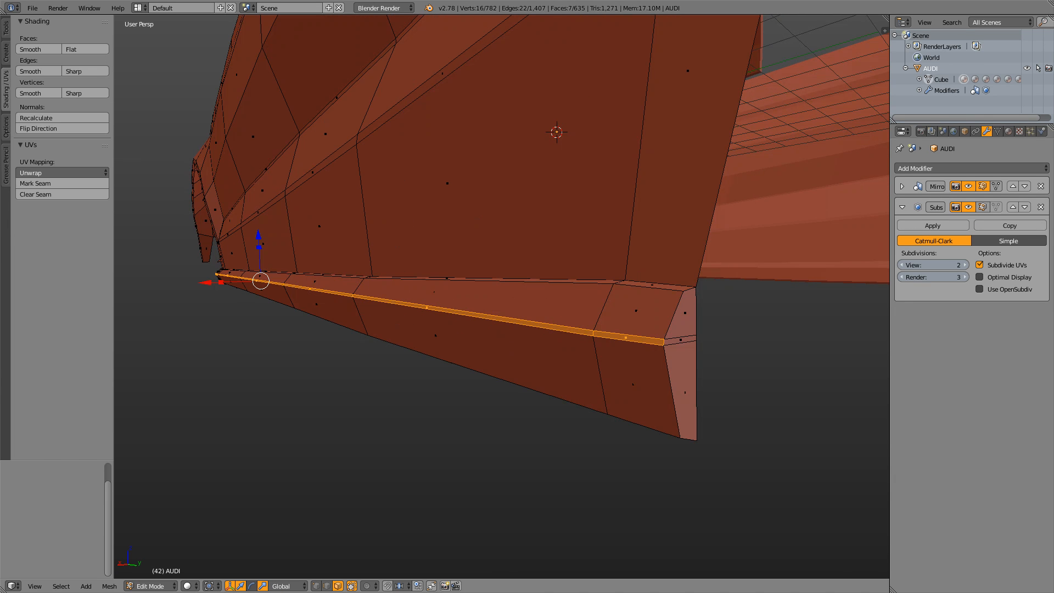
key("Tab")
key("Tab")
middle_click_drag(336, 289, 302, 289)
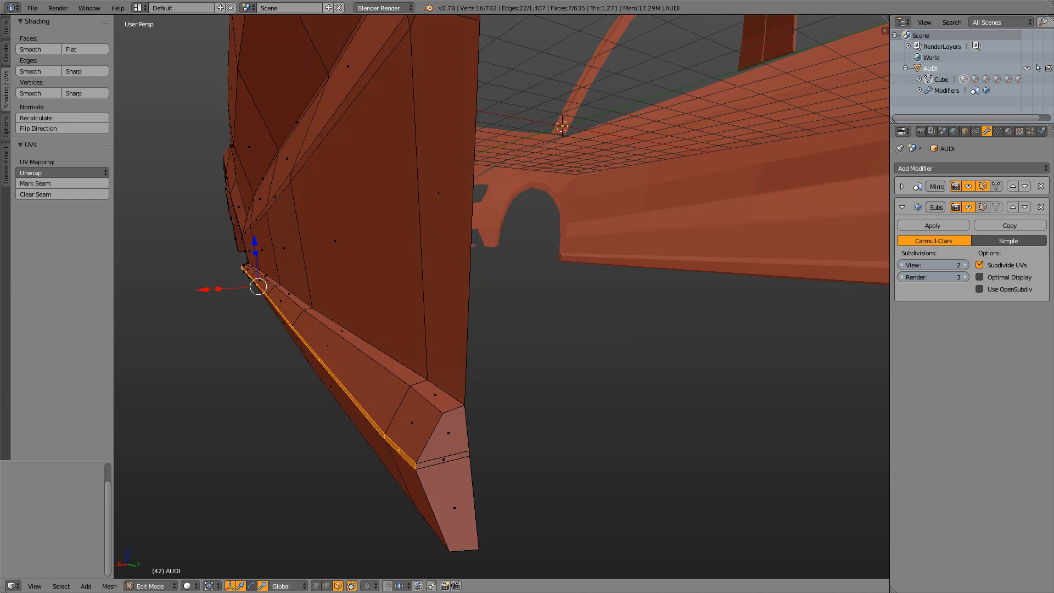
key("alt+Tab")
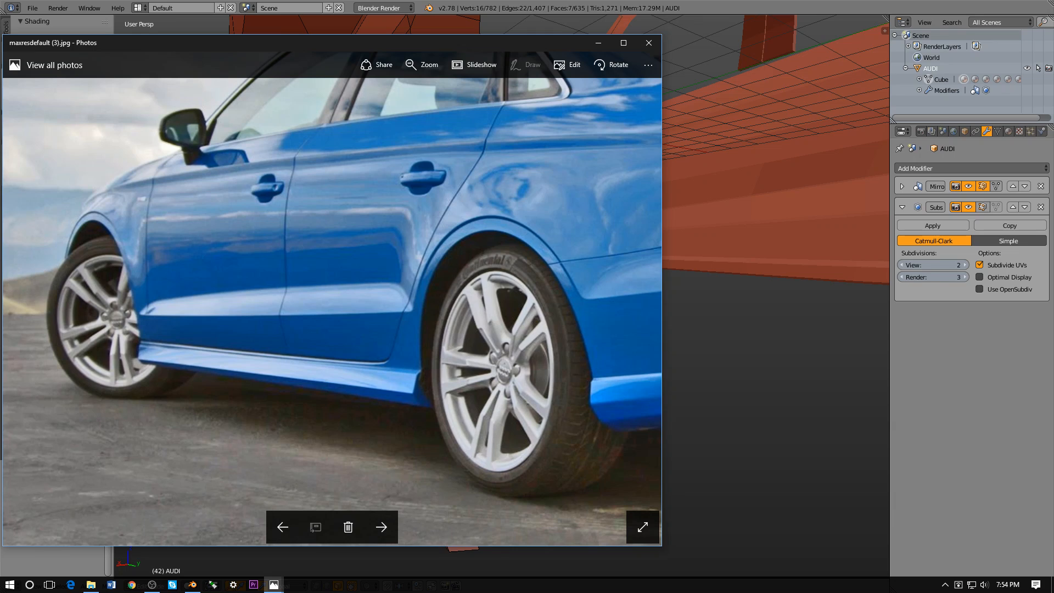
key("alt+Tab")
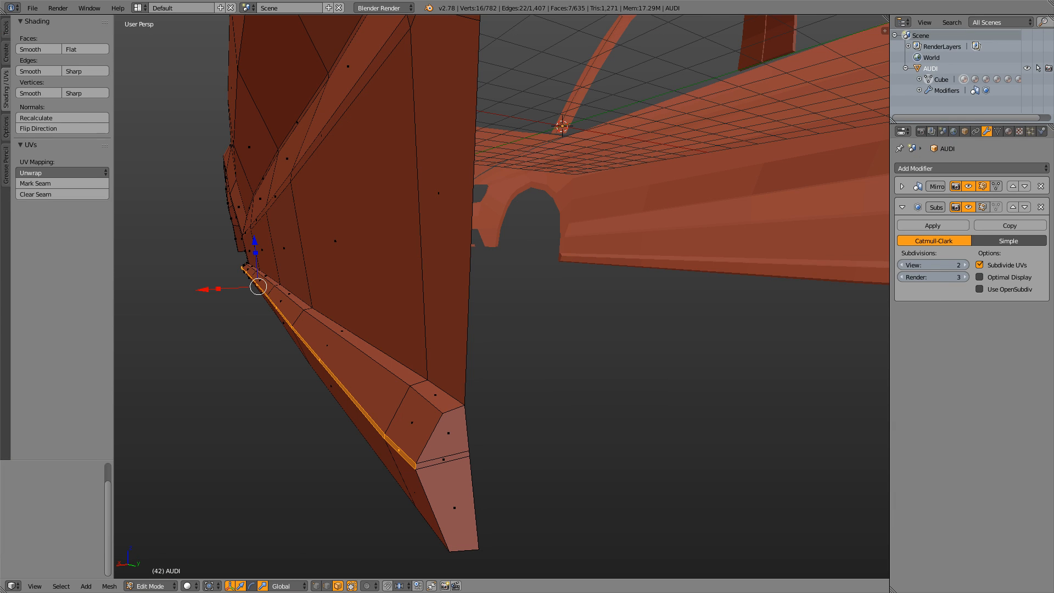
Switch to edge selection and select the long upper outer edge loop of the skirt
key("ctrl+Tab")
left_click(418, 387)
right_click(417, 392, "alt")
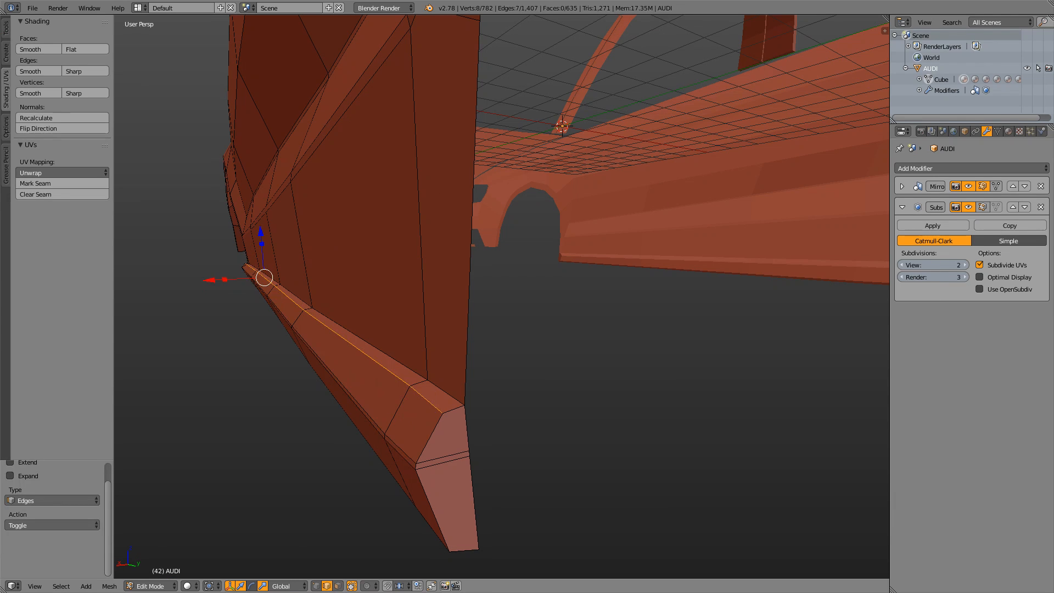
middle_click_drag(417, 392, 560, 405)
scroll(560, 405, "down", 4)
scroll(501, 297, "up", 2)
middle_click_drag(501, 296, 512, 274)
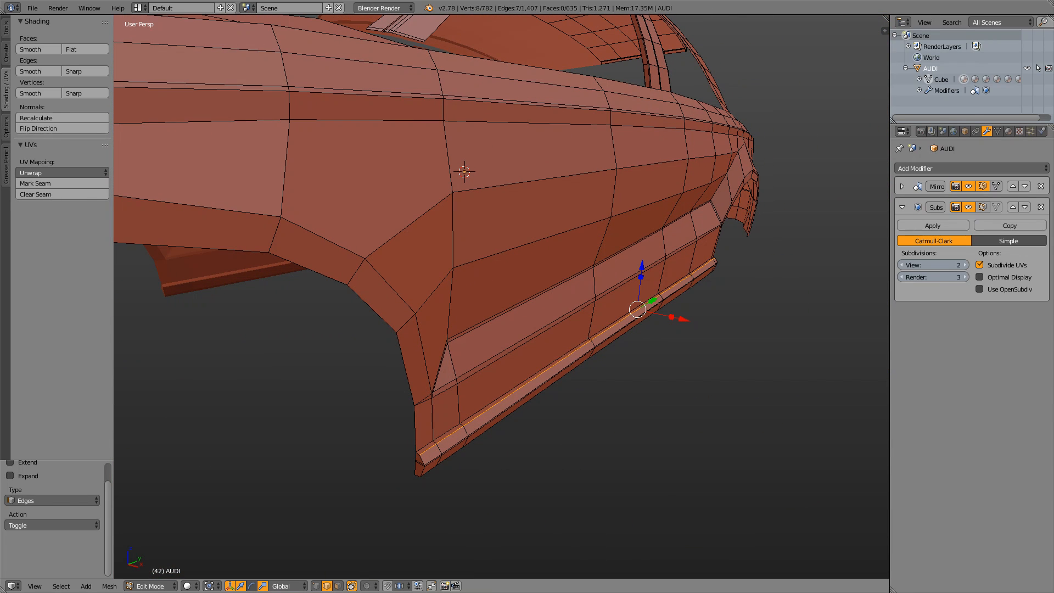
Bevel the skirt's upper outer edge loop with an offset amount of 0.002
key("space")
type("Beve")
key("Down")
key("Return")
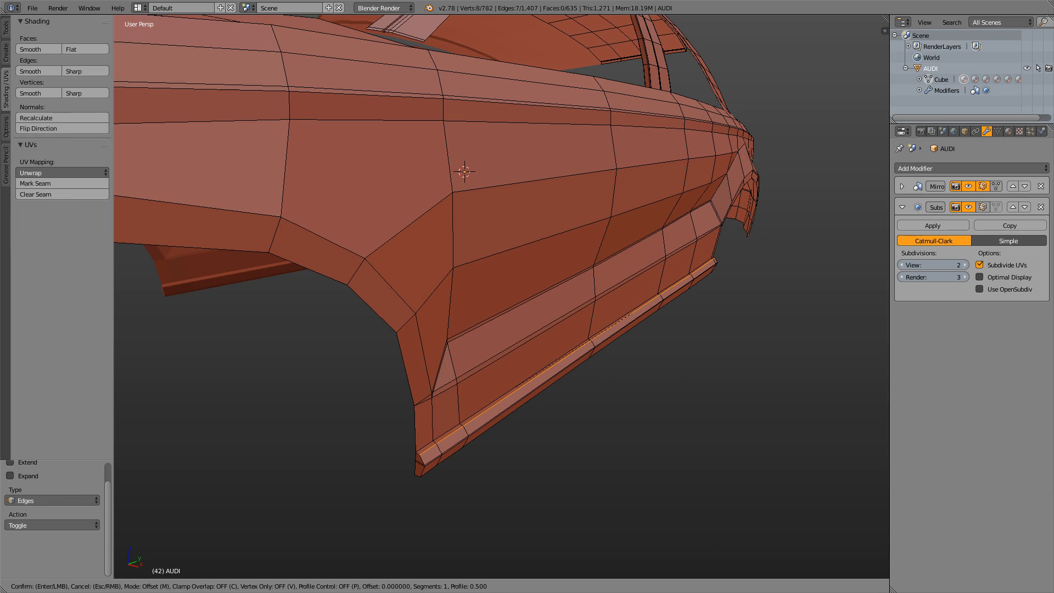
key("Return")
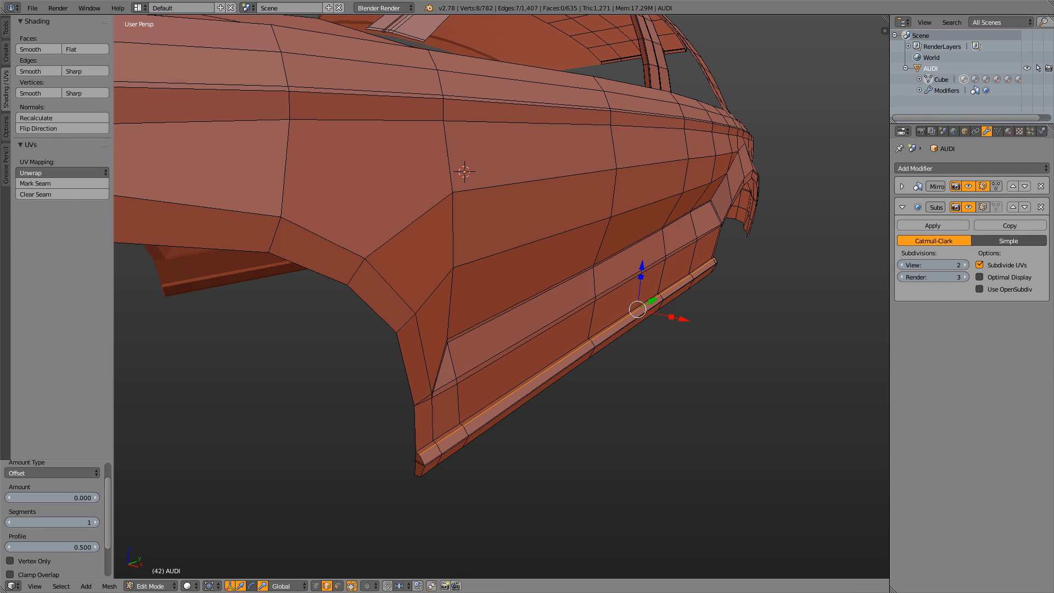
left_click(52, 498)
type("0.0")
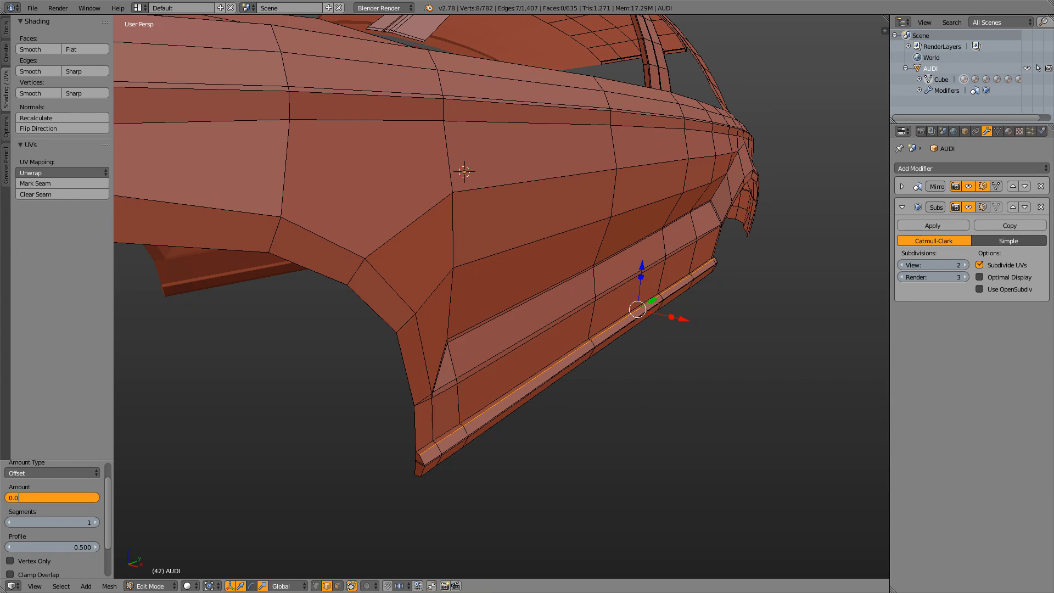
type("01")
key("BackSpace")
type("2")
key("Return")
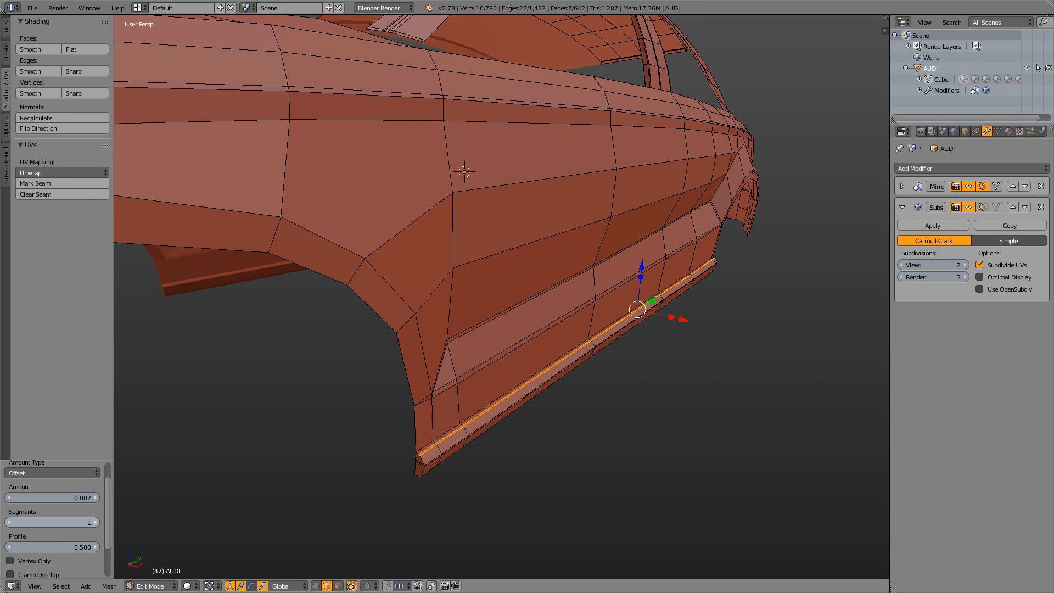
Preview the smoothed skirt in Object Mode, undo the upper edge bevel and return to Edit Mode
key("Tab")
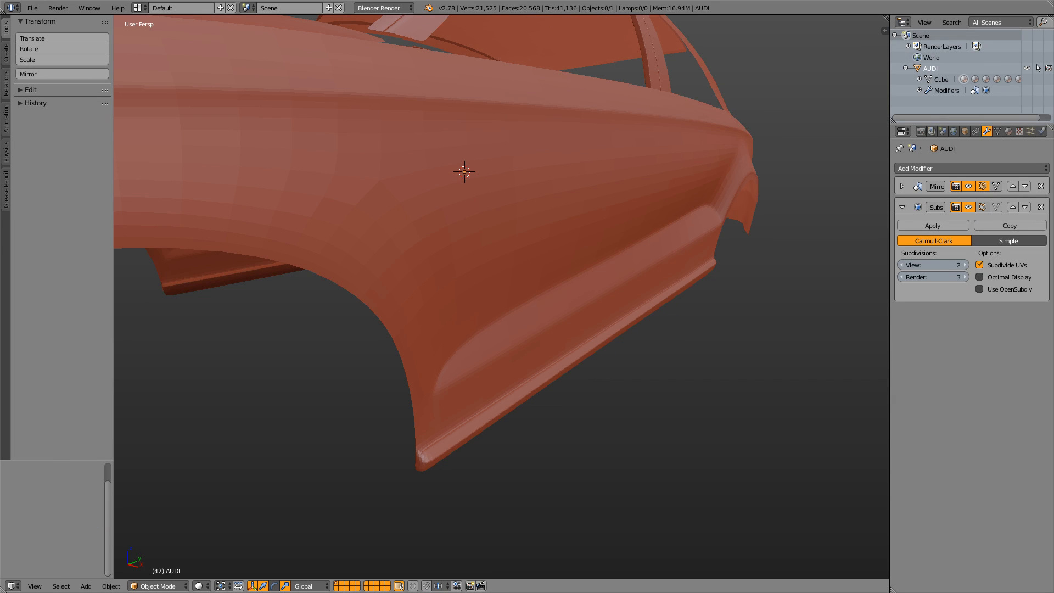
scroll(501, 297, "up", 1)
middle_click_drag(560, 308, 423, 307)
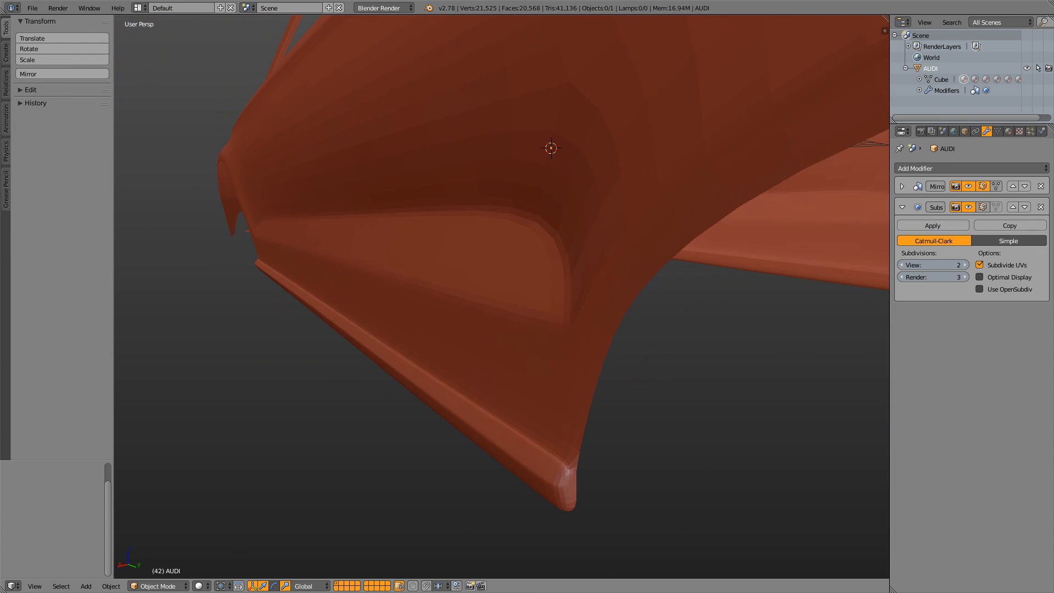
key("Tab")
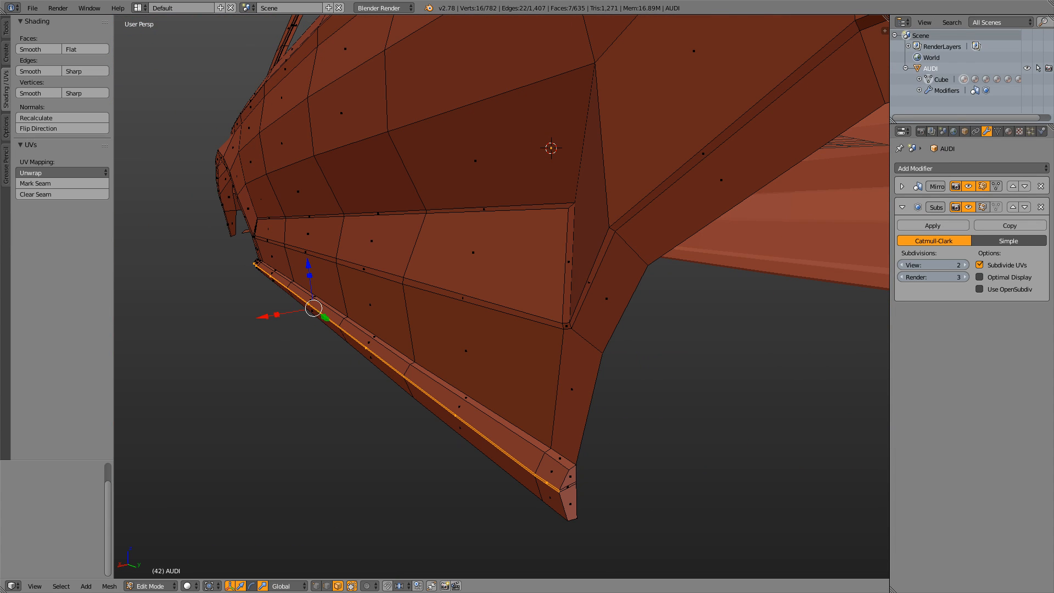
Reselect the skirt's long upper outer edge loop in edge selection mode
key("ctrl+Tab")
left_click(470, 402)
right_click(470, 404, "alt")
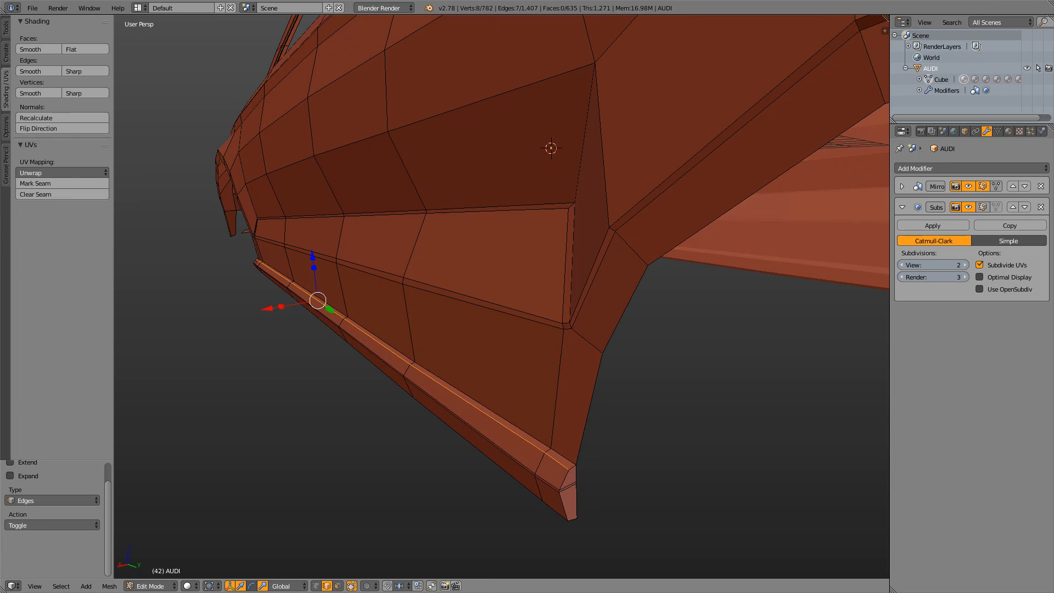
key("ctrl+Tab")
left_click(471, 403)
Bevel the reselected upper outer edge loop with an offset amount of 0.005
key("space")
type("Beve")
left_click(675, 444)
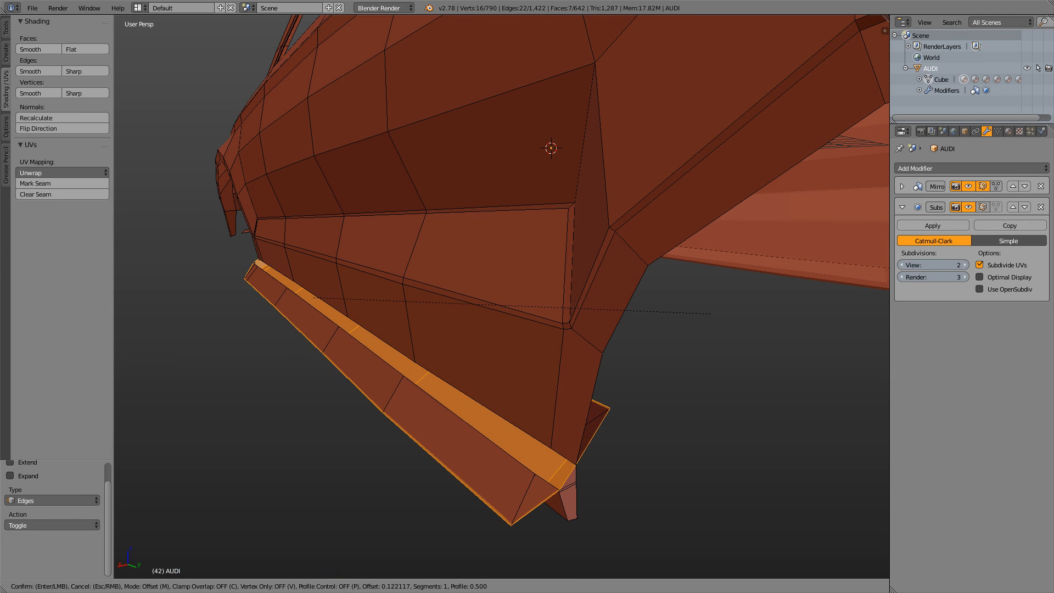
left_click(730, 316)
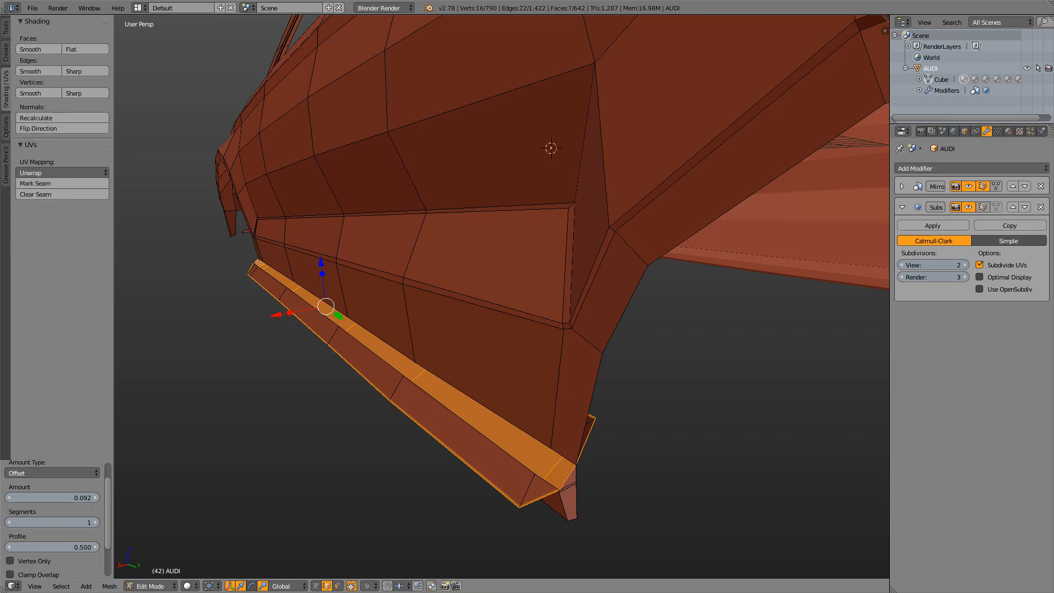
double_click(52, 497)
key("BackSpace")
key("BackSpace")
type("05")
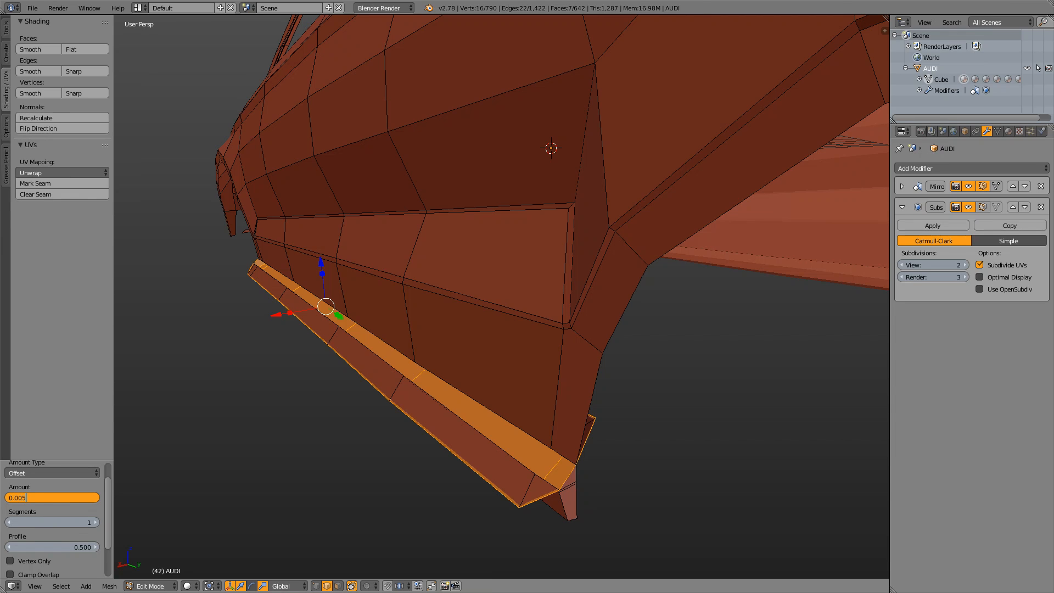
key("Return")
Try bevel offset amounts of 0.004 and 0.003 on the skirt's upper outer edge loop
double_click(52, 498)
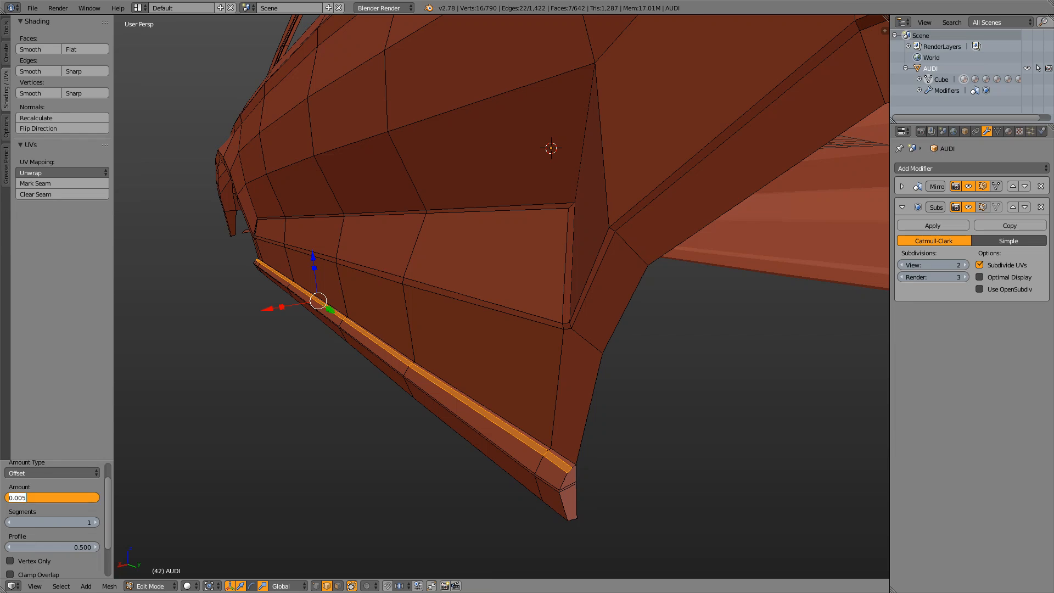
key("BackSpace")
type("4")
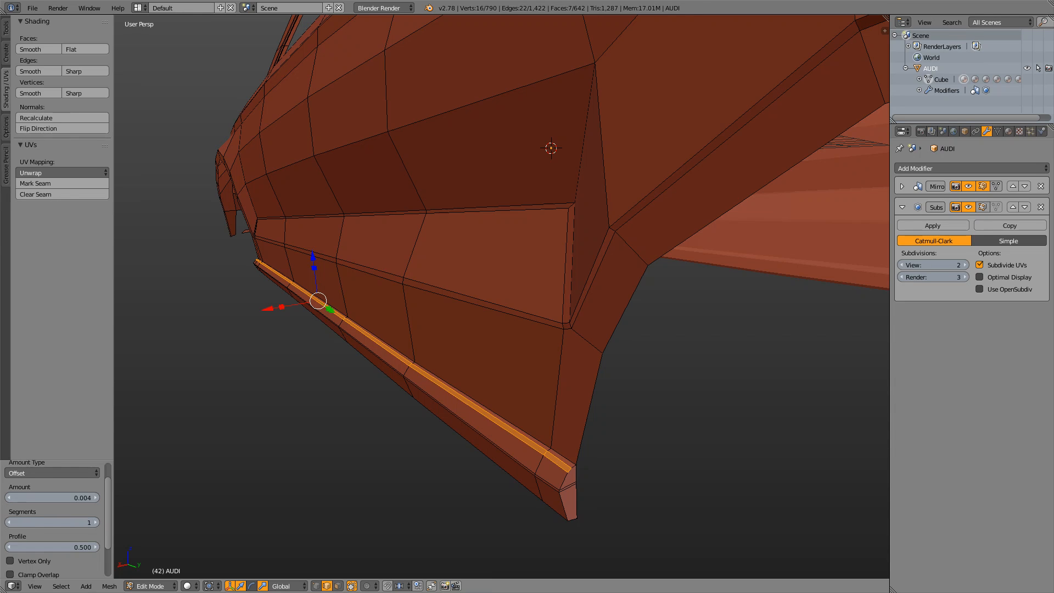
key("BackSpace")
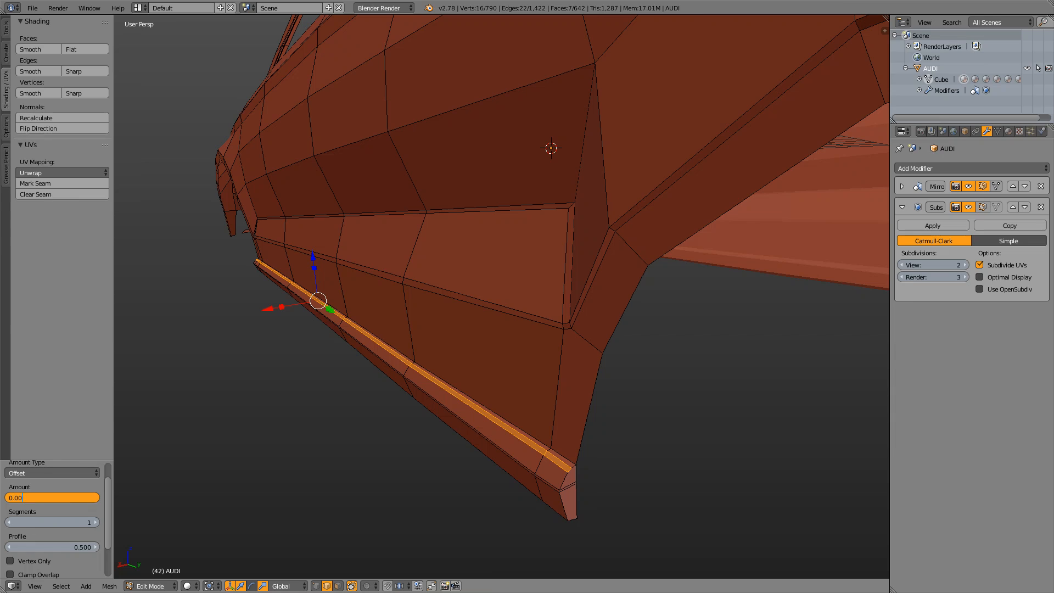
type("3")
key("Return")
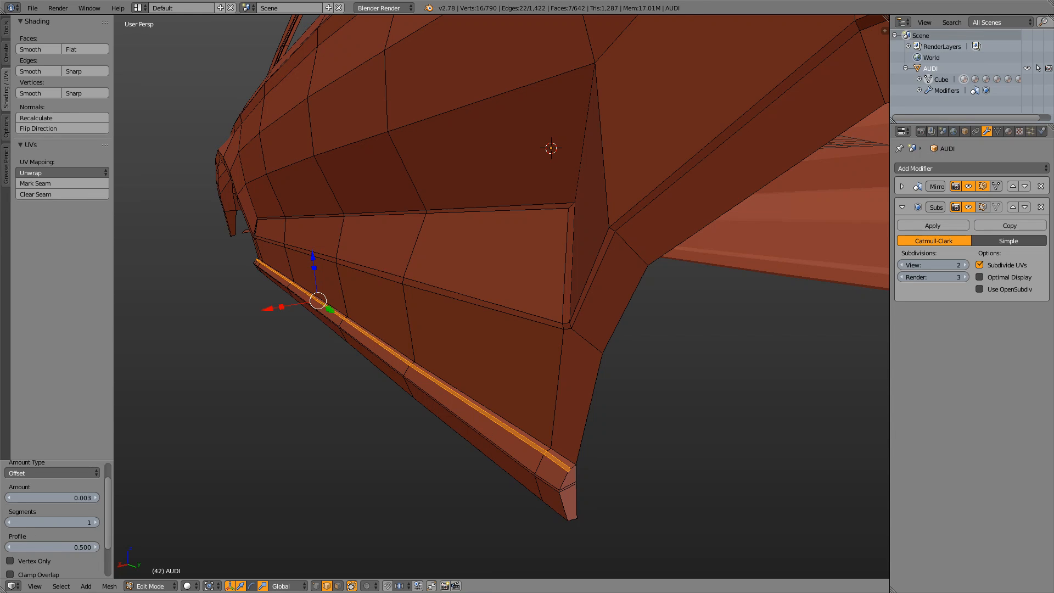
Set the bevel offset amount of the skirt's upper outer edge loop to 0.0025
left_click(53, 497)
left_click(52, 497)
key("BackSpace")
type("25")
key("Return")
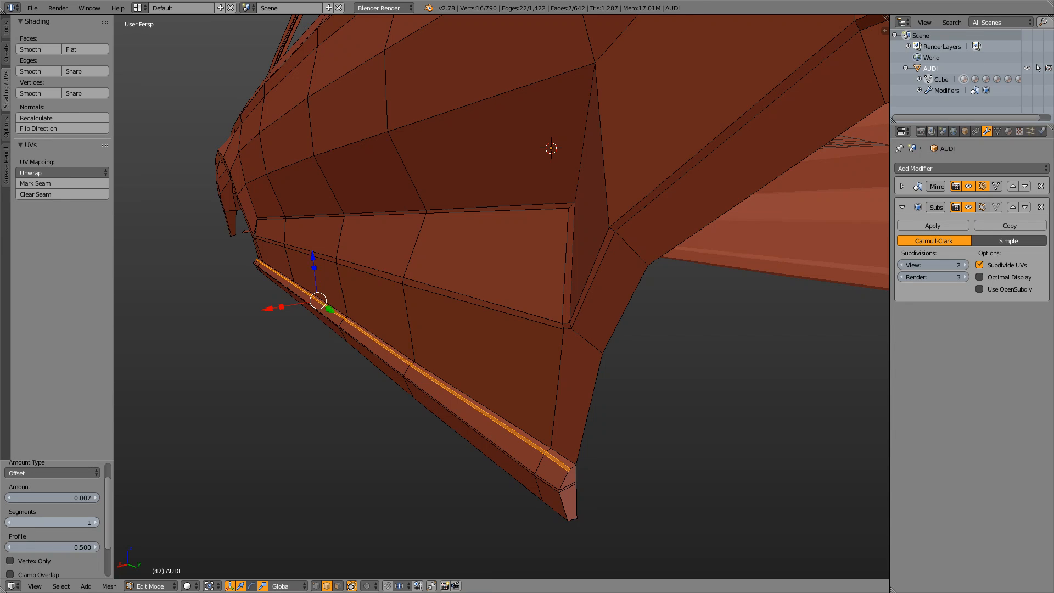
Compare the smoothed skirt in Object Mode with its mesh in Edit Mode at the front wheel arch end
key("Tab")
scroll(502, 296, "down", 5)
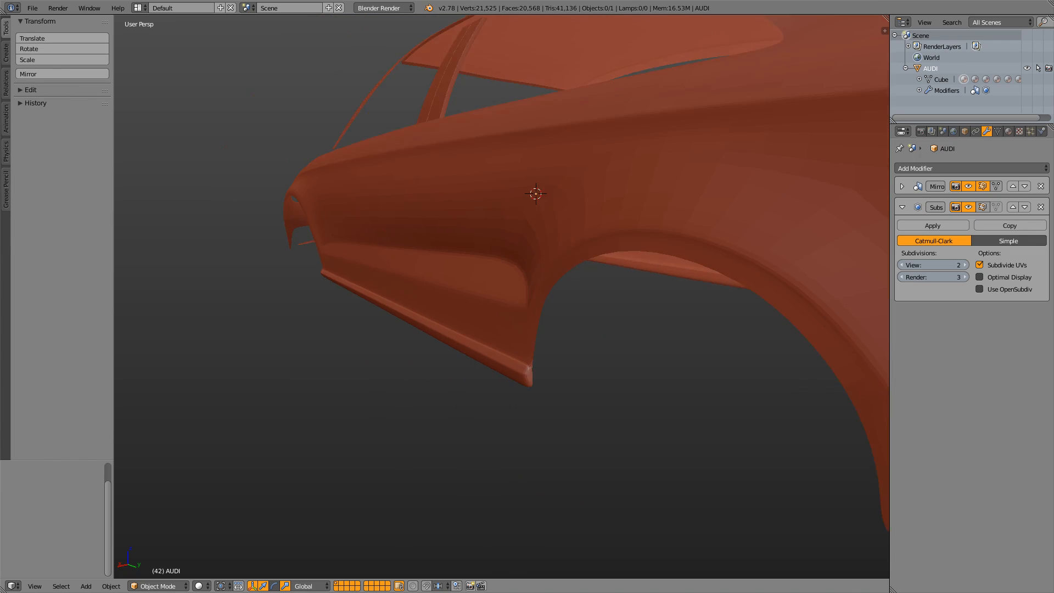
middle_click_drag(501, 297, 609, 299)
middle_click_drag(502, 297, 565, 264)
scroll(502, 296, "up", 4)
scroll(502, 296, "down", 1)
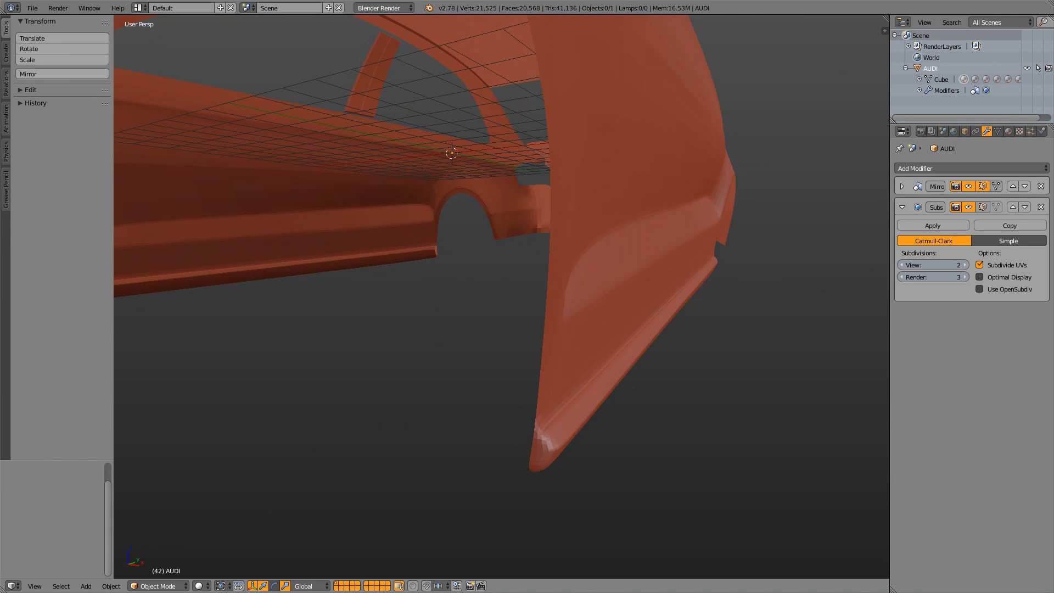
key("Tab")
key("Tab")
key("Tab")
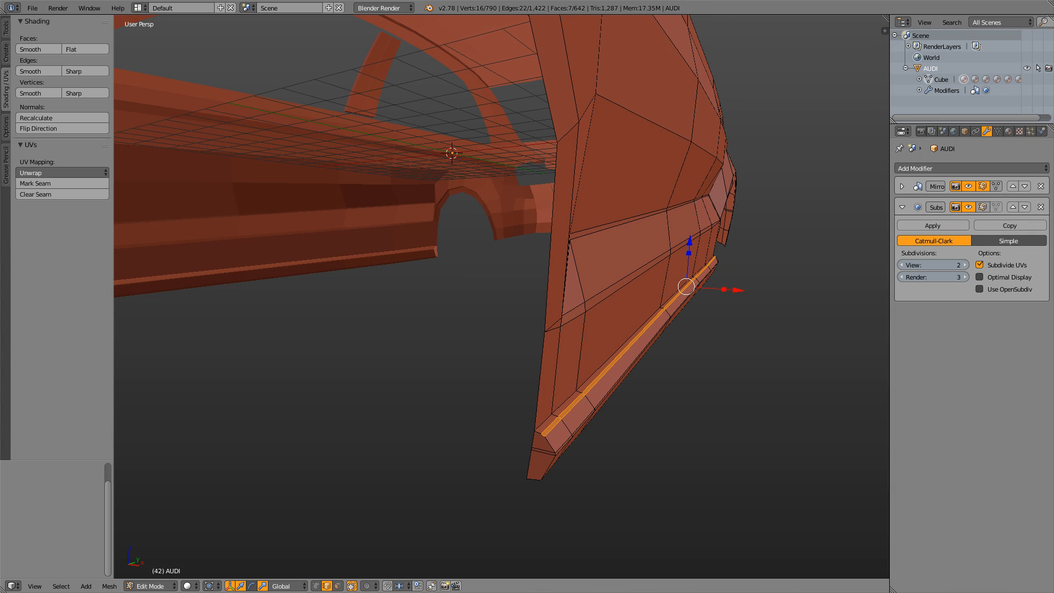
key("Tab")
key("Tab")
middle_click_drag(502, 296, 581, 263)
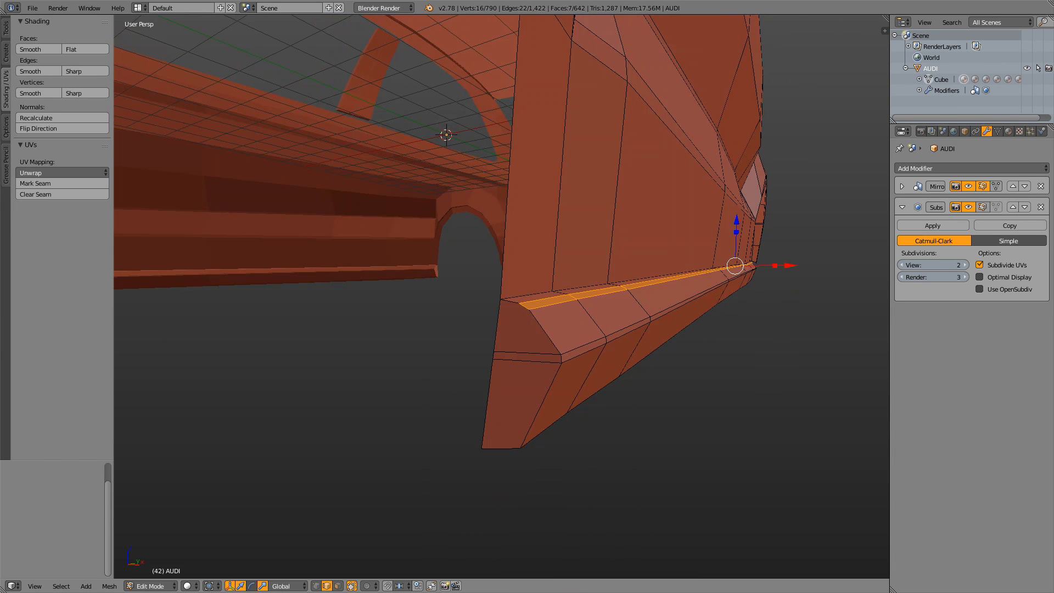
middle_click_drag(501, 296, 482, 296)
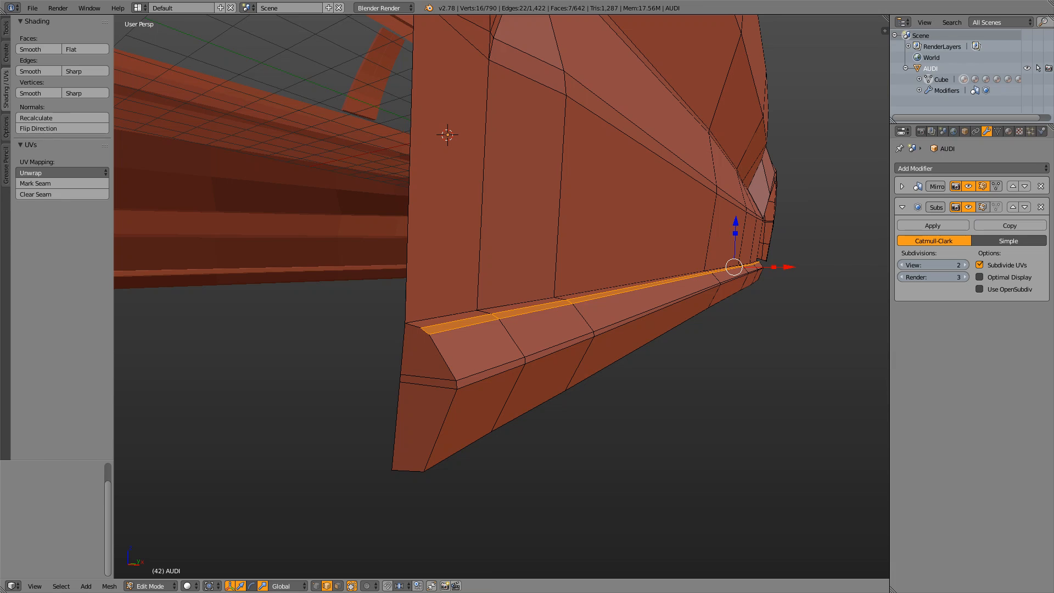
Compare the smoothed skirt with its Edit Mode mesh along the sill toward the rear wheel arch
middle_click_drag(501, 296, 341, 282)
key("Tab")
key("Tab")
key("Tab")
key("Tab")
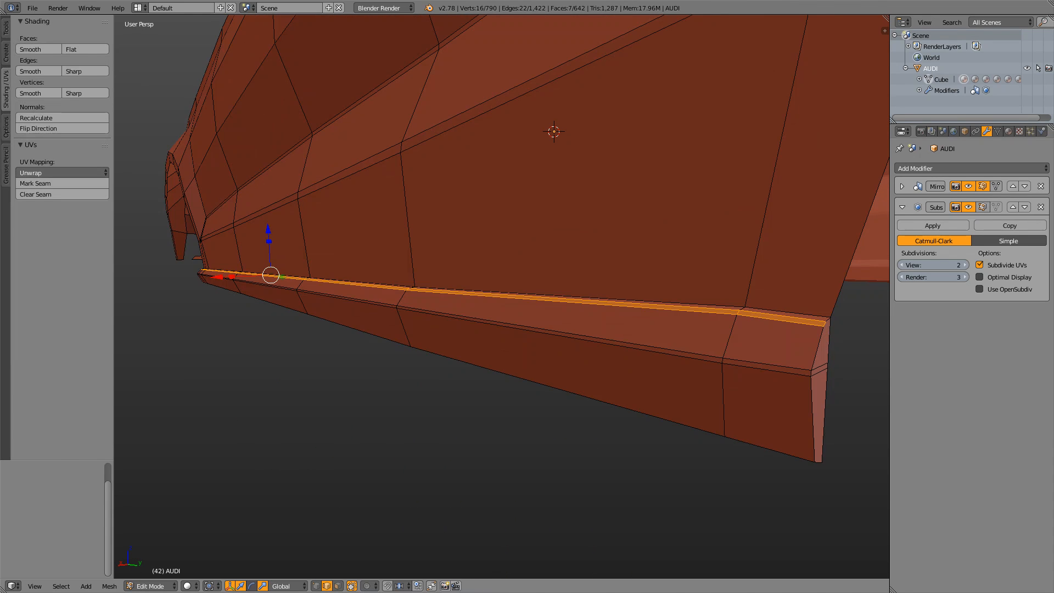
scroll(501, 297, "down", 4)
scroll(502, 297, "up", 2)
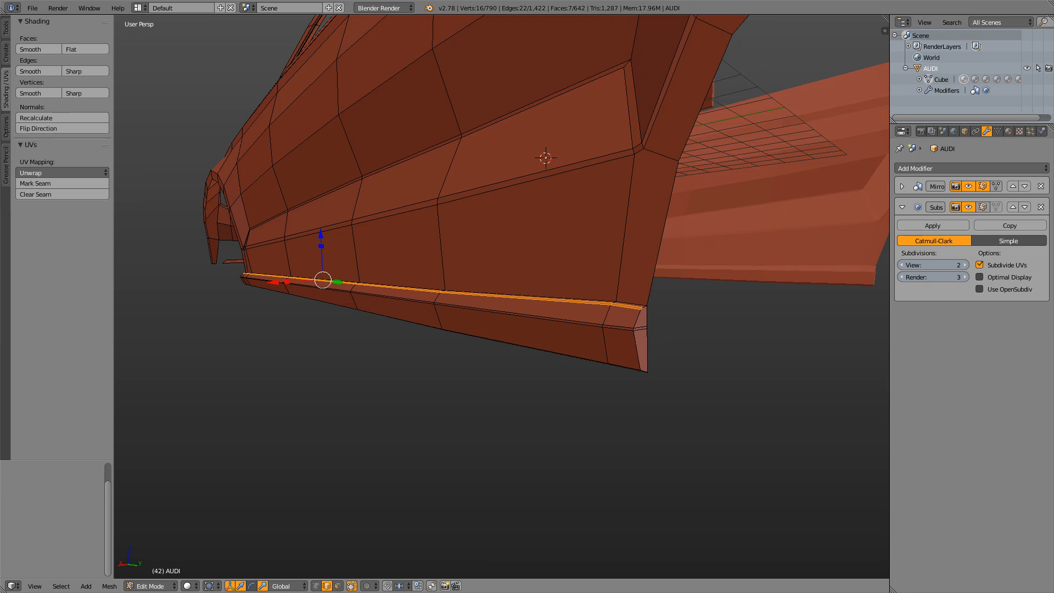
Inspect the smoothed skirt in Object Mode from the whole side and the rear end, and return to Edit Mode
middle_click_drag(406, 280, 592, 316)
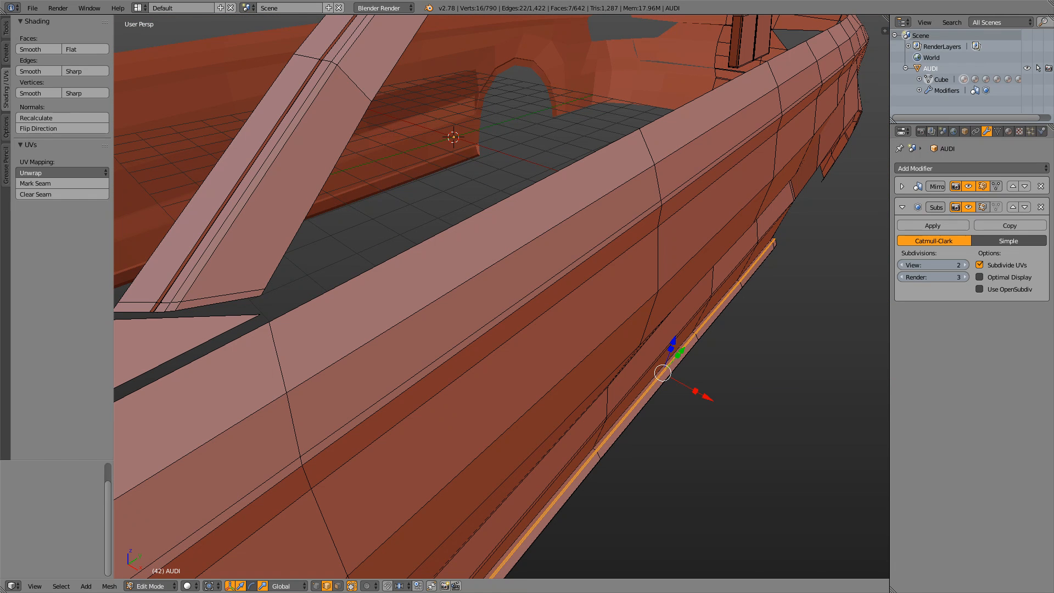
key("Tab")
middle_click_drag(593, 316, 516, 270)
scroll(501, 297, "down", 4)
scroll(530, 261, "down", 1)
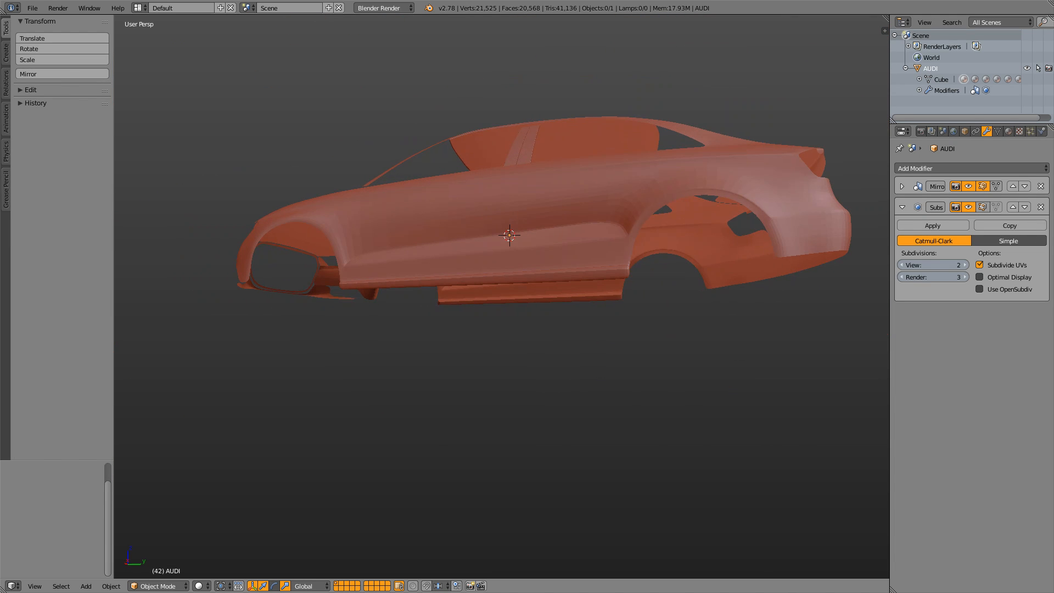
scroll(516, 270, "up", 3)
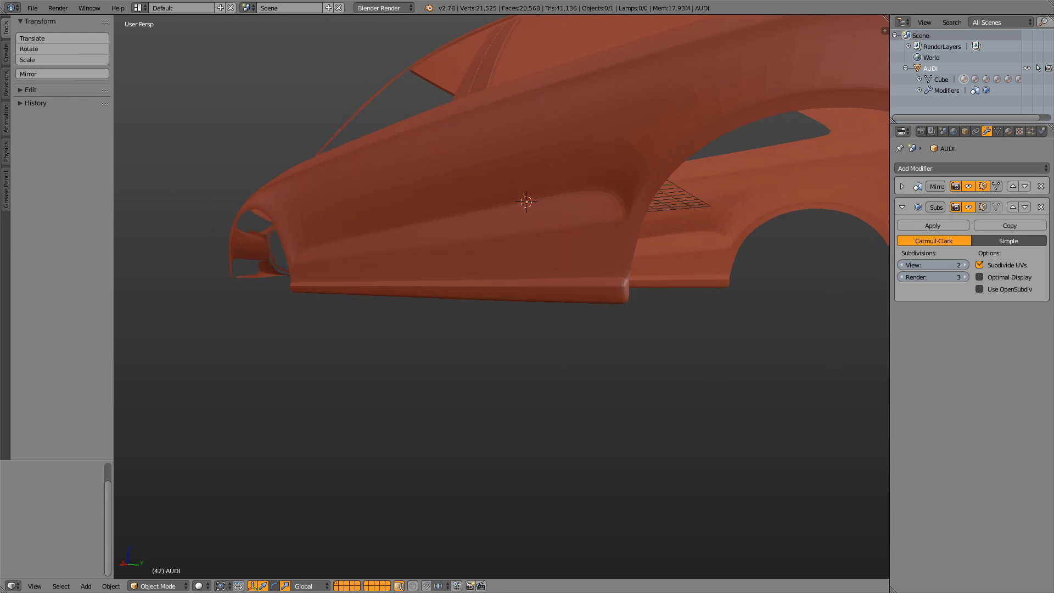
scroll(502, 296, "up", 2)
key("grave")
key("grave")
key("grave")
key("grave")
key("grave")
key("grave")
key("Tab")
middle_click_drag(501, 297, 461, 311)
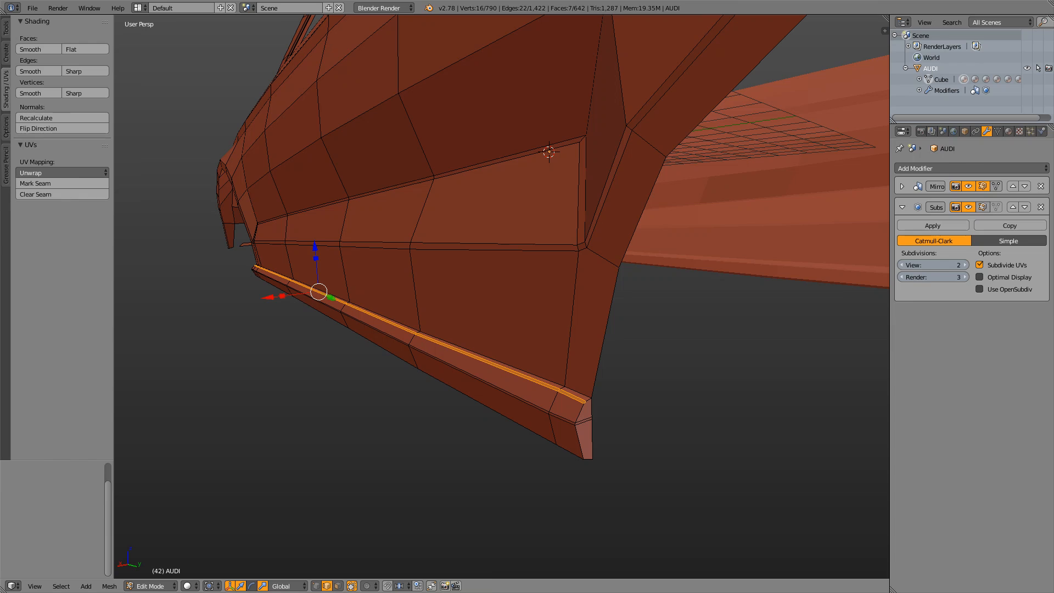
Switch to Photos, examine the side skirt in the rear three-quarter reference photo, and return to Blender
key("alt+Tab")
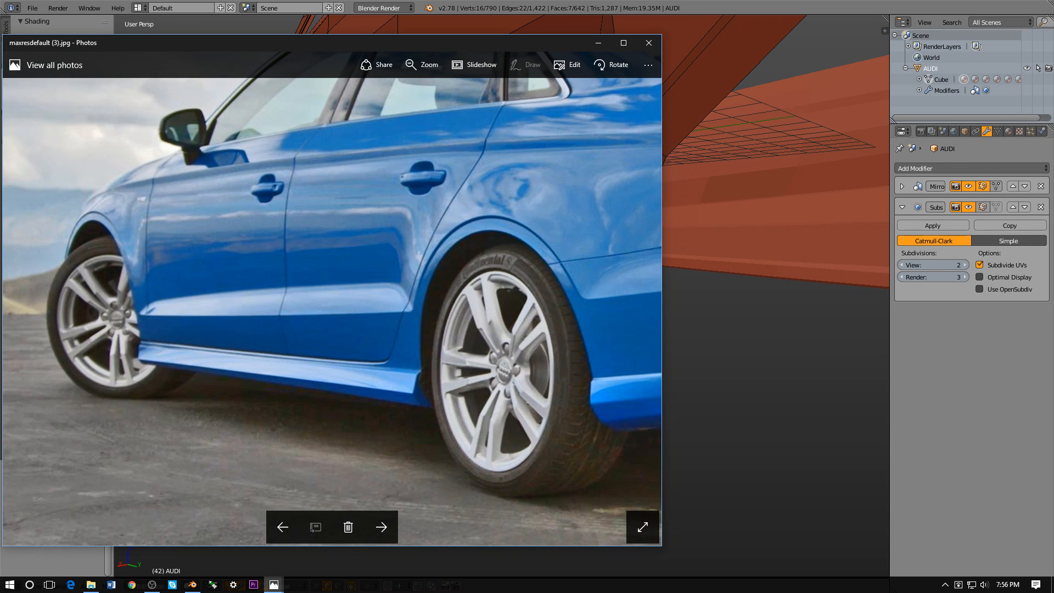
scroll(296, 336, "up", 3)
scroll(295, 336, "down", 3)
scroll(296, 337, "up", 2)
scroll(295, 337, "down", 2)
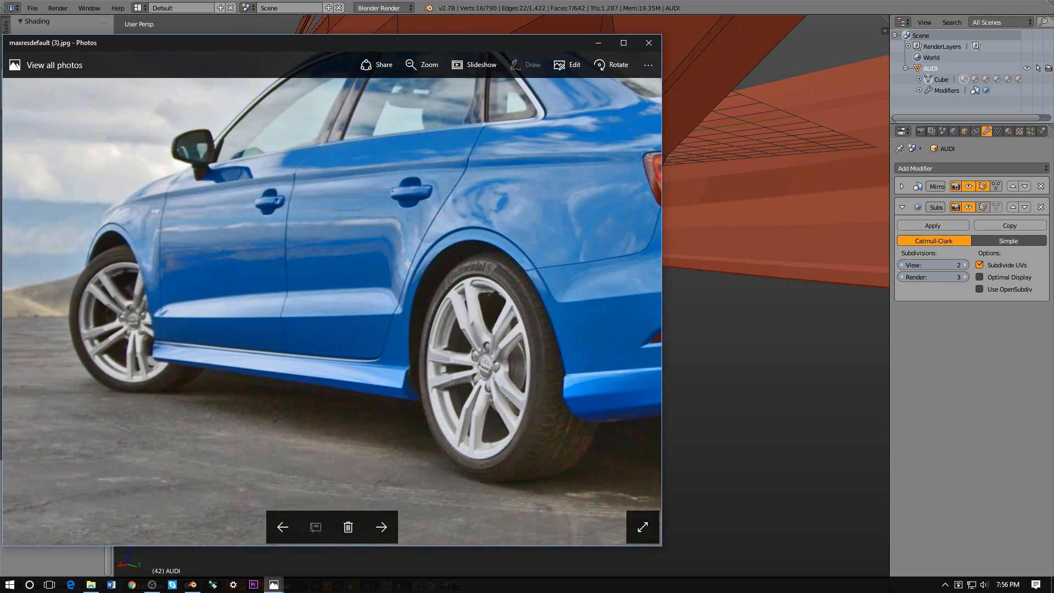
key("alt+Tab")
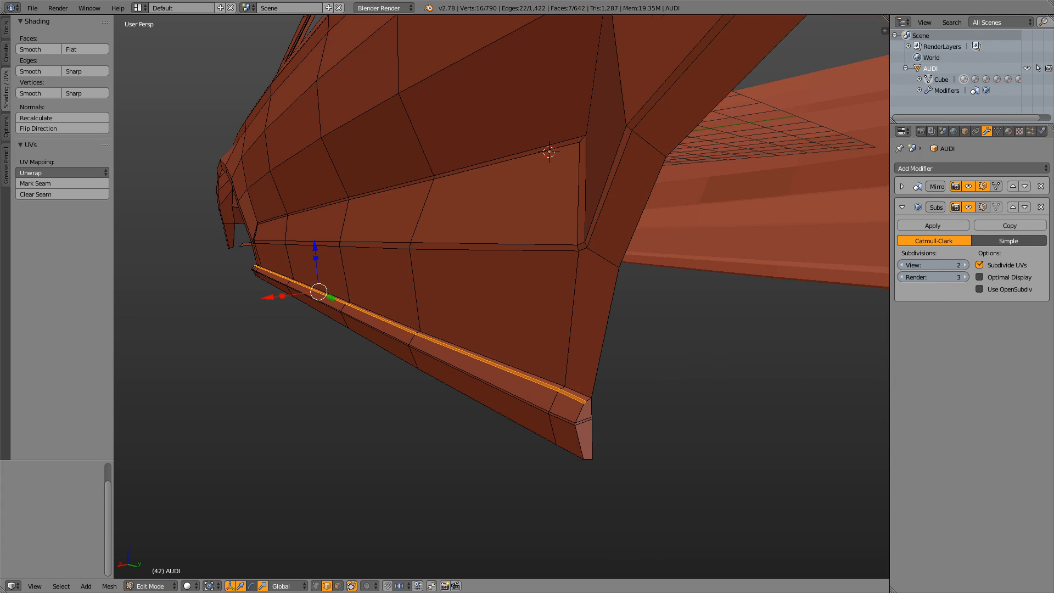
Compare the smoothed body in Object Mode with the reference photo and return to Edit Mode
key("Tab")
key("alt+Tab")
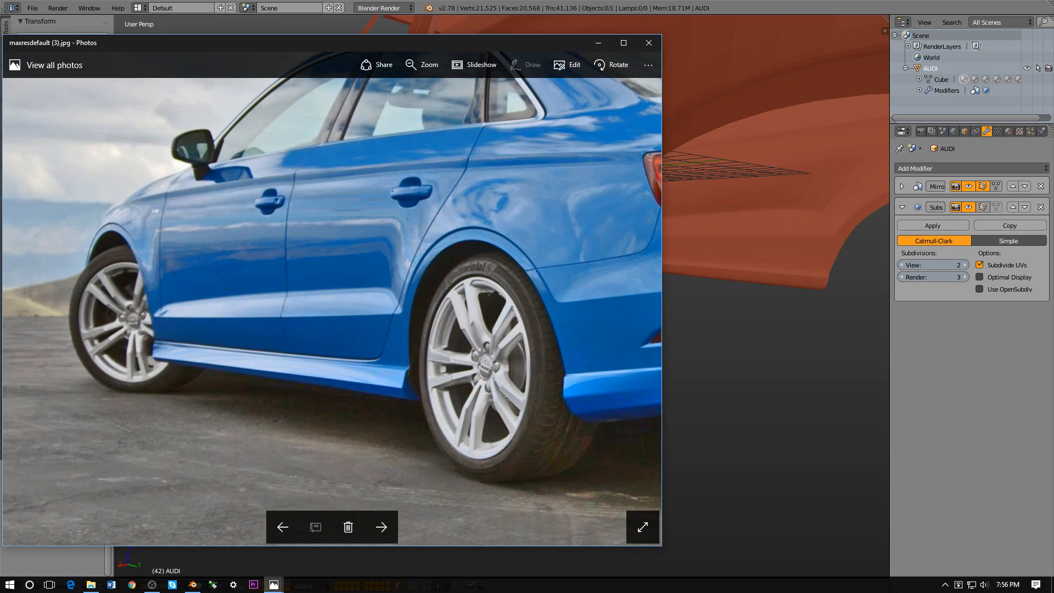
key("alt+Tab")
scroll(501, 297, "down", 5)
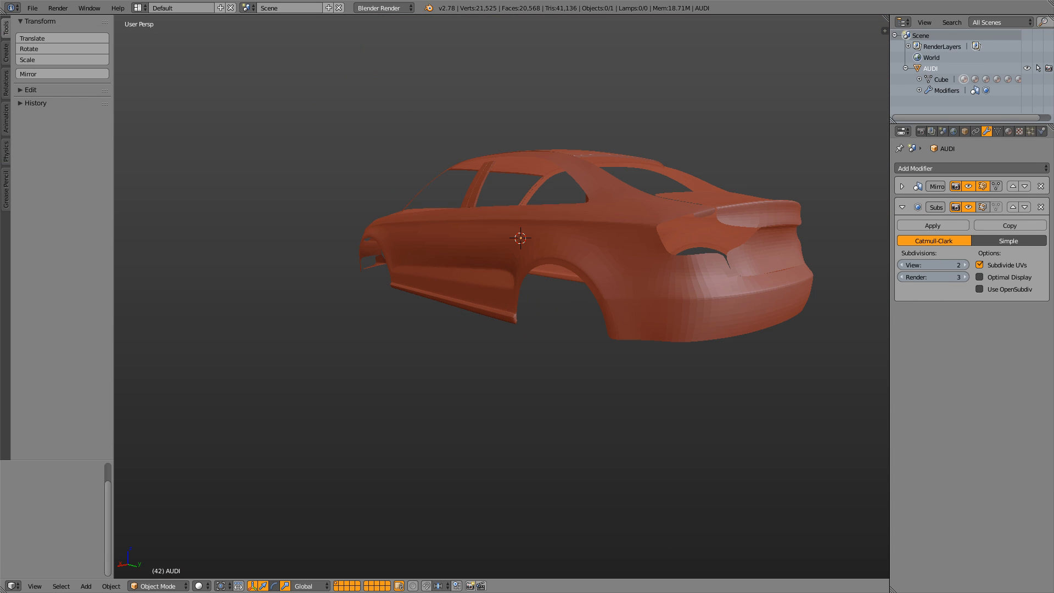
mouse_move(502, 296)
middle_mouse_down()
mouse_move(527, 329)
mouse_move(502, 296)
mouse_move(533, 296)
mouse_move(530, 313)
mouse_move(499, 315)
middle_mouse_up()
scroll(502, 296, "up", 4)
key("Tab")
key("alt+Tab")
key("alt+Tab")
Delete the three faces capping the skirt's rear end in face selection mode
scroll(501, 296, "up", 2)
key("ctrl+Tab")
key("ctrl+Tab")
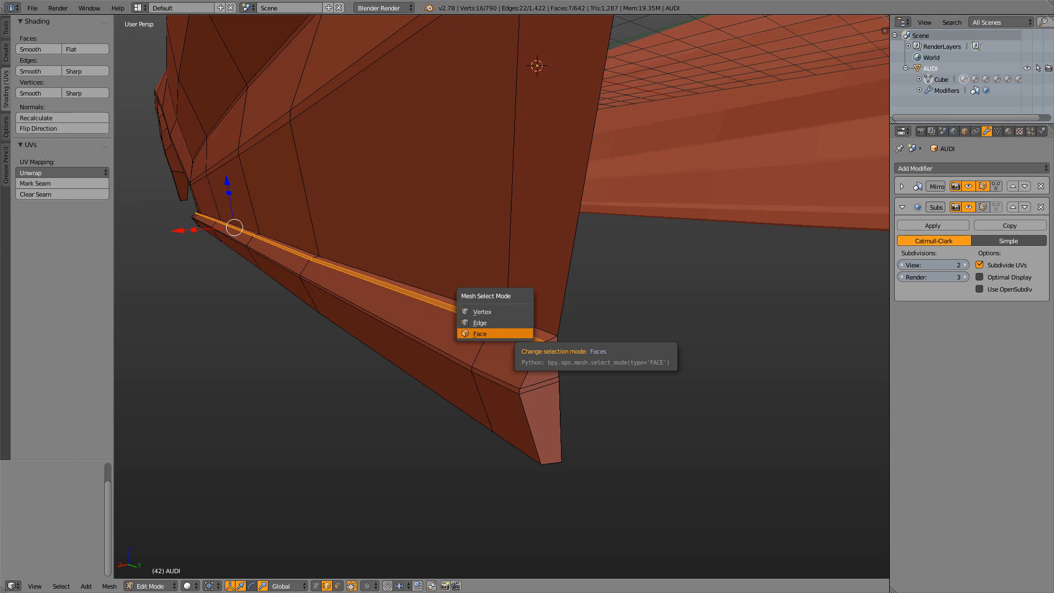
left_click(494, 334)
right_click(541, 363)
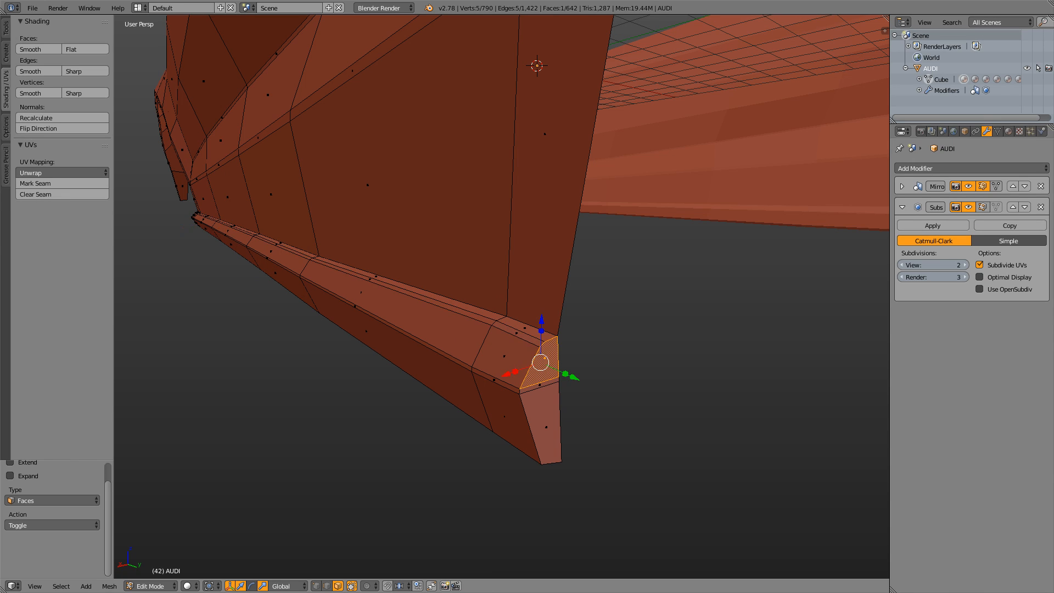
key("a")
right_click(544, 360)
right_click(540, 385, "shift")
right_click(546, 426, "shift")
key("x")
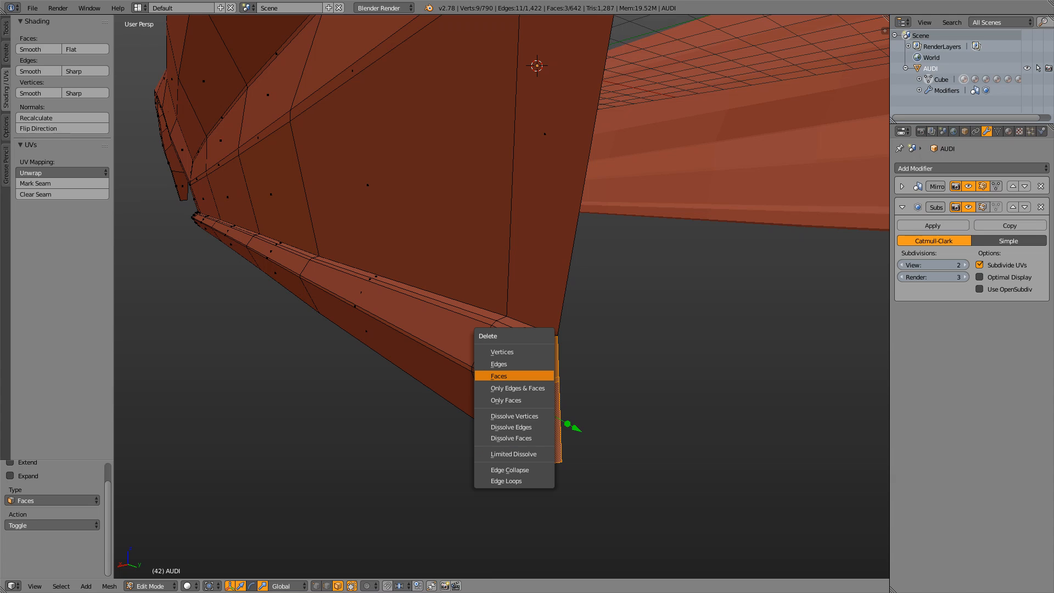
left_click(538, 376)
Delete the three faces capping the skirt's front end beside the front wheel arch
key("Tab")
scroll(538, 378, "down", 5)
middle_click_drag(538, 378, 790, 375)
scroll(790, 375, "up", 4)
key("Tab")
middle_click_drag(659, 376, 686, 371)
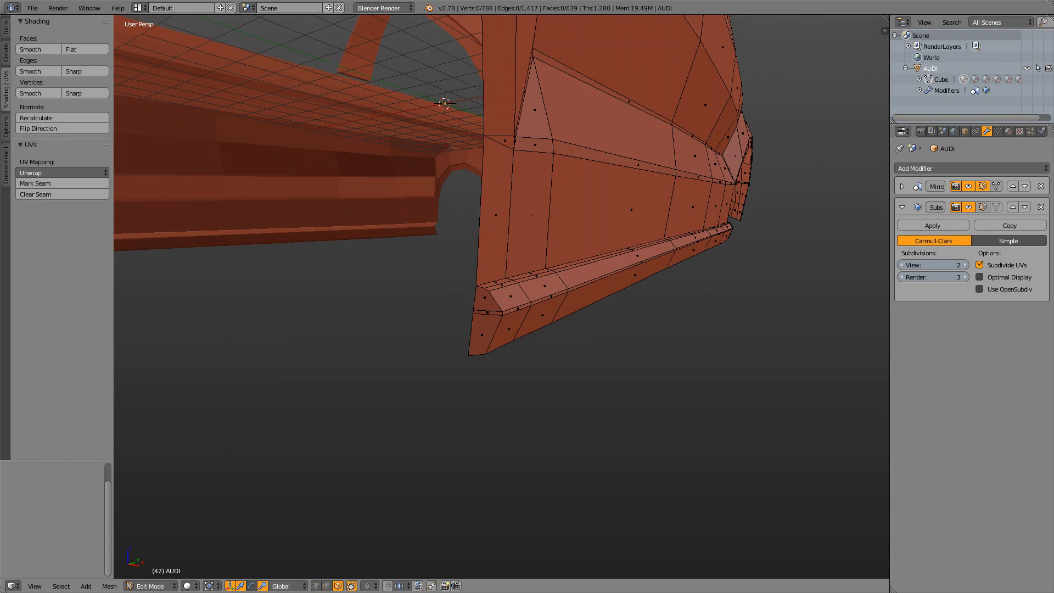
right_click(485, 298)
right_click(487, 312, "shift")
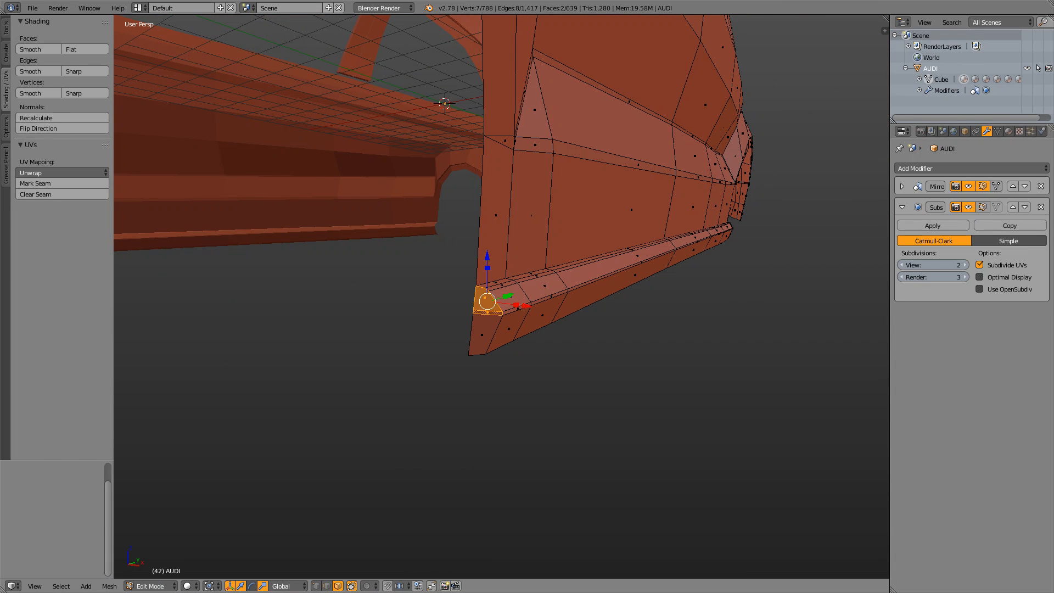
right_click(483, 334, "shift")
key("x")
left_click(459, 313)
Inspect the smoothed skirt and its open ends in Object Mode from the front, side and rear
key("Tab")
scroll(459, 313, "up", 4)
scroll(458, 313, "down", 4)
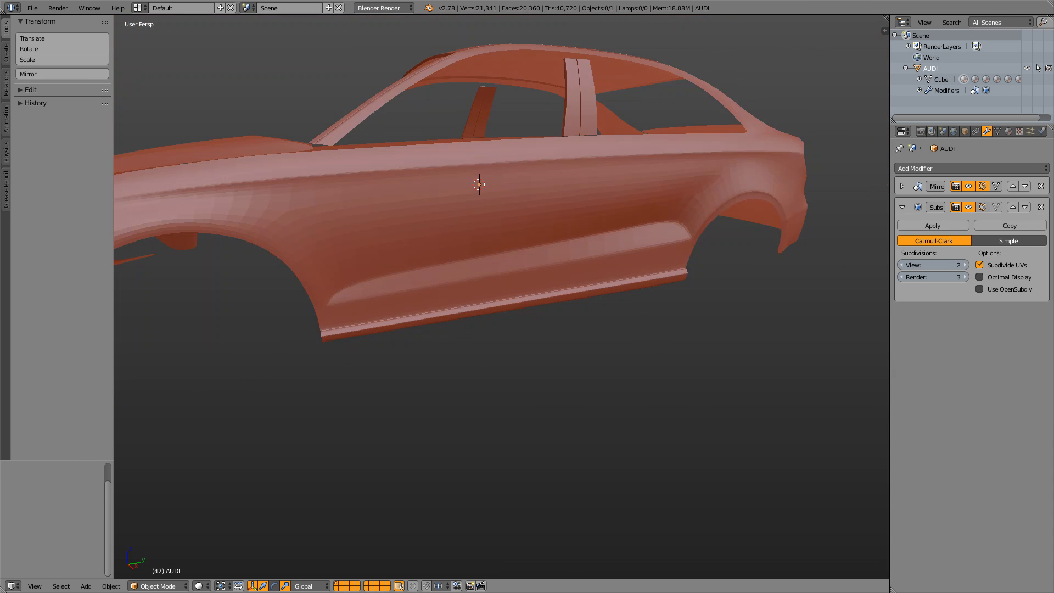
middle_click_drag(459, 313, 296, 326)
scroll(371, 313, "up", 1)
scroll(371, 313, "up", 1)
scroll(345, 313, "down", 3)
scroll(340, 311, "up", 2)
scroll(299, 323, "up", 1)
scroll(337, 313, "down", 1)
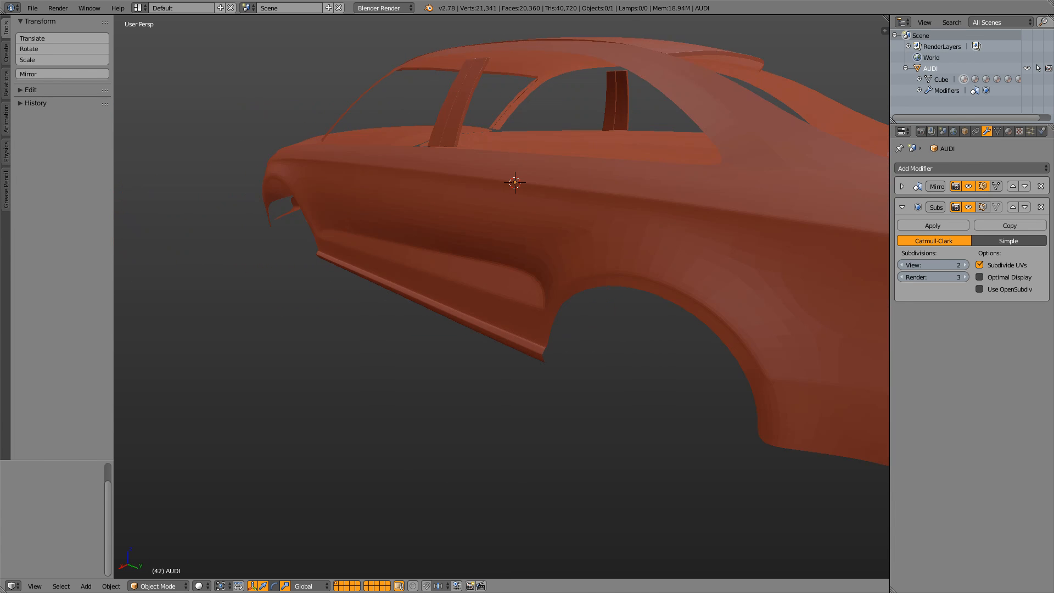
scroll(502, 296, "down", 2)
middle_click_drag(502, 297, 579, 296)
scroll(579, 296, "up", 4)
key("Tab")
key("Tab")
middle_click_drag(502, 296, 405, 279)
Add a lengthwise edge loop to the skirt's narrow upper strip, close to where it meets the body
scroll(549, 319, "up", 4)
key("Tab")
scroll(405, 275, "down", 3)
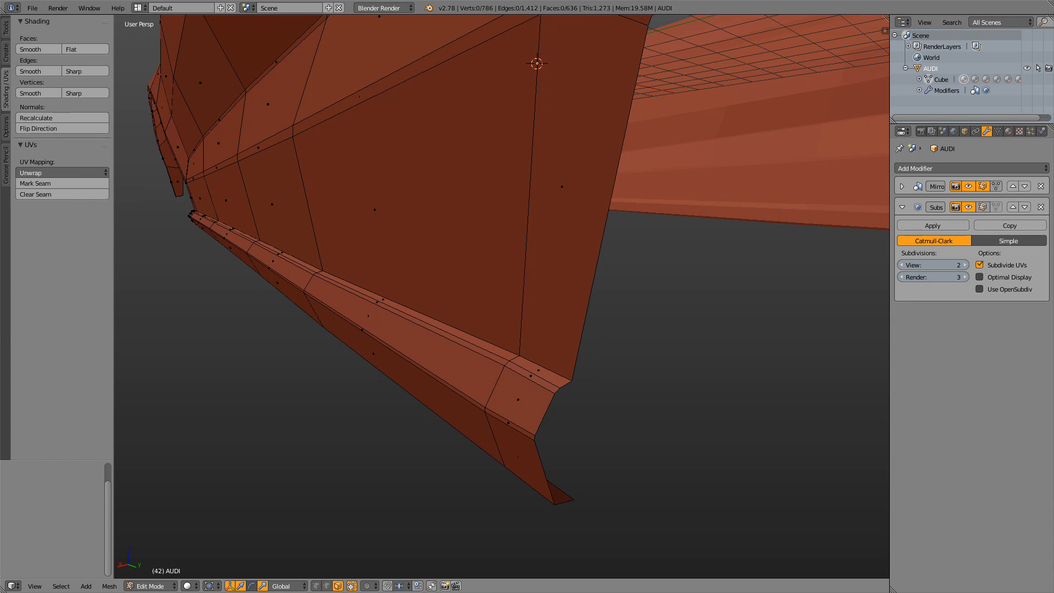
key("ctrl+Tab")
left_click(500, 341)
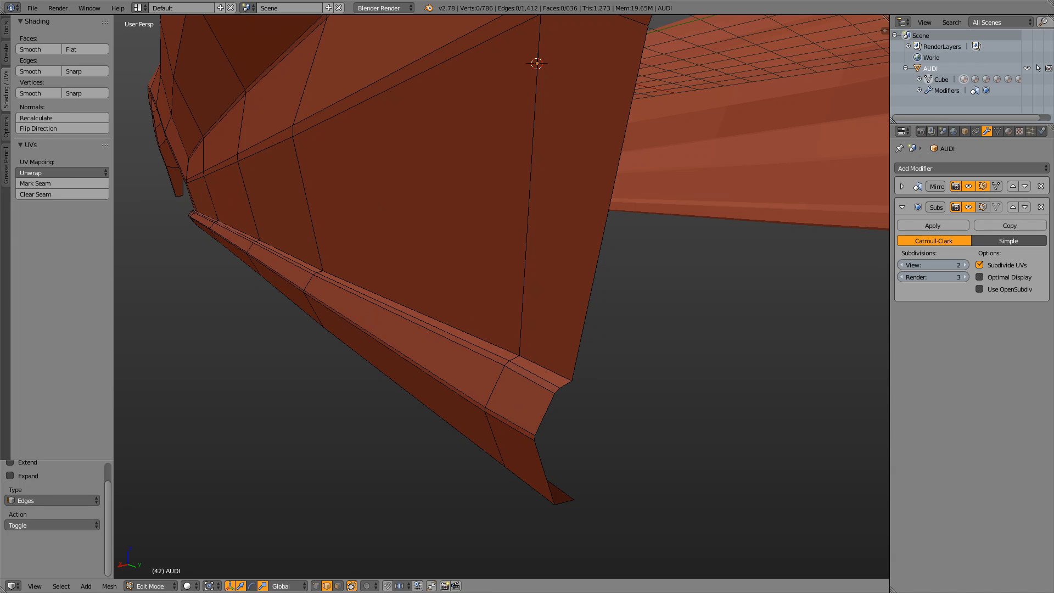
key("ctrl+r")
left_click(511, 359)
left_click(514, 356)
key("grave")
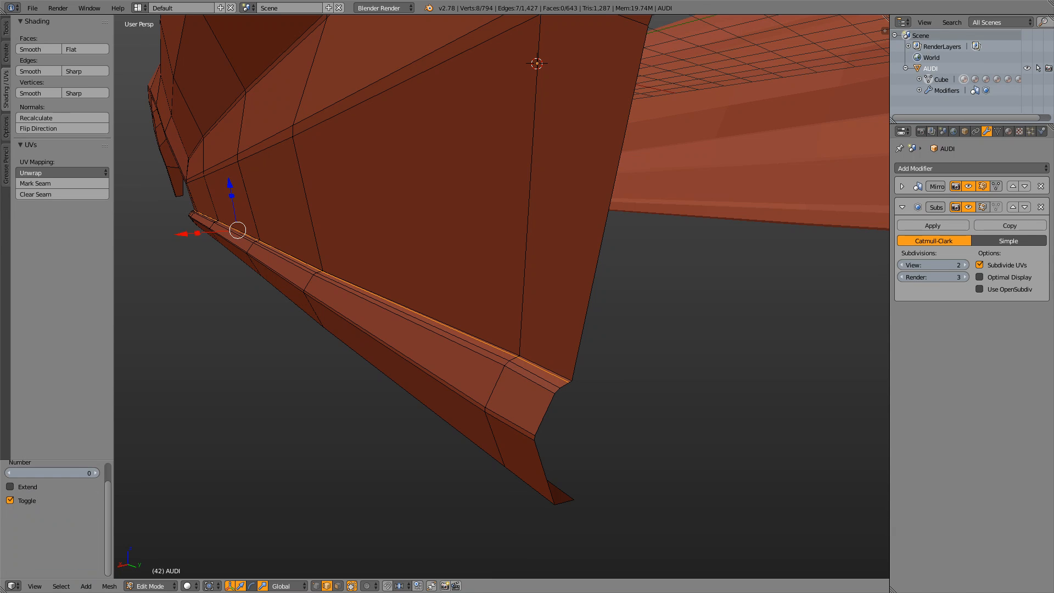
Check the smoothed skirt in Object Mode and save the file over the existing version
key("Tab")
scroll(513, 356, "down", 5)
middle_click_drag(514, 357, 627, 369)
scroll(628, 370, "up", 3)
scroll(628, 370, "down", 4)
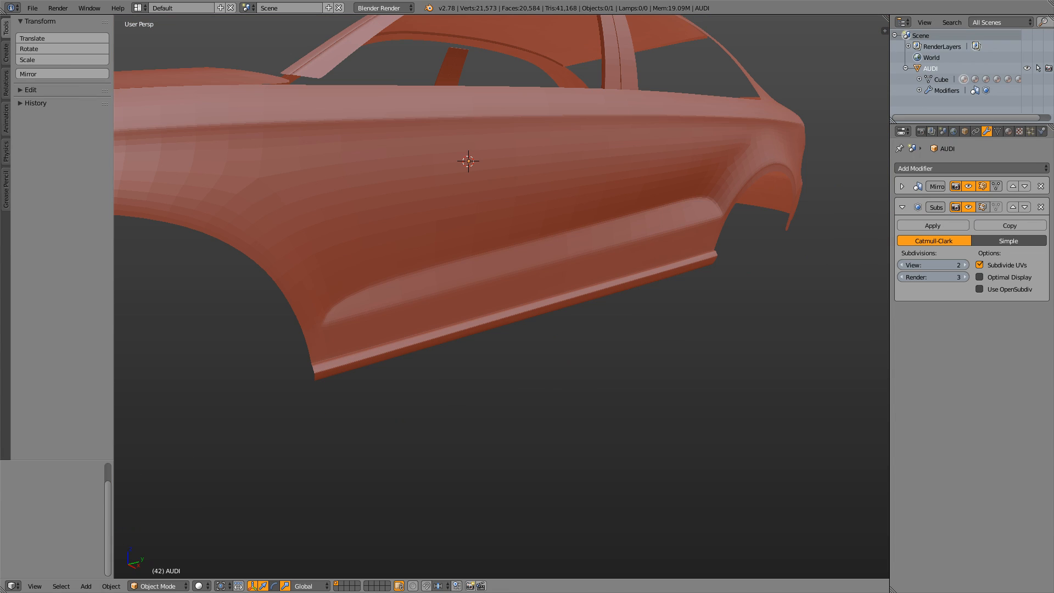
middle_click_drag(627, 369, 521, 401)
scroll(580, 395, "down", 4)
key("ctrl+s")
key("Return")
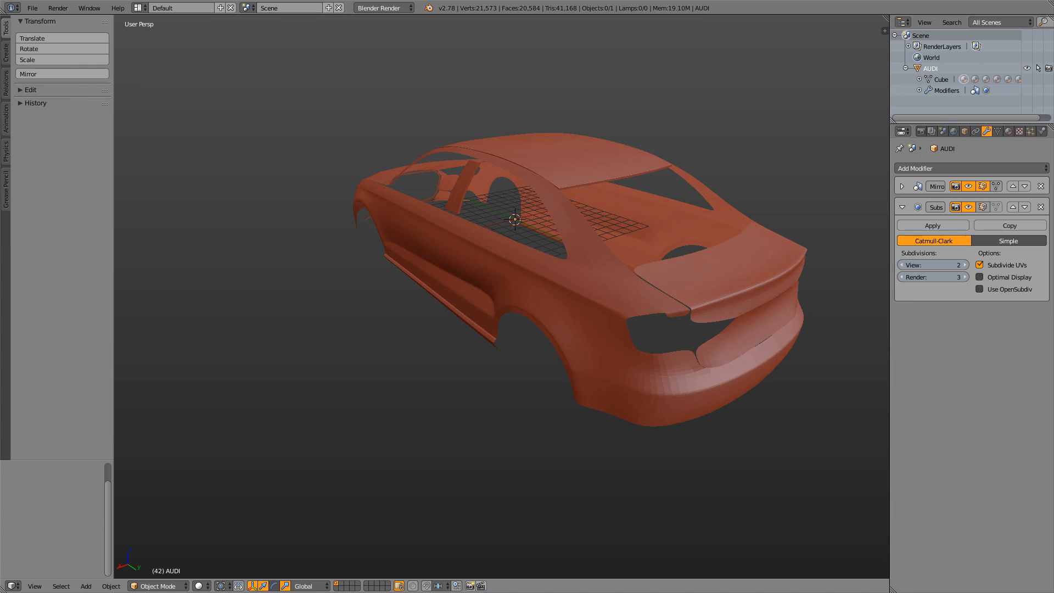
View the car body from the rear and switch to Photos to examine the front three-quarter reference photo
middle_click_drag(476, 409, 363, 405)
middle_click_drag(527, 341, 357, 378)
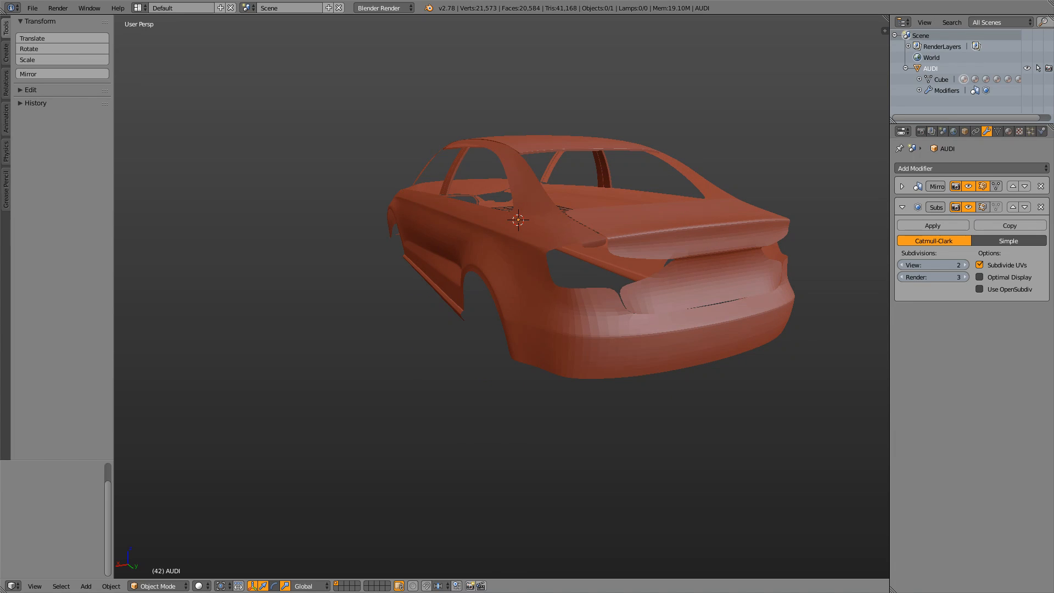
key("alt+Tab")
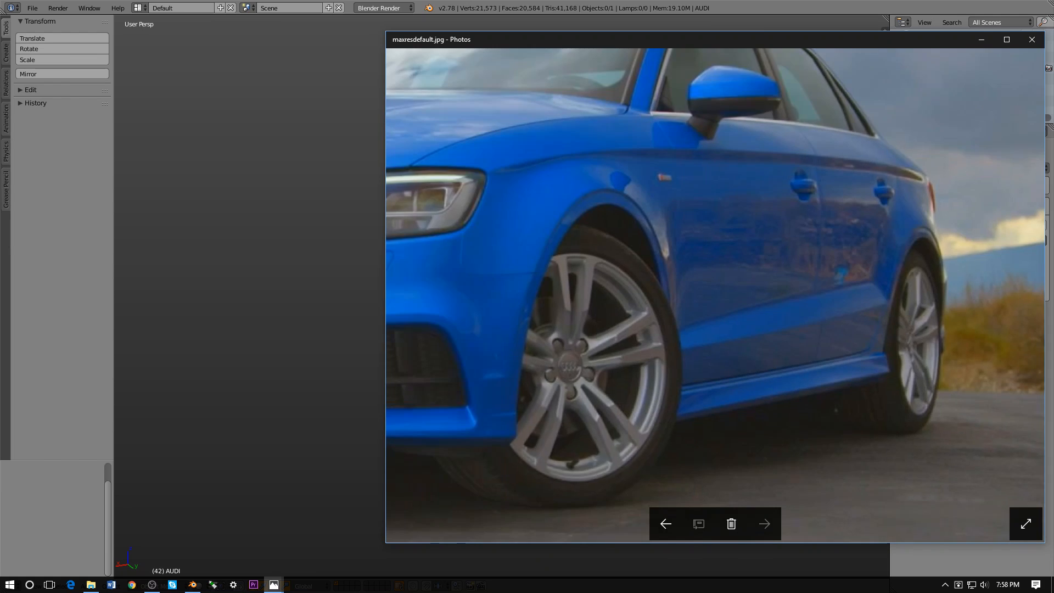
Examine the front bumper, lower door crease and side skirt in the front three-quarter reference photo
scroll(686, 294, "down", 4)
scroll(686, 294, "up", 3)
left_click_drag(752, 296, 627, 296)
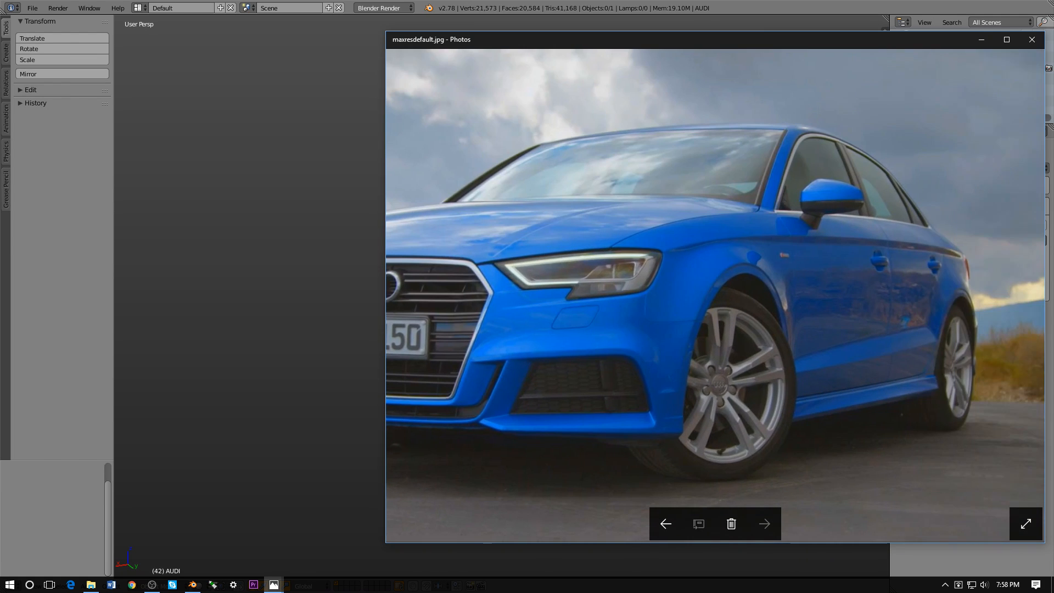
scroll(686, 294, "up", 2)
scroll(686, 294, "down", 3)
scroll(686, 294, "up", 4)
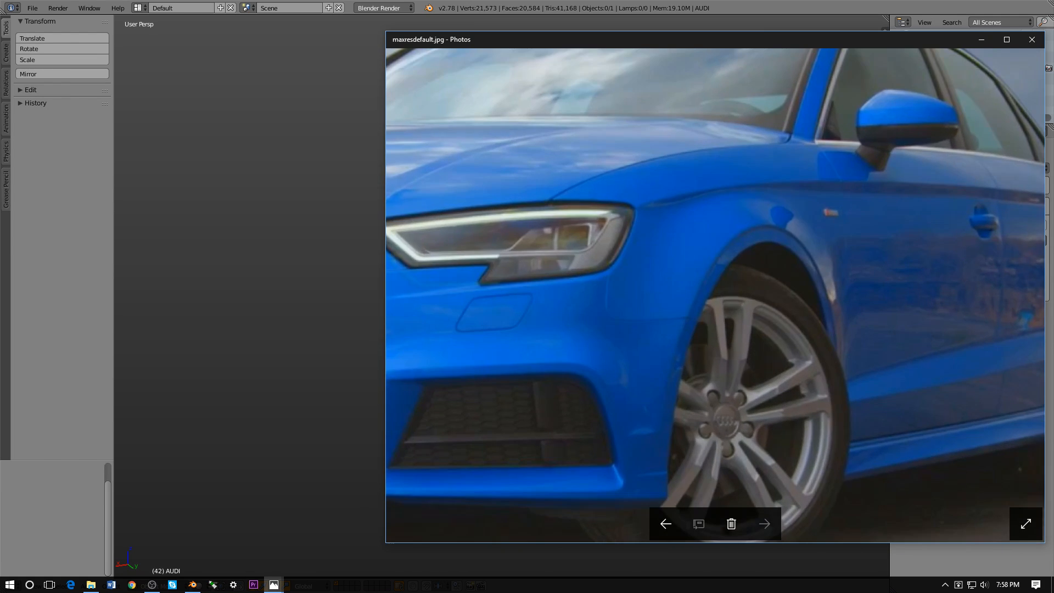
left_click_drag(795, 297, 590, 303)
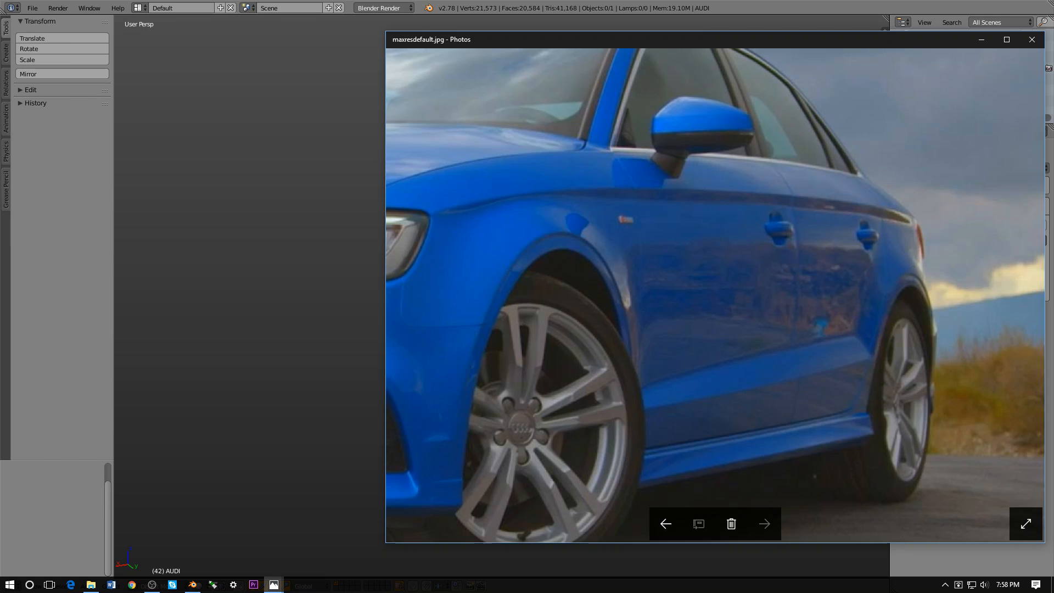
Switch to Blender and compare the model's lower door panel and side skirt with the front three-quarter photo
key("alt+Tab")
middle_click_drag(467, 280, 574, 296)
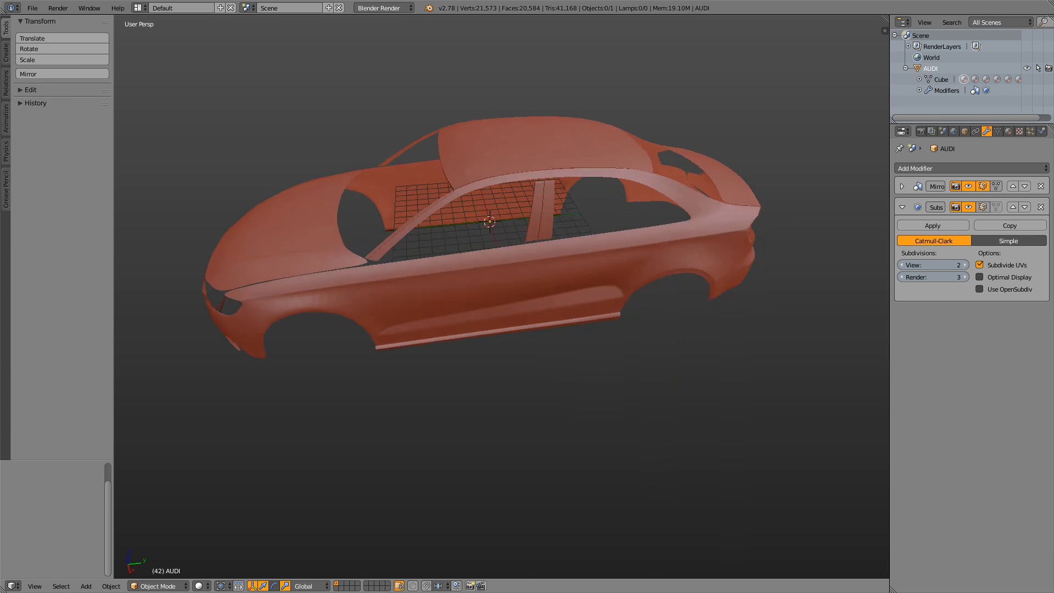
scroll(502, 296, "up", 4)
key("alt+Tab")
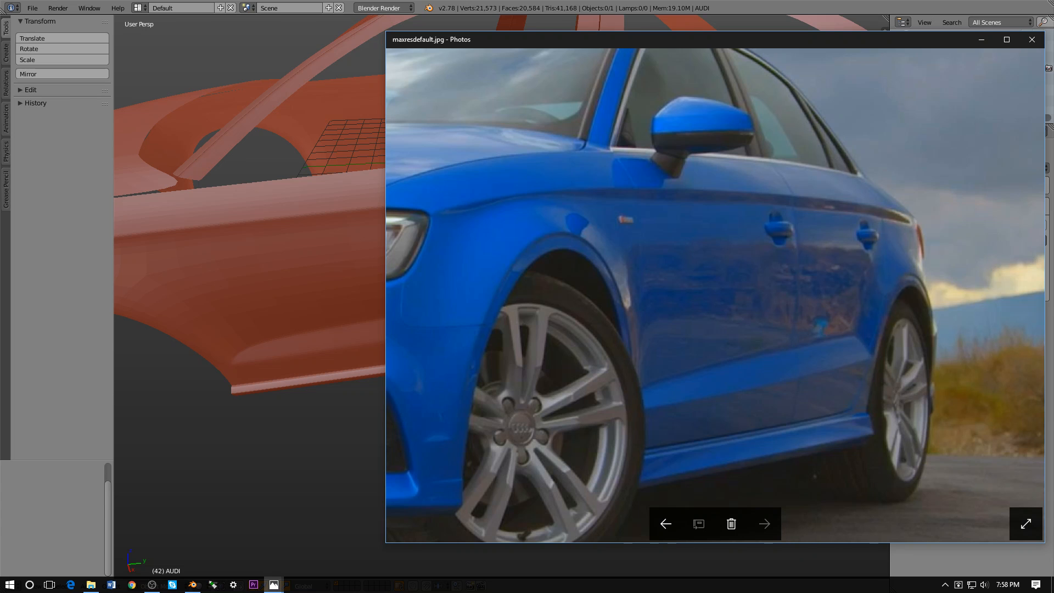
key("alt+Tab")
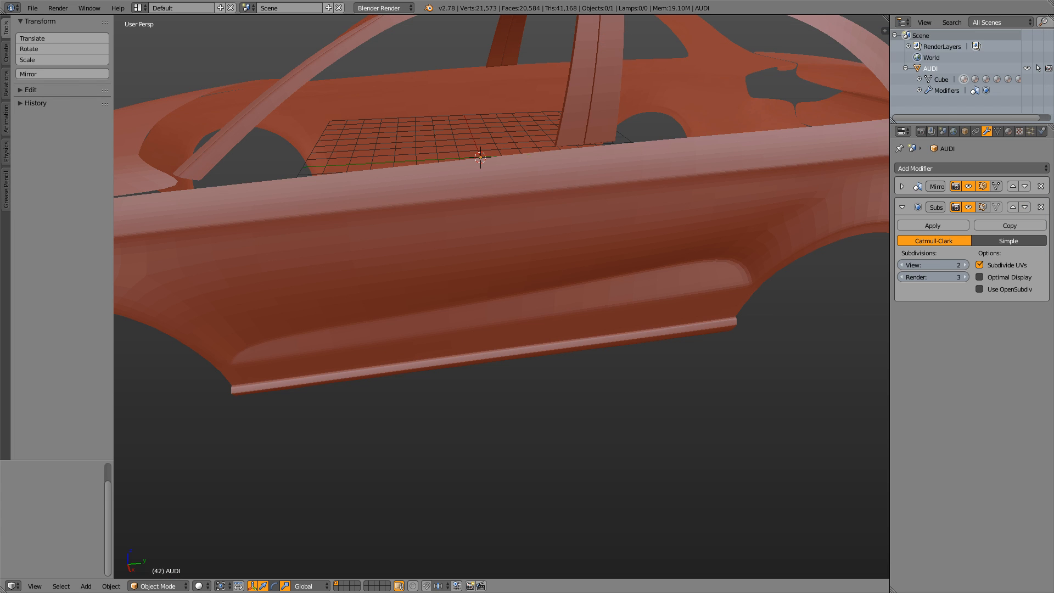
Inspect the rear end of the lower door crease ahead of the rear wheel arch in Edit and Object Mode
key("Tab")
middle_click_drag(494, 329, 340, 390)
scroll(340, 390, "up", 4)
key("Tab")
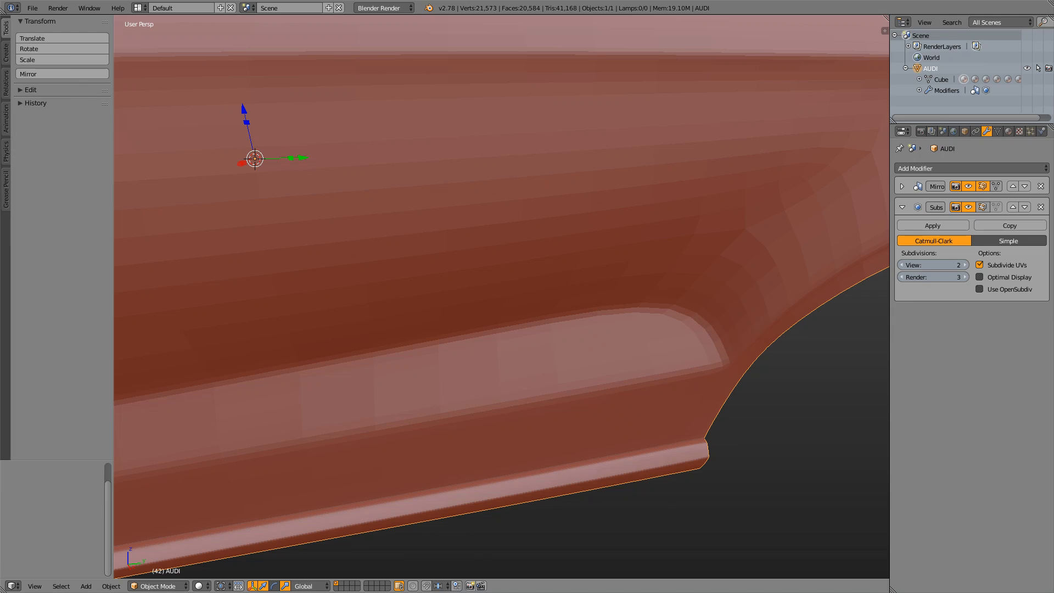
key("Tab")
middle_click_drag(494, 307, 535, 310)
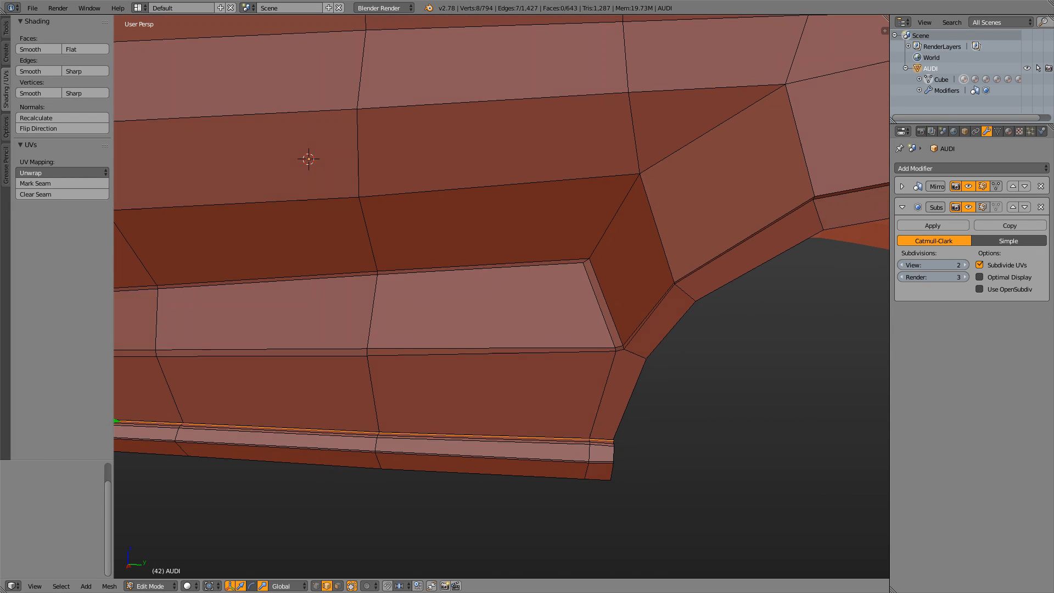
scroll(502, 296, "up", 8)
scroll(502, 296, "down", 8)
scroll(501, 297, "up", 3)
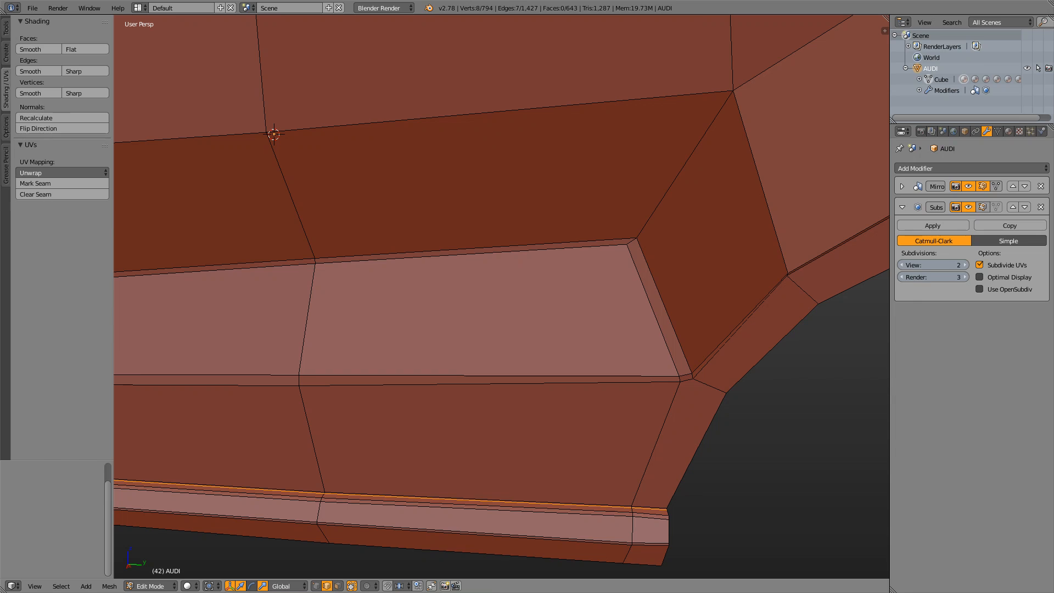
scroll(501, 296, "down", 4)
key("Tab")
key("Tab")
key("Tab")
scroll(501, 296, "up", 3)
key("Tab")
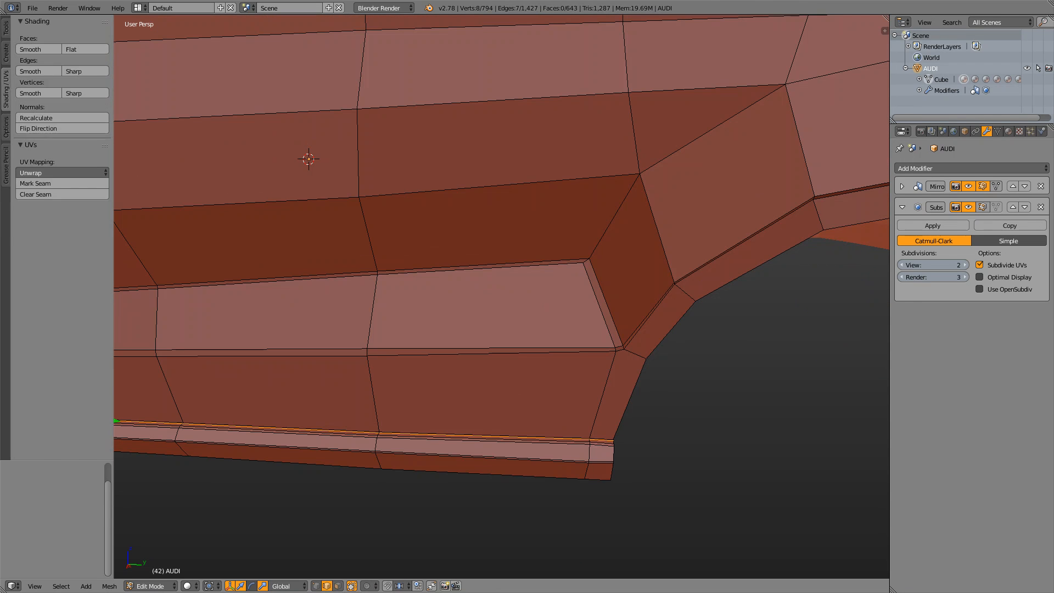
Examine the mesh edges around the door crease's rear corner up close and against the whole rear quarter
scroll(502, 297, "down", 4)
scroll(501, 296, "up", 4)
scroll(502, 296, "down", 4)
scroll(501, 297, "up", 7)
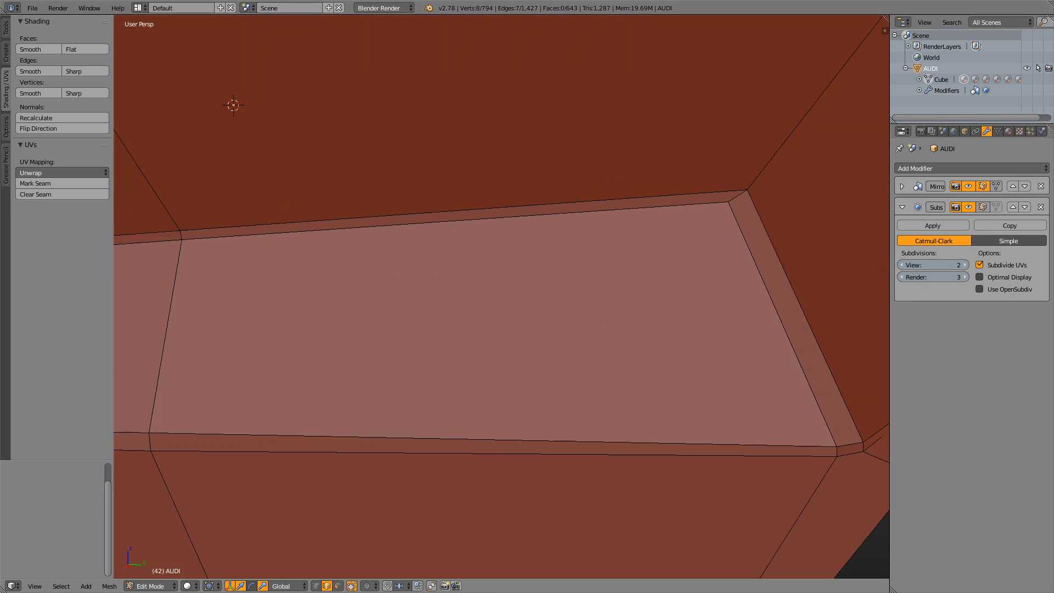
scroll(501, 297, "down", 3)
scroll(502, 296, "up", 2)
scroll(502, 296, "down", 7)
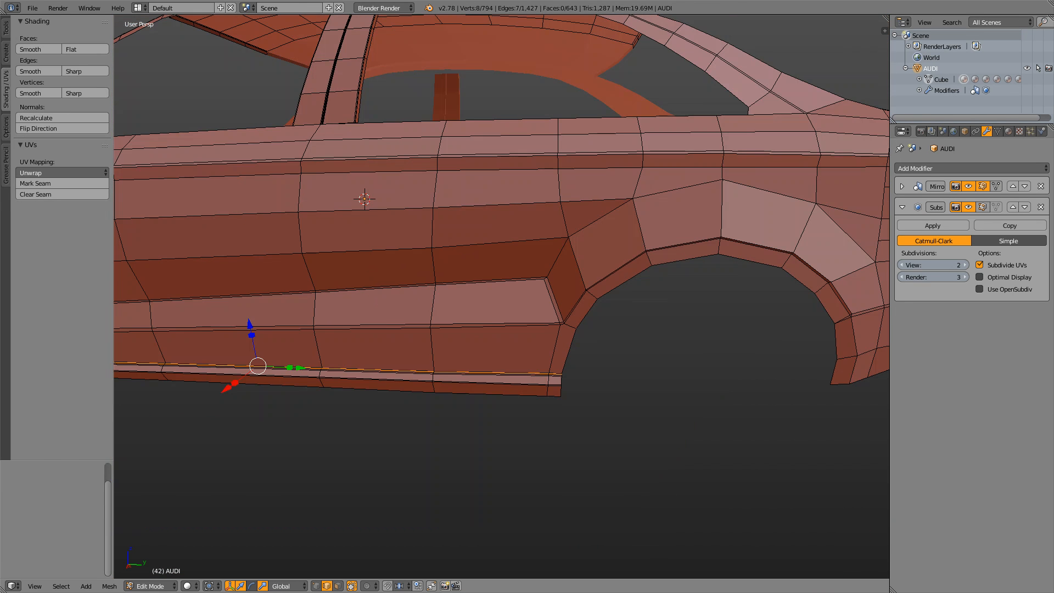
scroll(502, 296, "up", 1)
scroll(501, 296, "up", 3)
key("Tab")
key("Tab")
key("Tab")
key("Tab")
Check the front three-quarter photo again and compare it with the door crease's rear corner from several angles
key("alt+Tab")
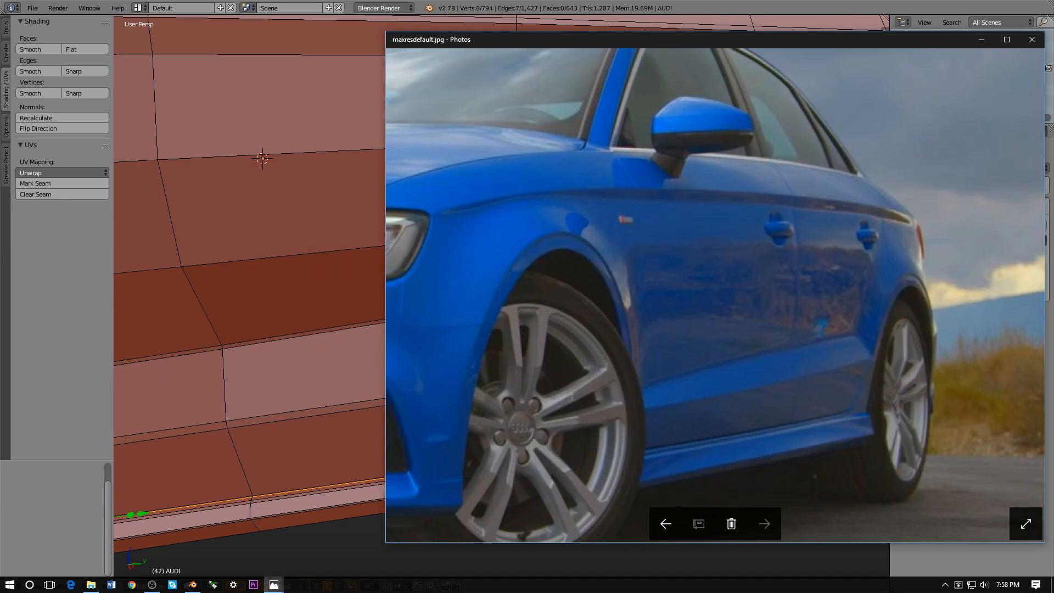
key("alt+Tab")
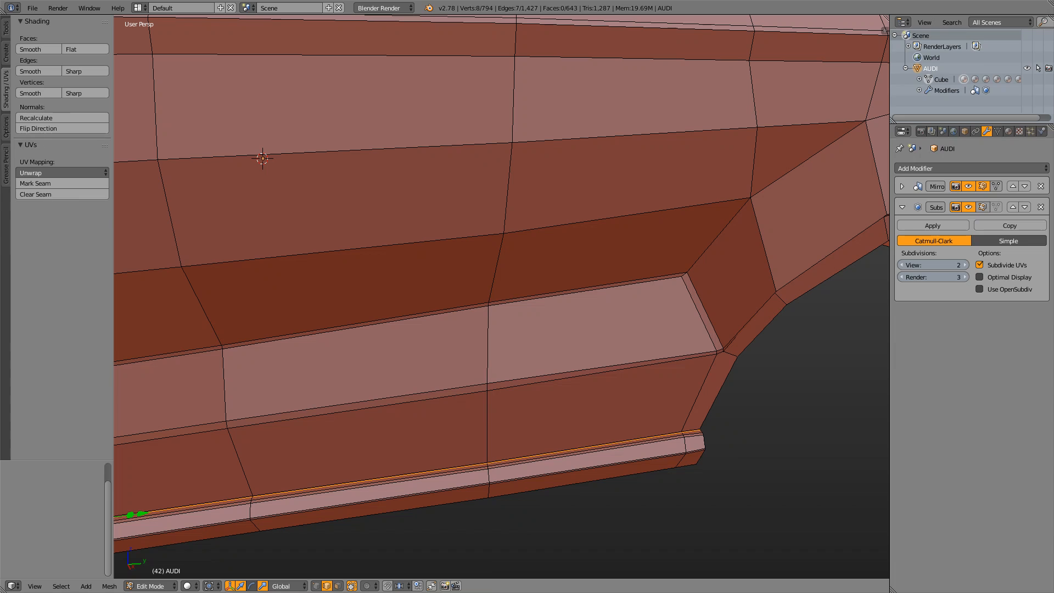
scroll(501, 296, "up", 1)
scroll(502, 297, "down", 4)
mouse_move(502, 297)
middle_mouse_down()
mouse_move(437, 329)
mouse_move(491, 288)
middle_mouse_up()
scroll(491, 288, "up", 6)
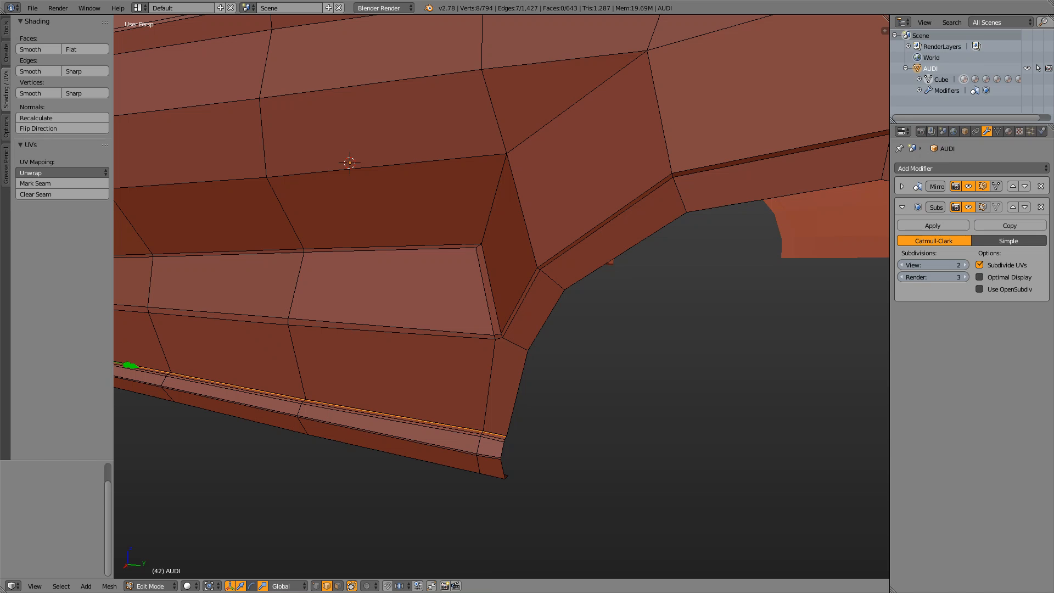
scroll(491, 288, "down", 4)
scroll(491, 288, "up", 4)
middle_click_drag(491, 288, 532, 299)
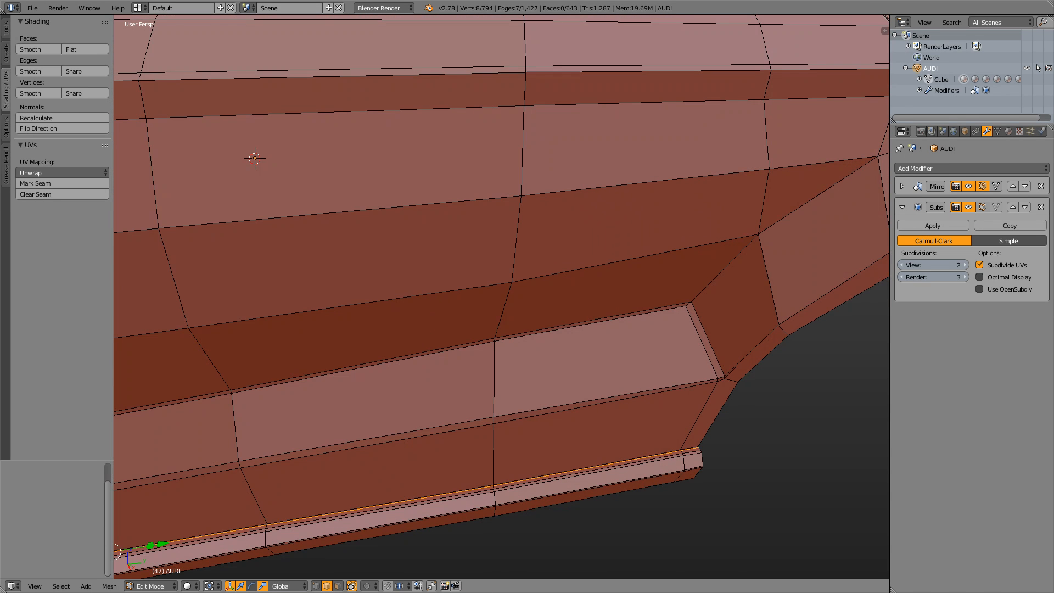
Check the smoothed door crease and rear wheel arch in Object Mode, and return to Edit Mode
scroll(491, 289, "up", 2)
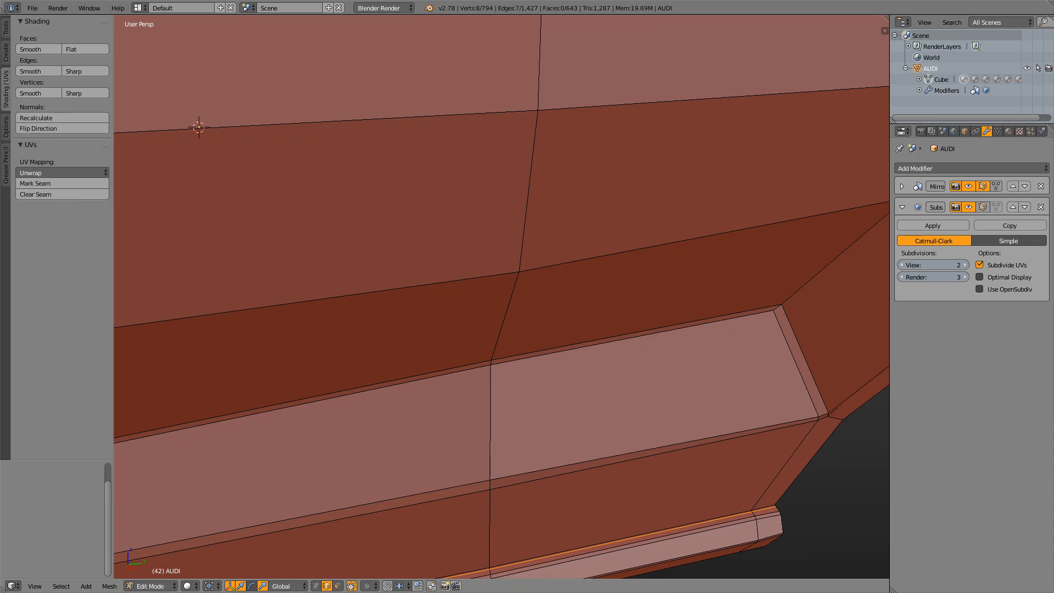
middle_click_drag(491, 288, 464, 289)
scroll(491, 288, "up", 3)
scroll(491, 288, "down", 6)
key("Tab")
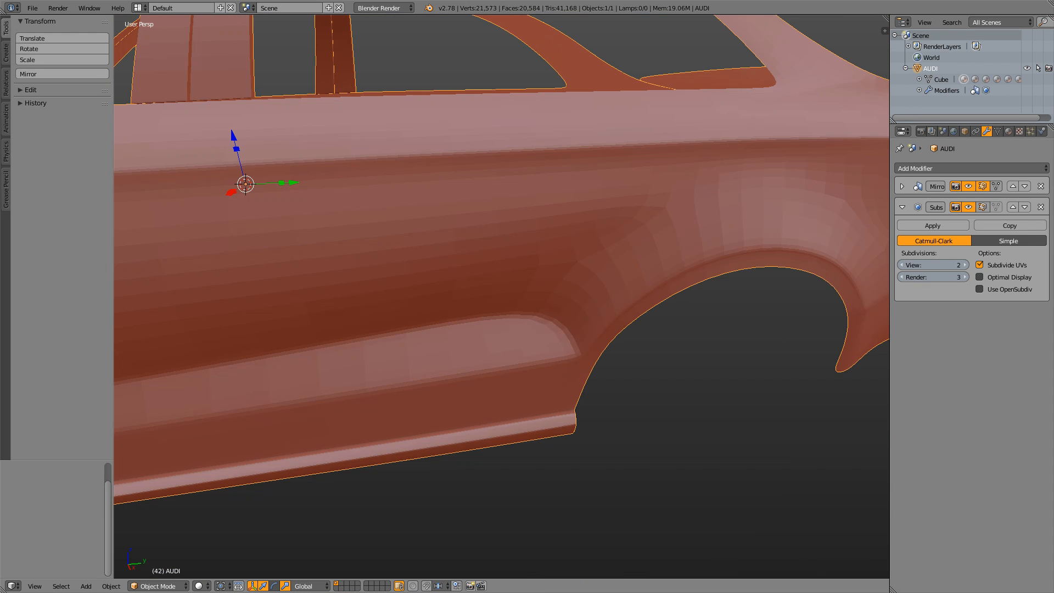
scroll(491, 288, "down", 4)
mouse_move(491, 288)
middle_mouse_down()
mouse_move(549, 289)
mouse_move(390, 282)
mouse_move(478, 286)
middle_mouse_up()
scroll(491, 288, "up", 5)
key("Tab")
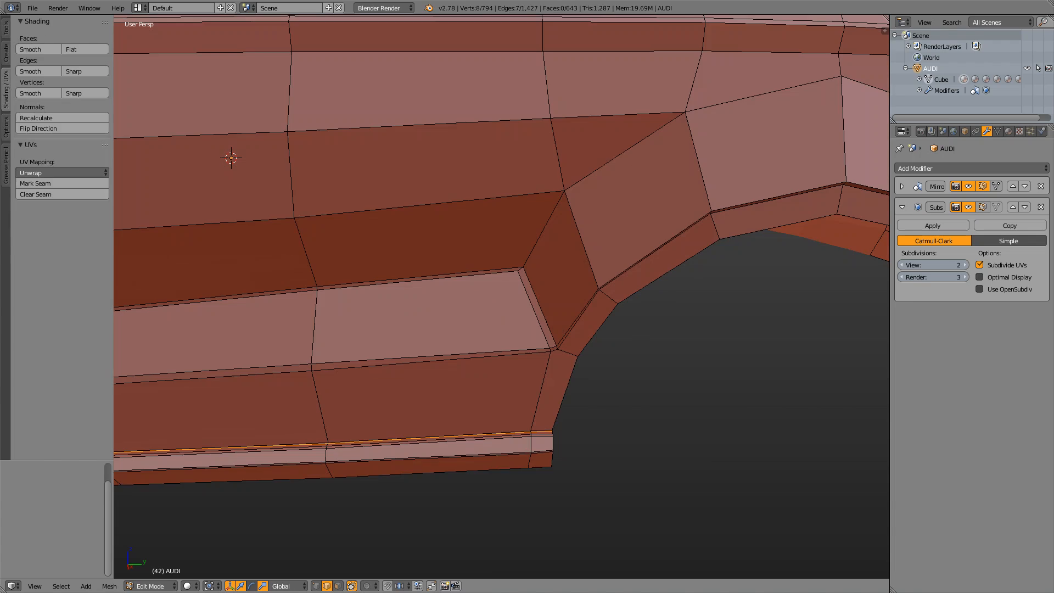
scroll(491, 288, "up", 5)
scroll(491, 288, "down", 3)
scroll(491, 288, "up", 1)
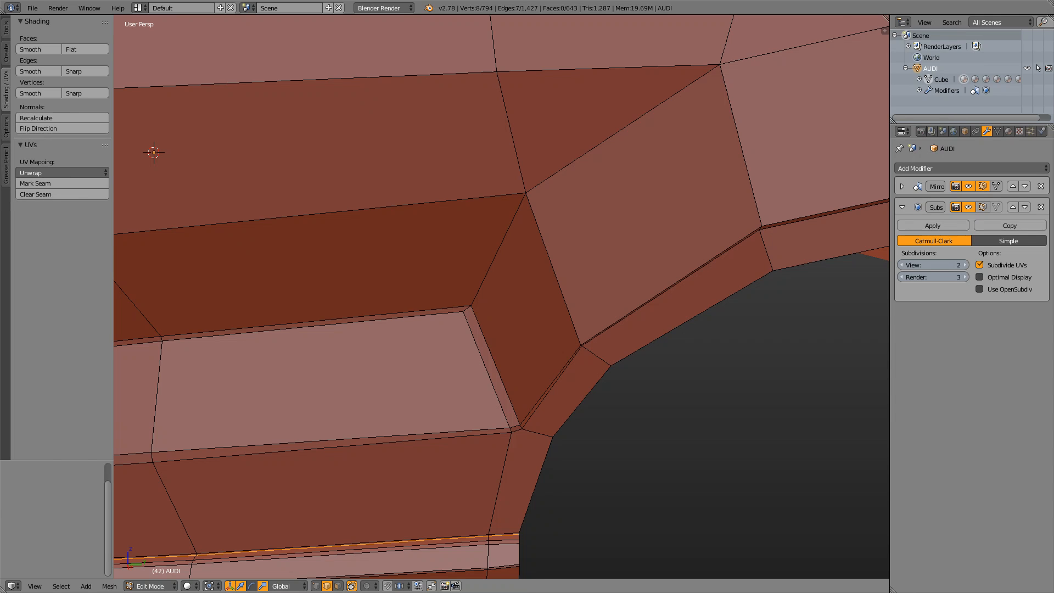
key("k")
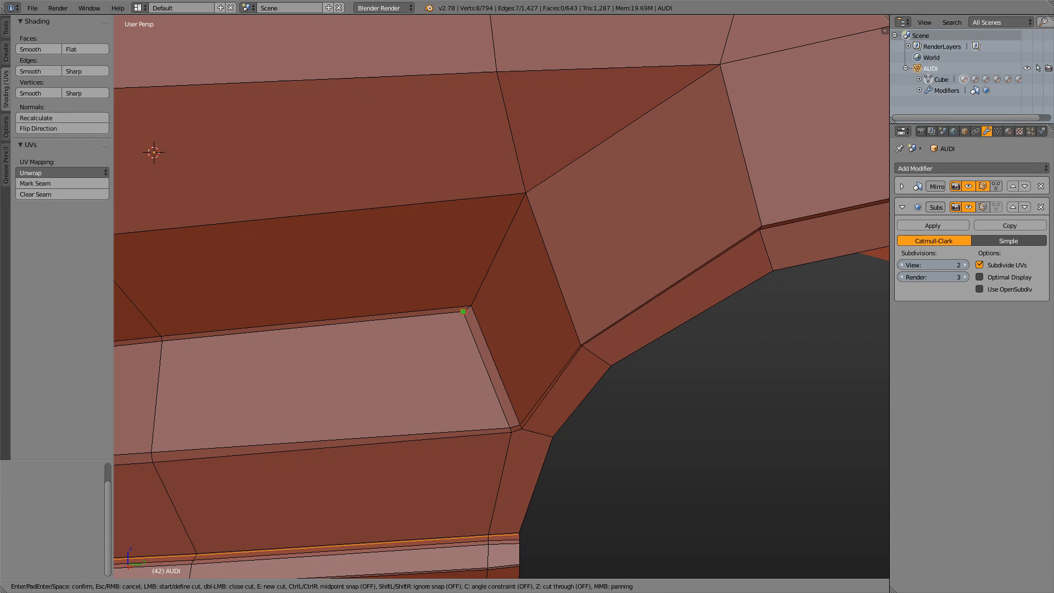
key("Escape")
Switch to the rear three-quarter photo and examine how the lower door crease ends at the rear wheel arch
key("alt+Tab")
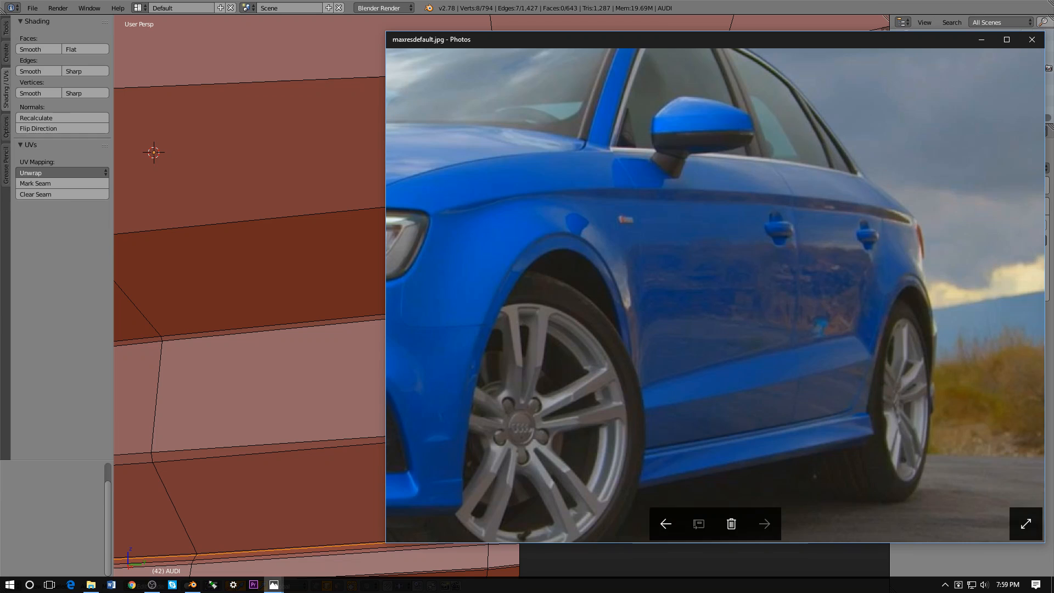
key("alt+Tab")
key("alt+Tab")
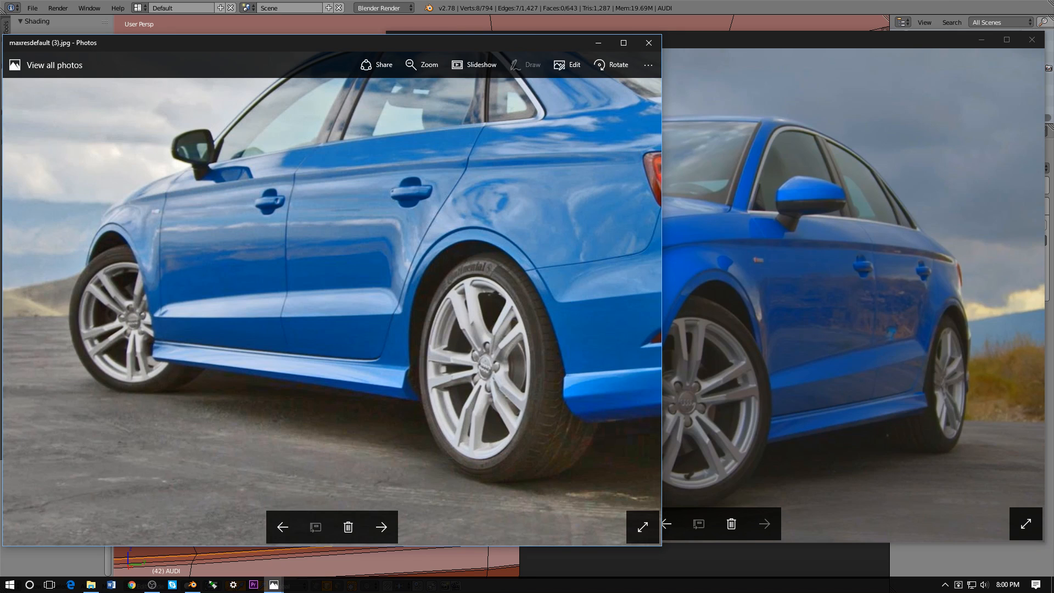
scroll(497, 251, "up", 1)
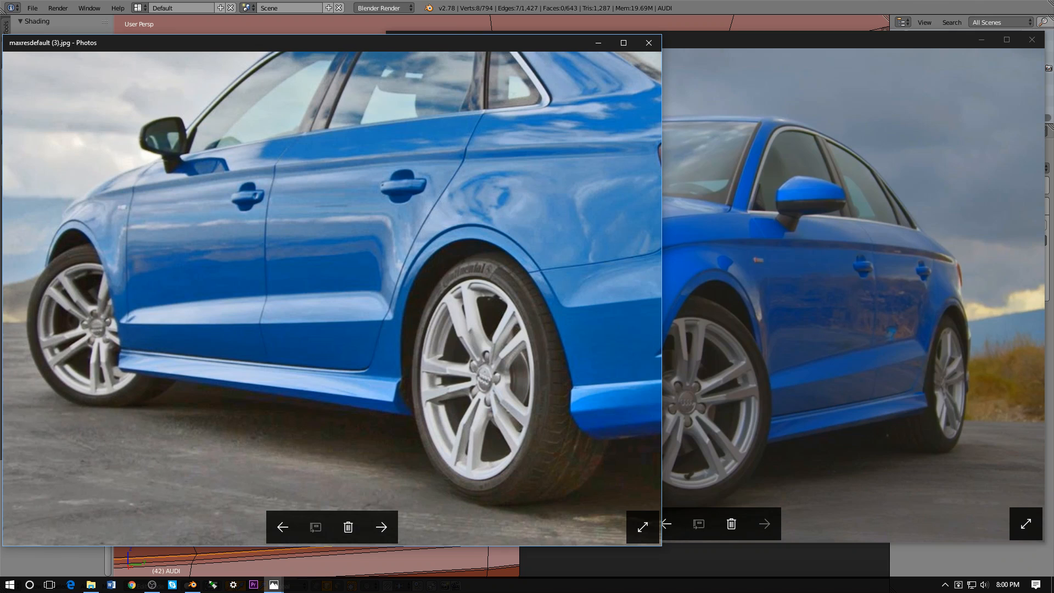
scroll(496, 251, "up", 1)
scroll(494, 253, "up", 1)
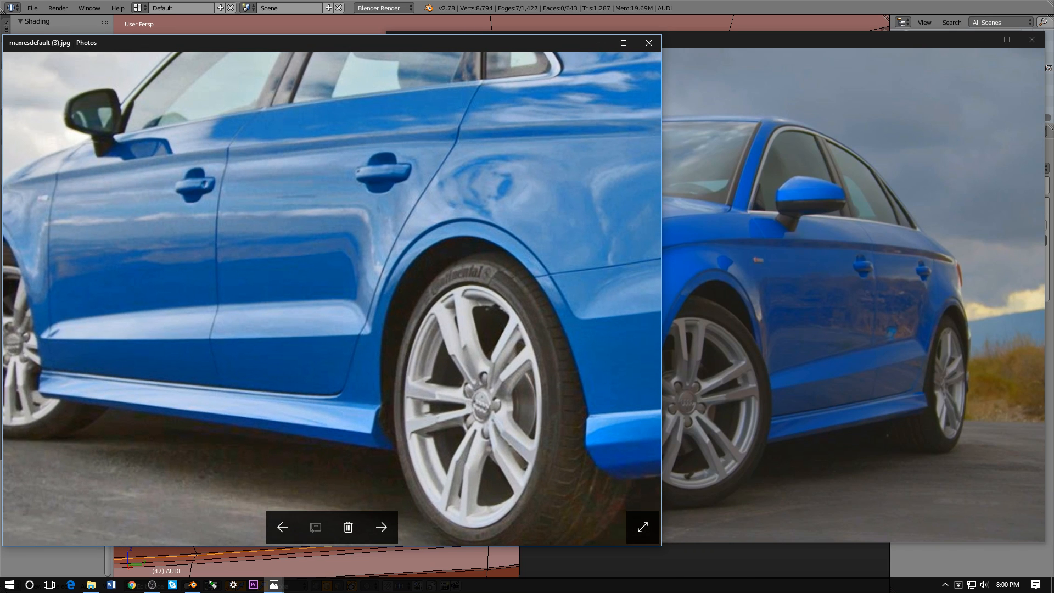
scroll(307, 280, "up", 2)
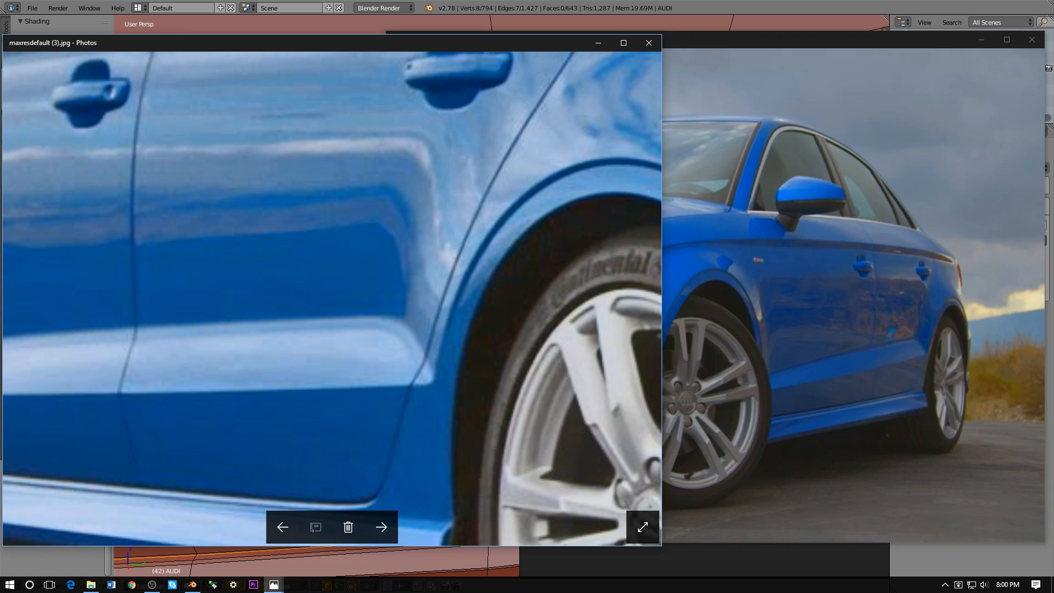
scroll(331, 298, "down", 4)
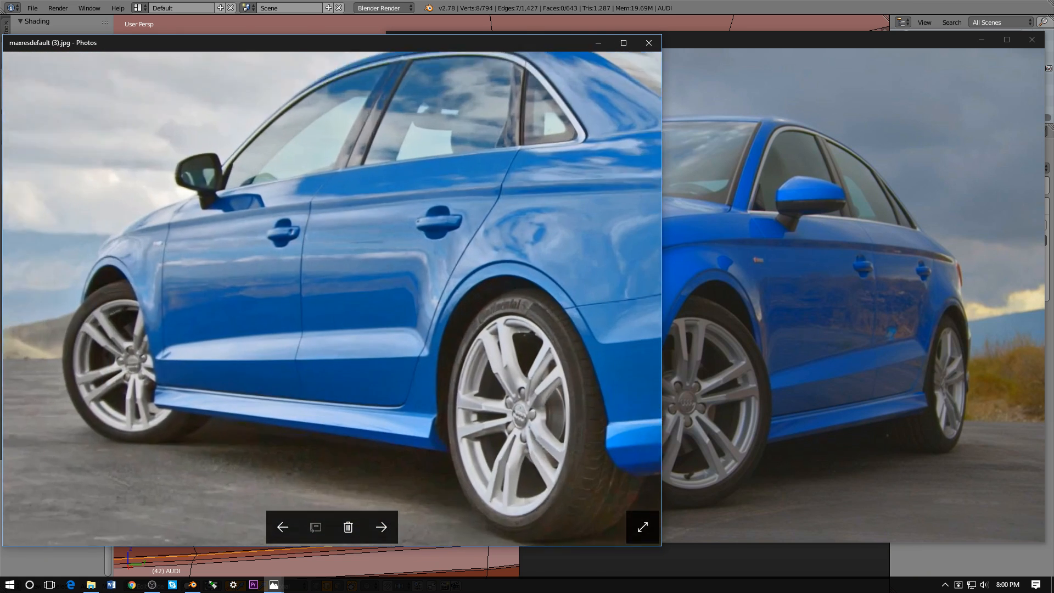
scroll(433, 318, "up", 2)
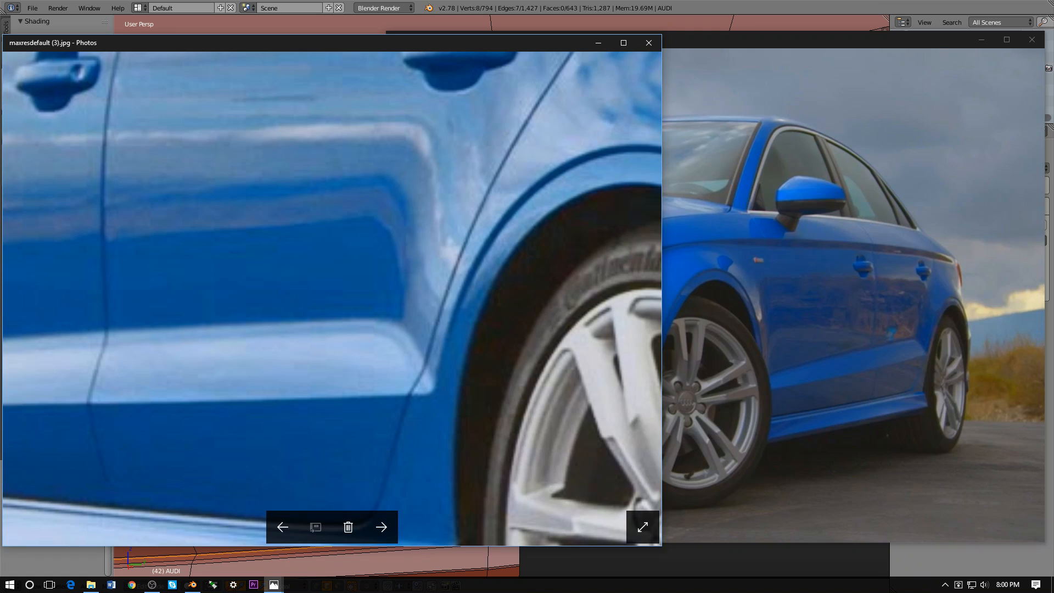
Return to Blender and inspect the body side's mesh around the lower door crease and rear wheel arch
key("alt+Tab")
key("alt+Tab")
key("alt+Tab")
key("Tab")
key("Tab")
scroll(501, 296, "down", 8)
scroll(501, 296, "up", 8)
scroll(502, 296, "down", 8)
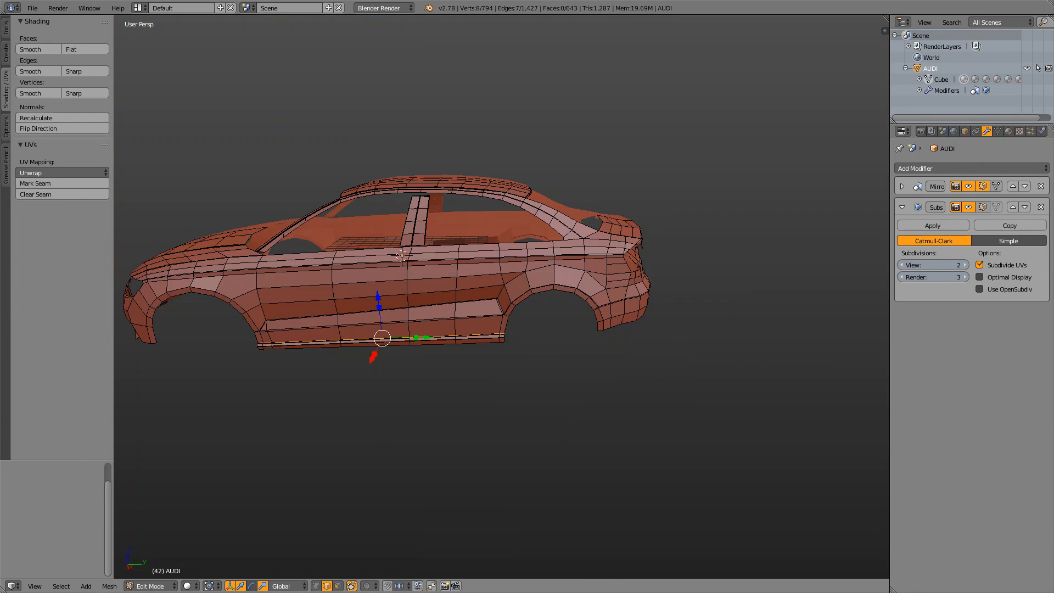
scroll(502, 296, "up", 5)
scroll(501, 297, "down", 2)
scroll(502, 296, "up", 4)
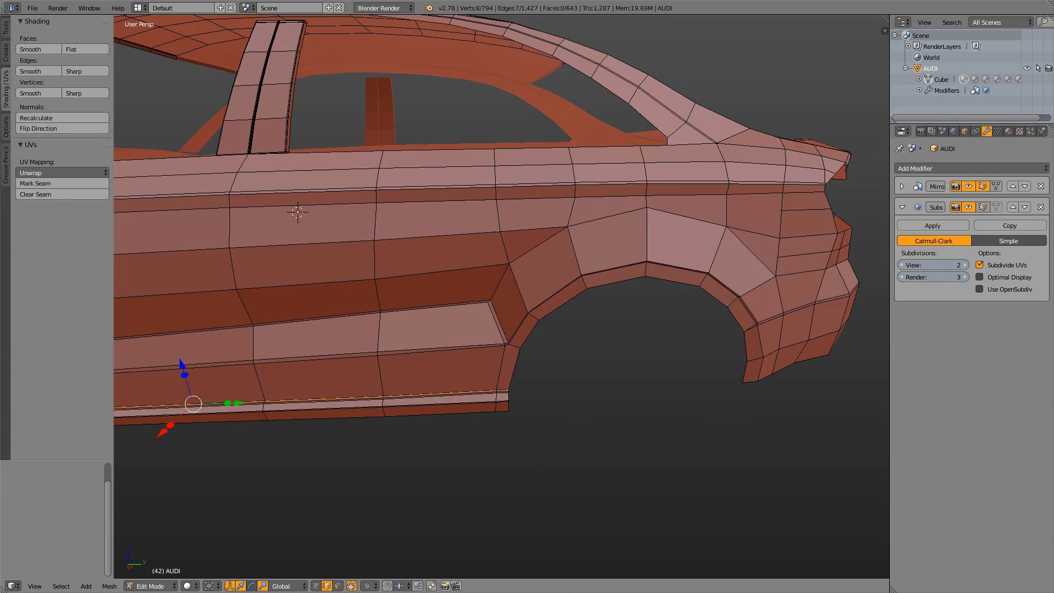
scroll(502, 297, "down", 4)
scroll(501, 297, "up", 2)
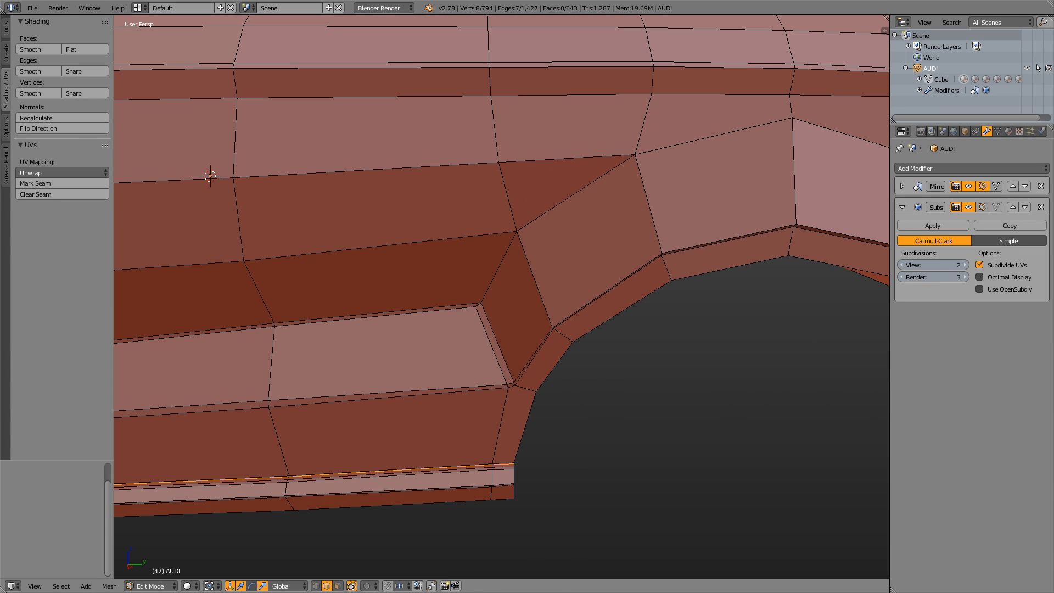
scroll(502, 297, "down", 4)
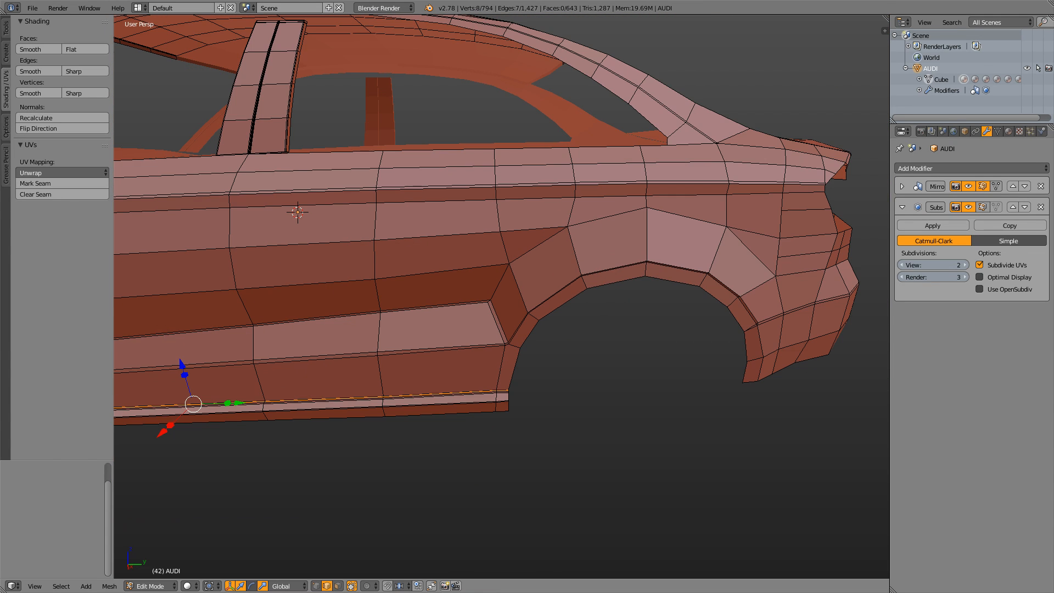
scroll(502, 297, "up", 3)
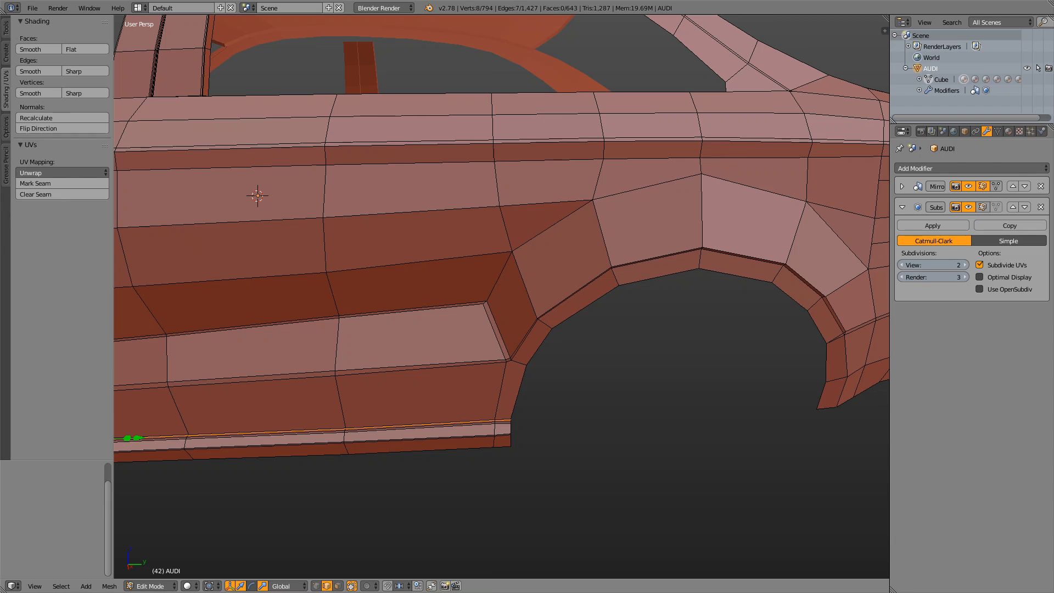
scroll(501, 297, "up", 1)
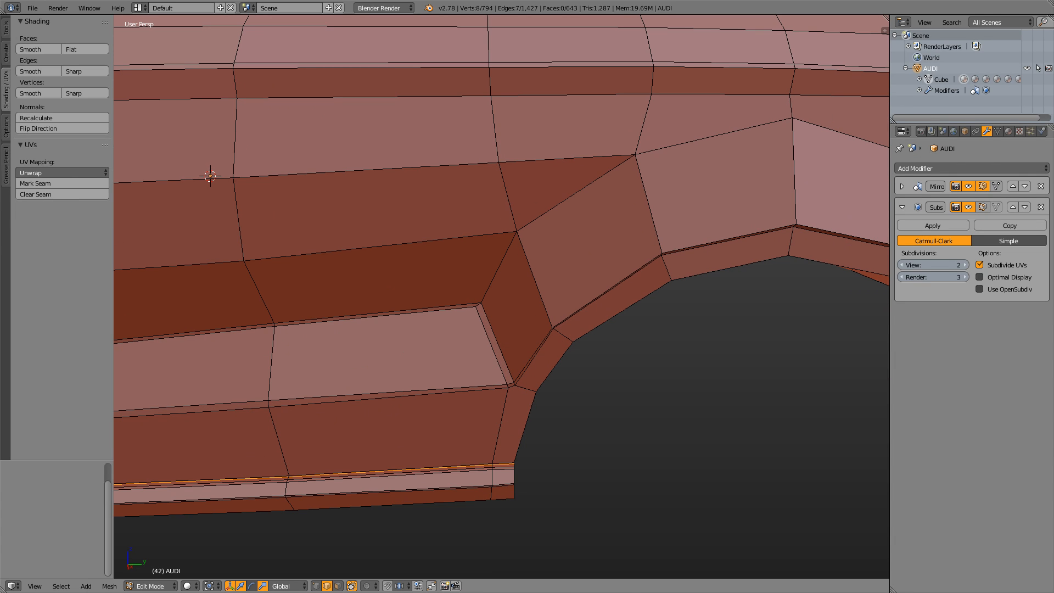
key("k")
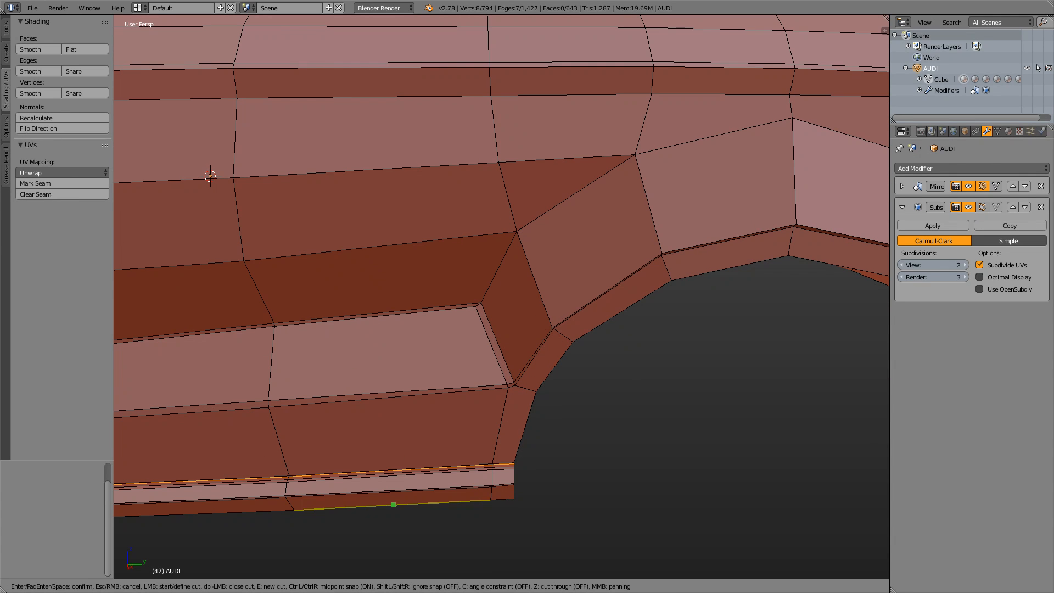
left_click(390, 506)
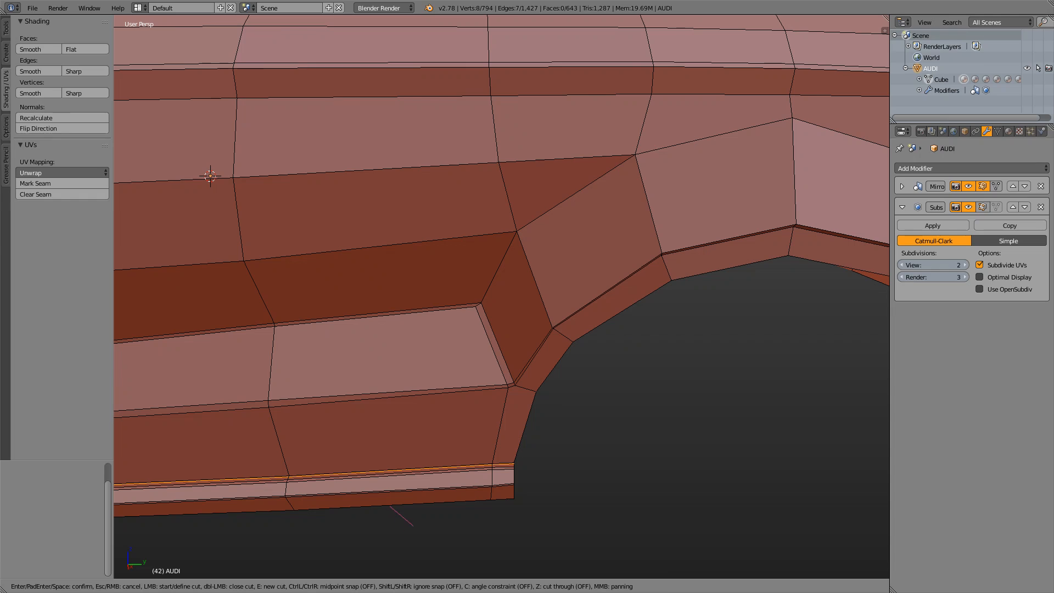
key("Escape")
Try a vertical knife cut from the midpoint of the side skirt's bottom edge to the upper edge of the door crease
key("k")
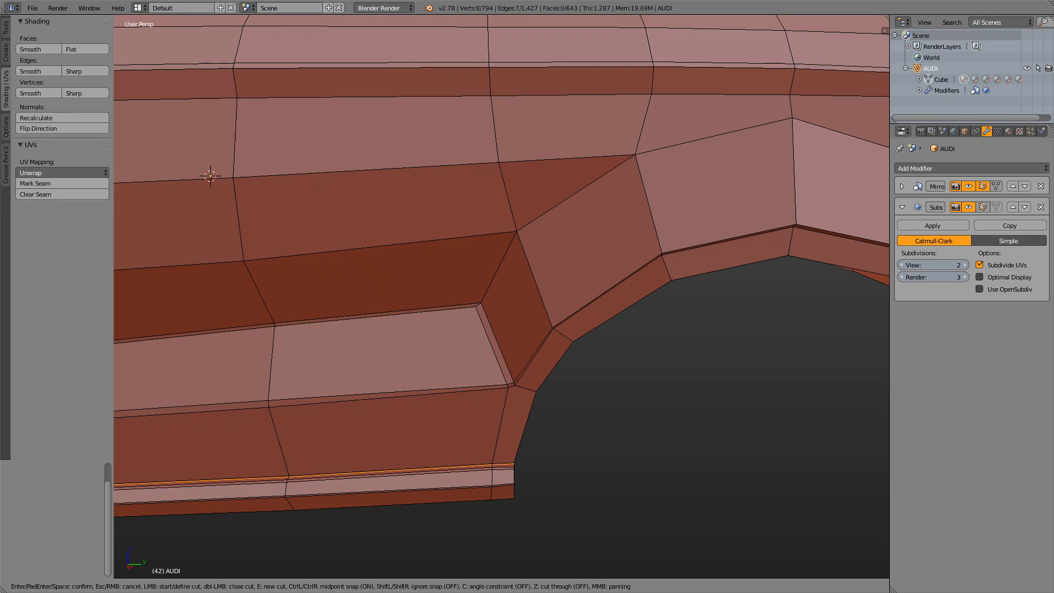
key("ctrl")
left_click(393, 505)
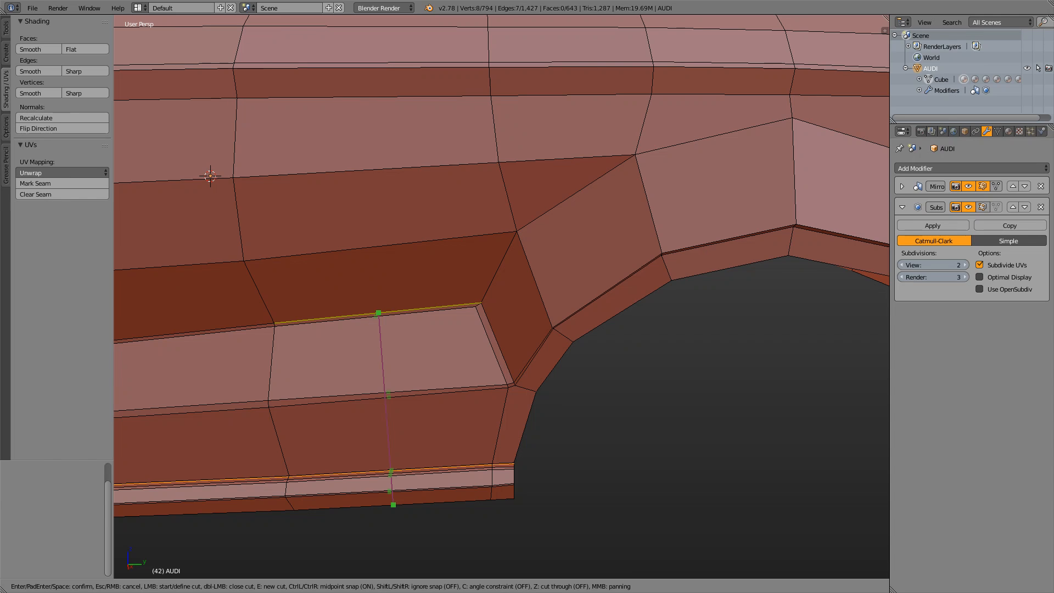
left_click(378, 313)
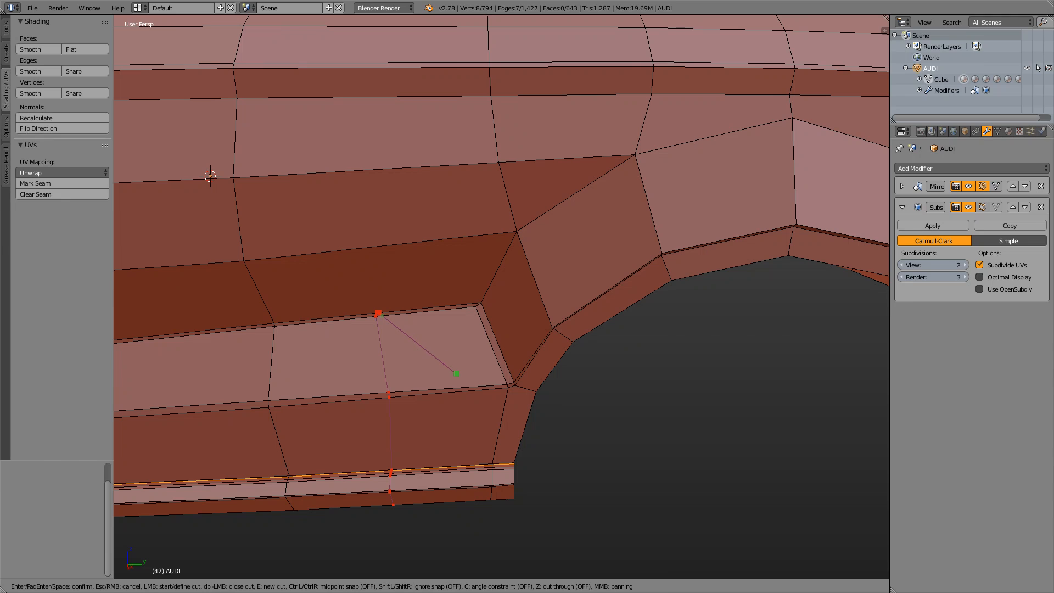
key("Return")
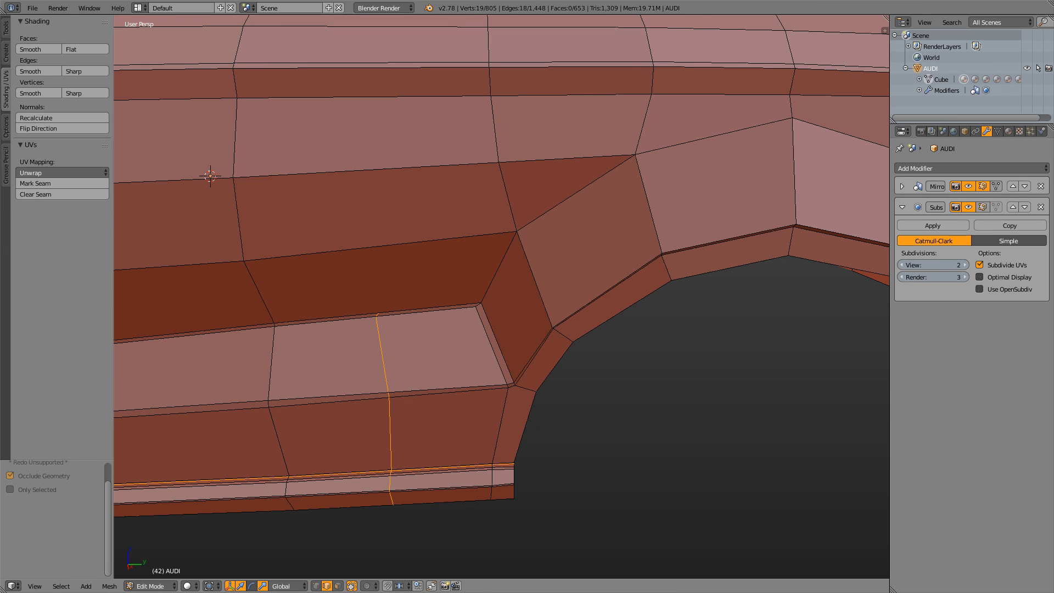
Compare the smoothed door crease with and without the knife cut in Object Mode, and leave the cut undone
key("Tab")
scroll(502, 296, "down", 4)
key("ctrl+z")
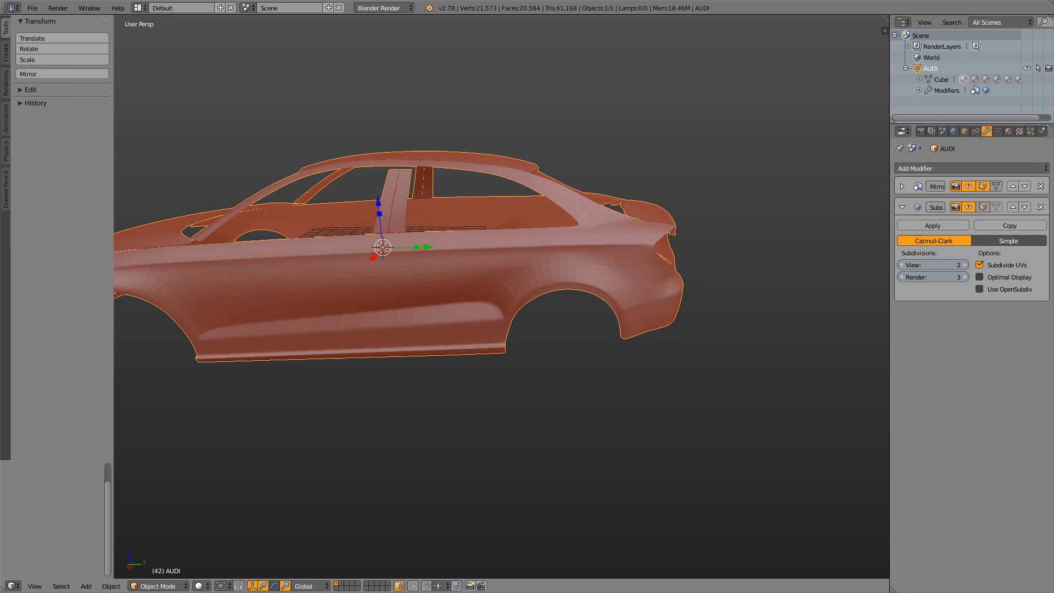
key("ctrl+shift+z")
key("ctrl+z")
scroll(501, 297, "up", 6)
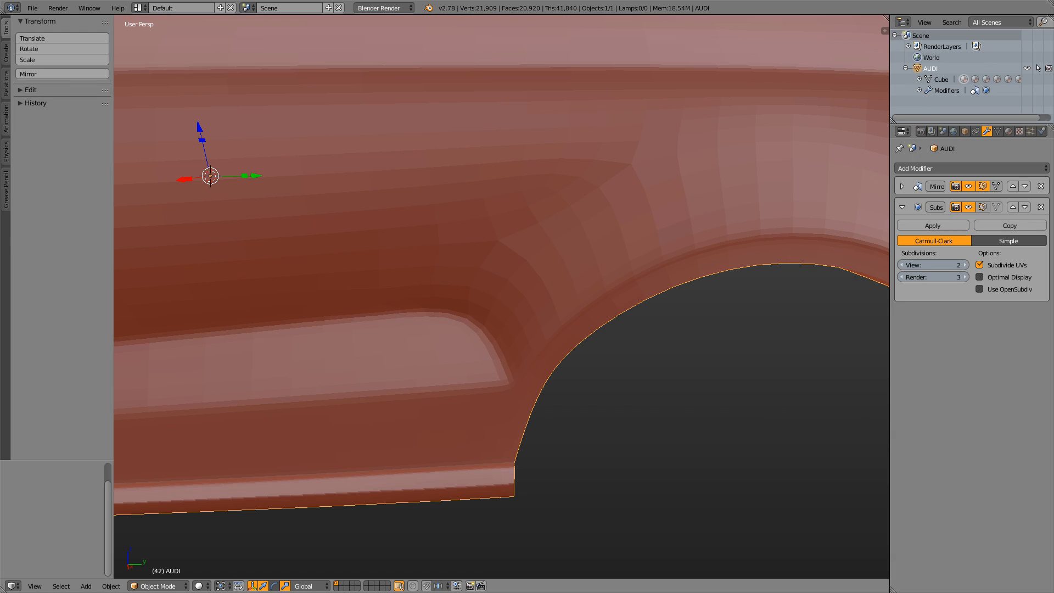
key("ctrl+shift+z")
key("ctrl+z")
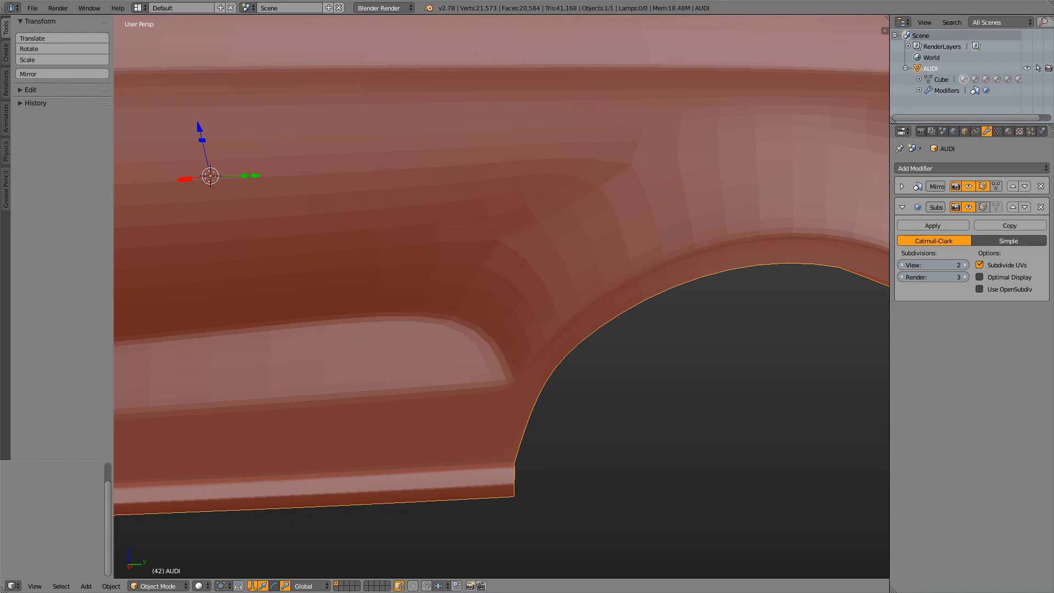
In Edit Mode, begin a new knife cut from the midpoint of the side skirt's bottom edge up to the door crease's lower edge
key("Tab")
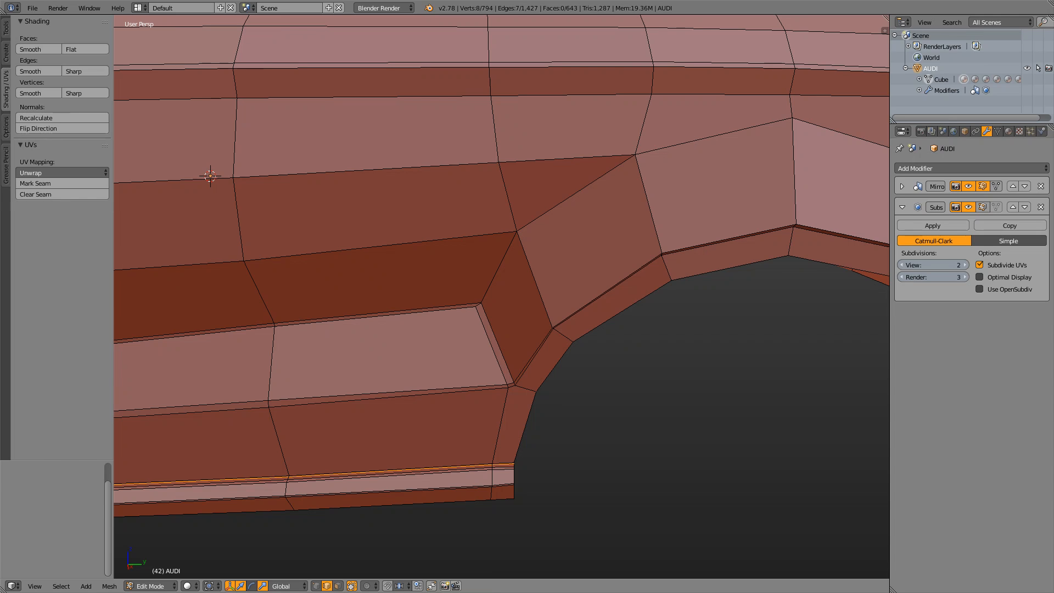
key("k")
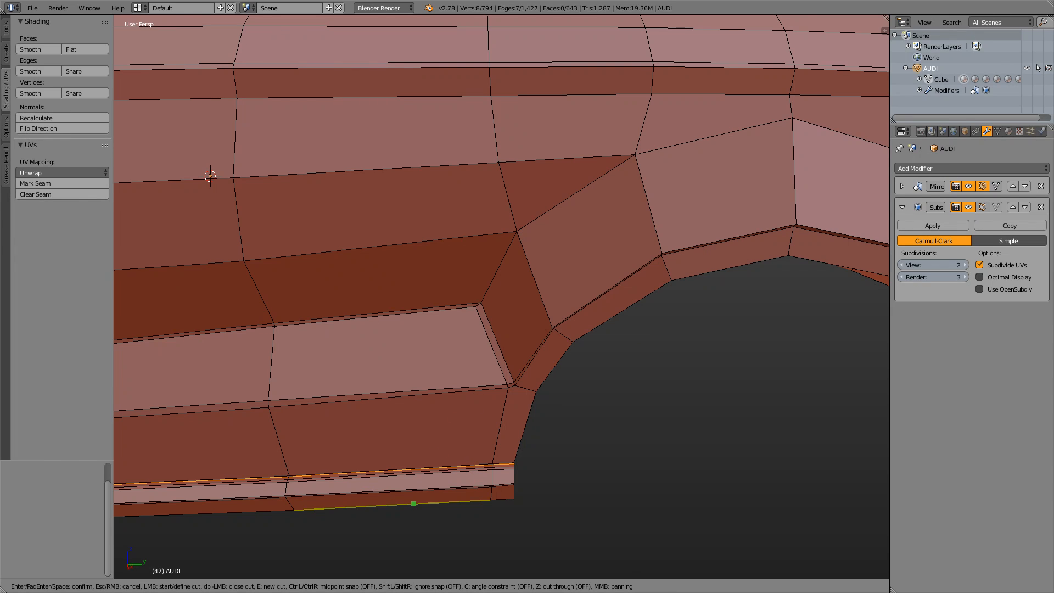
key("ctrl")
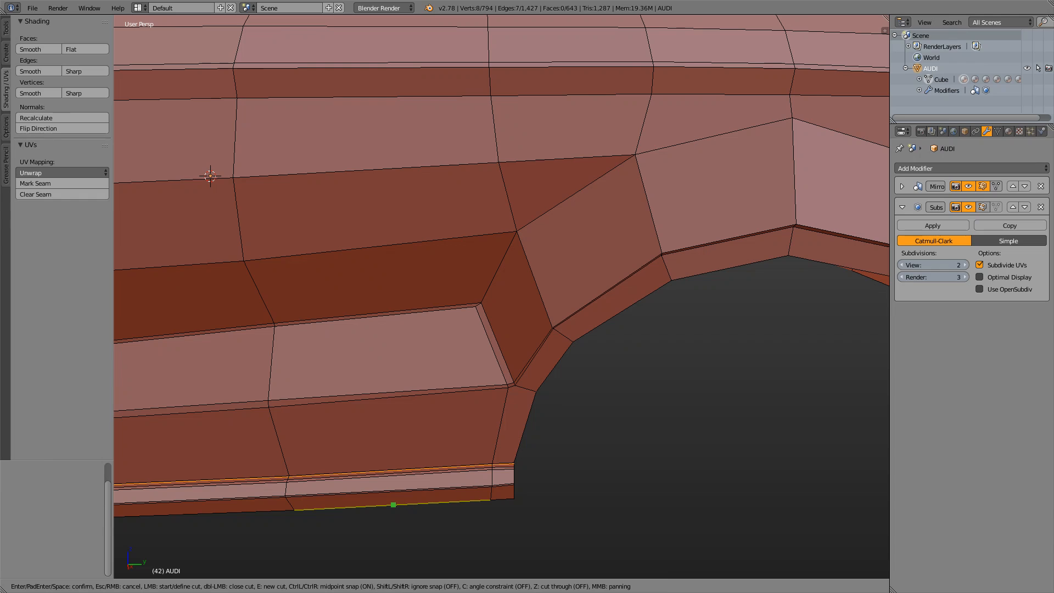
left_click(392, 504)
left_click(392, 470)
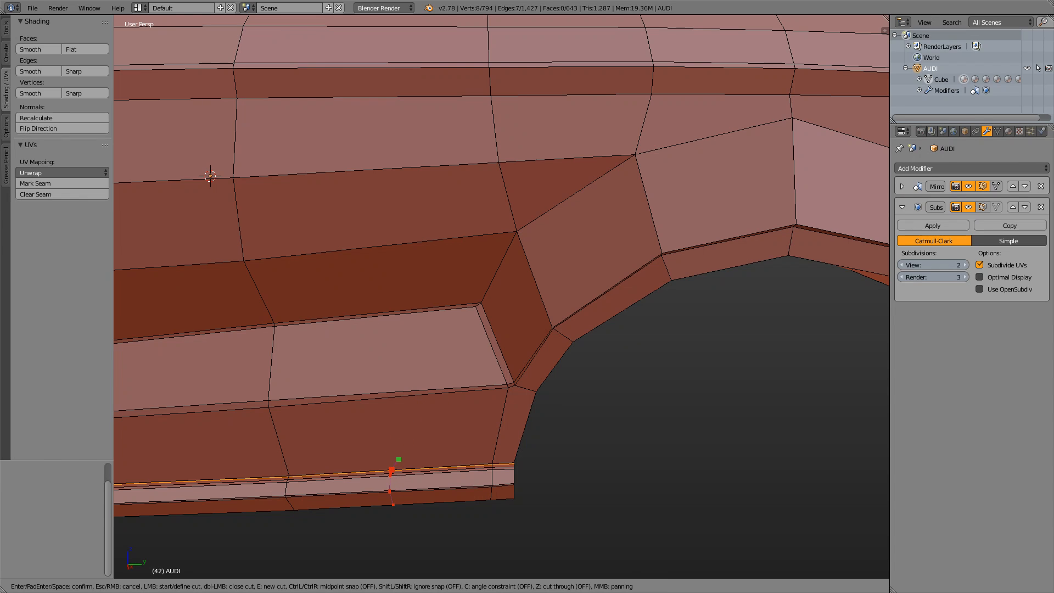
key("ctrl")
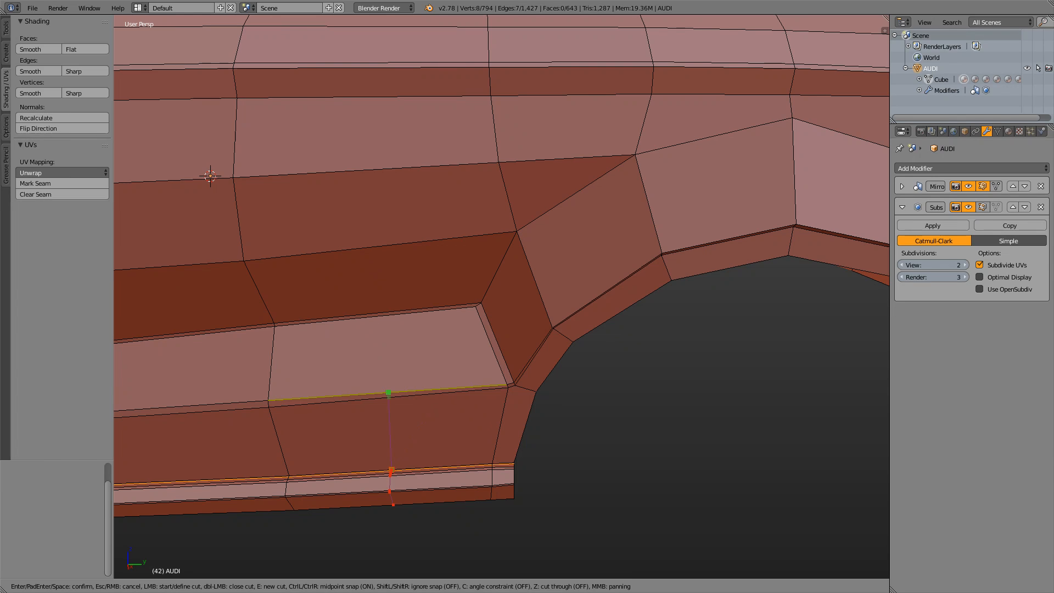
left_click(389, 393, "ctrl")
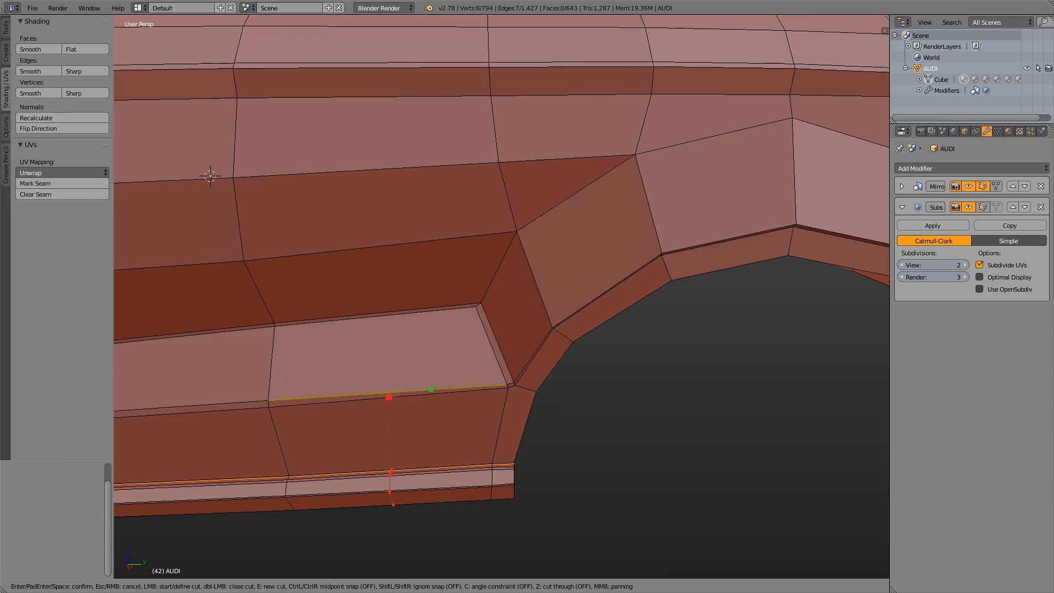
Continue the knife cut diagonally rearward across the crease face and its narrow upper border, and complete the cut
key("ctrl")
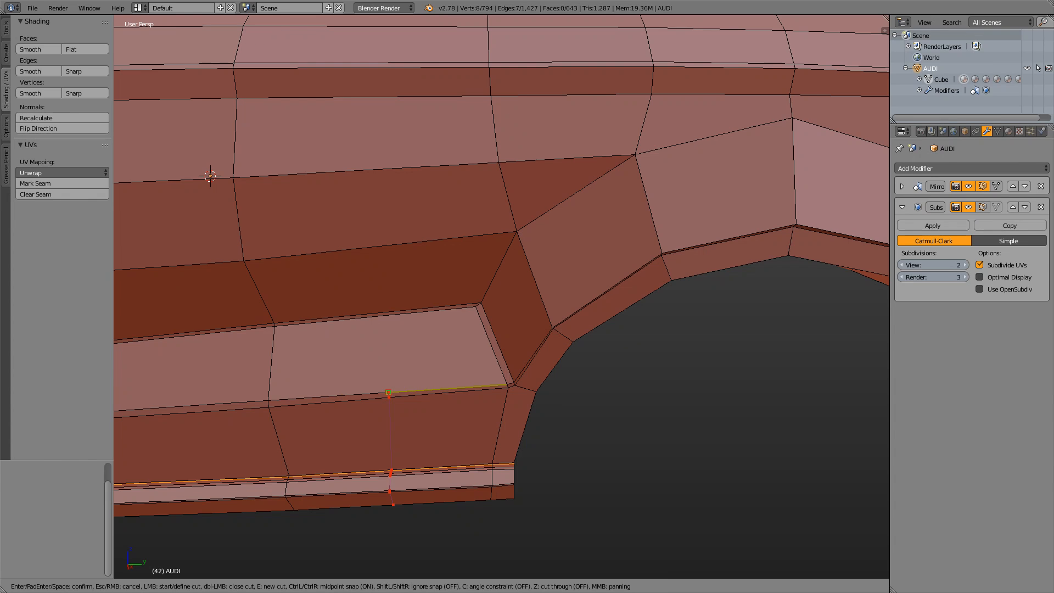
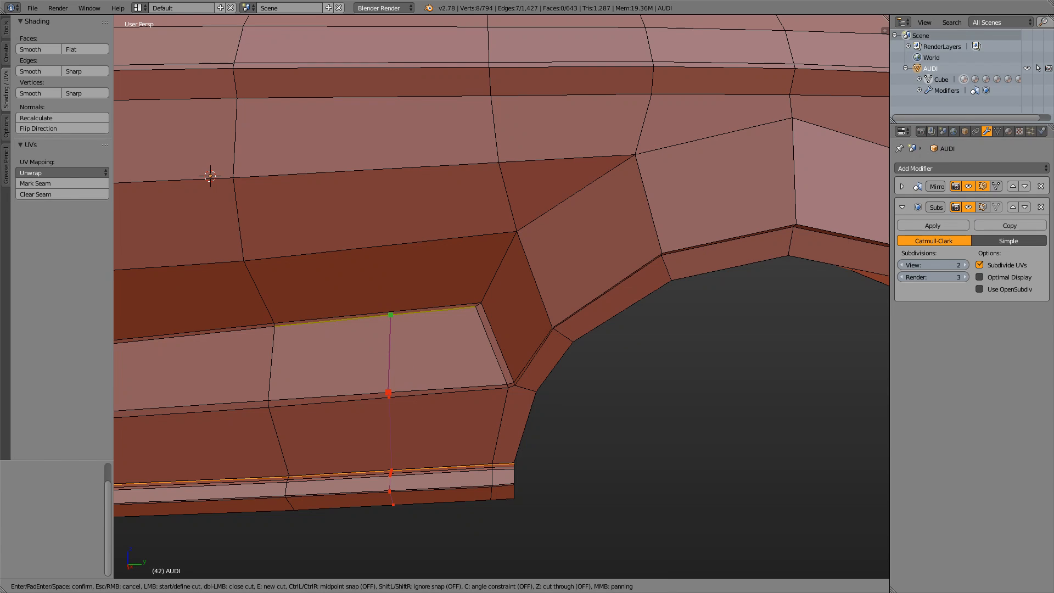
key("ctrl")
scroll(431, 308, "up", 5)
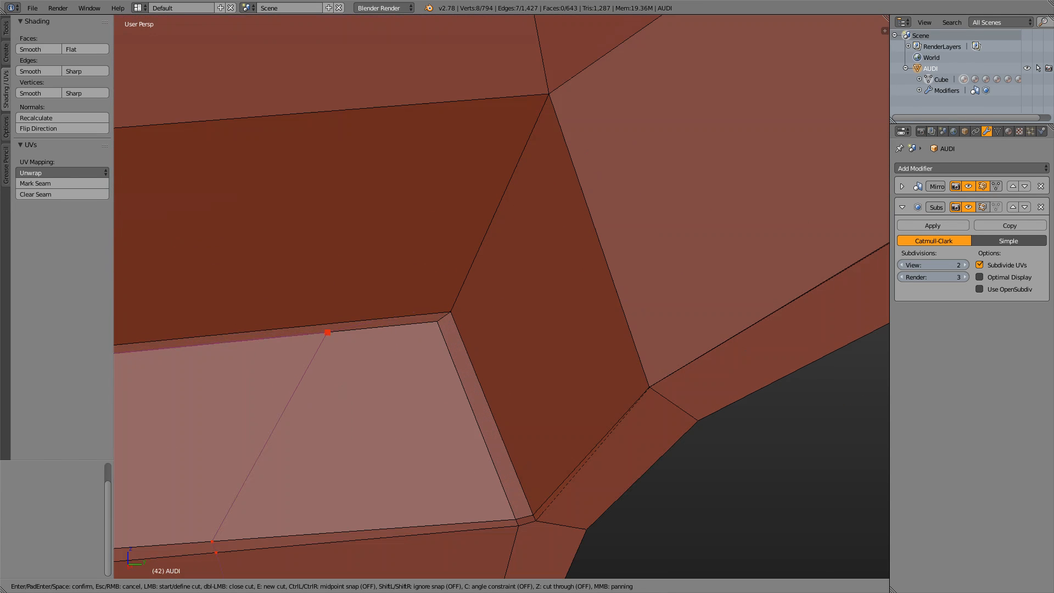
left_click(324, 324)
scroll(324, 324, "down", 3)
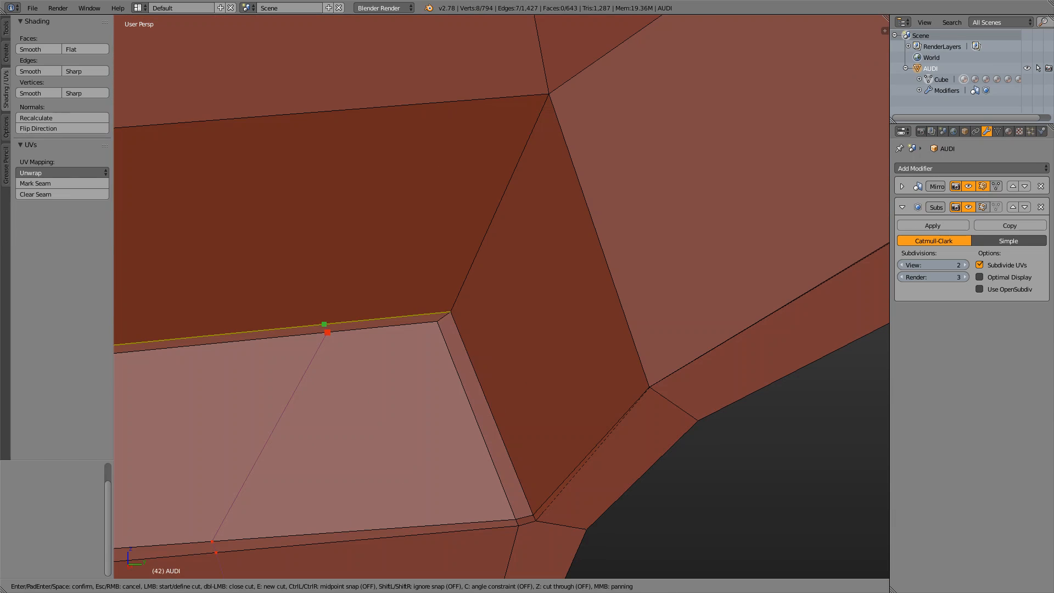
left_click(326, 324)
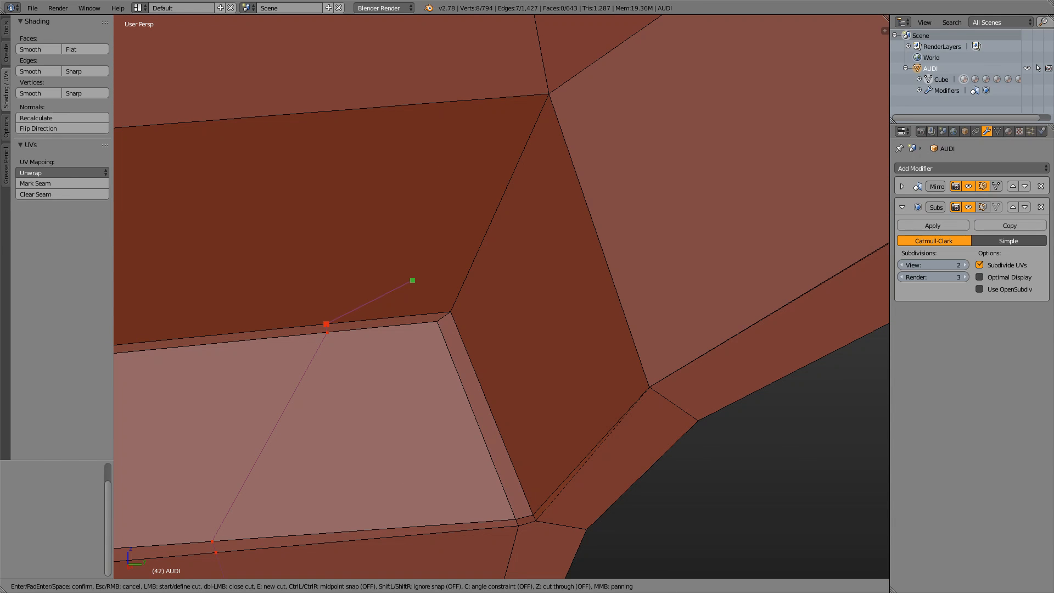
key("Return")
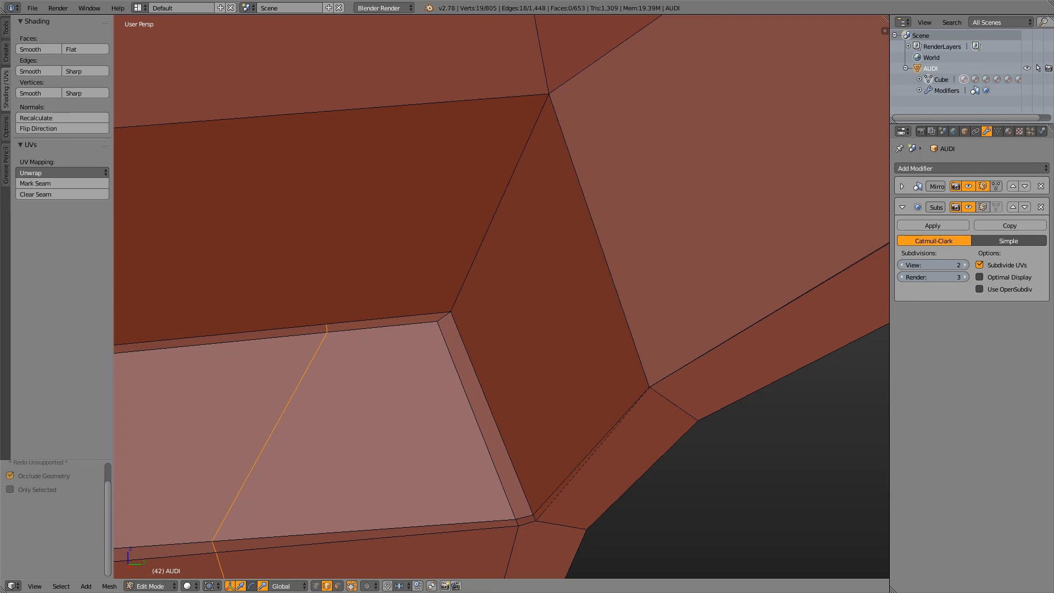
Check the smoothed door crease and rear wheel arch in Object Mode from an angled side view
key("Tab")
scroll(501, 296, "down", 11)
middle_click_drag(501, 296, 527, 299)
scroll(501, 296, "up", 3)
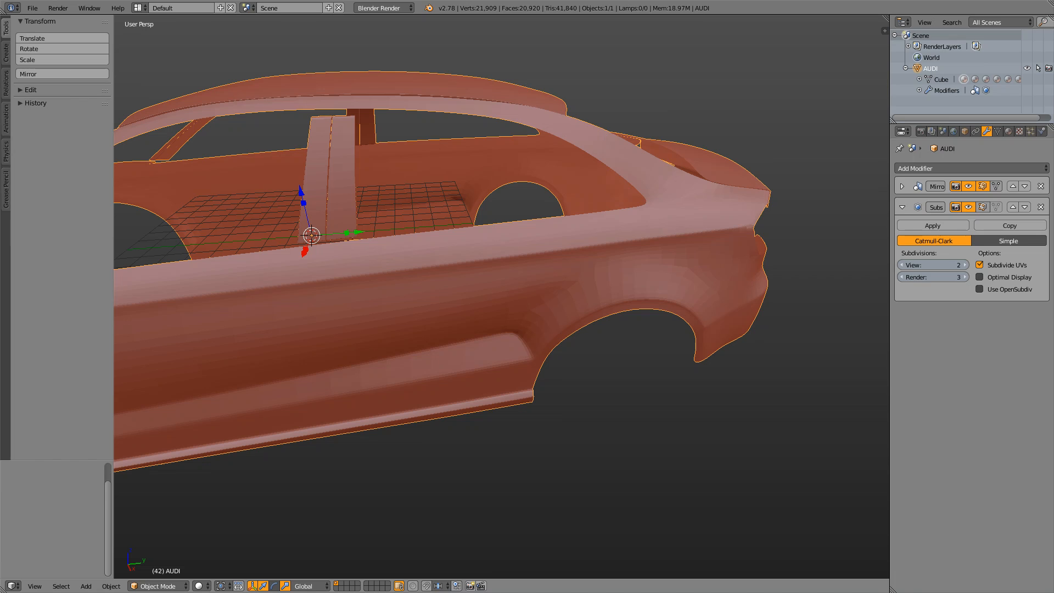
Examine the smoothed side panel and lower door crease of the car body from several angles
scroll(501, 296, "up", 3)
scroll(501, 296, "down", 4)
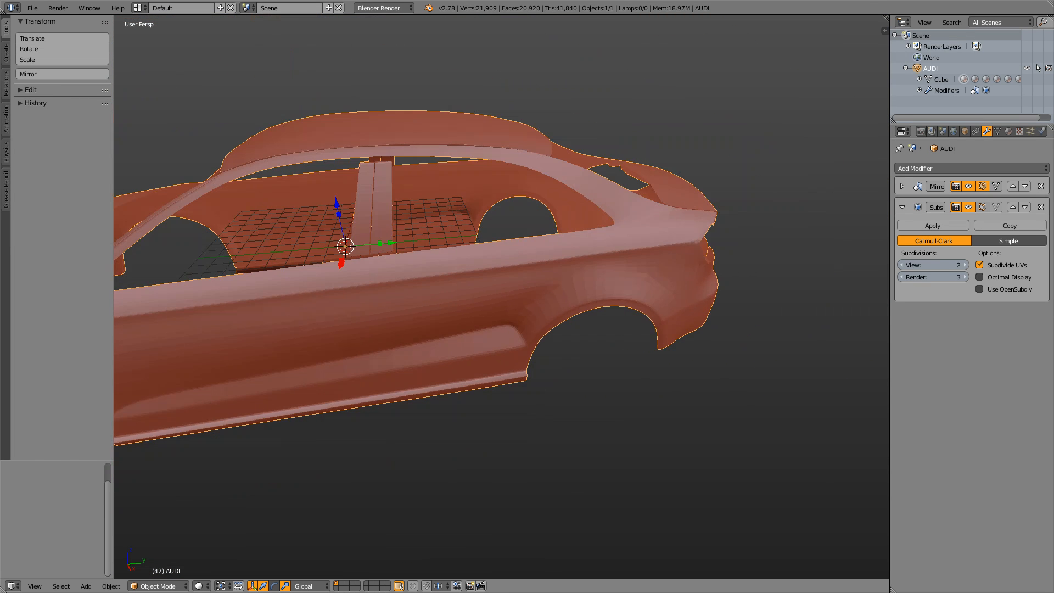
scroll(501, 296, "up", 3)
middle_click_drag(501, 318, 515, 292)
scroll(501, 296, "down", 3)
scroll(501, 296, "down", 4)
scroll(458, 314, "up", 3)
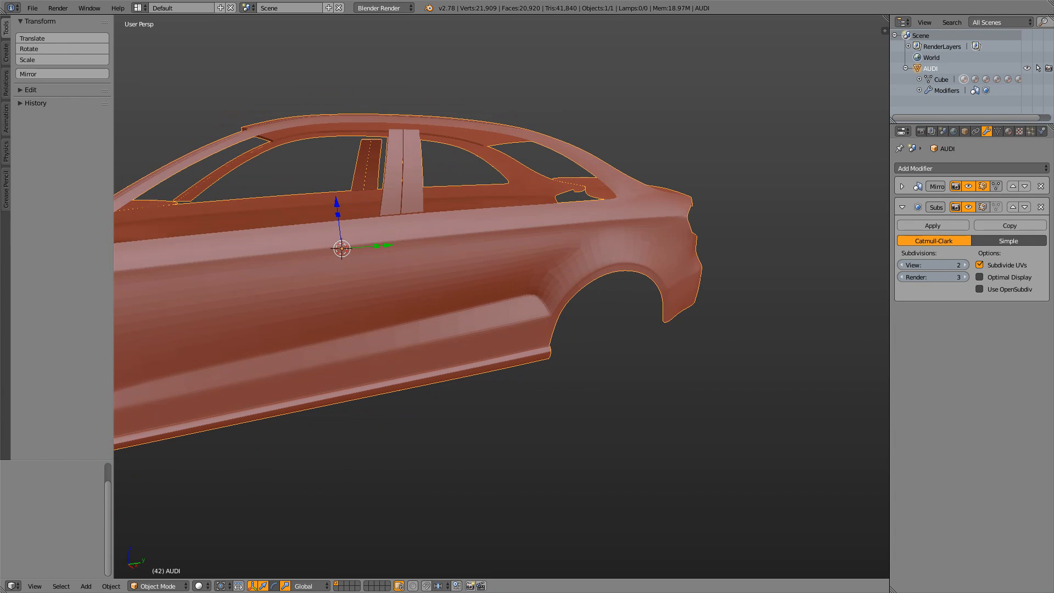
middle_click_drag(515, 292, 560, 321)
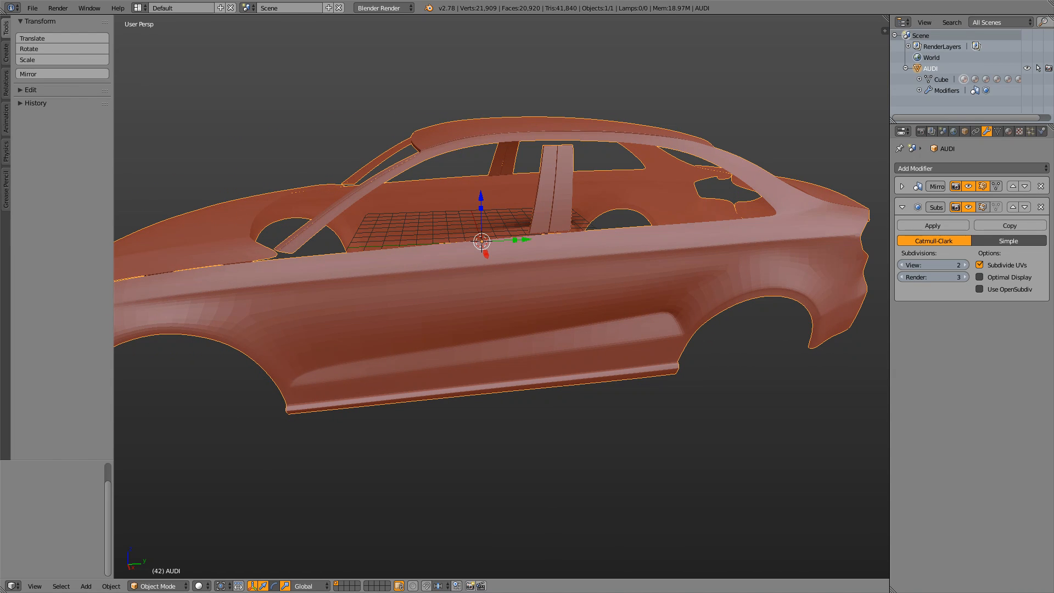
scroll(501, 296, "down", 4)
scroll(501, 297, "up", 7)
Compare the door crease near the rear wheel arch with the reference photo, in both edit and object mode
key("alt+Tab")
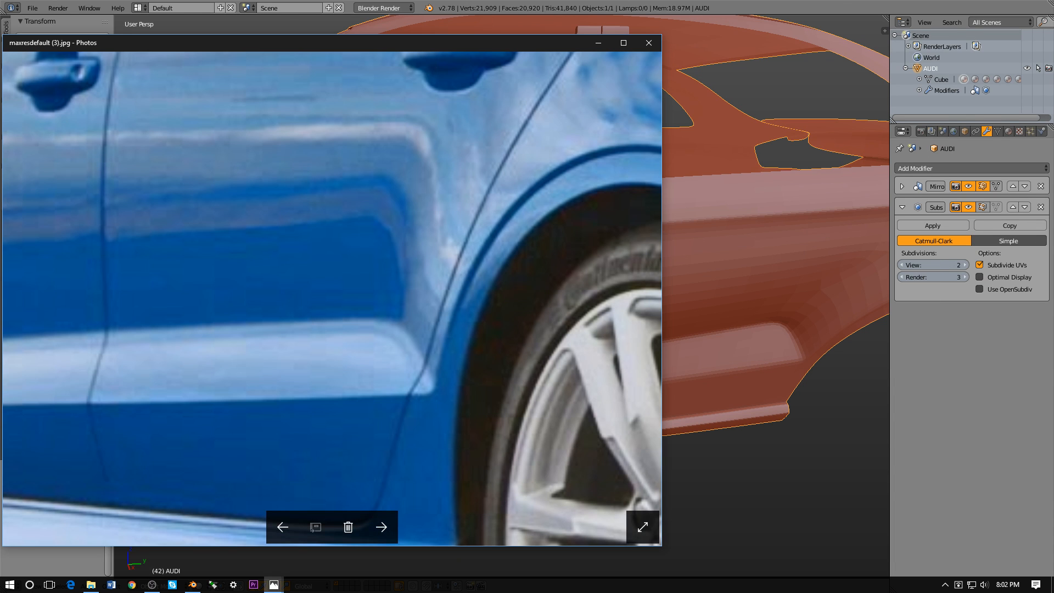
key("alt+Tab")
middle_click_drag(501, 296, 450, 302)
key("Tab")
key("Tab")
key("Tab")
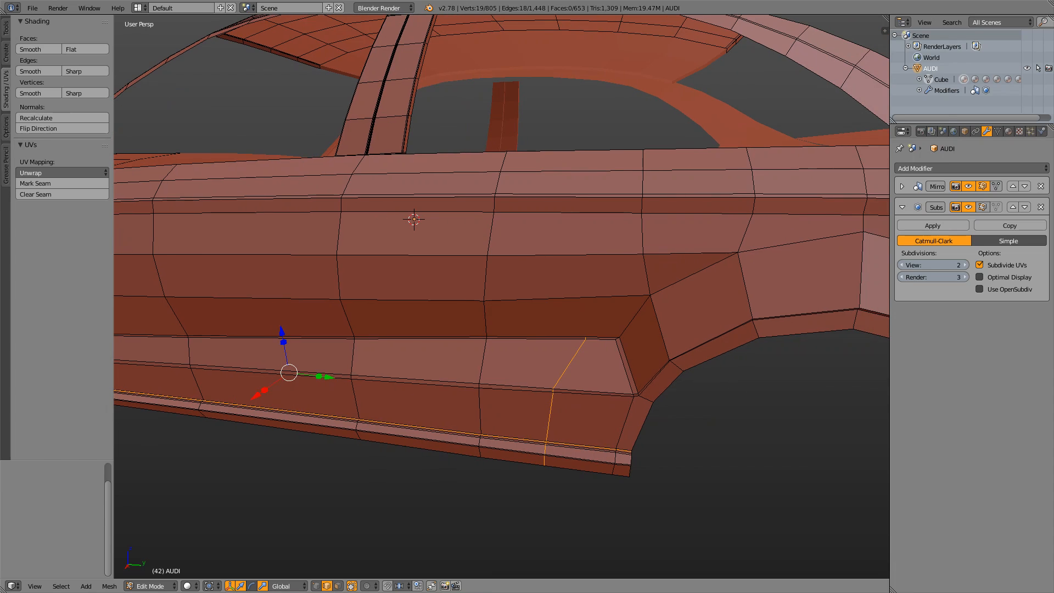
key("Tab")
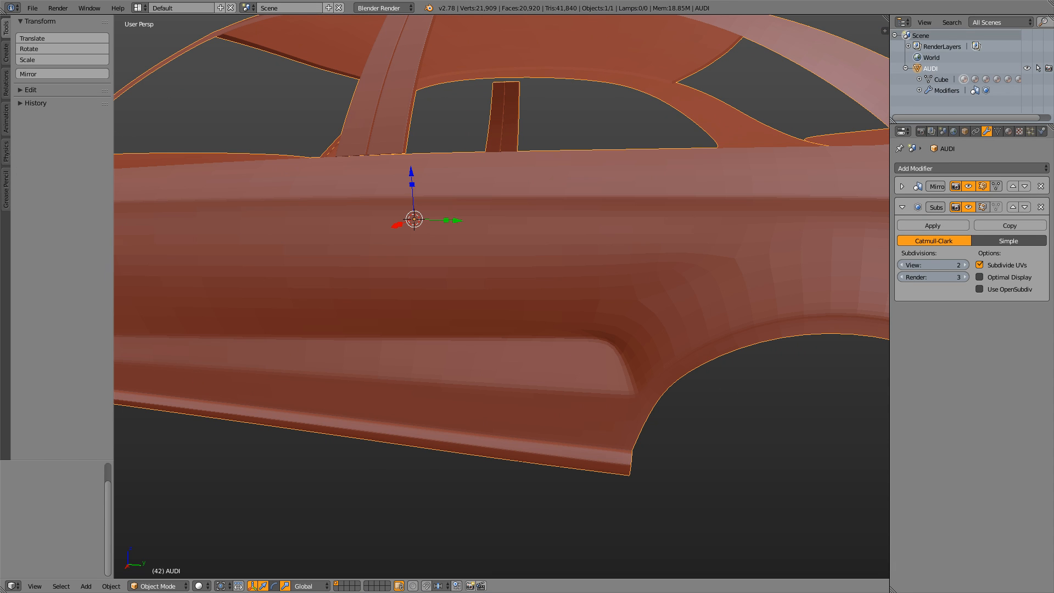
Save the project over the existing file audi-a3-vid-09.blend
scroll(450, 303, "down", 3)
middle_click_drag(450, 303, 428, 305)
key("ctrl+s")
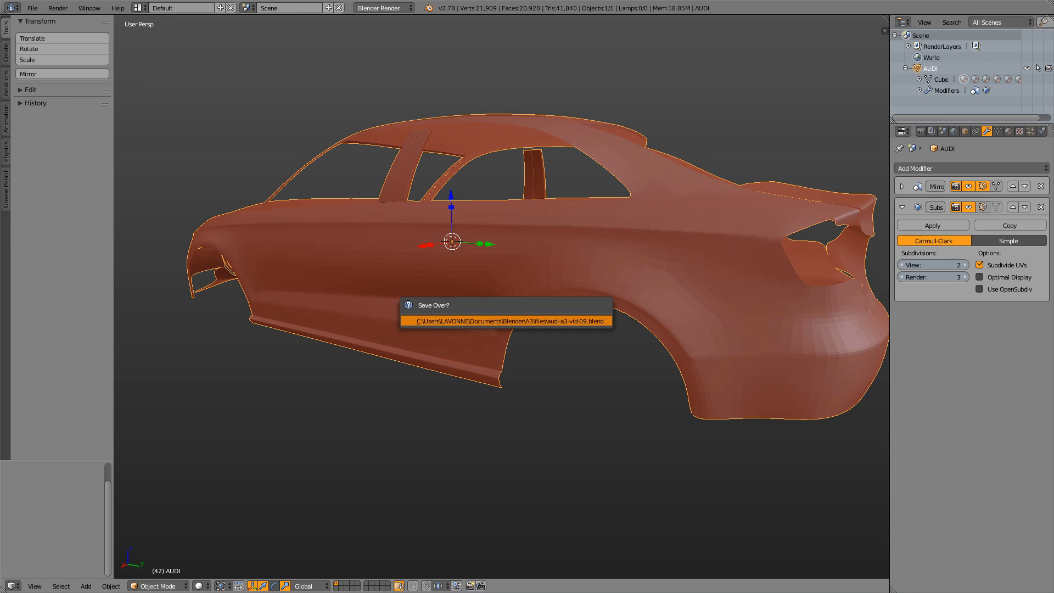
key("Return")
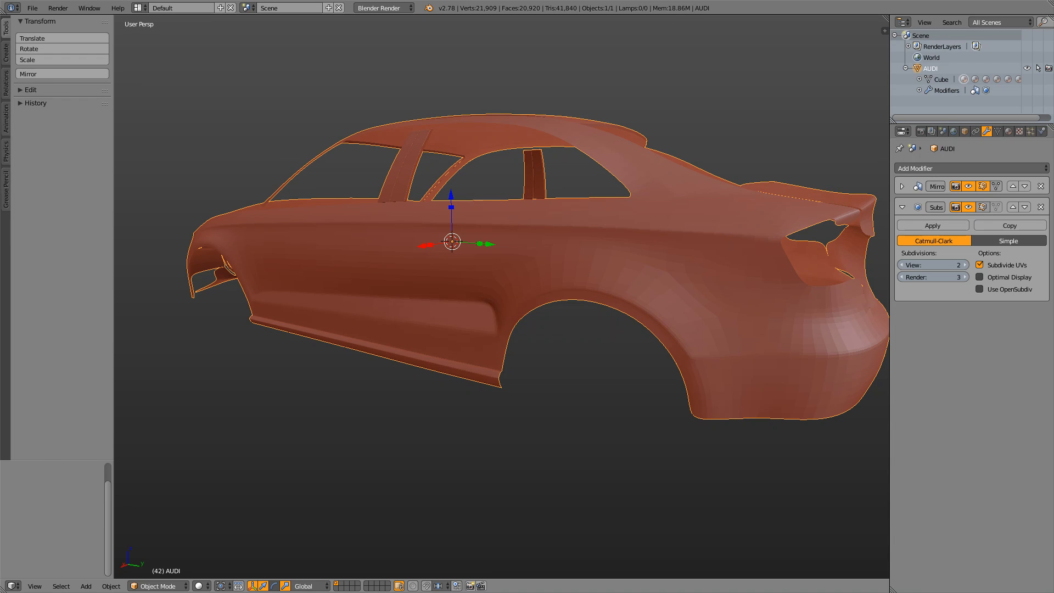
Inspect the front end, fender and side of the car body from the front quarter, in smoothed and mesh form
middle_click_drag(428, 306, 631, 320)
scroll(533, 307, "down", 2)
key("Tab")
key("Tab")
key("alt+Tab")
key("alt+Tab")
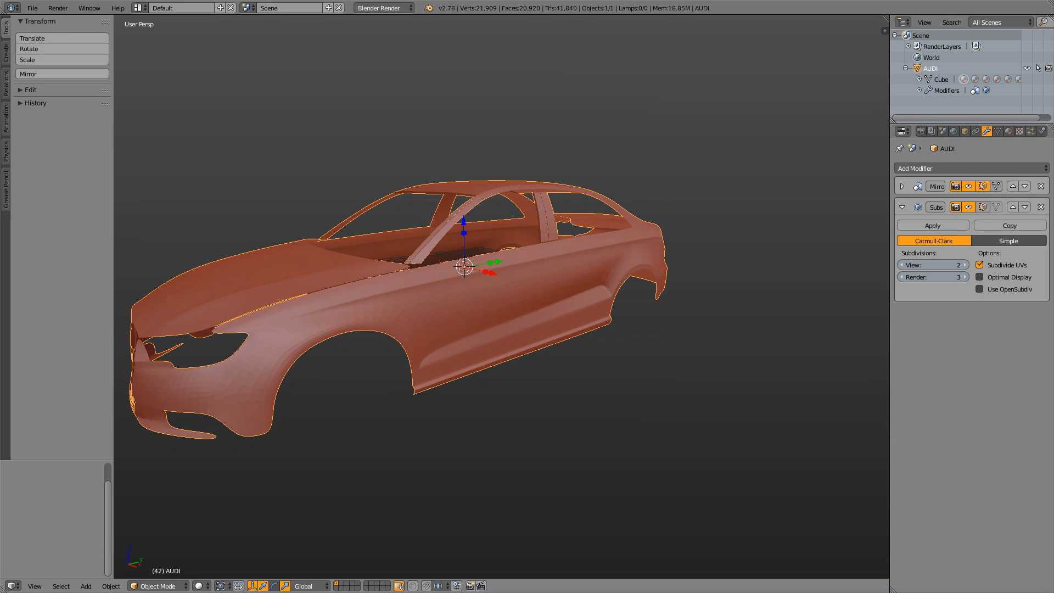
middle_click_drag(615, 318, 584, 382)
scroll(448, 302, "down", 3)
scroll(447, 302, "up", 2)
middle_click_drag(585, 382, 719, 379)
middle_click_drag(549, 340, 603, 326, "shift")
mouse_move(603, 326)
middle_mouse_down()
mouse_move(678, 334)
mouse_move(615, 328)
mouse_move(636, 327)
middle_mouse_up()
scroll(678, 335, "up", 3)
key("Tab")
scroll(502, 296, "up", 1)
scroll(502, 296, "down", 1)
scroll(502, 296, "up", 1)
Compare the smoothed front fender and hood lines with the side blueprint in solid and wireframe display
key("KP_3")
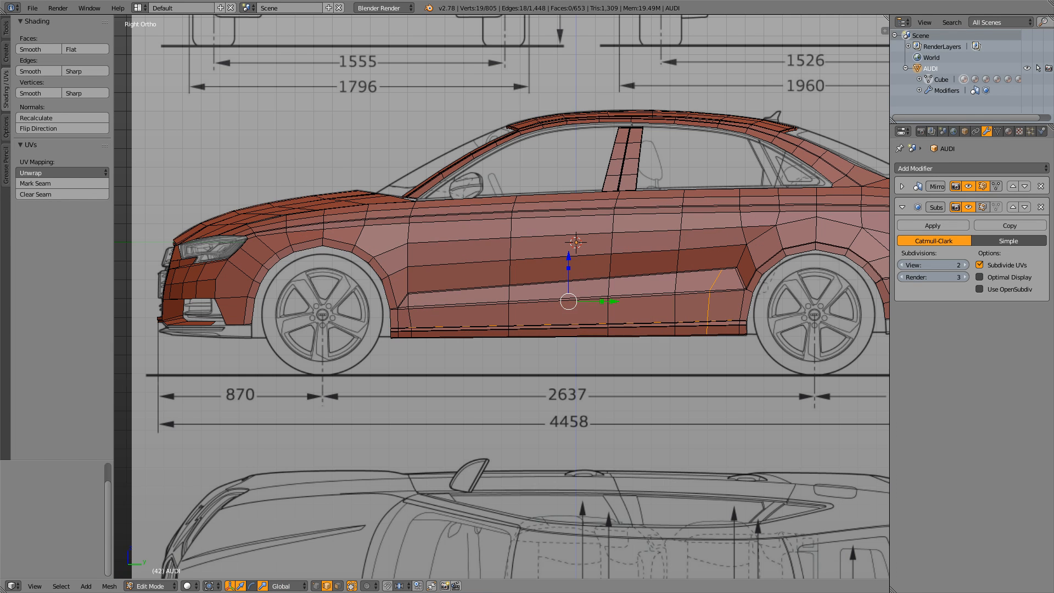
key("KP_1")
key("z")
key("z")
key("KP_3")
scroll(240, 263, "up", 4)
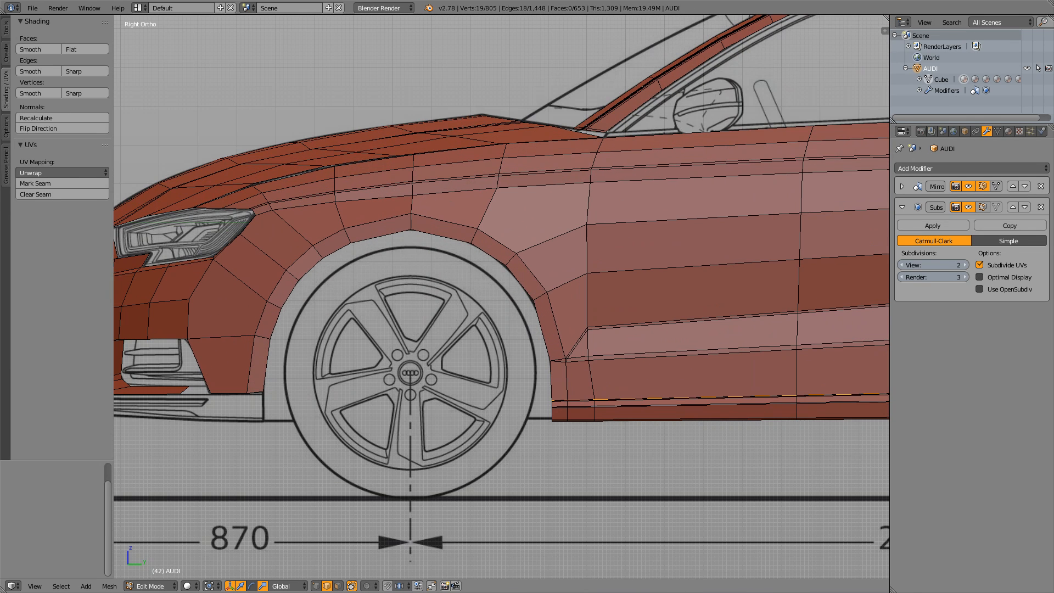
key("Tab")
key("Tab")
key("Tab")
key("z")
key("z")
key("z")
middle_click_drag(501, 296, 553, 415, "shift")
scroll(502, 296, "up", 3)
scroll(502, 296, "down", 2)
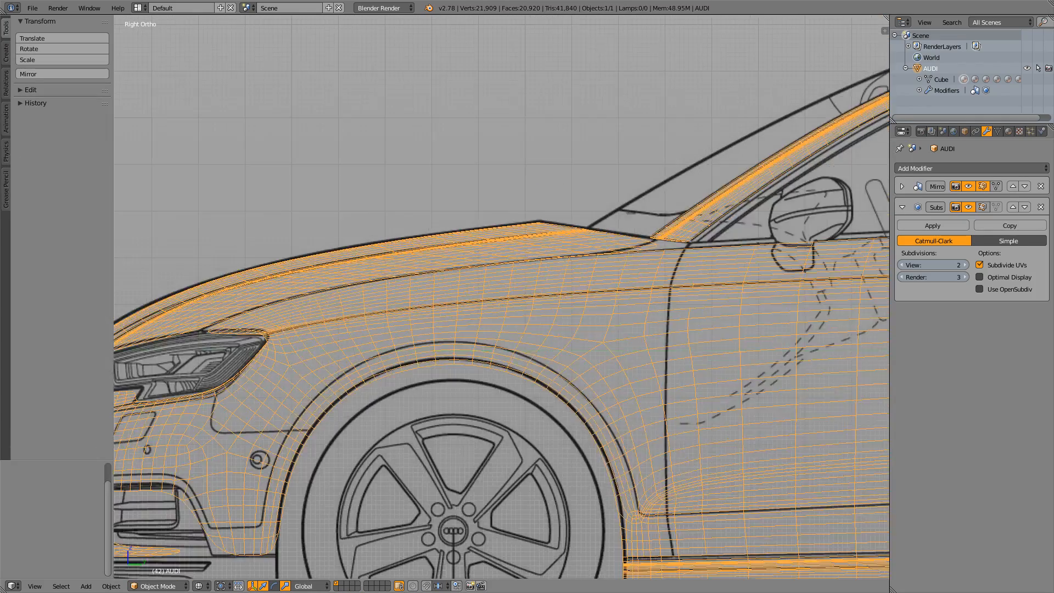
Examine how the mesh edges around the front wheel arch follow the arch lines of the side blueprint
scroll(502, 296, "up", 4)
key("z")
key("z")
key("Tab")
key("Tab")
key("Tab")
key("Tab")
key("Tab")
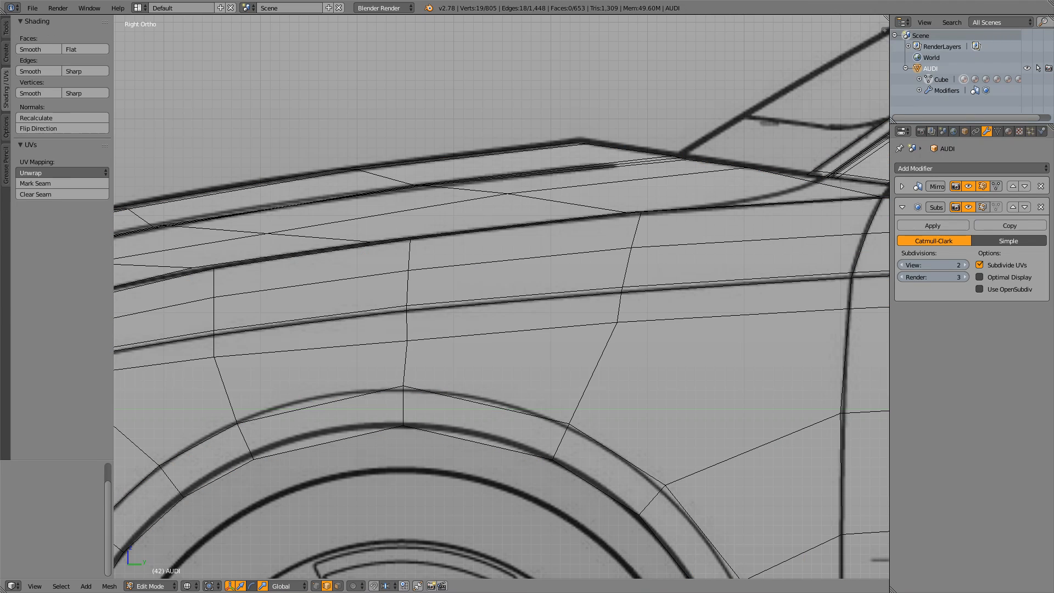
key("Tab")
key("Tab")
middle_click_drag(461, 406, 497, 143, "shift")
scroll(501, 296, "down", 3)
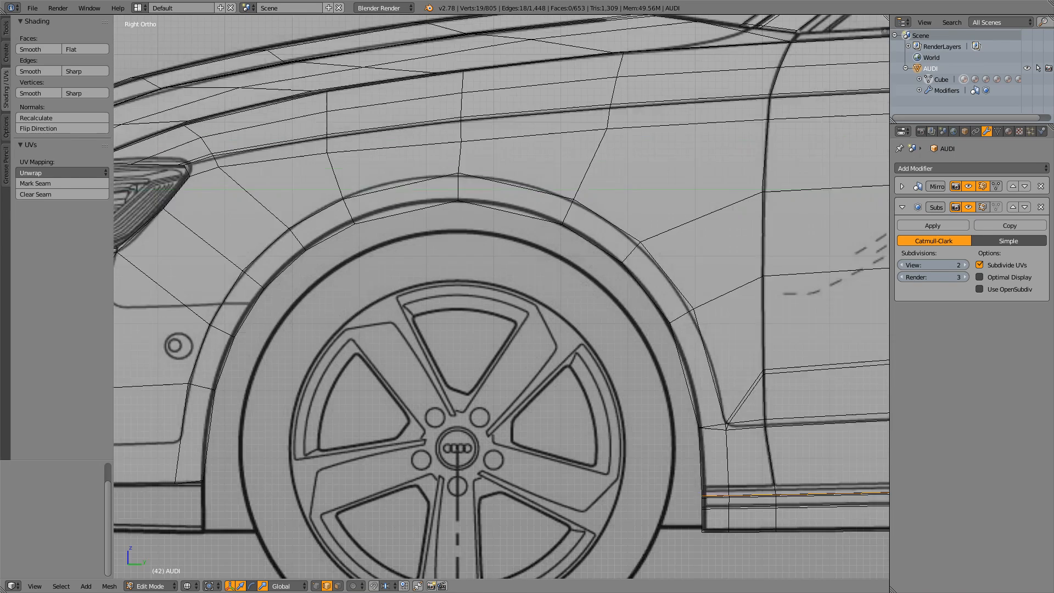
key("z")
key("z")
key("z")
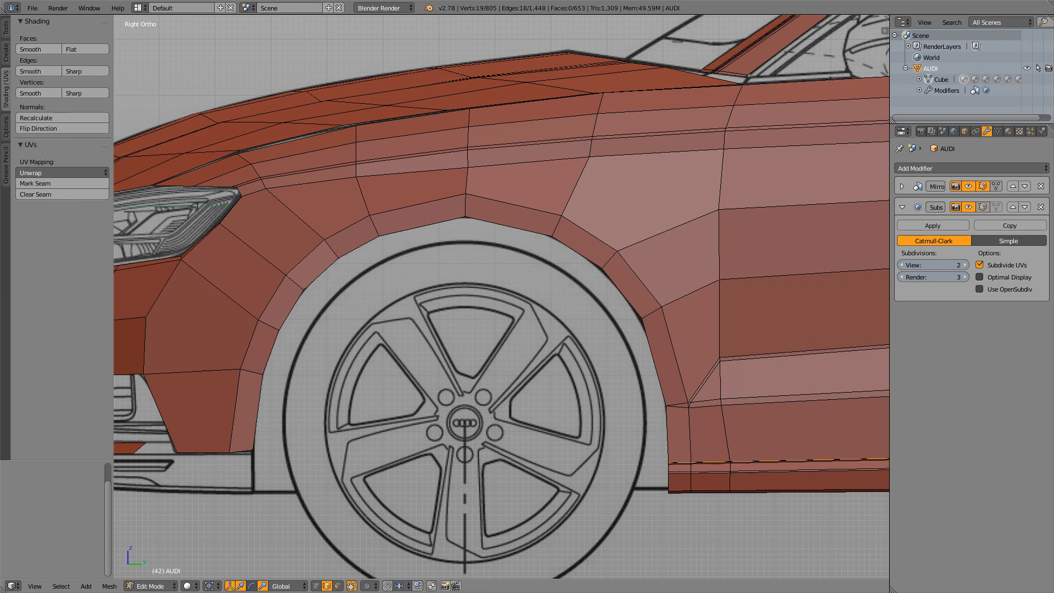
key("z")
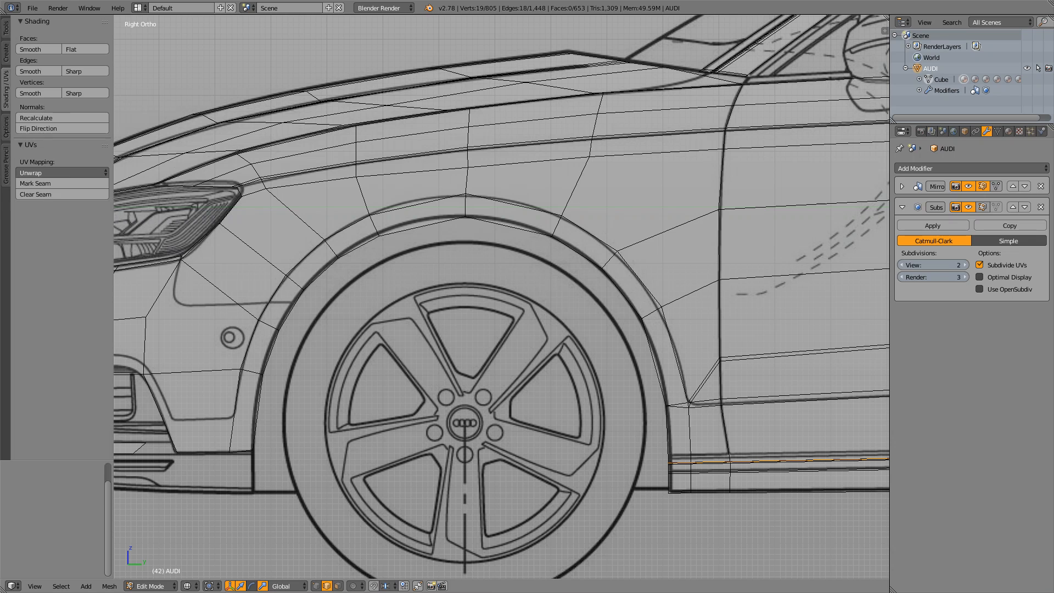
Check both reference photos for the shape of the crease around the front wheel arch
key("alt+Tab")
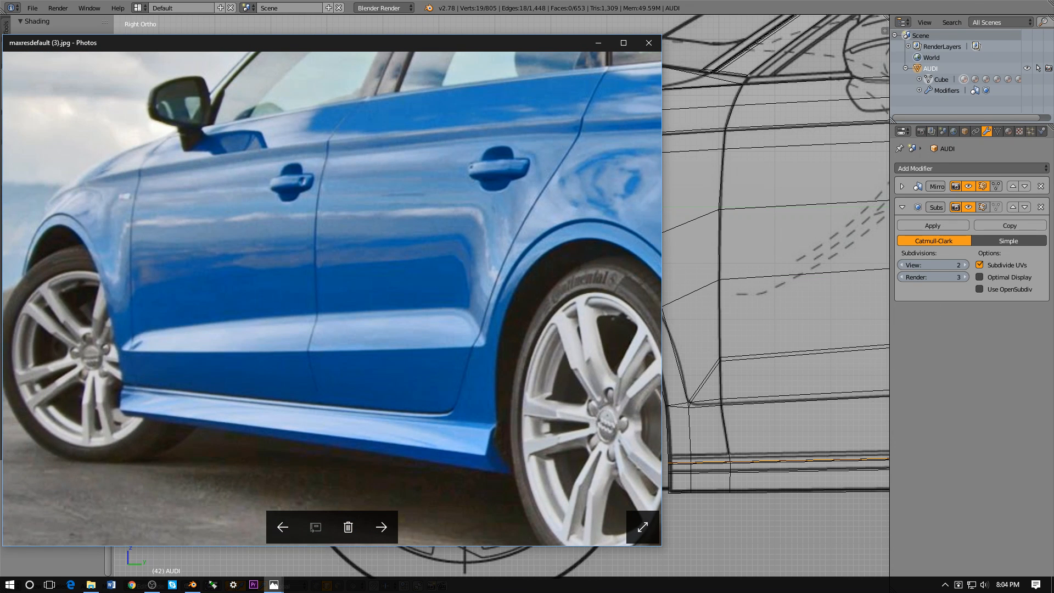
key("alt+Tab")
key("Tab")
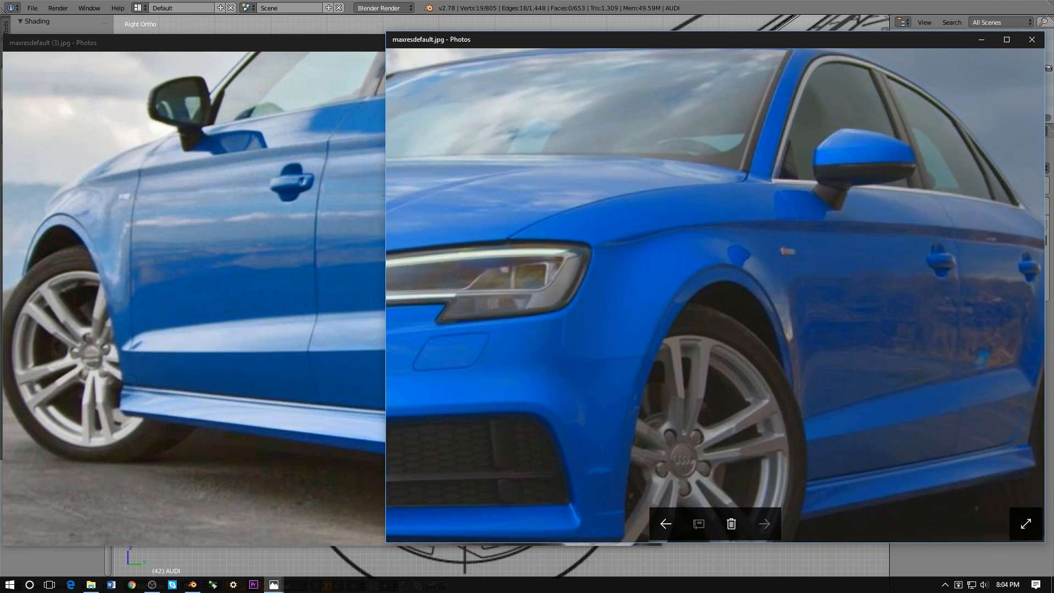
key("alt+Tab")
key("Tab")
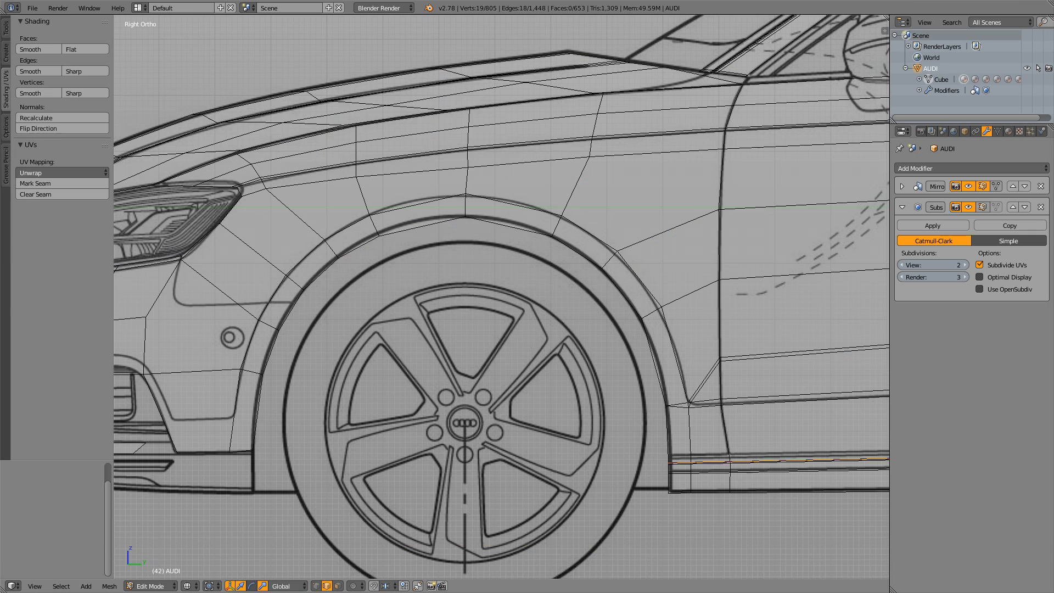
key("Tab")
key("Tab")
key("z")
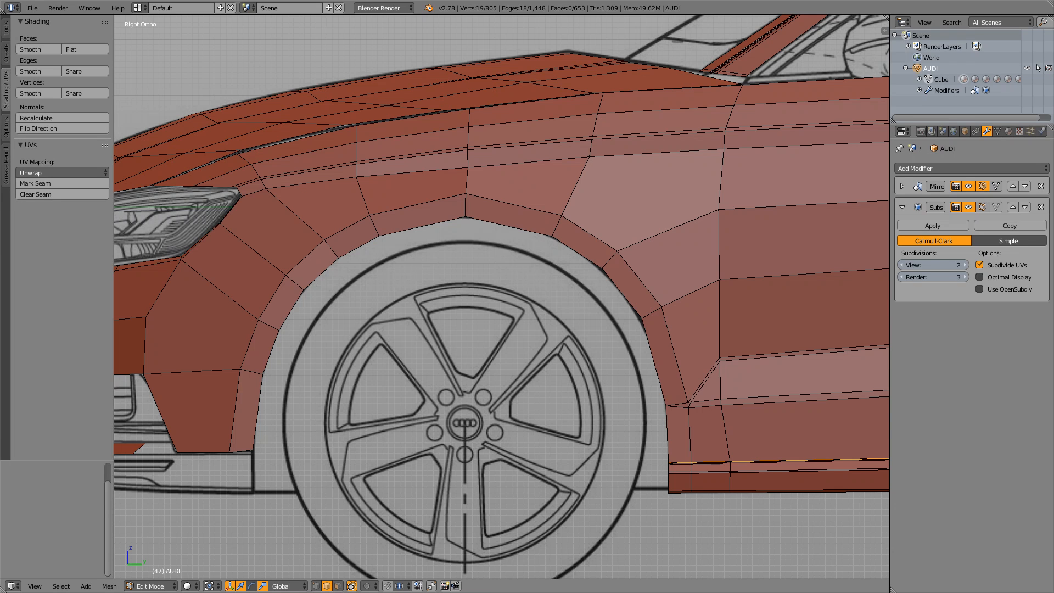
Compare the double edge around the rear wheel arch with the front wheel arch in the side view
scroll(502, 296, "down", 7)
middle_click_drag(700, 288, 303, 304, "shift")
scroll(501, 297, "up", 11)
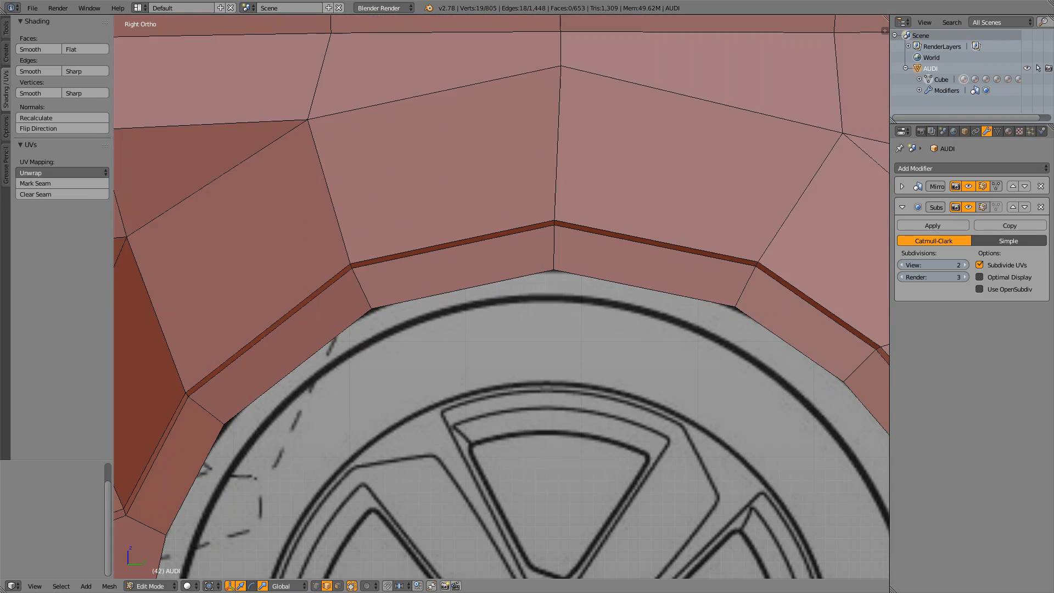
scroll(502, 296, "down", 6)
middle_click_drag(148, 307, 861, 308, "shift")
middle_click_drag(286, 312, 736, 296, "shift")
scroll(502, 296, "down", 3)
scroll(502, 296, "up", 4)
key("Tab")
key("Tab")
key("Tab")
key("Tab")
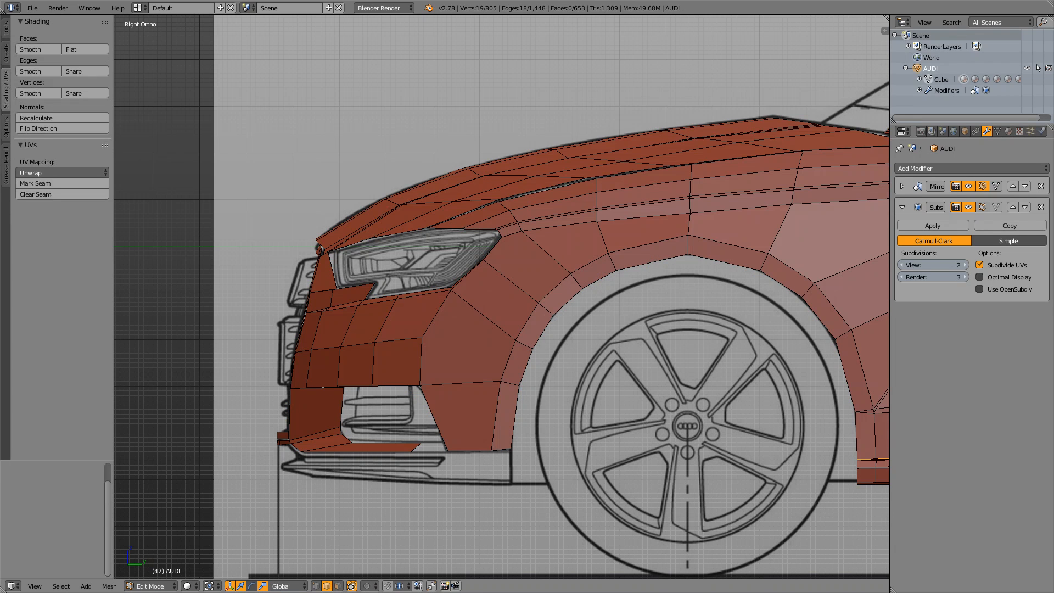
key("z")
middle_click_drag(595, 275, 409, 319, "shift")
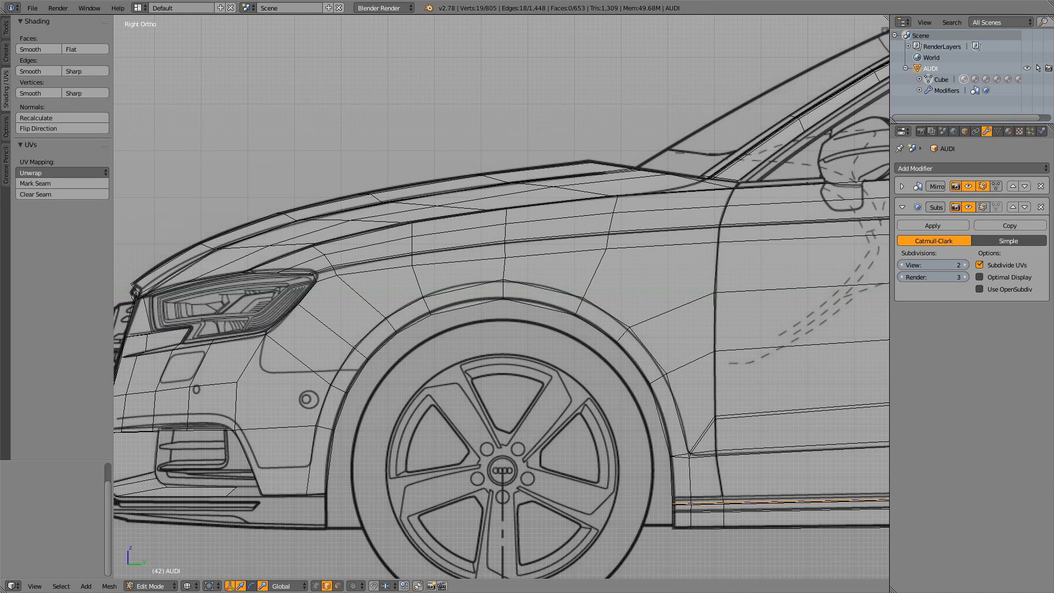
Select the outer edge line around the front wheel arch, including the short edge at the lower door crease
right_click(678, 414)
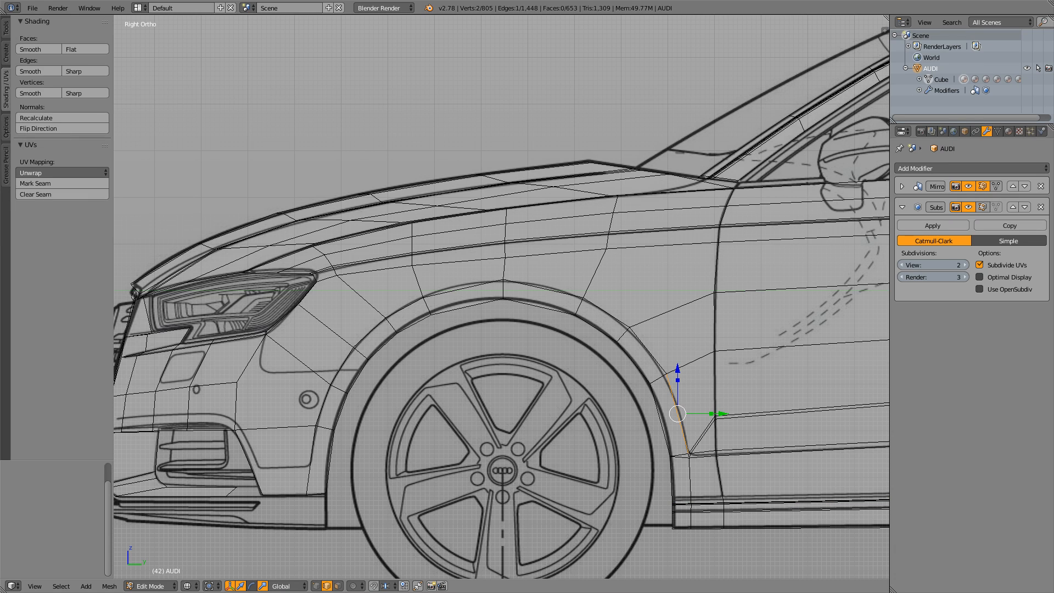
scroll(501, 297, "down", 3)
scroll(501, 297, "up", 5)
middle_click_drag(403, 351, 608, 241, "shift")
right_click(435, 422, "ctrl")
right_click(433, 421, "ctrl")
right_click(433, 421, "alt")
middle_click_drag(631, 307, 322, 323, "shift")
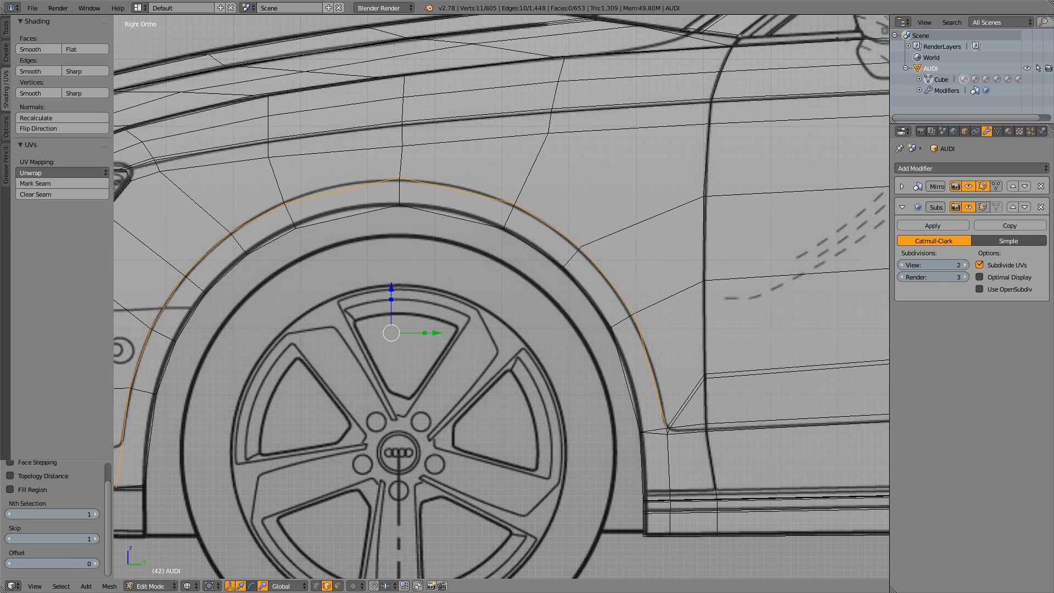
middle_click_drag(631, 395, 504, 298, "shift")
scroll(504, 299, "up", 4)
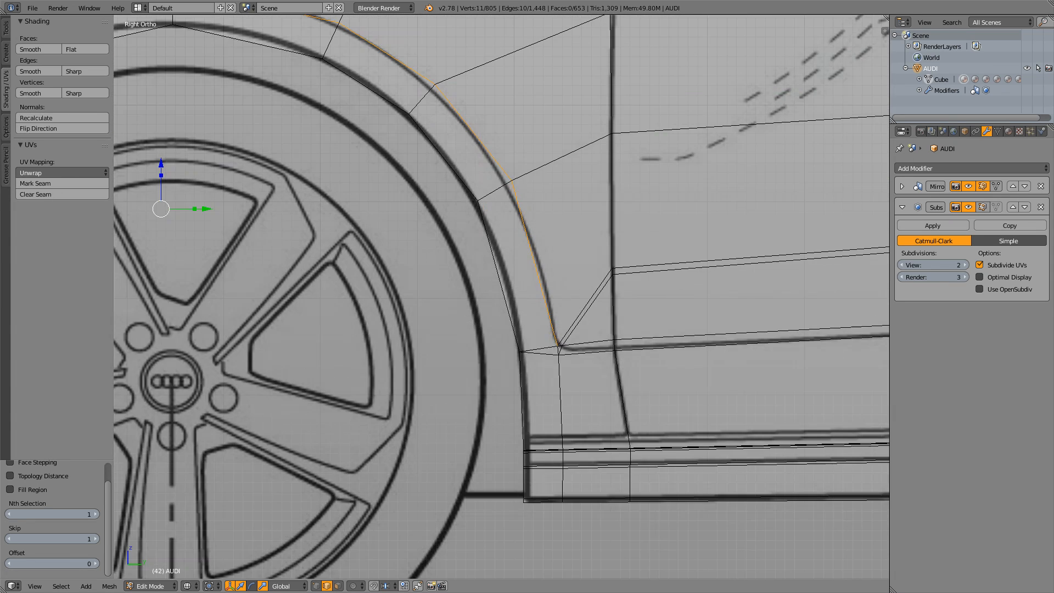
right_click(582, 374, "ctrl")
key("ctrl+z")
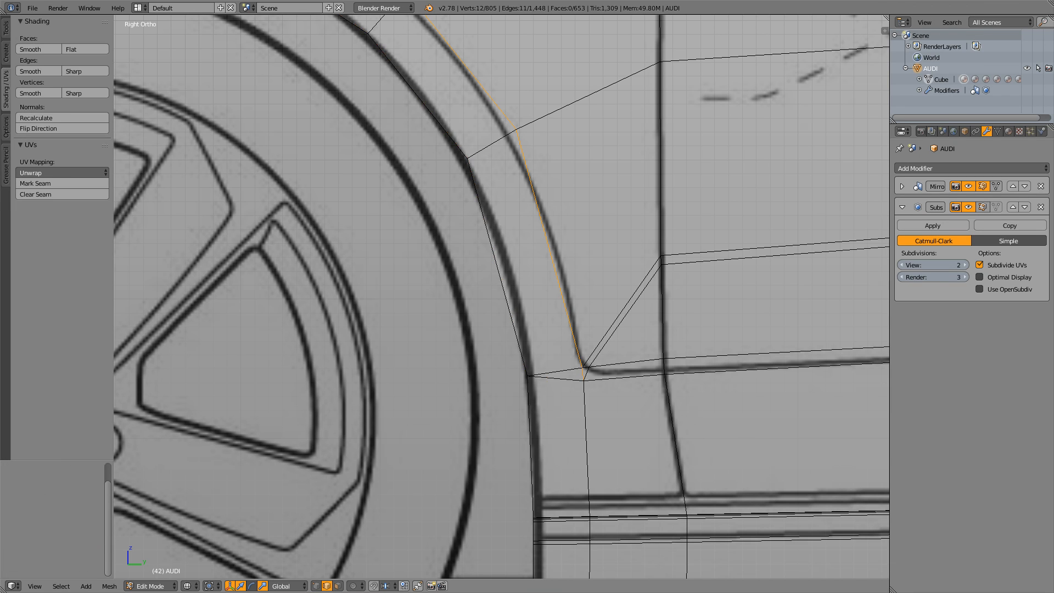
Bevel the selected front wheel arch edges with an offset amount of 0.002
scroll(501, 296, "down", 4)
key("space")
type("Beve")
key("Down")
key("Return")
key("Return")
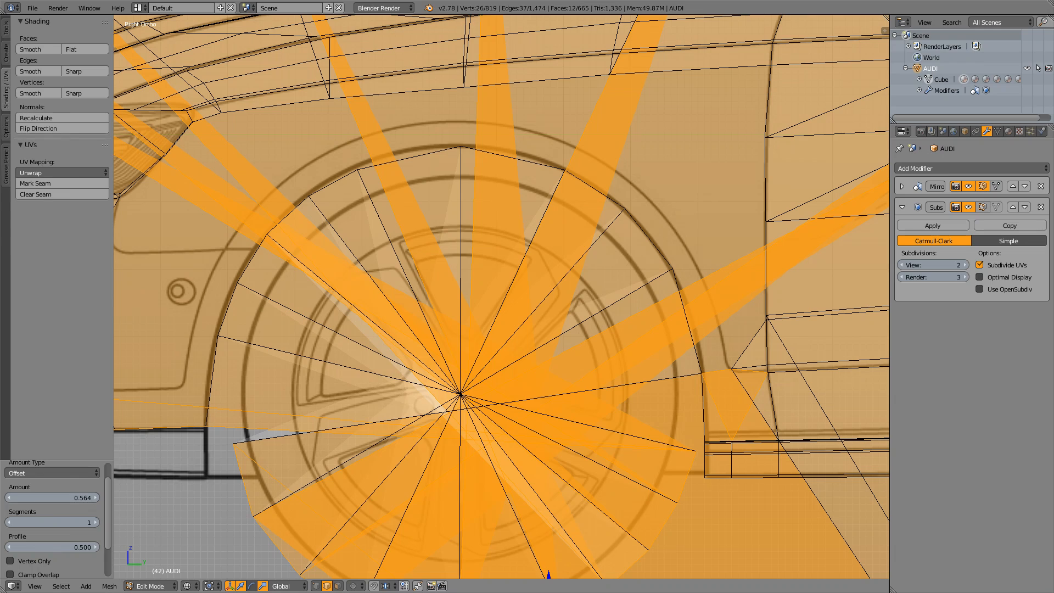
left_click(52, 497)
type("0.002")
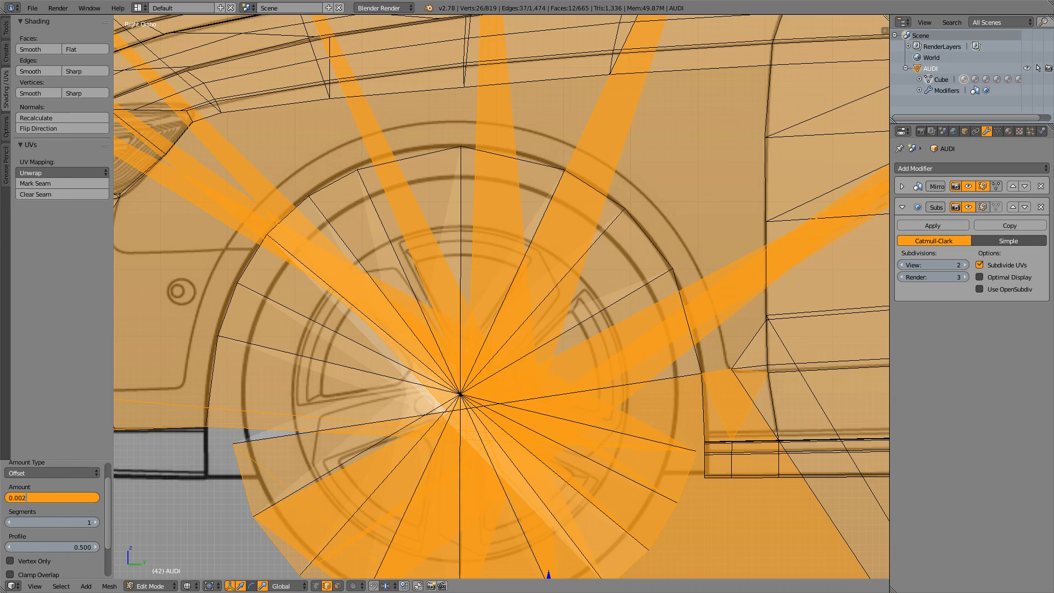
key("Return")
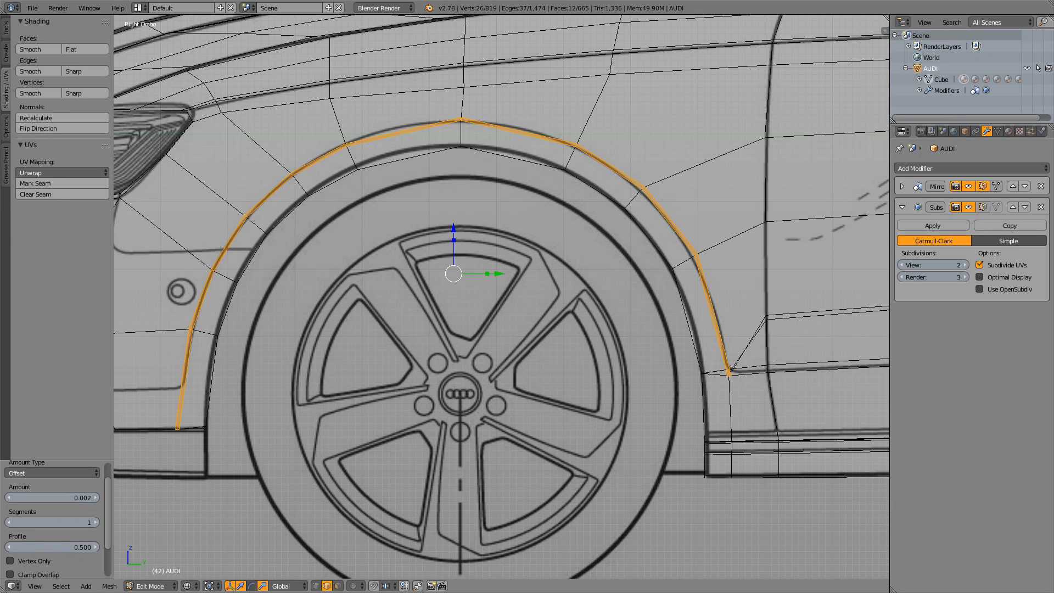
Set the wheel arch bevel amount to 0.003
left_click(52, 498)
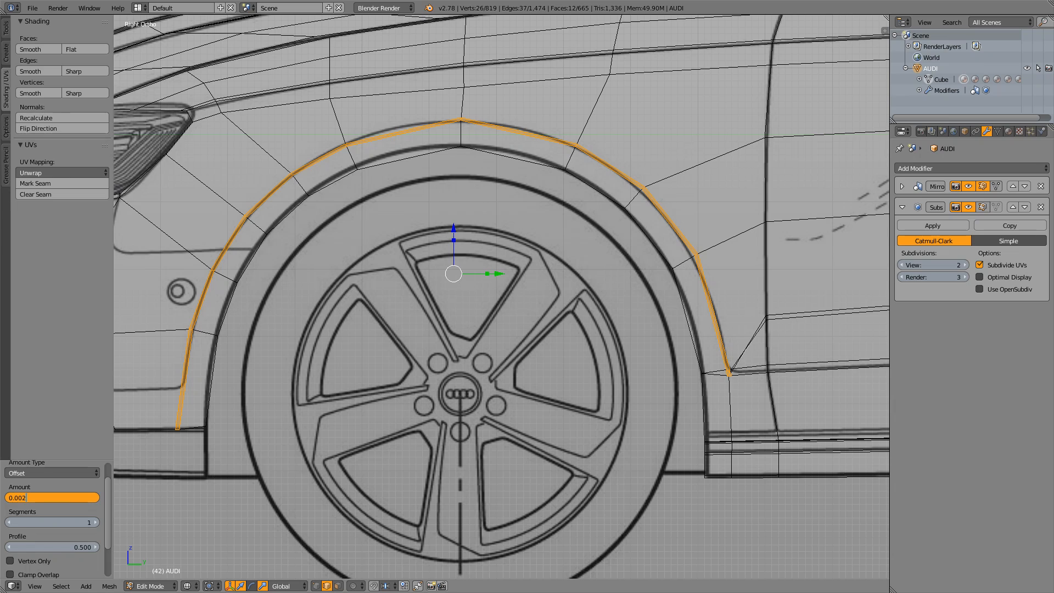
key("BackSpace")
type("3")
key("Return")
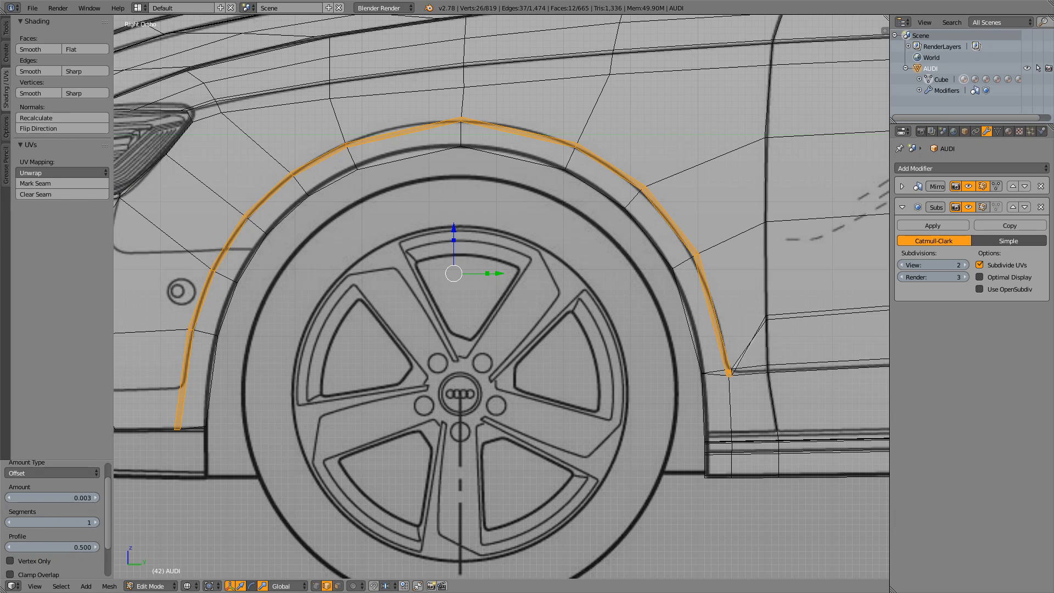
Deselect the car body in object mode and inspect the bevelled front wheel arch in solid shading
key("Tab")
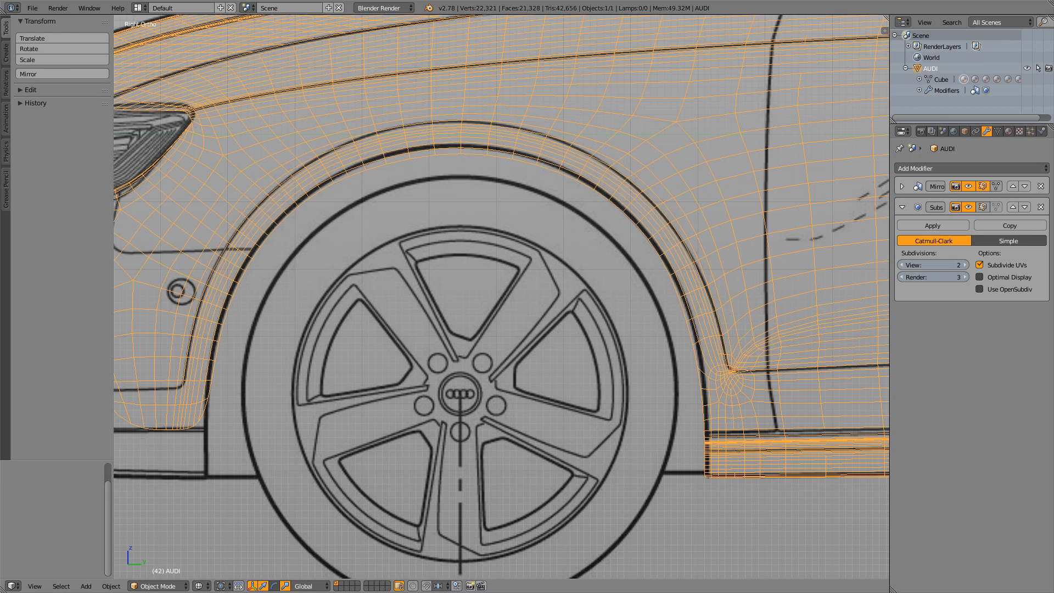
key("a")
key("z")
scroll(501, 297, "down", 5)
middle_click_drag(502, 297, 565, 393)
scroll(560, 333, "down", 3)
scroll(516, 301, "down", 5)
scroll(560, 288, "up", 3)
scroll(497, 299, "up", 2)
scroll(501, 329, "down", 6)
middle_click_drag(501, 329, 614, 302)
Examine the front fender outline against the top-view blueprint, alternating between wireframe and solid shading
key("KP_7")
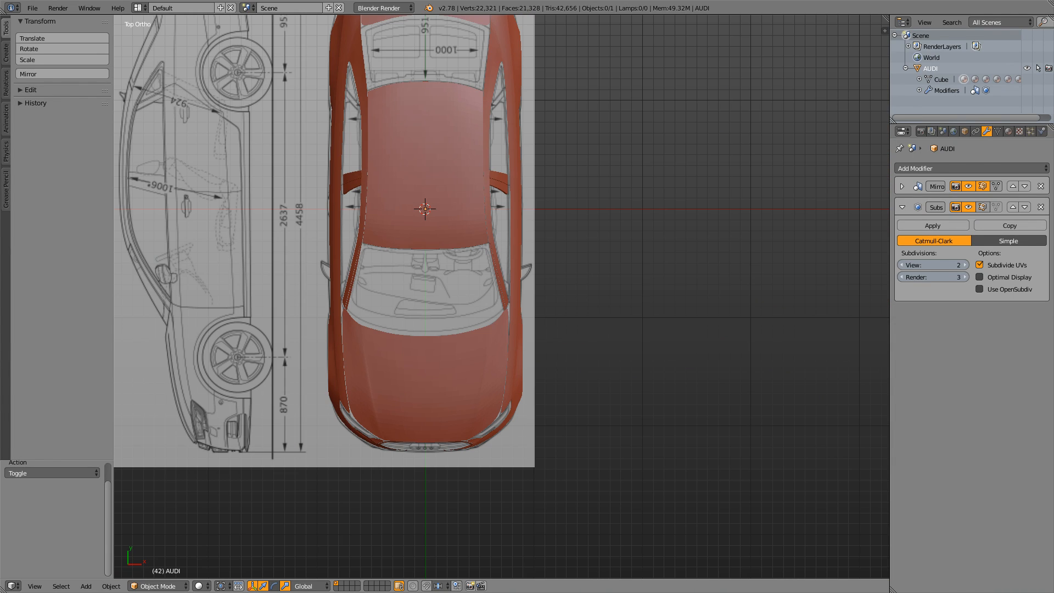
middle_click_drag(527, 330, 473, 257, "shift")
scroll(473, 257, "up", 8)
key("z")
key("z")
key("z")
scroll(501, 297, "up", 3)
middle_click_drag(384, 351, 575, 256, "shift")
scroll(549, 275, "up", 3)
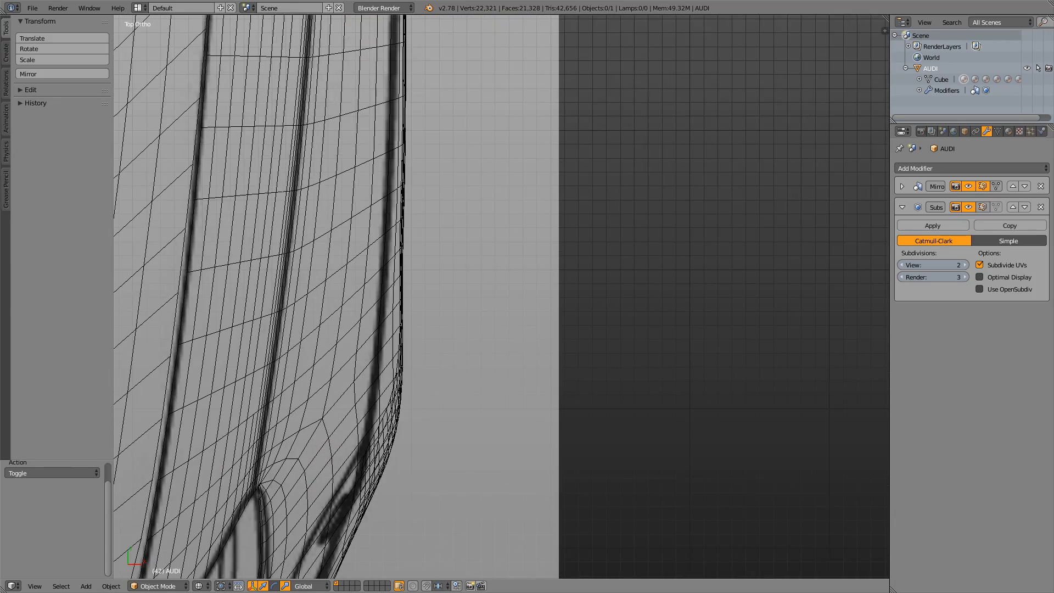
scroll(532, 296, "down", 2)
scroll(501, 296, "up", 4)
middle_click_drag(401, 460, 677, 356, "shift")
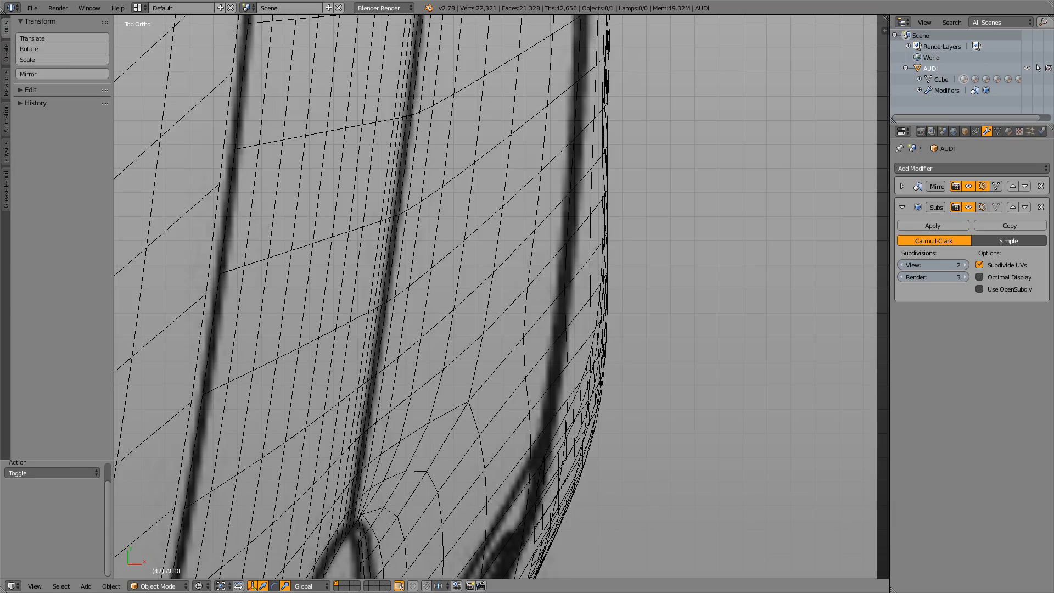
scroll(501, 297, "down", 7)
scroll(501, 296, "up", 4)
middle_click_drag(494, 165, 551, 561, "shift")
middle_click_drag(501, 236, 492, 510, "shift")
middle_click_drag(494, 219, 449, 461, "shift")
middle_click_drag(450, 521, 504, 70, "shift")
middle_click_drag(466, 467, 520, 128, "shift")
key("z")
key("z")
Compare the front fender and wheel arch profile with the side and front blueprints in wireframe and solid shading
key("KP_3")
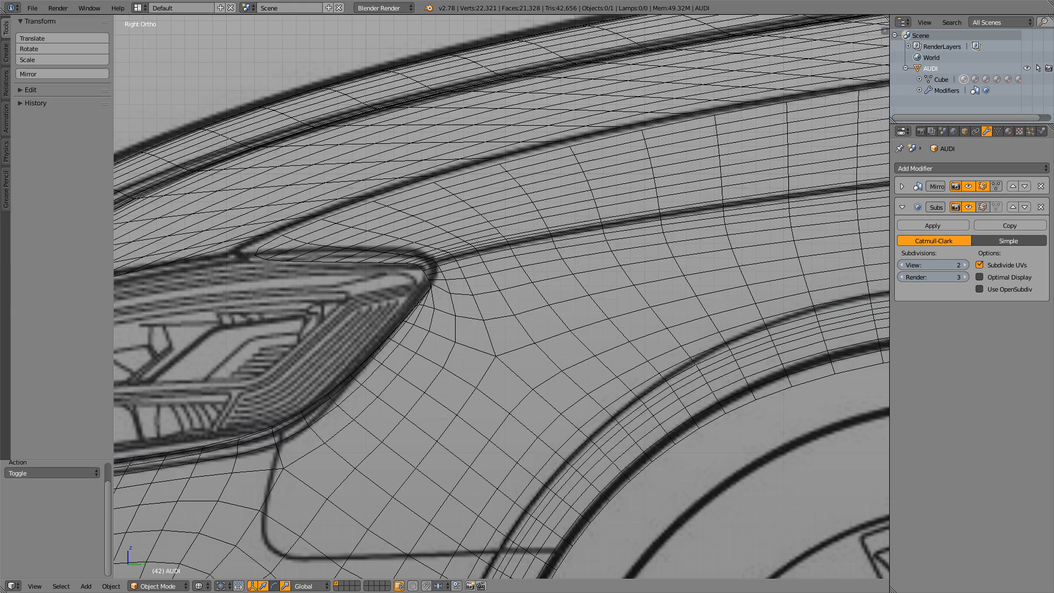
scroll(501, 297, "down", 5)
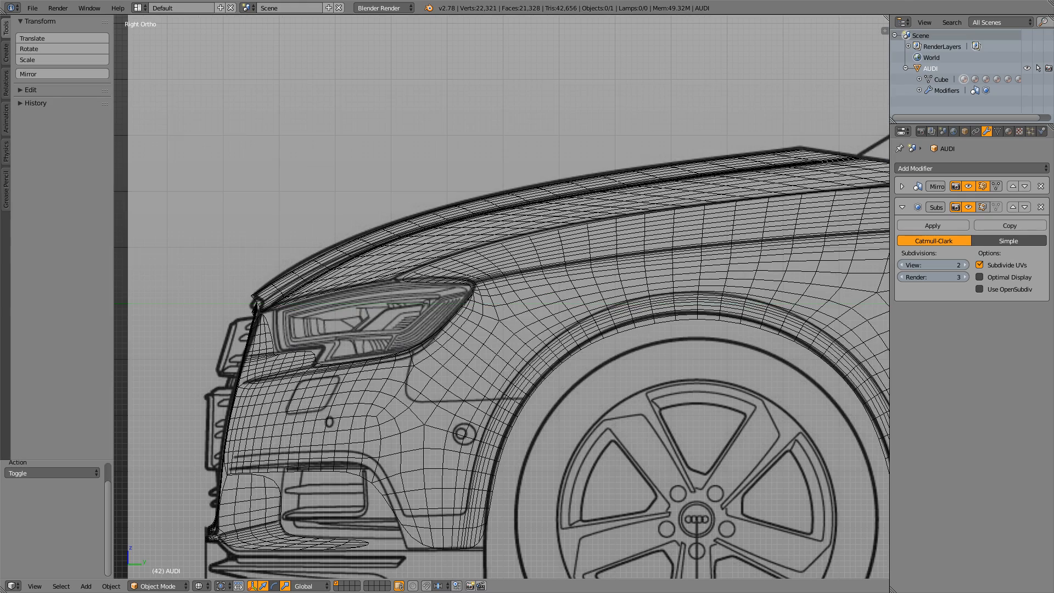
key("KP_1")
key("z")
key("z")
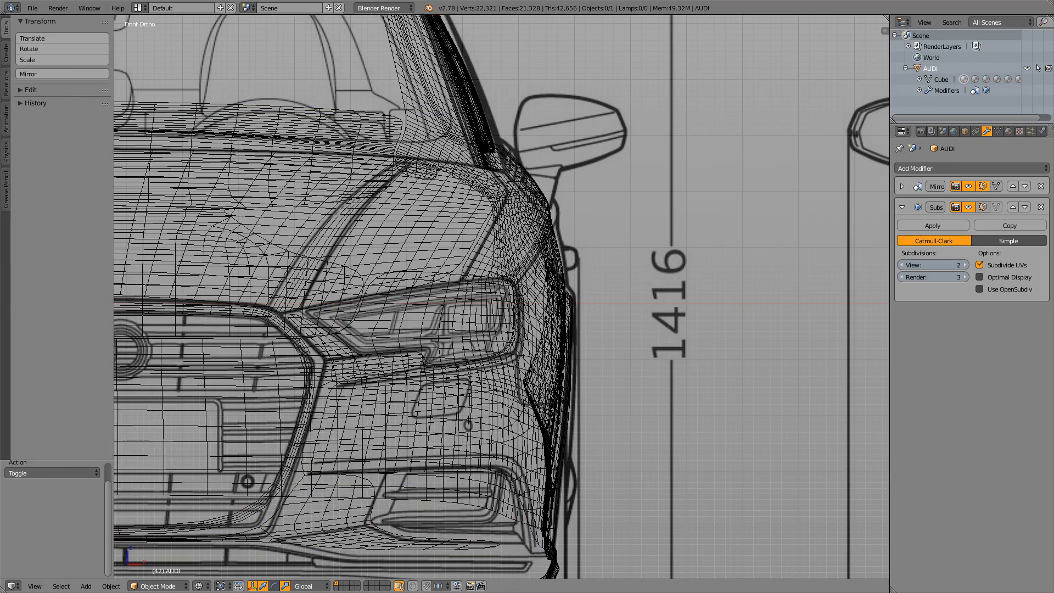
scroll(499, 417, "up", 5)
middle_click_drag(572, 244, 430, 350, "shift")
scroll(501, 296, "up", 4)
key("z")
key("z")
key("z")
key("z")
key("z")
key("z")
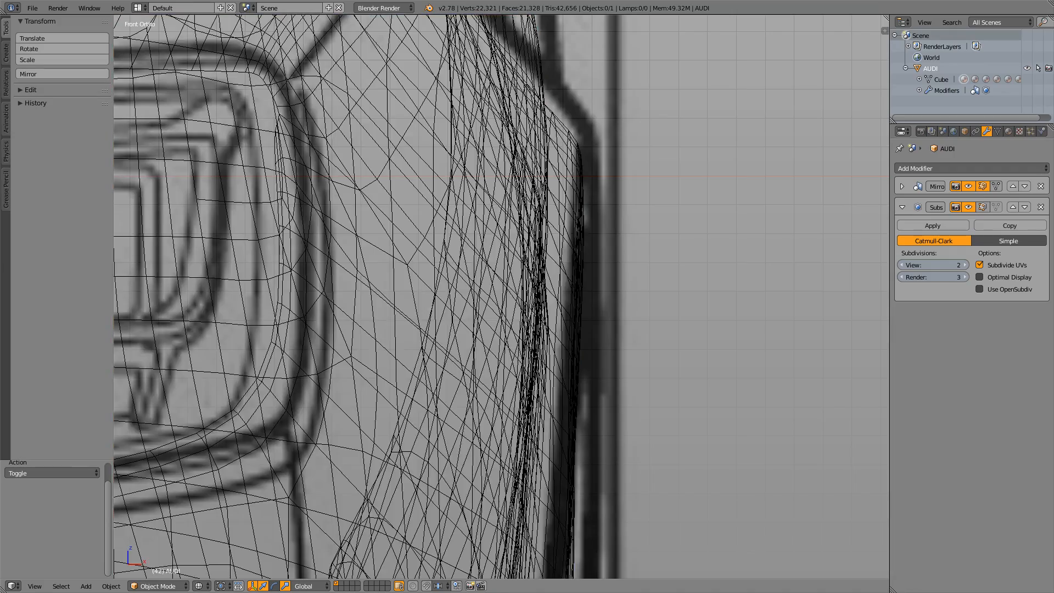
key("z")
key("z")
scroll(501, 296, "down", 4)
key("z")
key("z")
key("z")
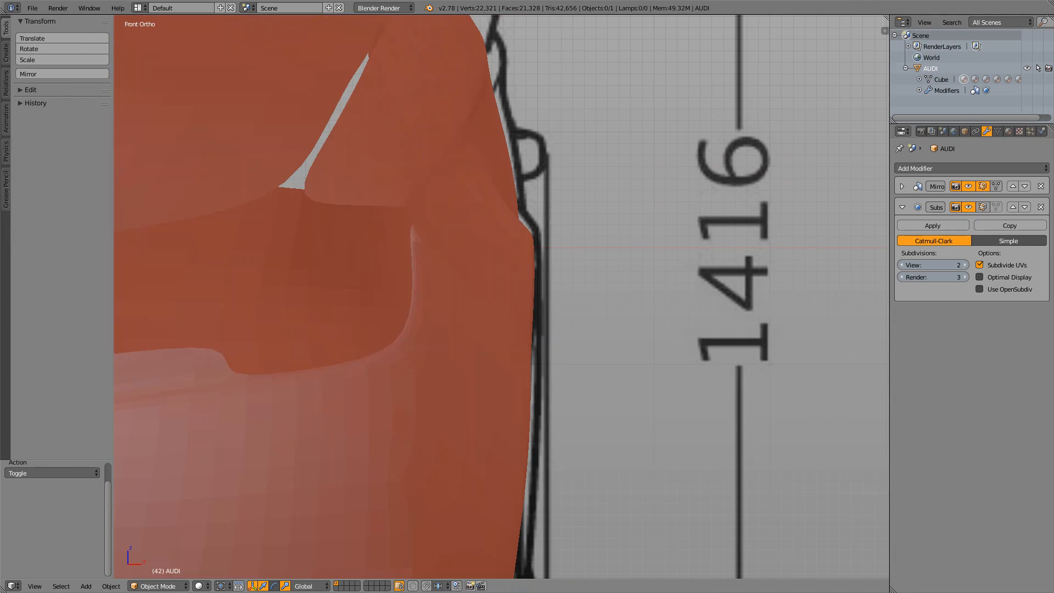
key("z")
key("z")
key("z")
key("z")
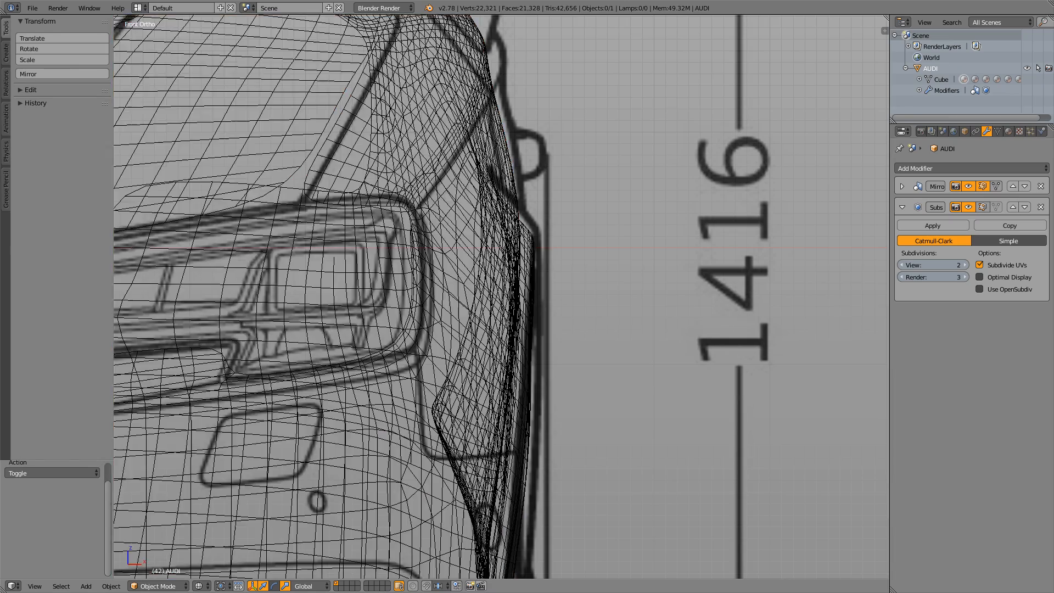
key("z")
Inspect the bevelled front wheel arch in perspective with solid shading, comparing object and edit mode and ending at its lower rear corner
key("KP_3")
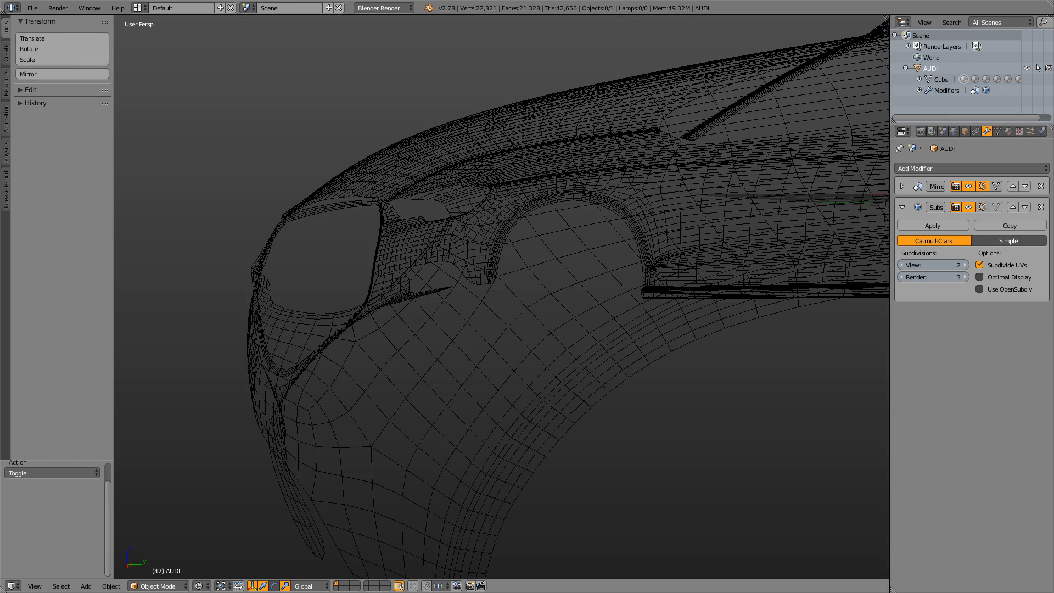
key("z")
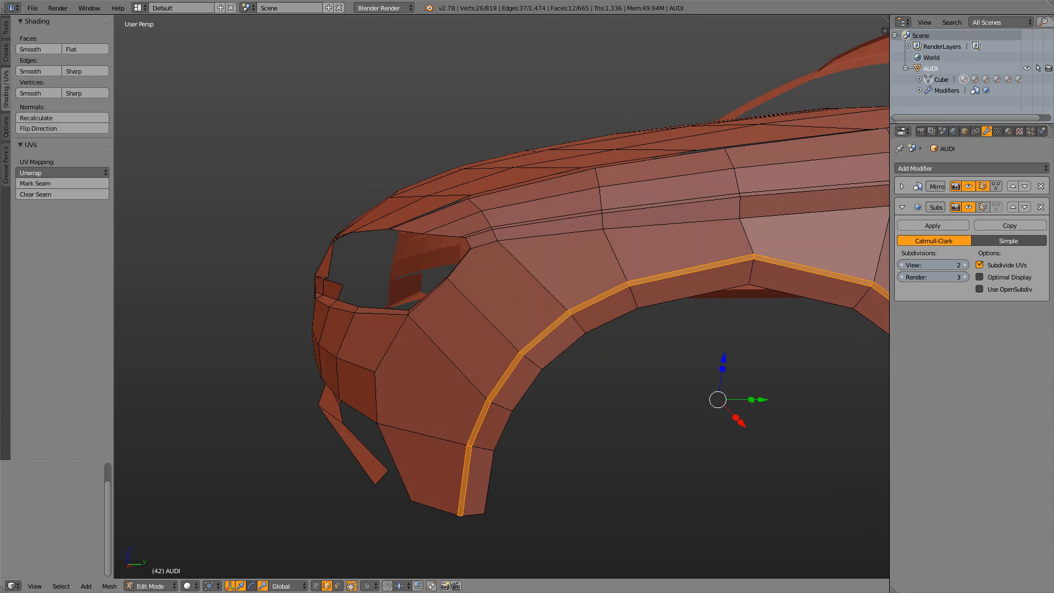
scroll(501, 297, "down", 3)
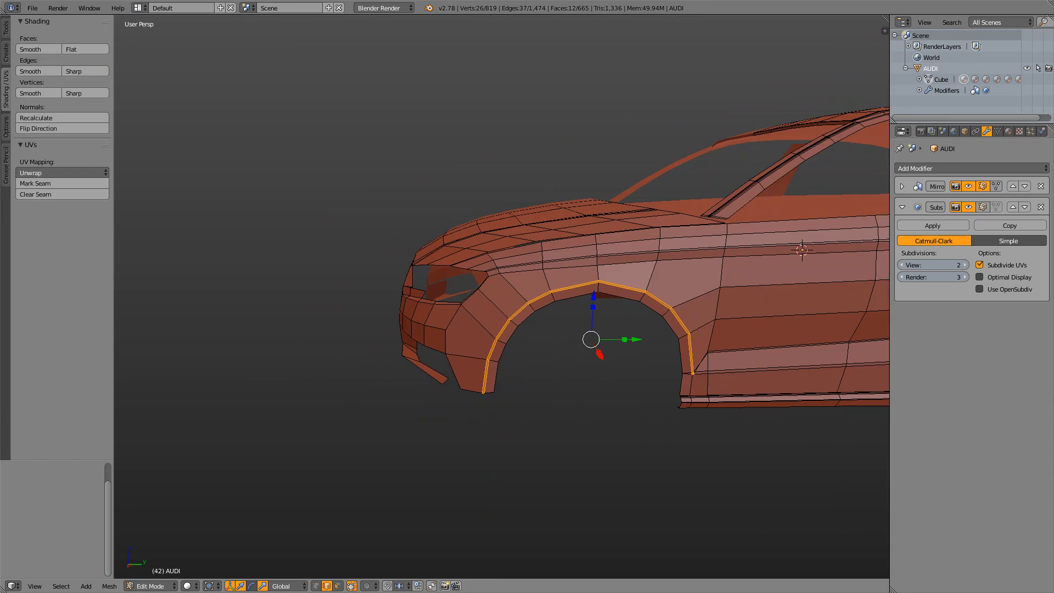
middle_click_drag(549, 296, 447, 320, "shift")
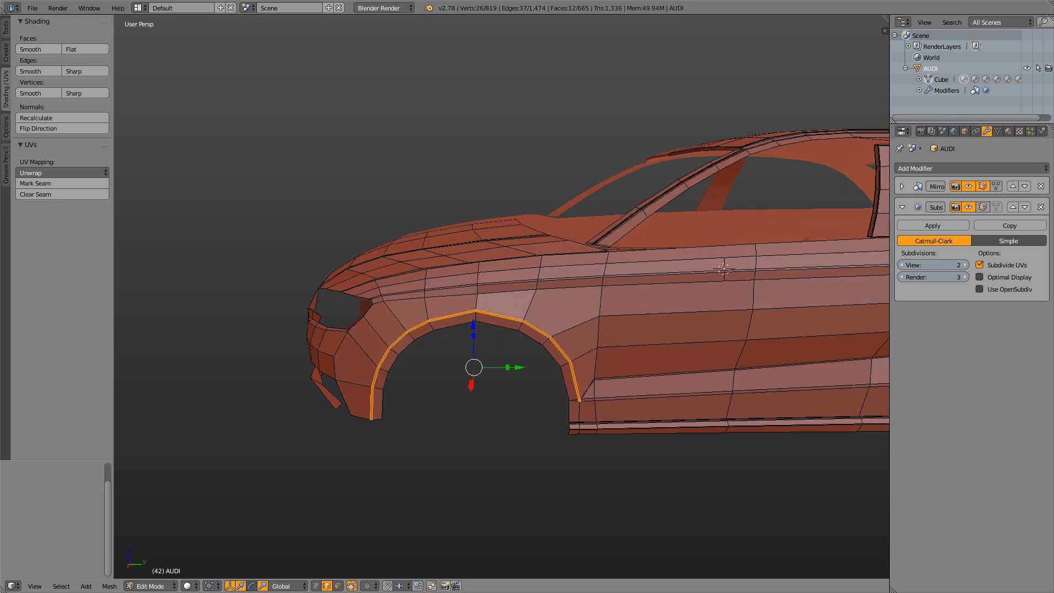
scroll(501, 296, "up", 5)
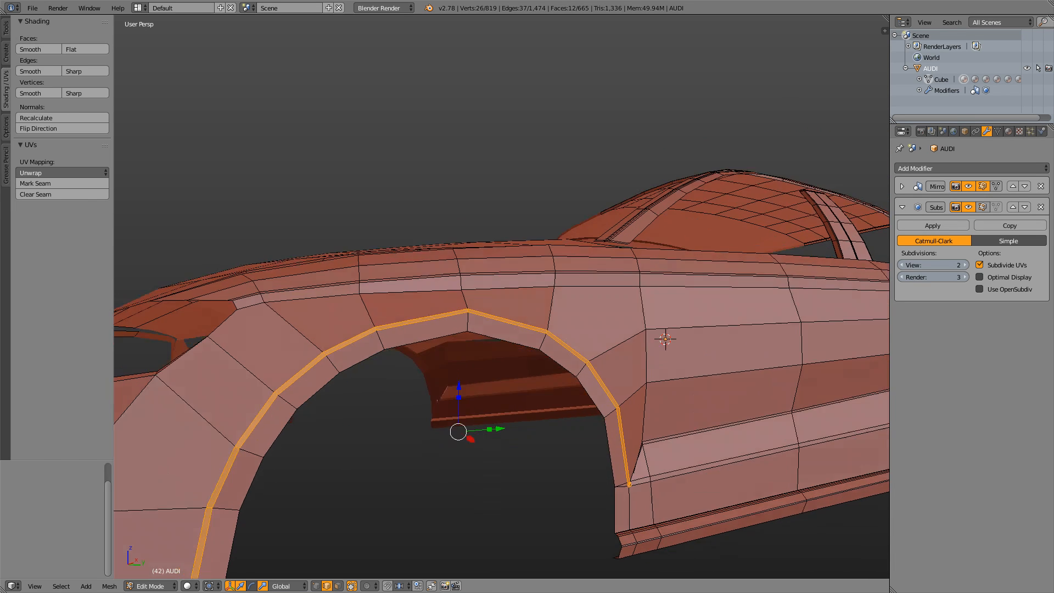
key("Tab")
key("Tab")
key("Tab")
middle_click_drag(502, 296, 468, 299)
key("Tab")
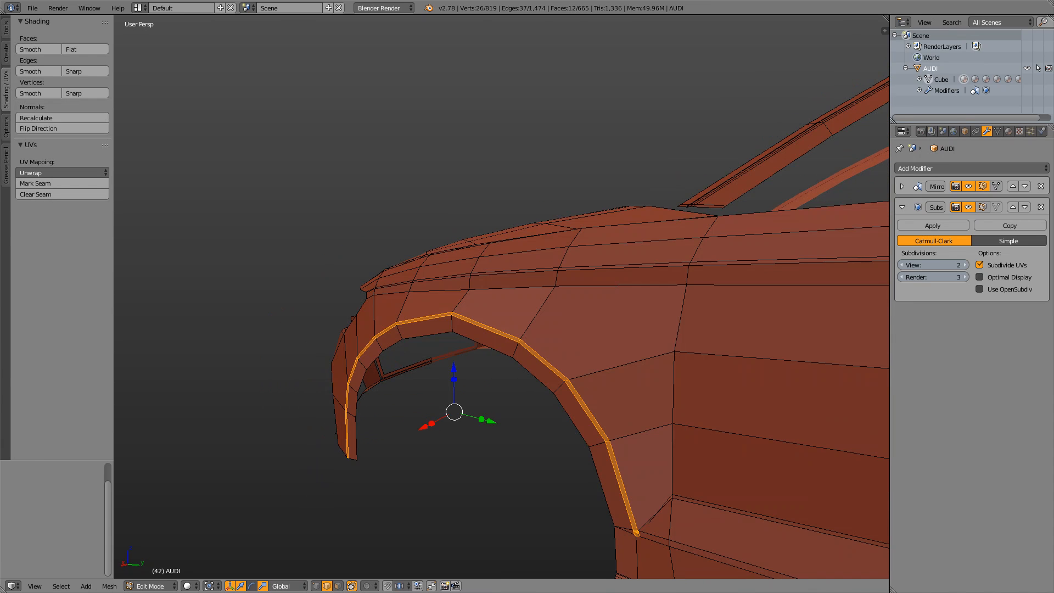
middle_click_drag(603, 439, 450, 277, "shift")
scroll(502, 296, "up", 5)
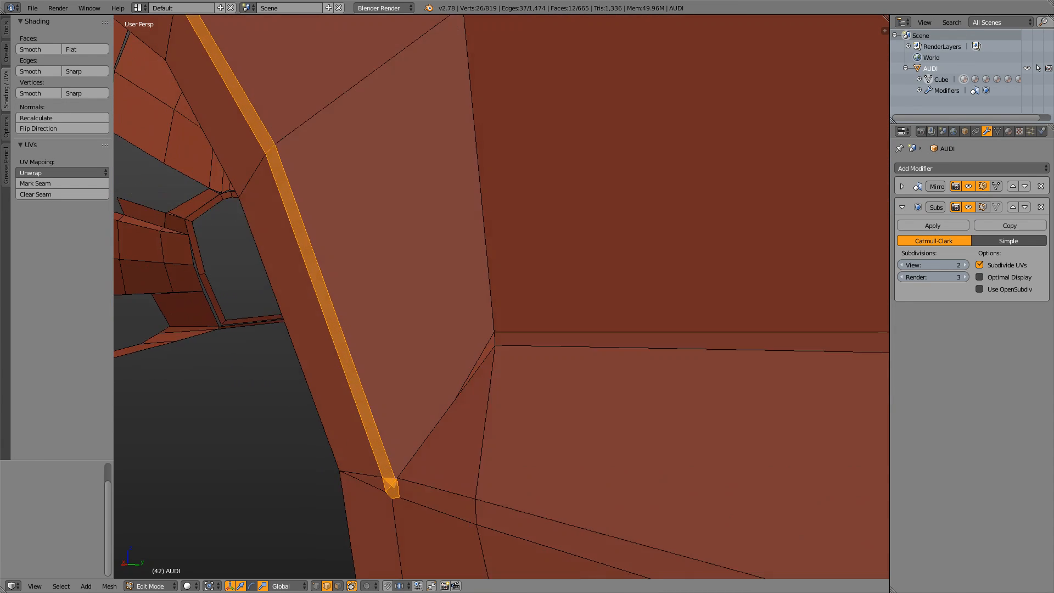
Try to move the diagonal edge between the arch's lower corner and the door crease, and try deleting it as faces
middle_click_drag(516, 343, 537, 321)
right_click(543, 319)
left_click_drag(511, 327, 511, 274)
key("ctrl+z")
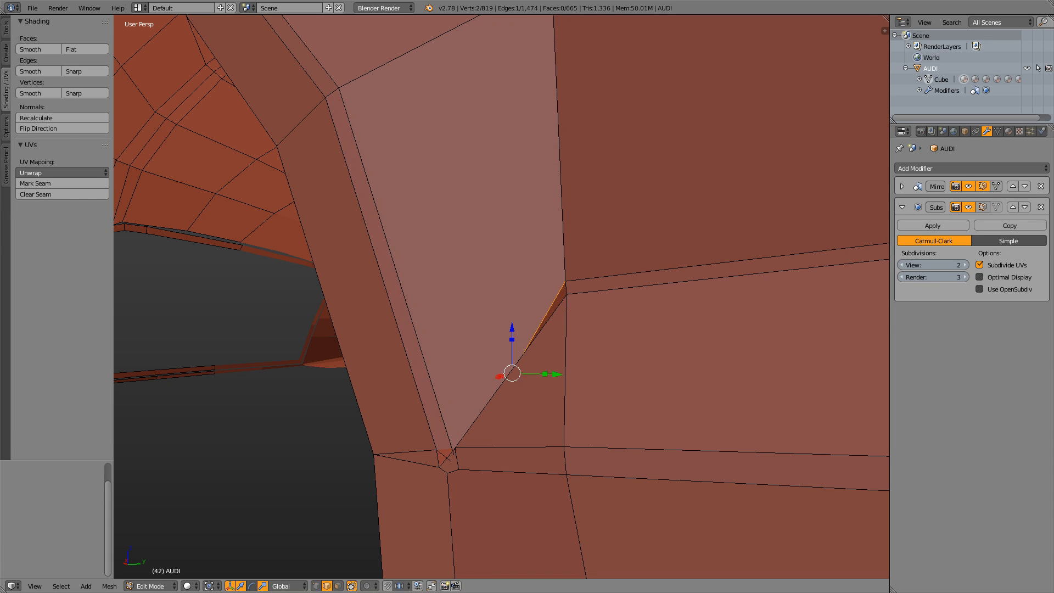
key("x")
key("Escape")
key("x")
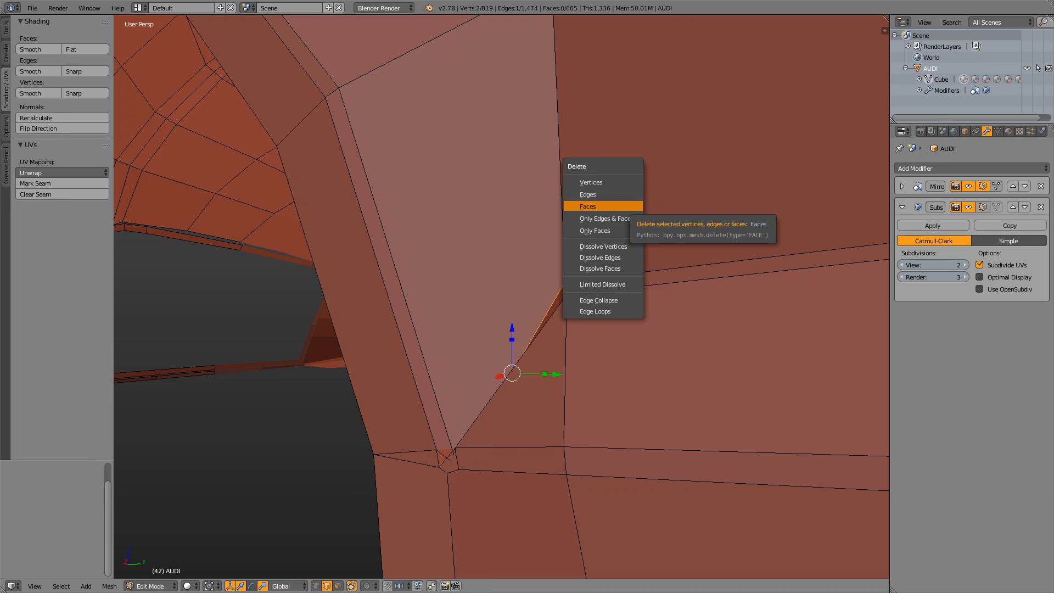
key("Return")
key("ctrl+z")
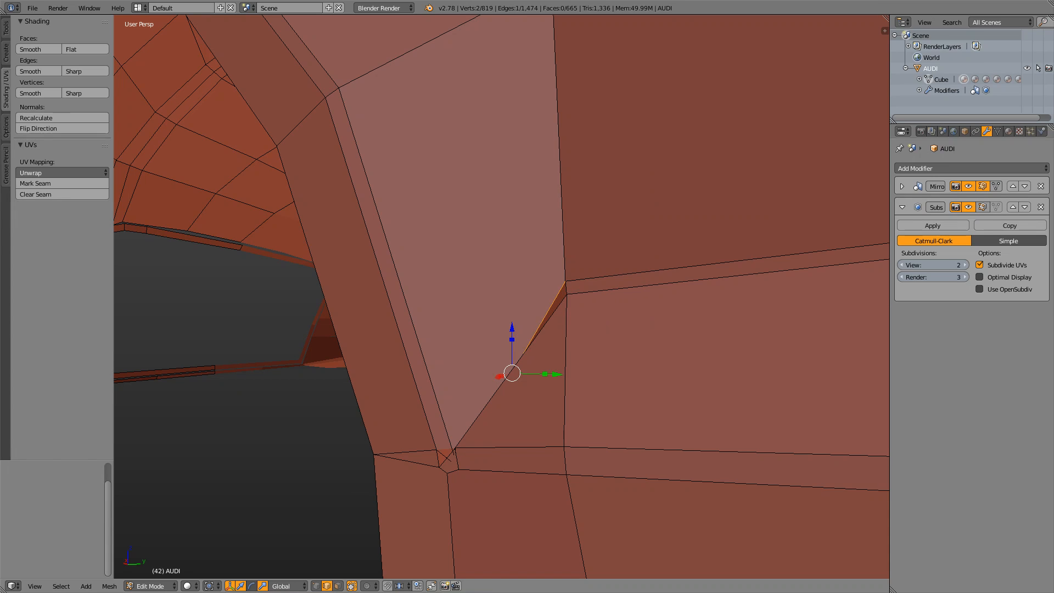
Try to delete the diagonal edge between the arch's lower corner and the door crease, and undo the deletion
key("x")
key("Up")
key("Return")
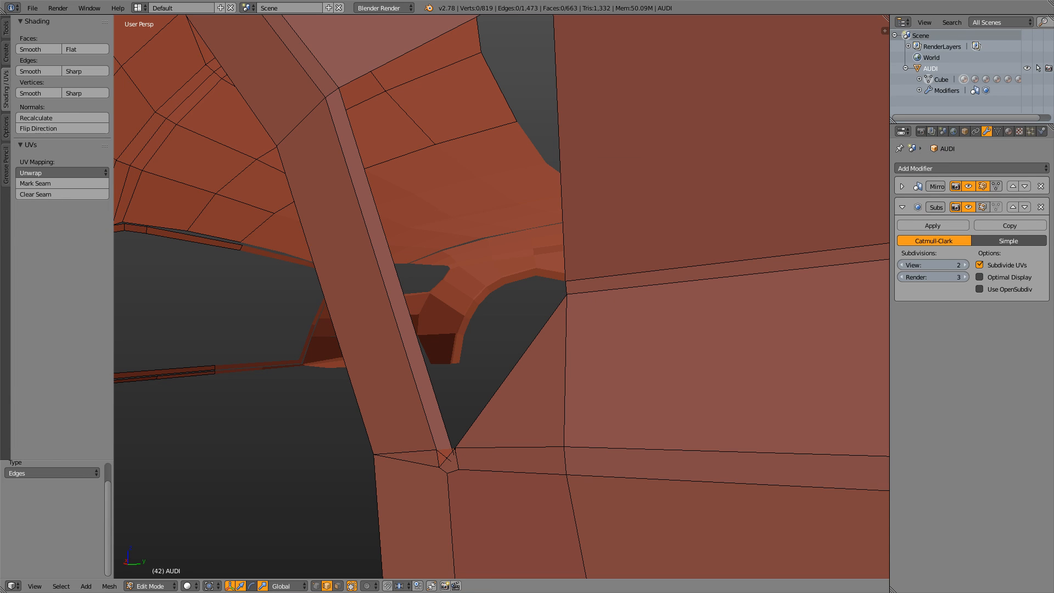
scroll(502, 297, "down", 3)
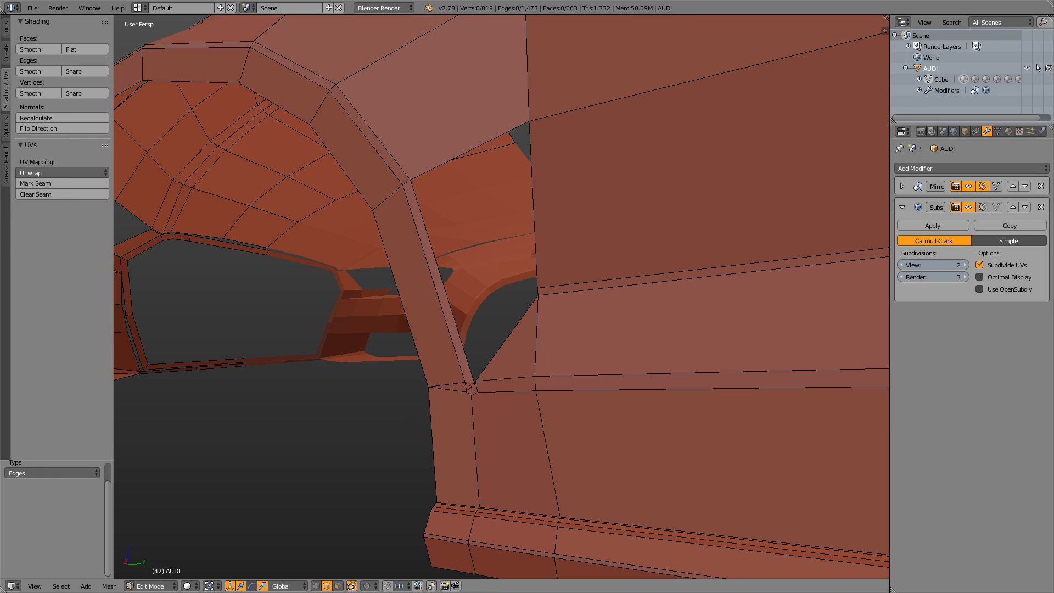
key("ctrl+z")
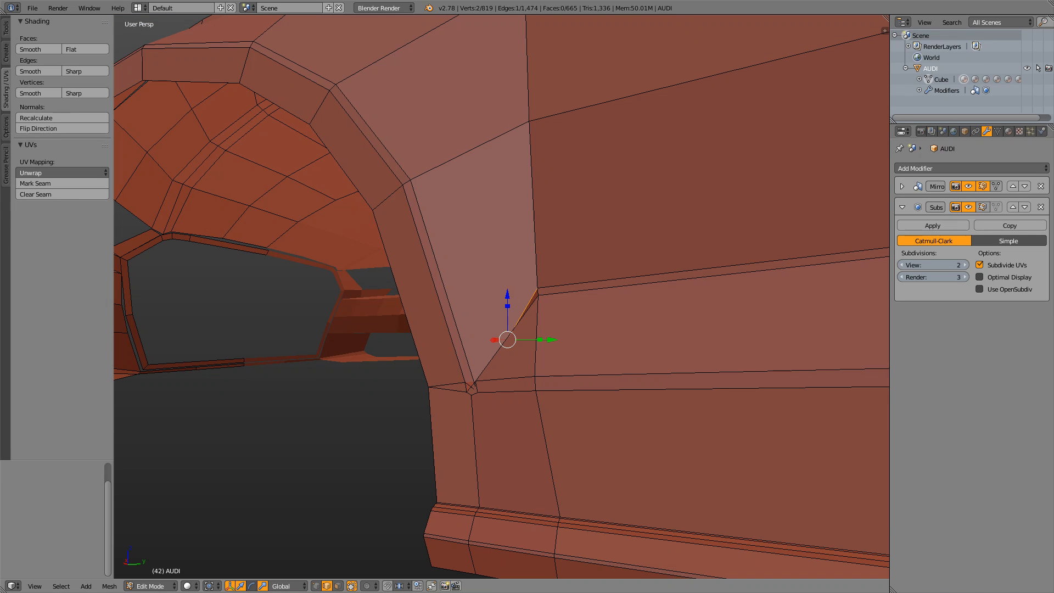
Switch to face selection for working on the lower rear corner of the front wheel arch
scroll(502, 297, "down", 5)
scroll(501, 296, "up", 2)
middle_click_drag(502, 308, 511, 288)
scroll(501, 296, "up", 3)
key("ctrl+Tab")
key("Return")
Try deleting the small faces at the lower end of the wheel arch bevel
right_click(531, 386)
key("x")
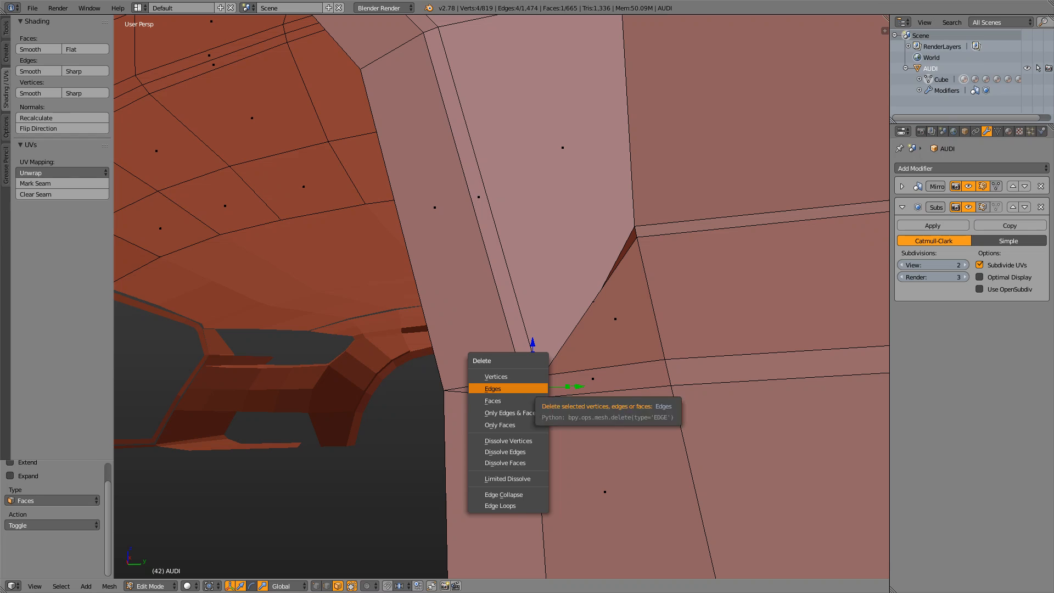
left_click(531, 386)
key("x")
left_click(532, 389)
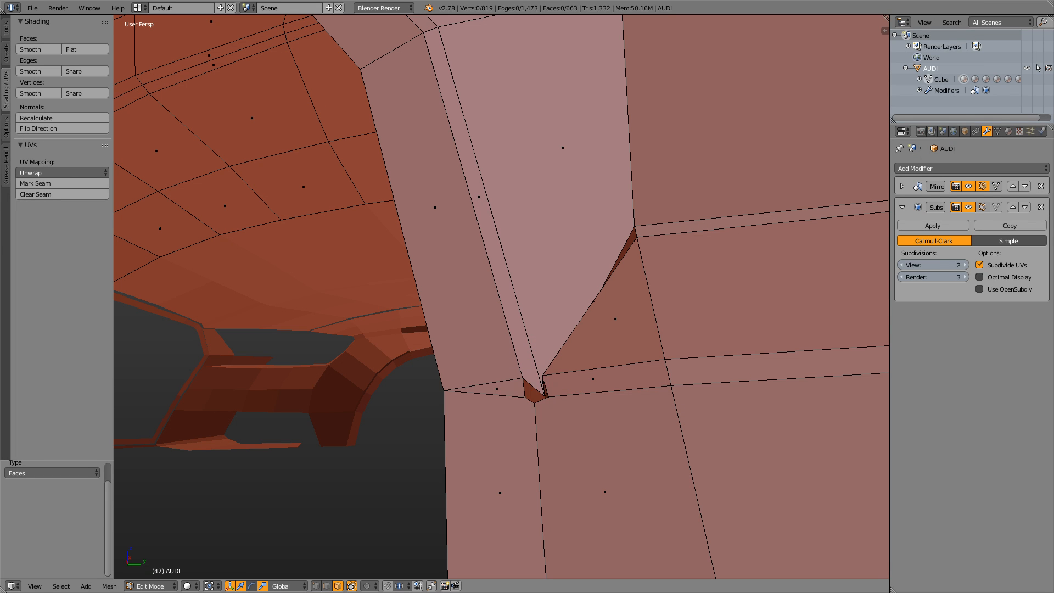
Examine the lowest bevel strip face around the corner opening, and undo the deletion of the small corner faces
right_click(478, 197)
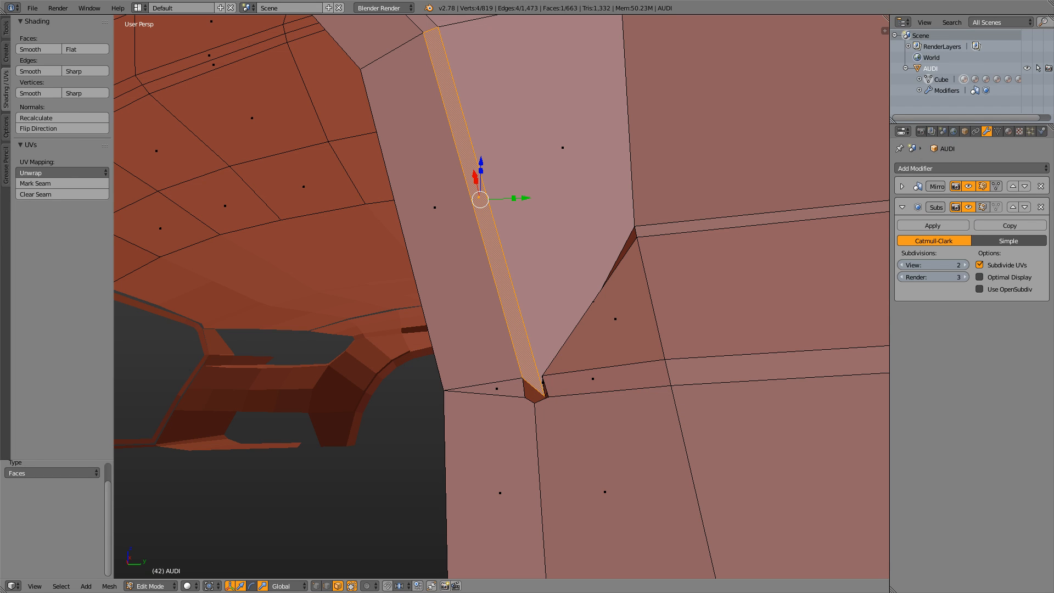
scroll(478, 197, "up", 1)
mouse_move(478, 196)
middle_mouse_down()
mouse_move(496, 191)
mouse_move(459, 213)
mouse_move(470, 213)
mouse_move(406, 230)
mouse_move(420, 224)
middle_mouse_up()
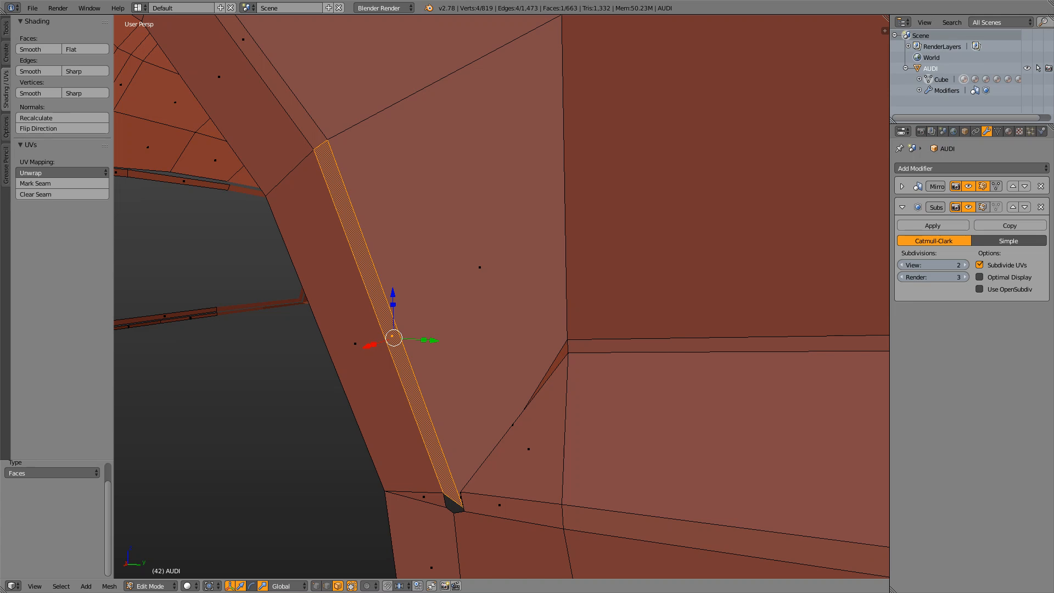
middle_click_drag(772, 317, 809, 277)
scroll(501, 296, "up", 2)
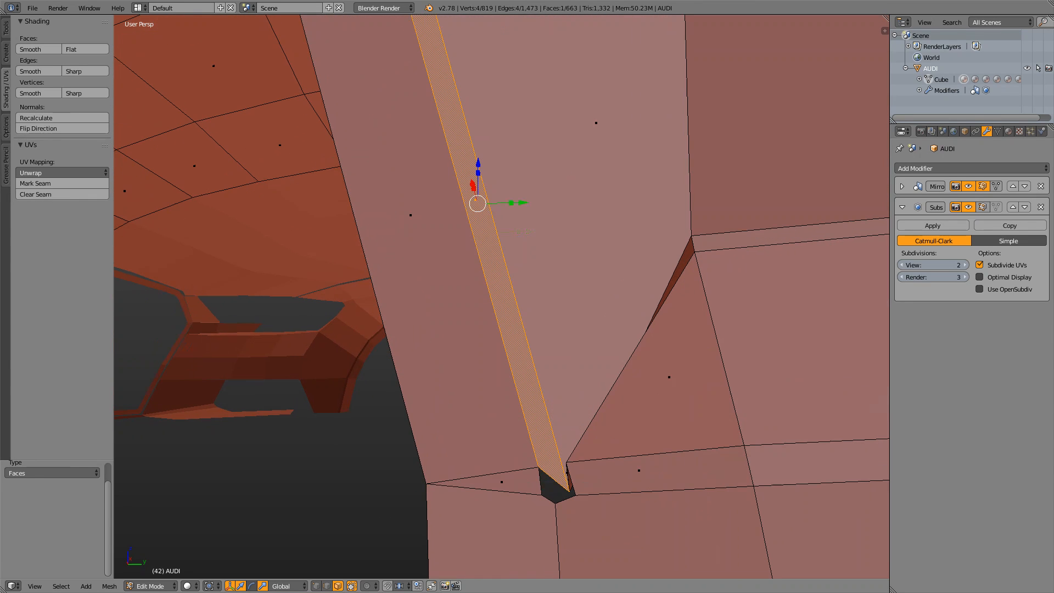
key("ctrl+z")
key("ctrl+z")
key("ctrl+z")
key("ctrl+z")
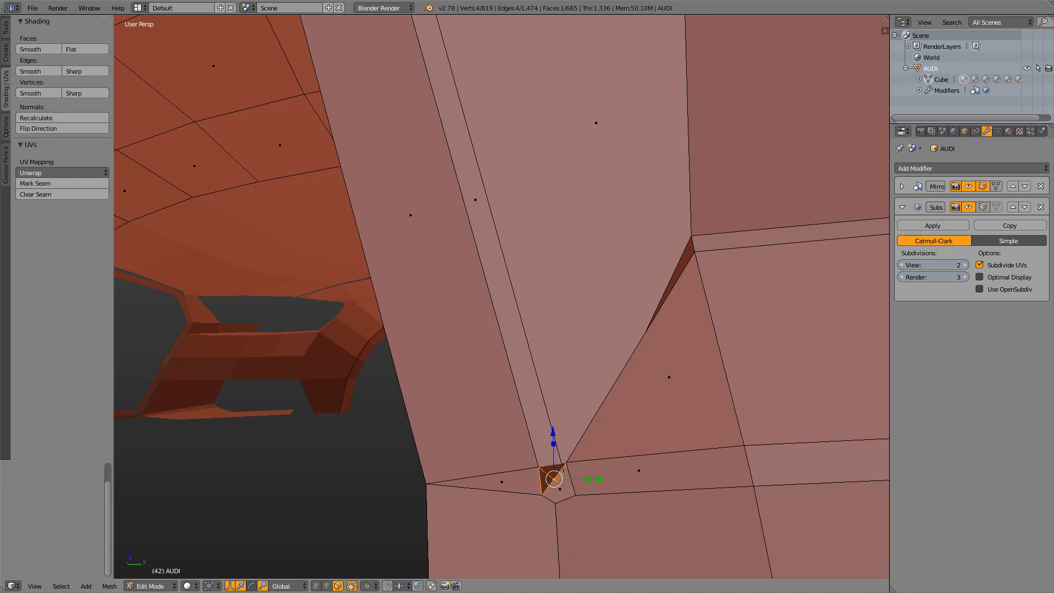
Delete the large fender face between the lowest wheel arch bevel strip and the door panel
scroll(501, 297, "down", 3)
right_click(551, 225)
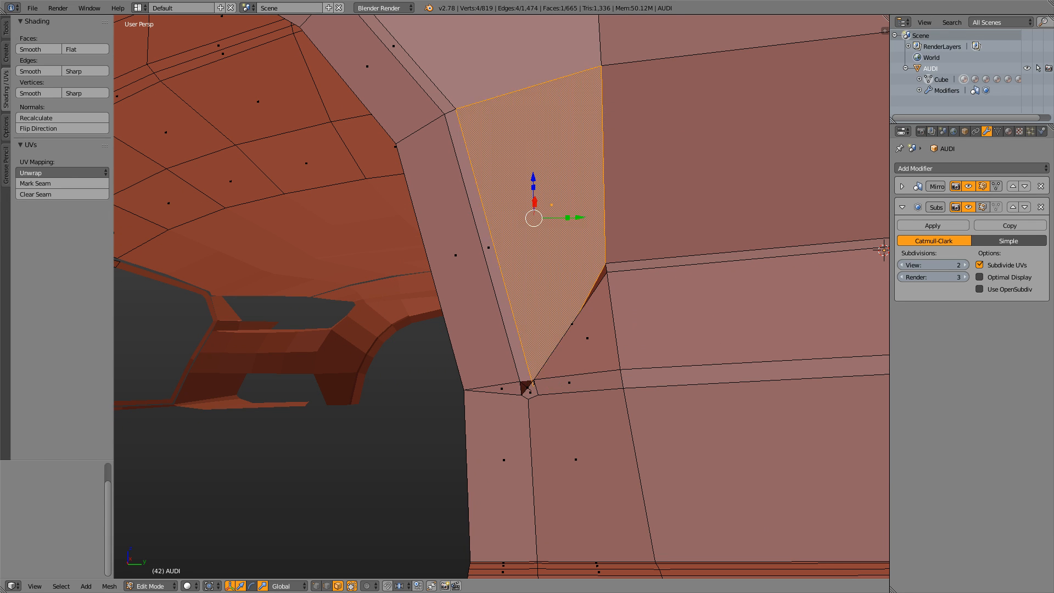
key("x")
left_click(516, 278)
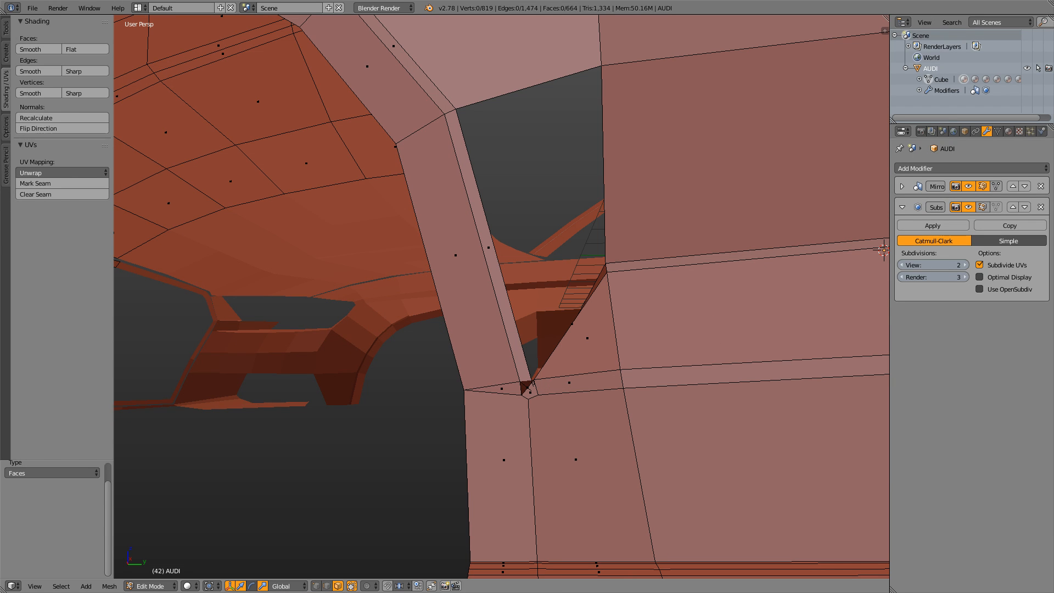
Delete the small overlapping face at the lower end of the wheel arch bevel
scroll(501, 296, "up", 2)
right_click(599, 413)
right_click(546, 424)
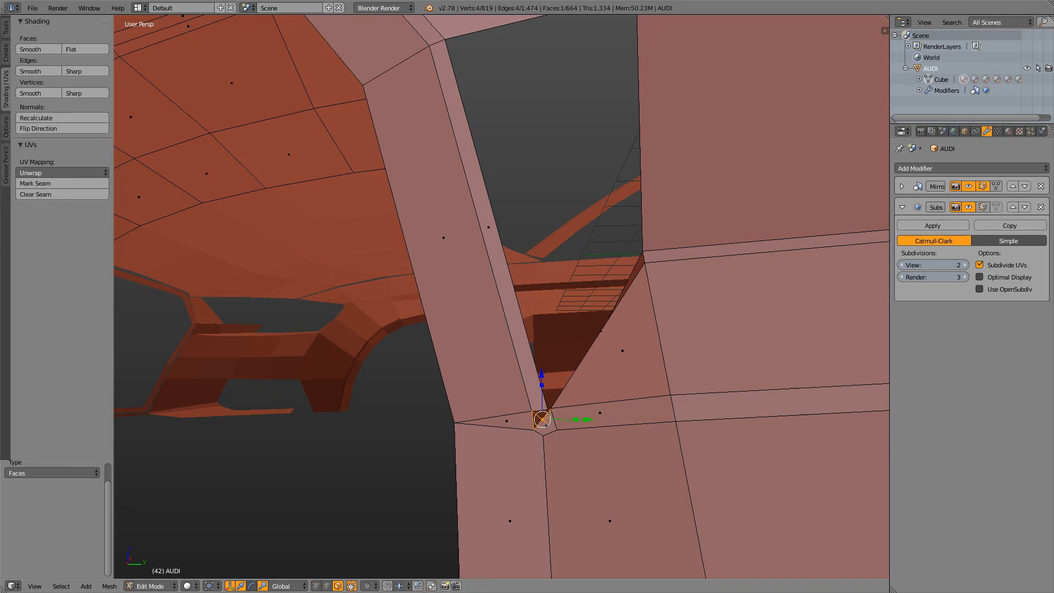
key("x")
left_click(547, 417)
Merge the stray bevel-end vertex into the neighbouring corner vertex at the door crease, using vertex selection and Merge At Last
scroll(549, 413, "up", 3)
scroll(548, 413, "down", 2)
middle_click_drag(548, 413, 540, 336, "shift")
scroll(540, 336, "up", 2)
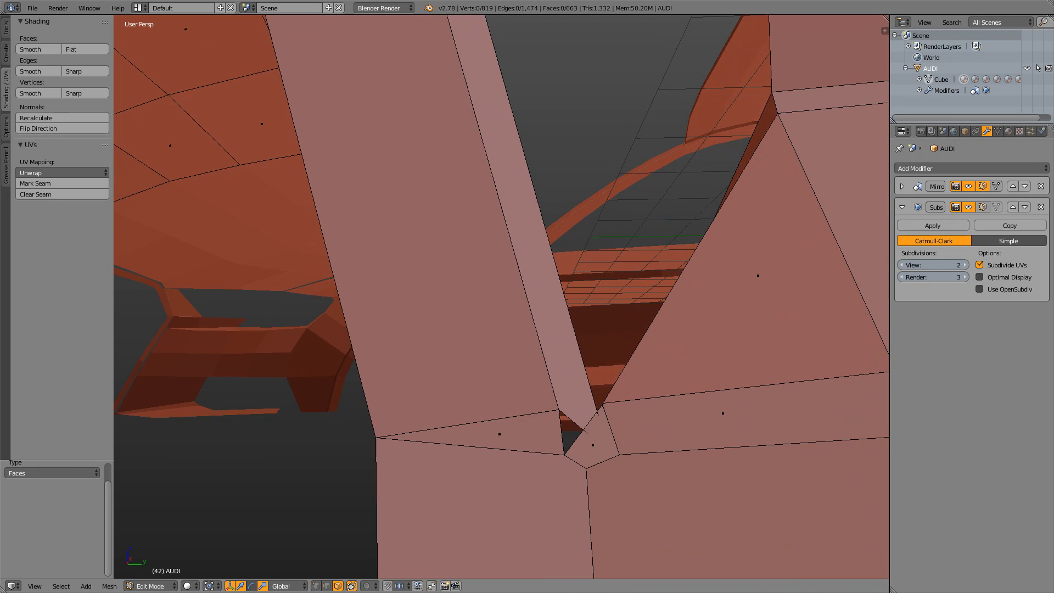
key("ctrl+Tab")
left_click(553, 356)
key("z")
key("z")
key("z")
right_click(608, 450)
right_click(602, 404, "shift")
key("w")
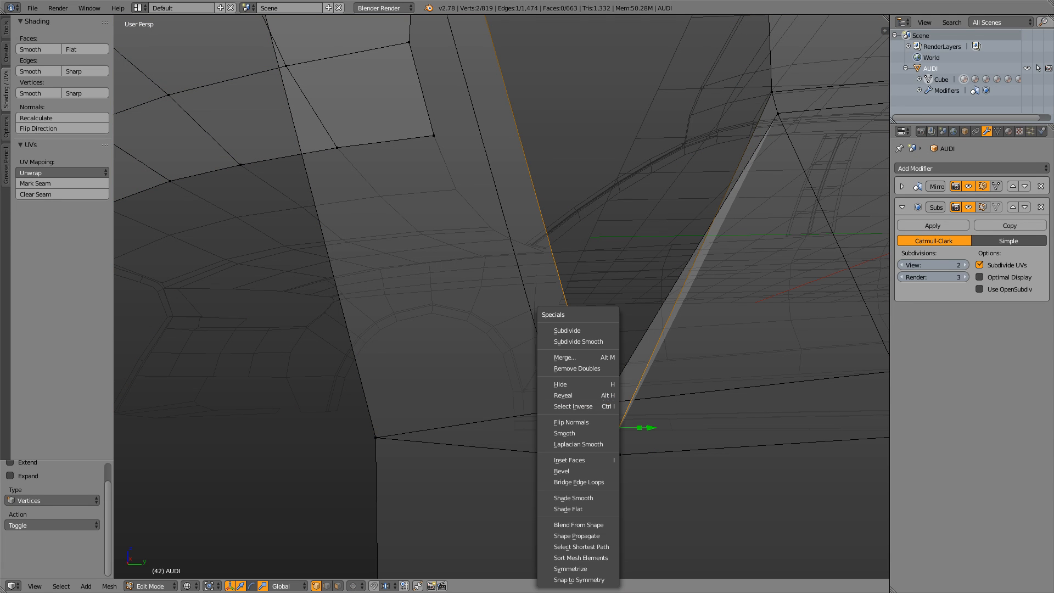
left_click(596, 357)
left_click(596, 358)
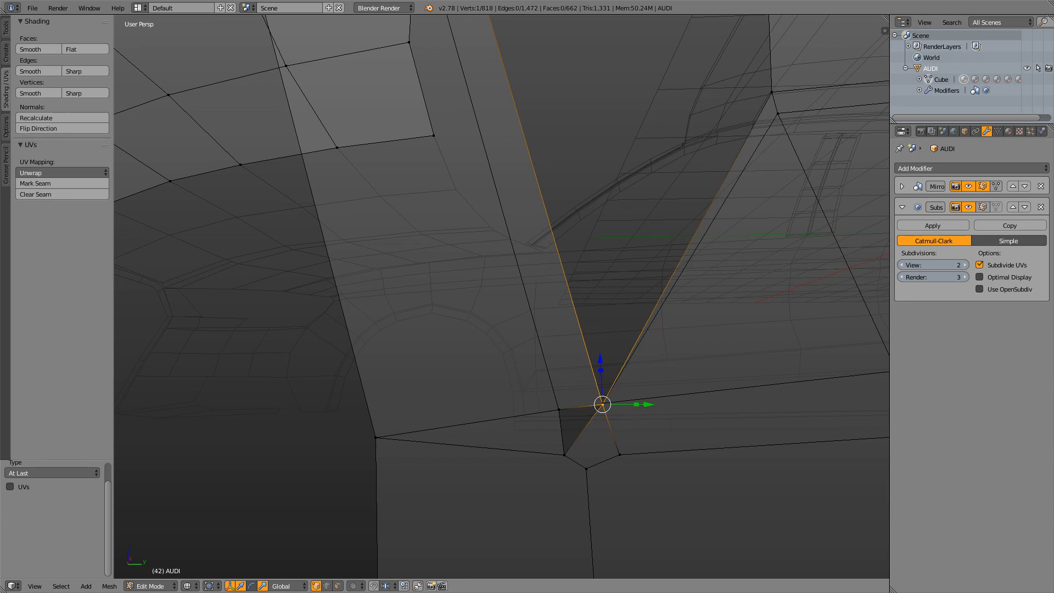
key("z")
scroll(502, 296, "down", 5)
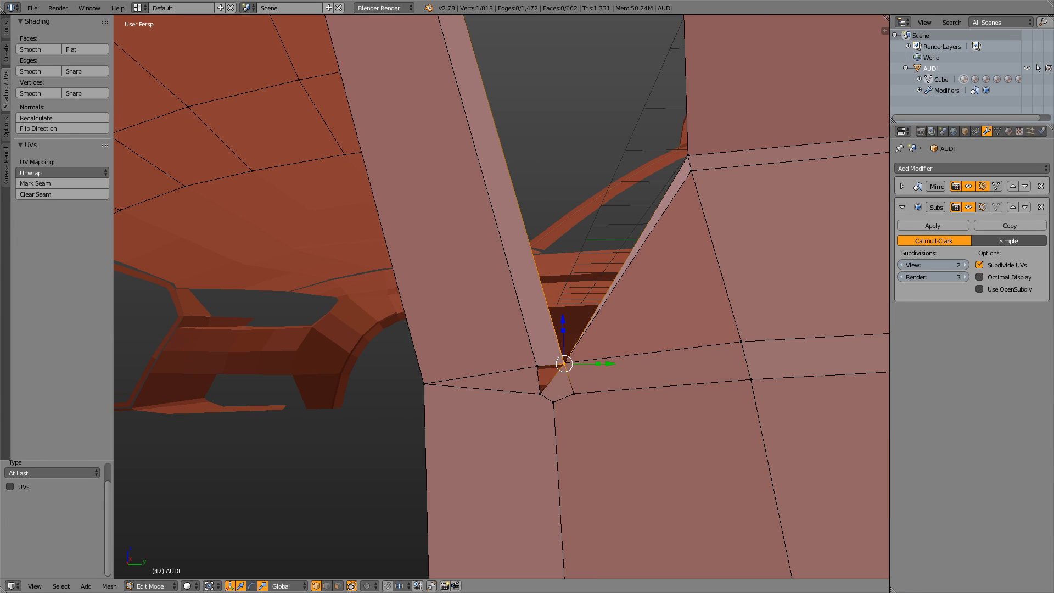
Merge the small corner vertex below the bevel end into its neighbouring vertex with Merge At Last
scroll(502, 296, "up", 6)
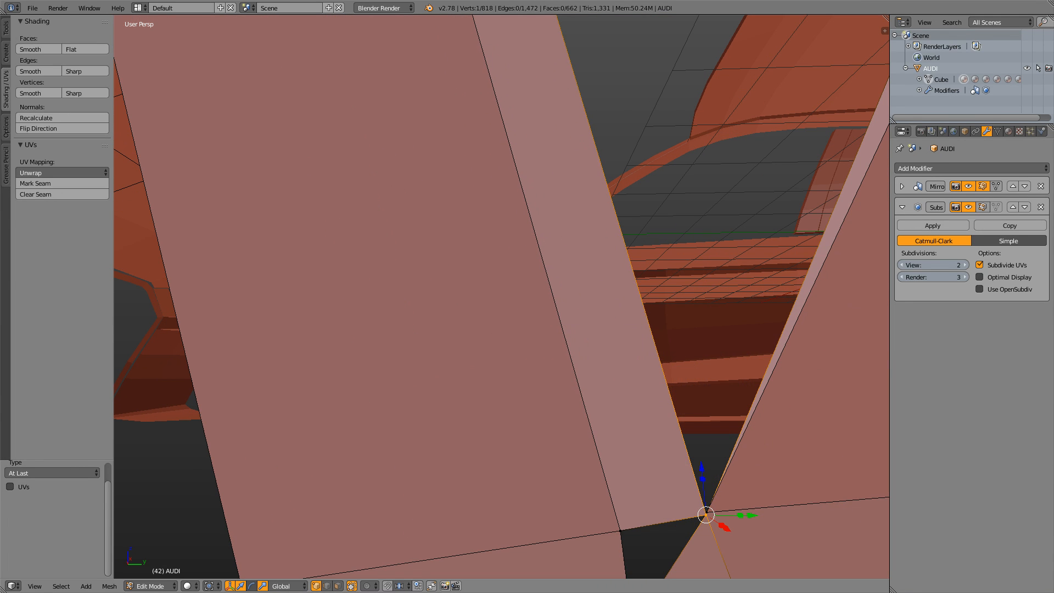
scroll(501, 297, "down", 1)
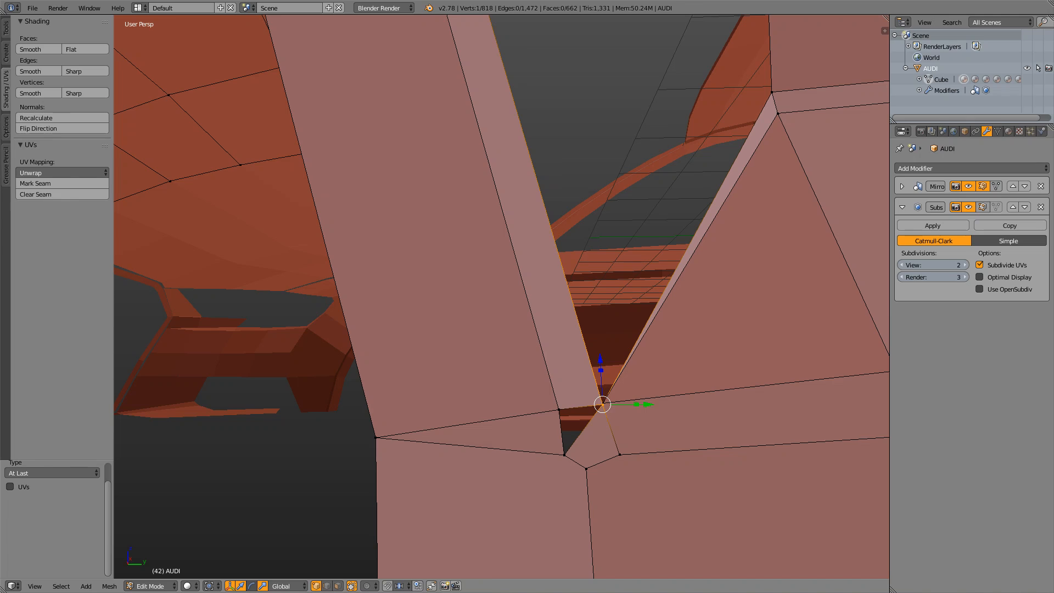
scroll(502, 296, "down", 1)
right_click(554, 402)
right_click(541, 394, "shift")
key("w")
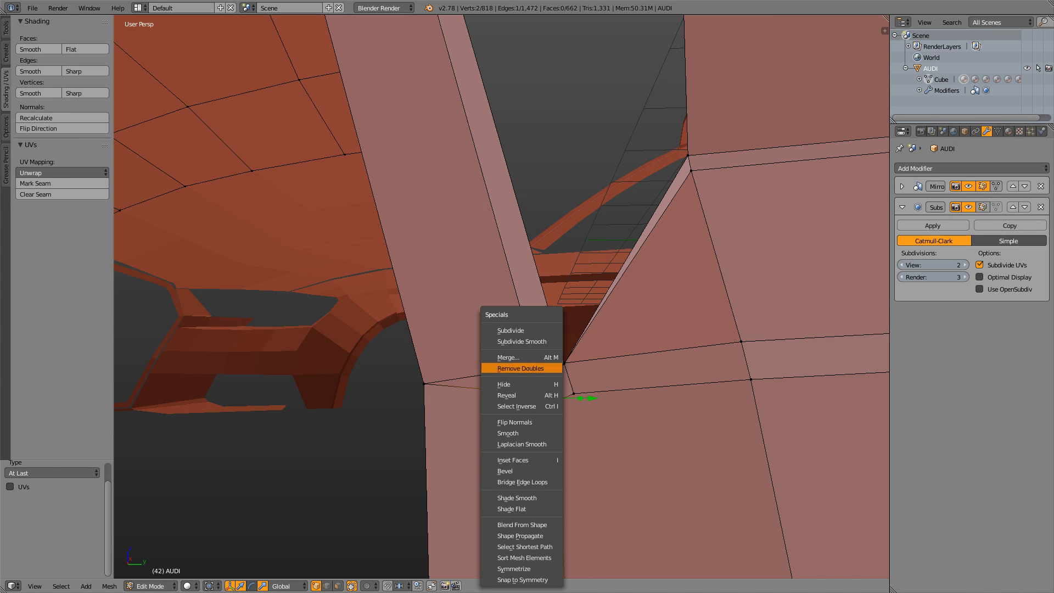
left_click(509, 356)
key("Return")
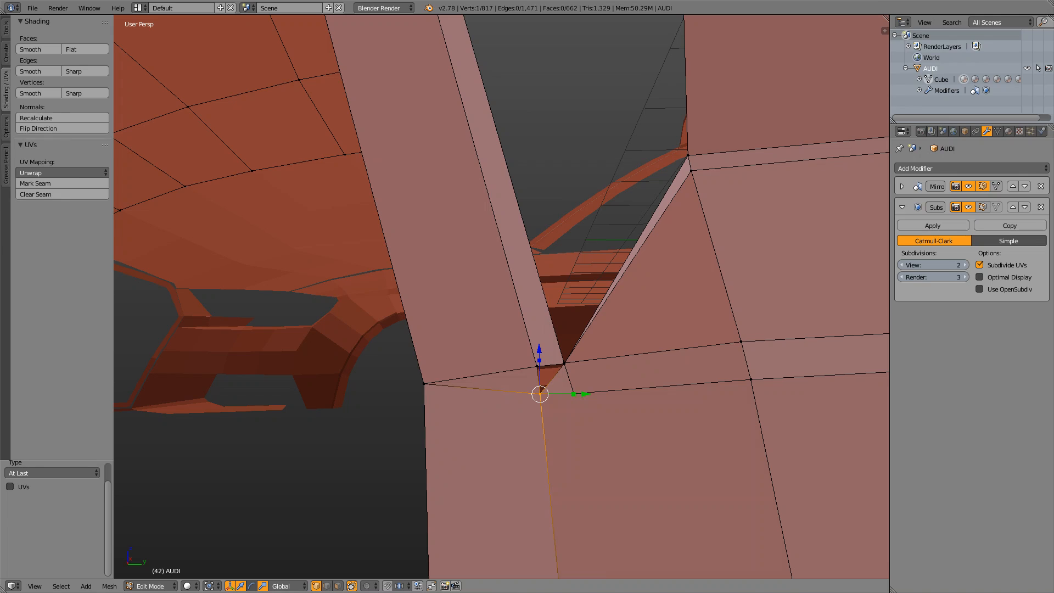
Delete the small triangular face beside the lower end of the wheel arch bevel, using face selection
scroll(501, 297, "up", 6)
scroll(501, 297, "down", 5)
key("ctrl+Tab")
left_click(568, 410)
right_click(559, 384)
key("x")
left_click(544, 383)
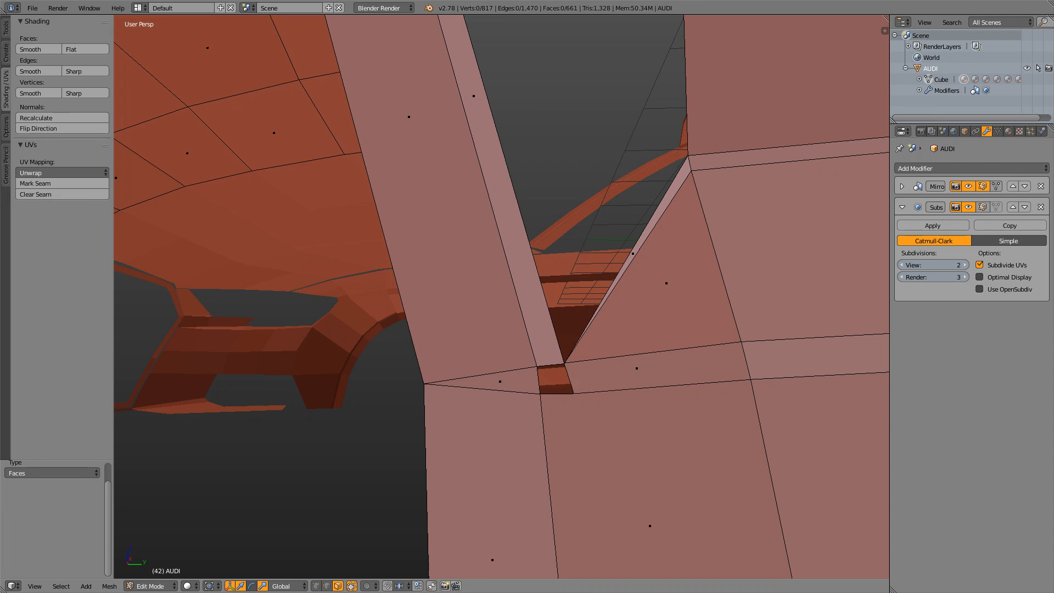
Select the open boundary loop around the corner opening, using edge selection
scroll(501, 297, "down", 6)
scroll(555, 386, "up", 6)
key("ctrl+Tab")
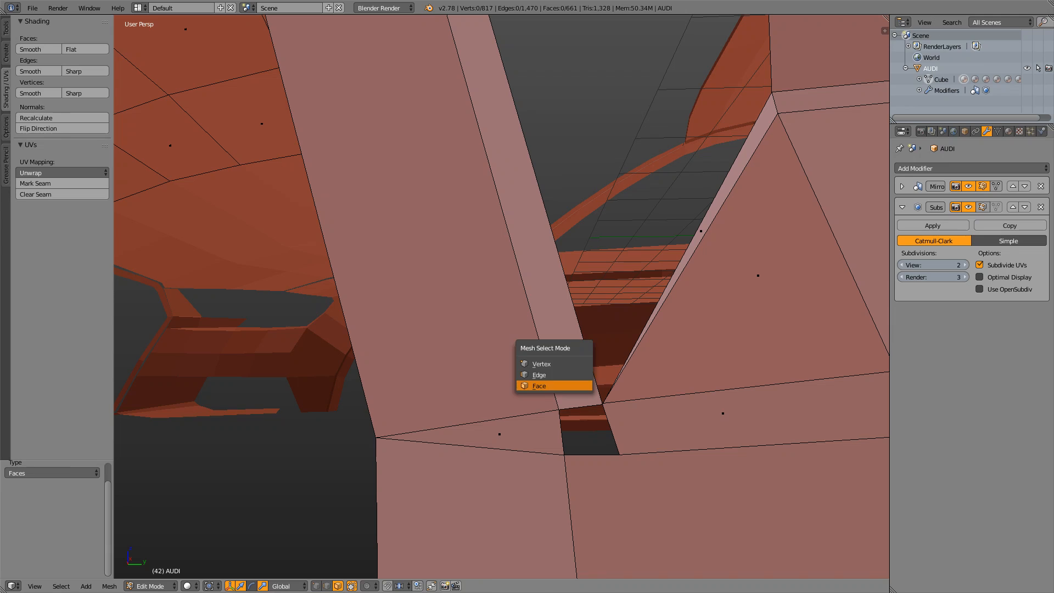
left_click(554, 385)
key("ctrl+Tab")
left_click(531, 407)
key("ctrl+Tab")
left_click(531, 422)
right_click(562, 432, "alt")
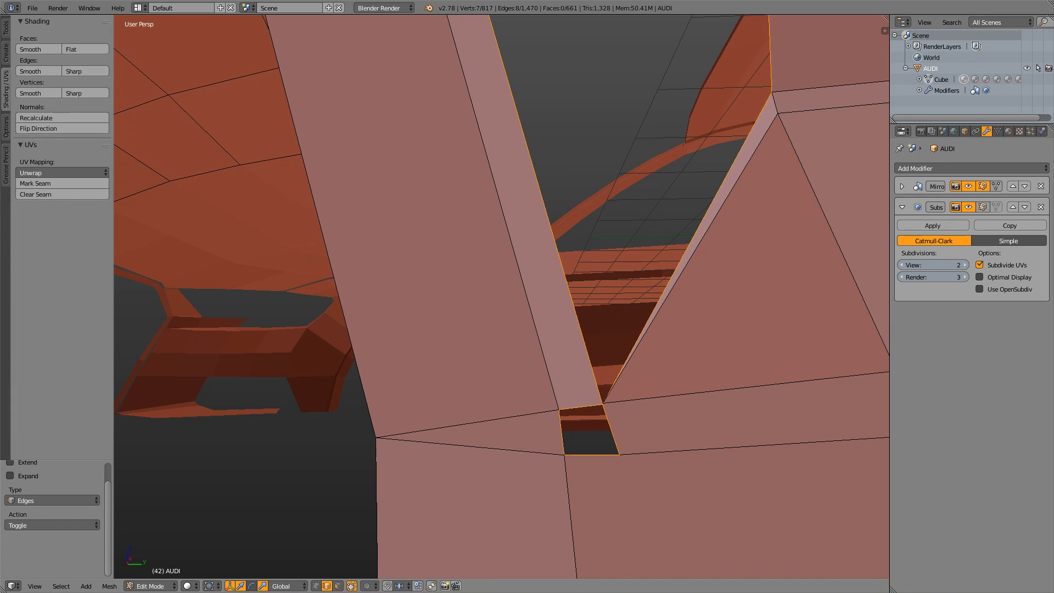
Try moving the lower end edge of the bevel strip upward along Z, and undo the move
right_click(643, 328)
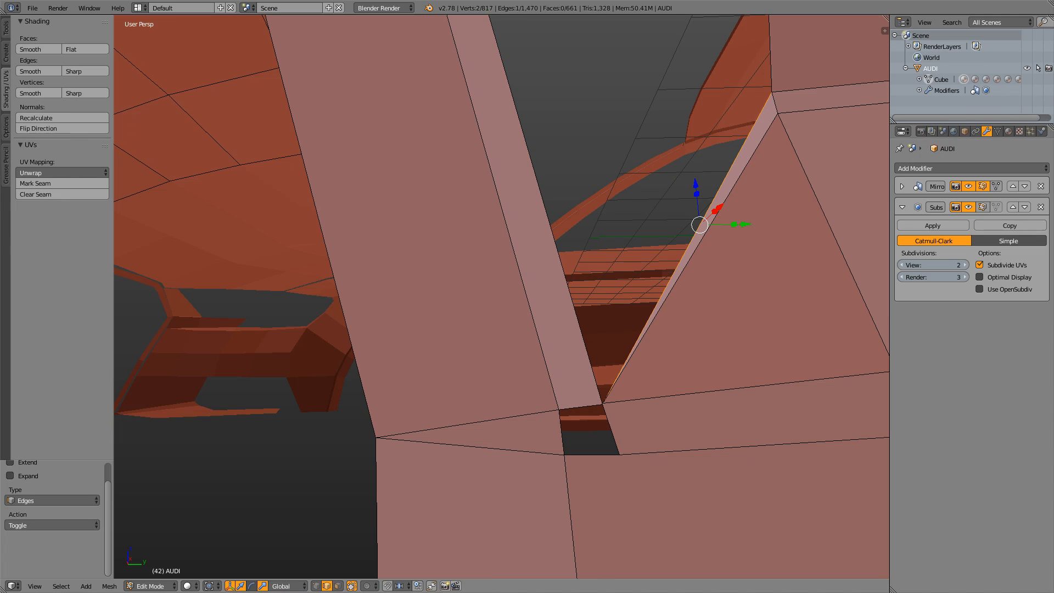
right_click(611, 429)
right_click(581, 407, "shift")
right_click(561, 431, "shift")
right_click(581, 407)
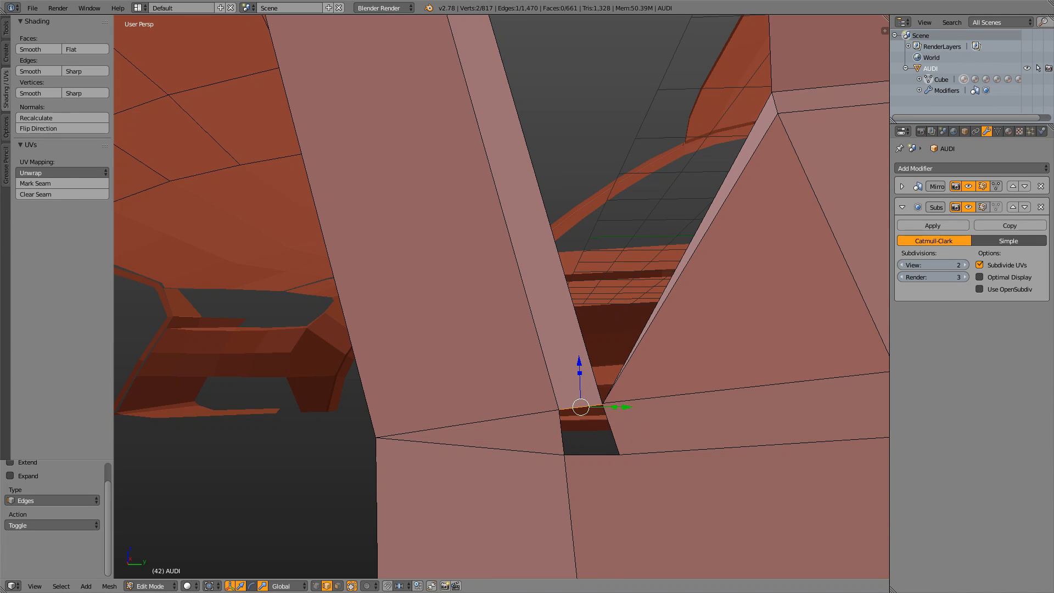
left_click_drag(579, 361, 576, 173)
key("ctrl+z")
Delete the thin sliver face along the slanted edge of the door crease panel
middle_click_drag(576, 230, 565, 159)
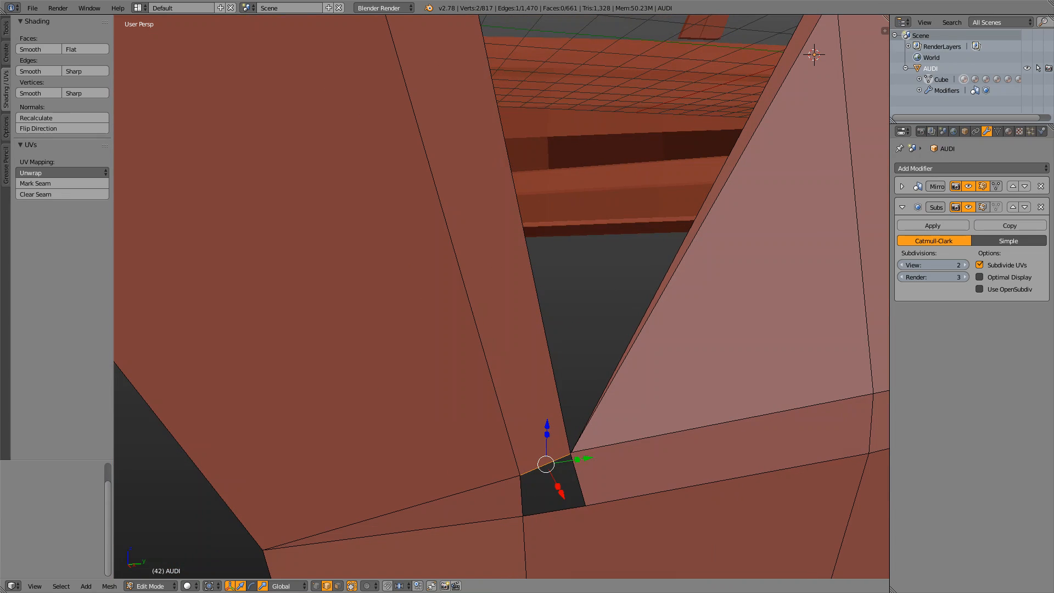
right_click(620, 359)
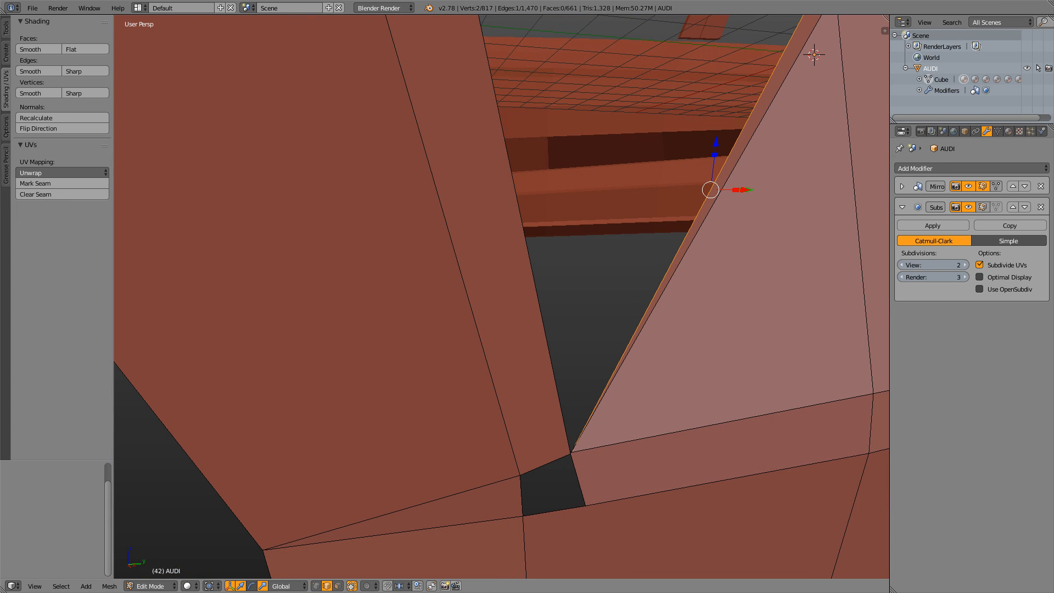
key("g")
key("z")
key("Escape")
middle_click_drag(527, 308, 631, 175)
key("ctrl+Tab")
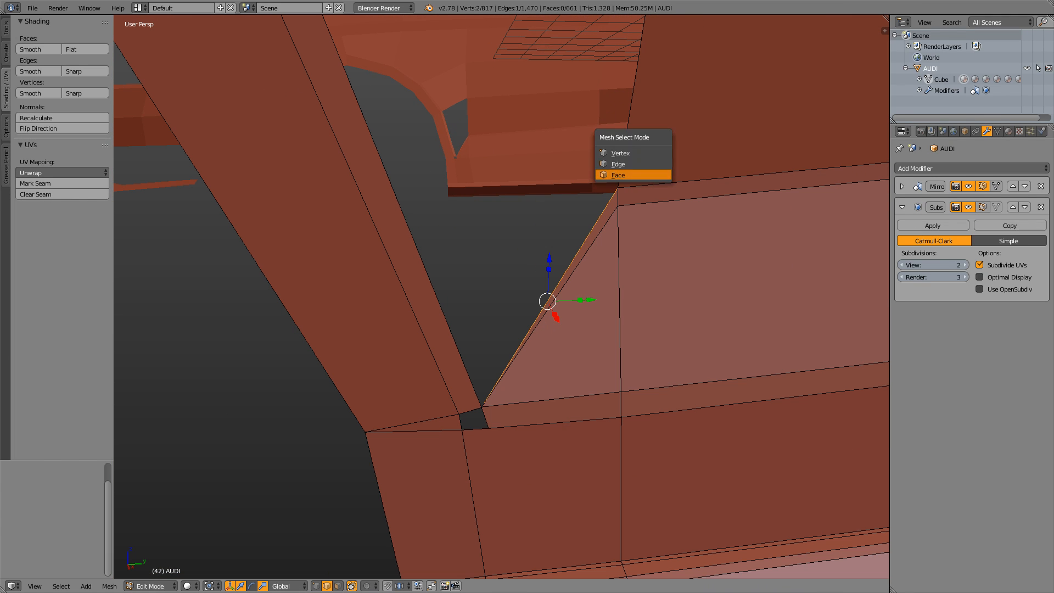
left_click(618, 174)
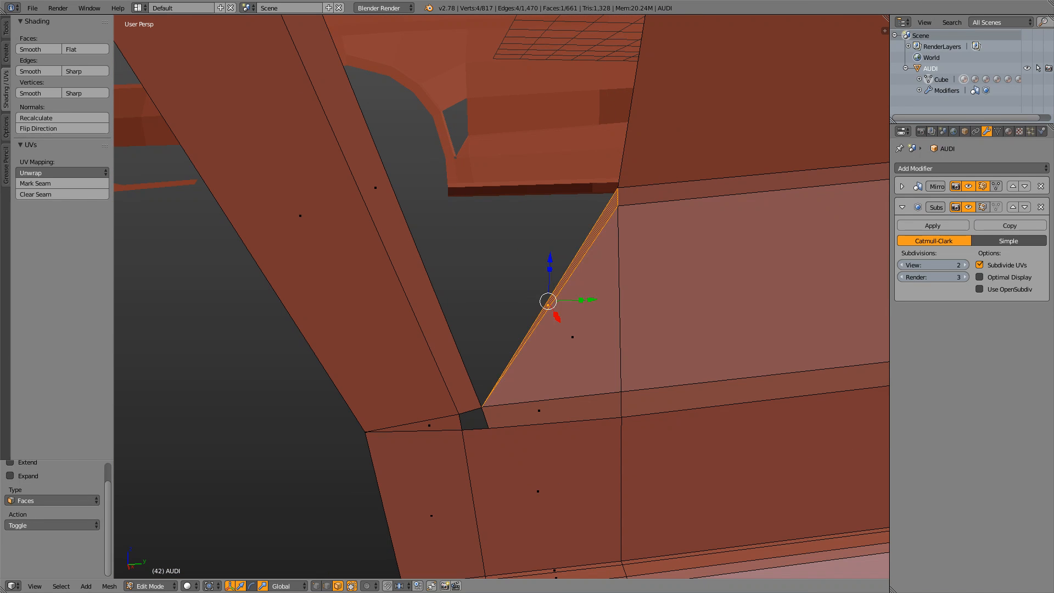
key("x")
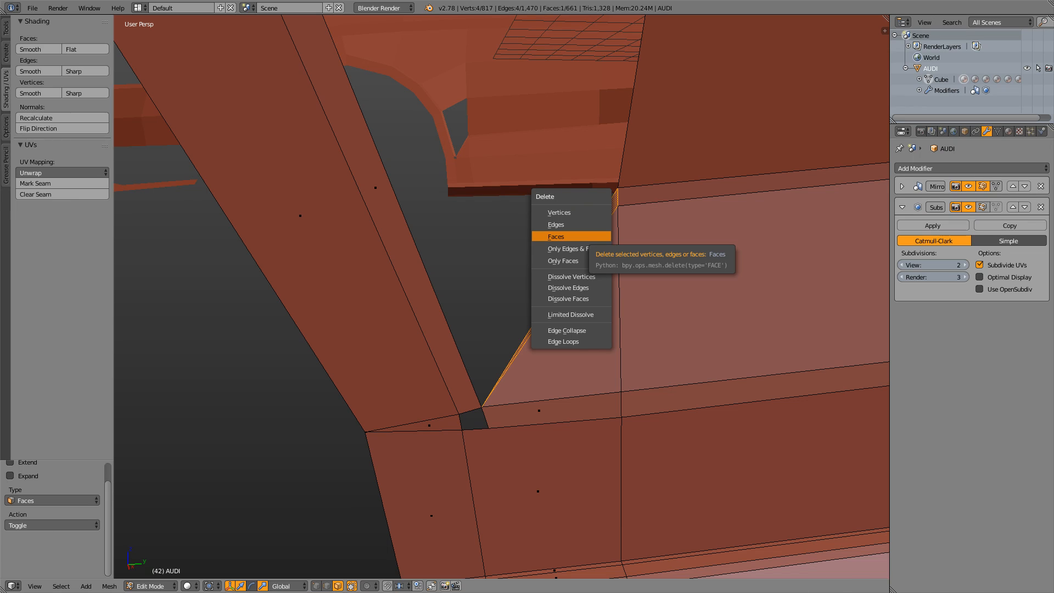
left_click(592, 236)
Try moving the slanted edge of the door crease panel along Y, and undo the move
middle_click_drag(592, 237, 539, 259)
key("ctrl+Tab")
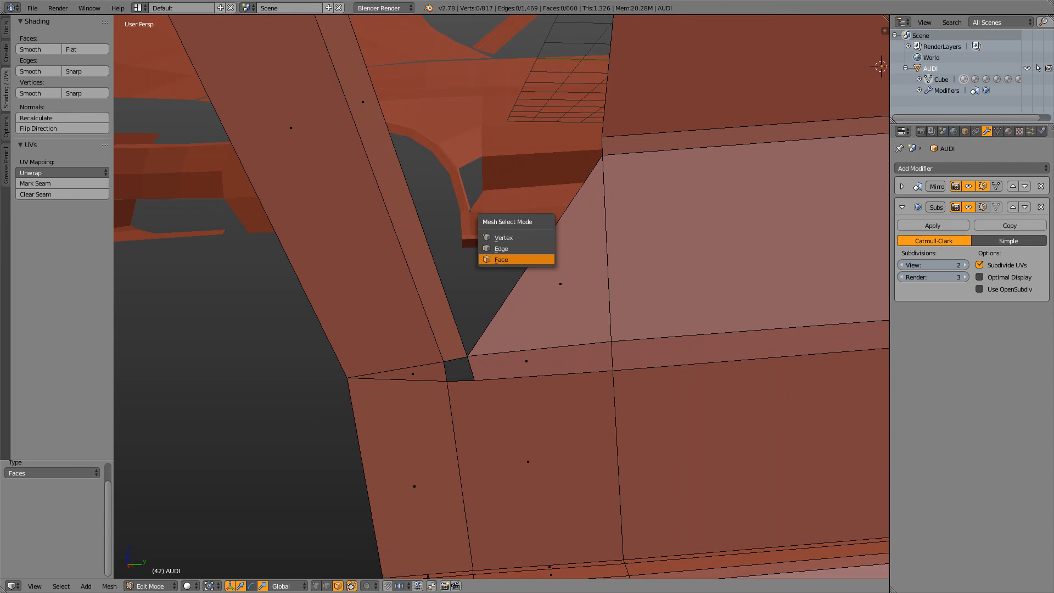
left_click(538, 249)
right_click(538, 251)
key("g")
key("y")
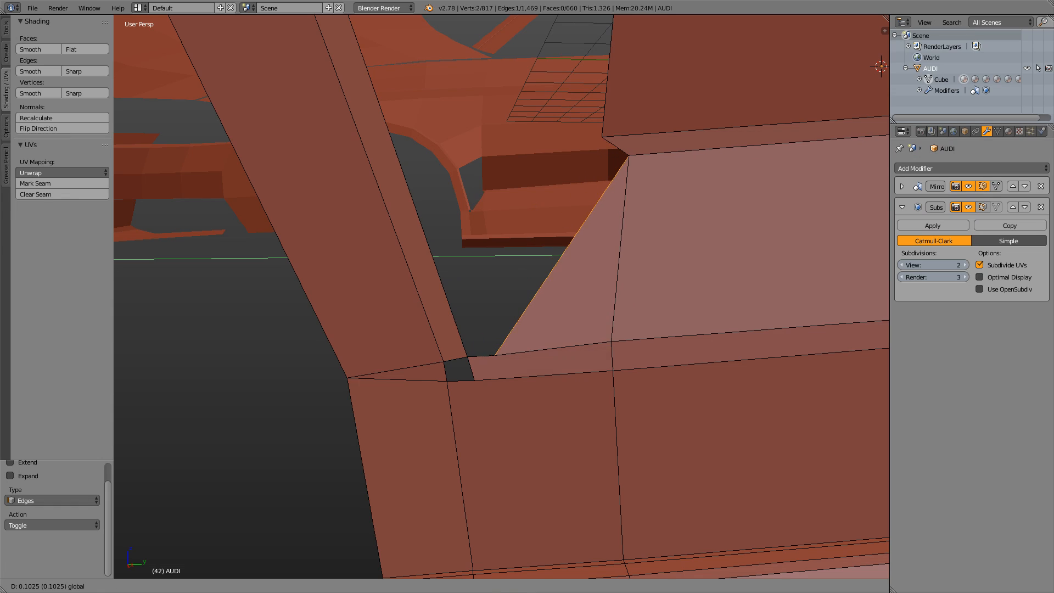
key("Return")
key("ctrl+z")
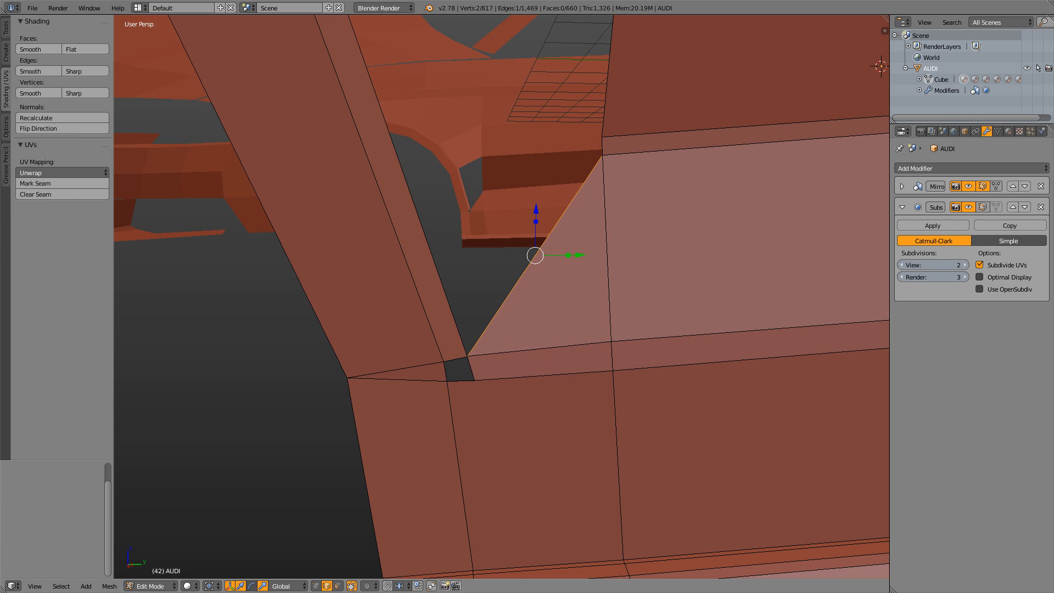
Raise the door crease panel's corner vertex 0.090 along Z to separate it from the bevel's end vertex
key("ctrl+Tab")
left_click(486, 377)
right_click(467, 355)
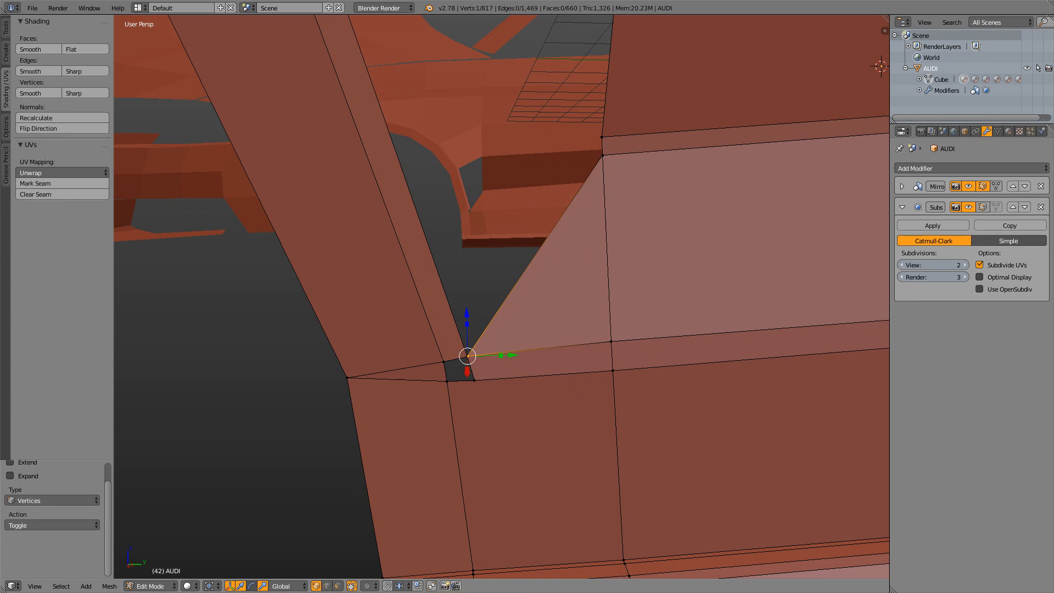
scroll(488, 352, "up", 4)
left_click_drag(432, 317, 431, 260)
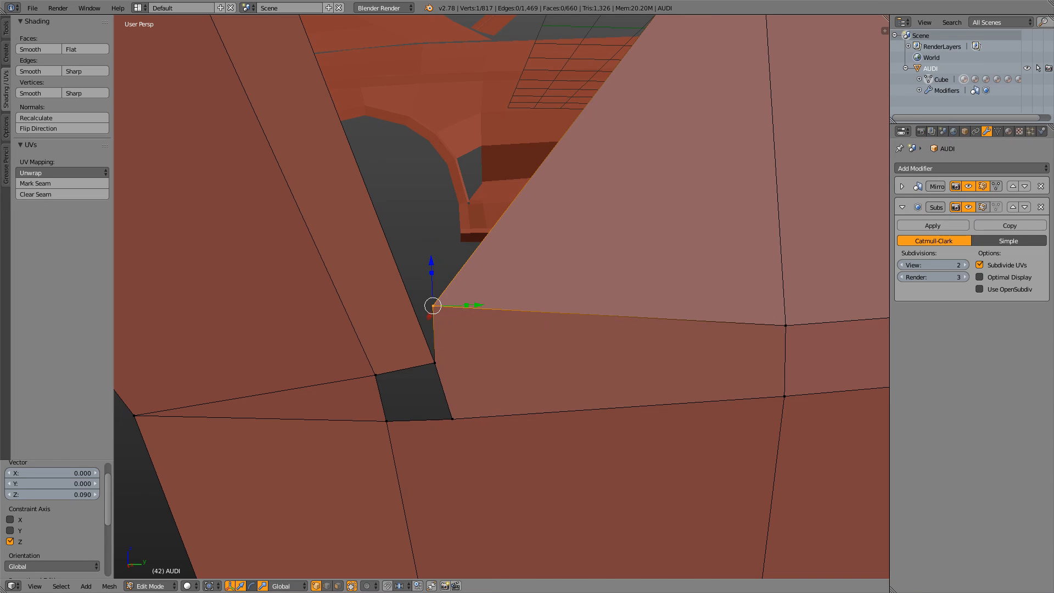
Merge the raised crease panel vertex into the bevel's lower end vertex with Merge At Last
key("w")
left_click(404, 303)
left_click(404, 307)
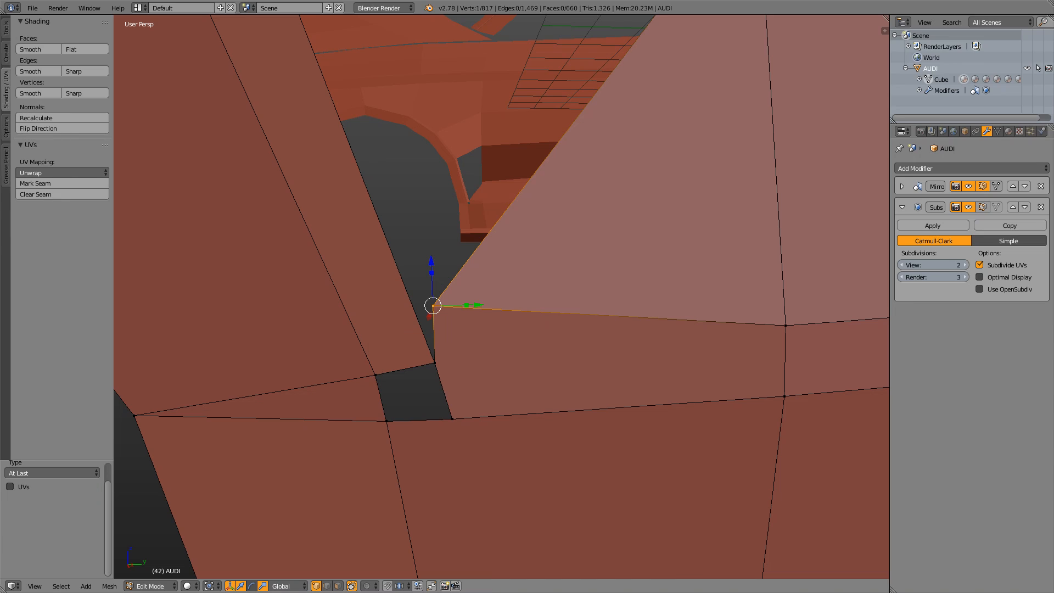
right_click(435, 363)
right_click(433, 305)
right_click(435, 362, "shift")
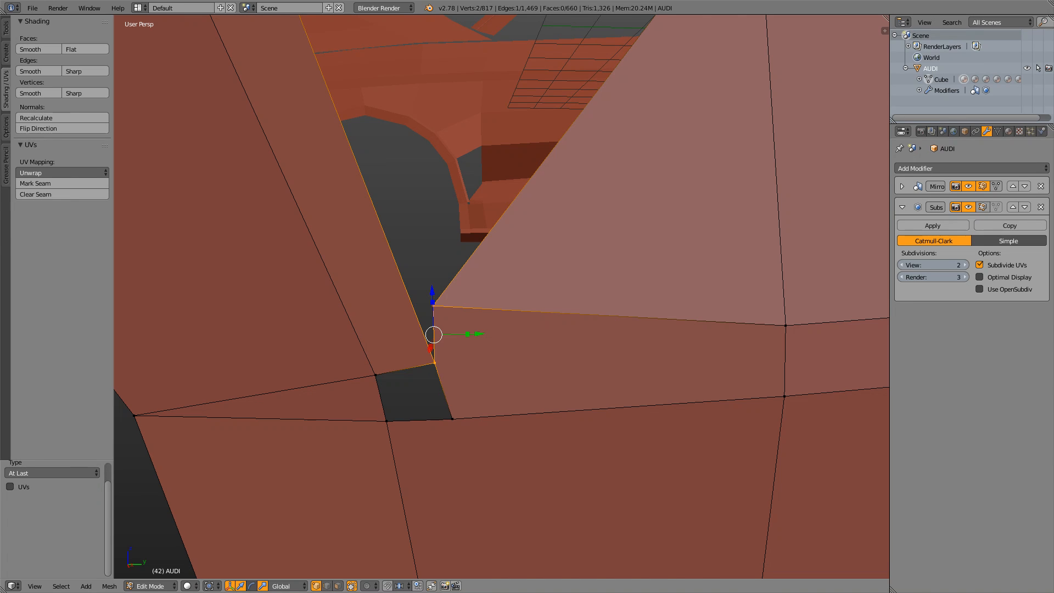
right_click(434, 363, "shift")
right_click(434, 363, "shift")
key("w")
left_click(392, 355)
left_click(404, 355)
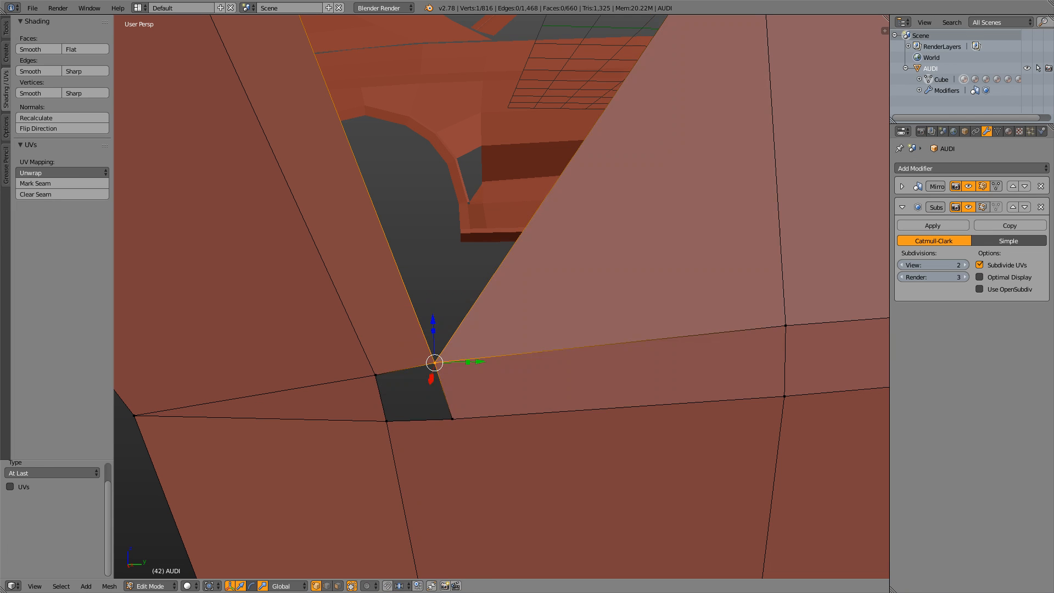
Try moving the door-side edge of the small corner opening along Y, and undo the move
scroll(456, 357, "down", 4)
scroll(456, 357, "up", 2)
key("ctrl+Tab")
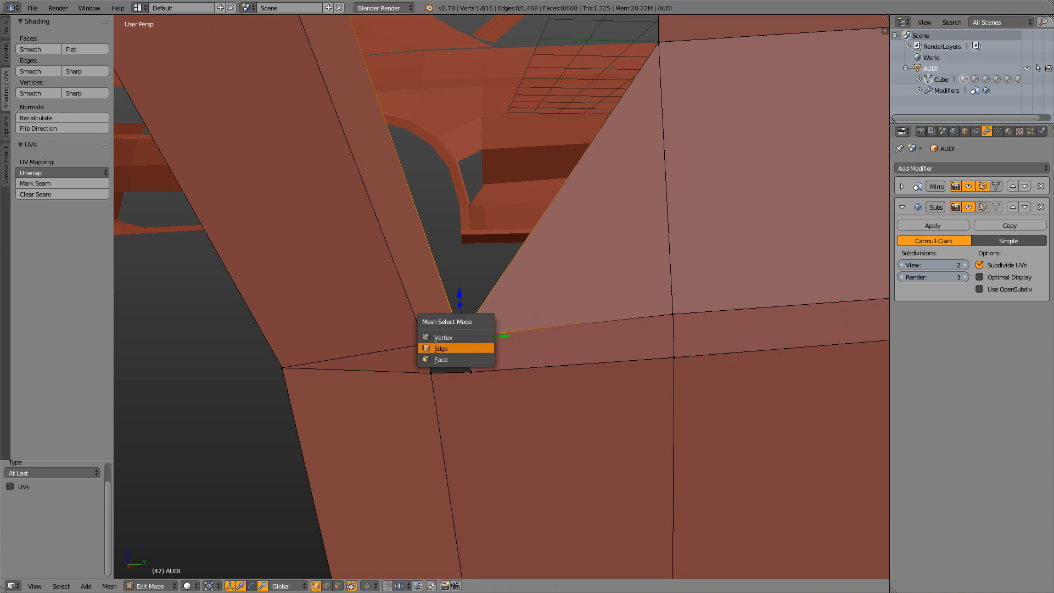
key("Return")
right_click(465, 354, "alt")
right_click(466, 354)
right_click(444, 341, "shift")
right_click(466, 354)
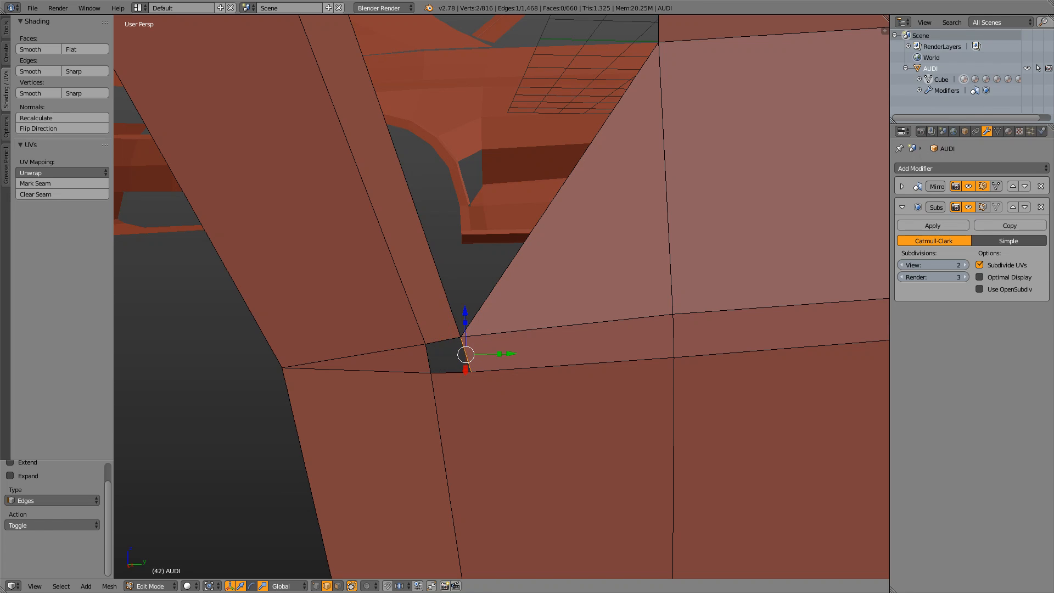
left_click_drag(511, 354, 541, 353)
key("ctrl+z")
Fill the small four-sided opening at the bevel's lower corner with a face from its four edges
right_click(450, 372)
left_click_drag(449, 330, 451, 387)
key("ctrl+z")
right_click(466, 354, "shift")
right_click(443, 340, "shift")
right_click(428, 358, "shift")
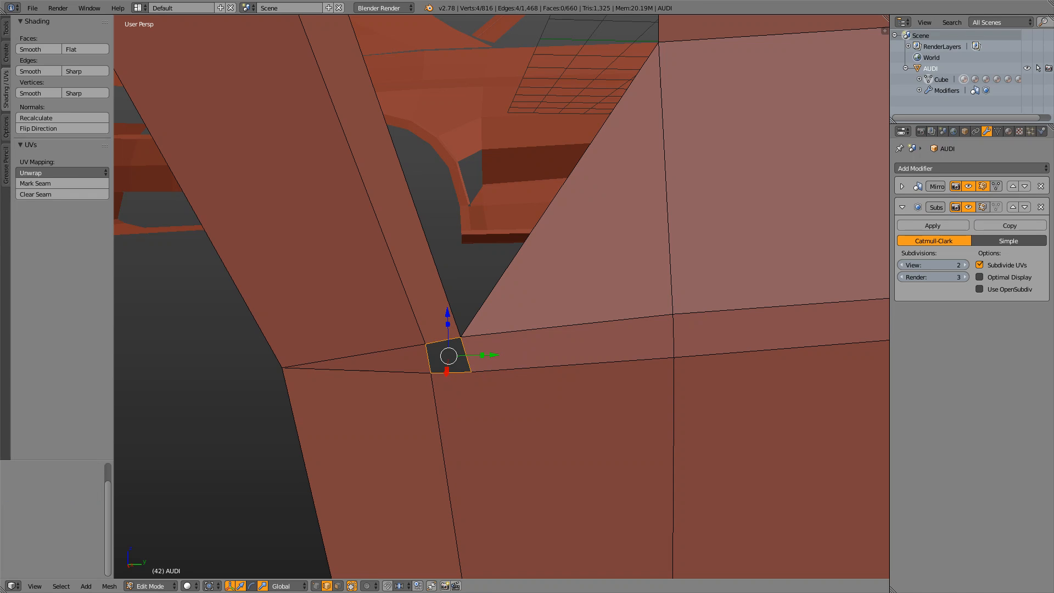
key("f")
Fill the larger opening between the wheel arch bevel, the fender and the door crease with a face
scroll(501, 296, "down", 5)
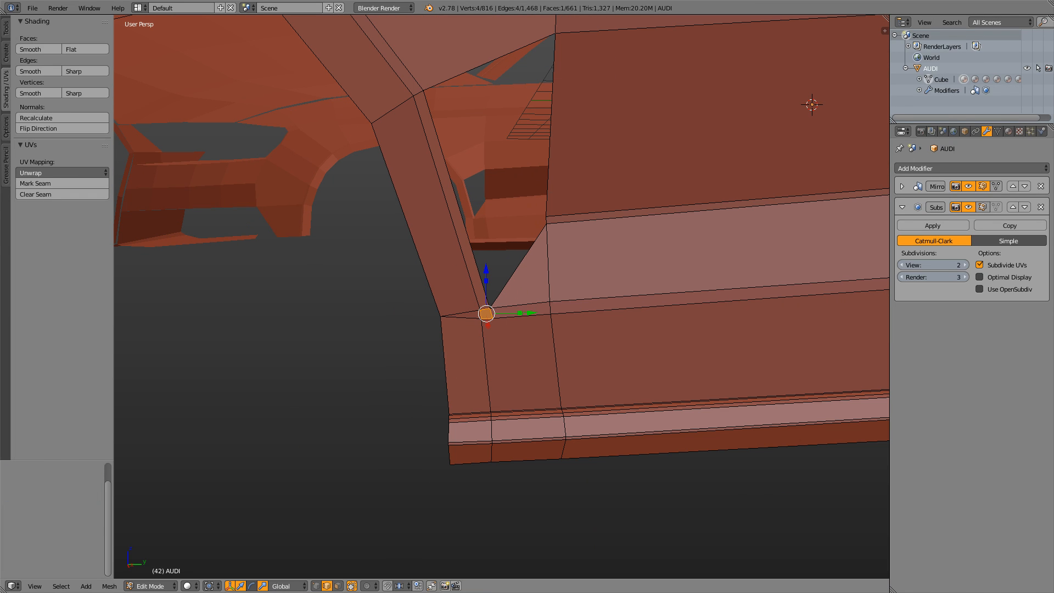
scroll(519, 258, "down", 2)
scroll(519, 258, "up", 2)
middle_click_drag(519, 258, 466, 373, "shift")
key("ctrl+Tab")
left_click(466, 373)
right_click(473, 351, "alt")
key("f")
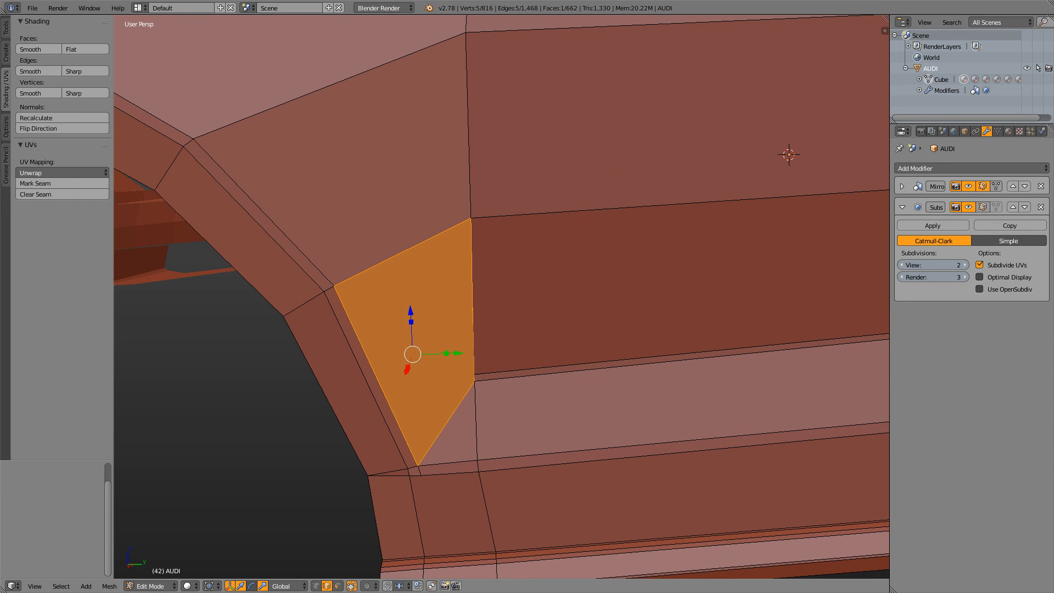
key("ctrl+Tab")
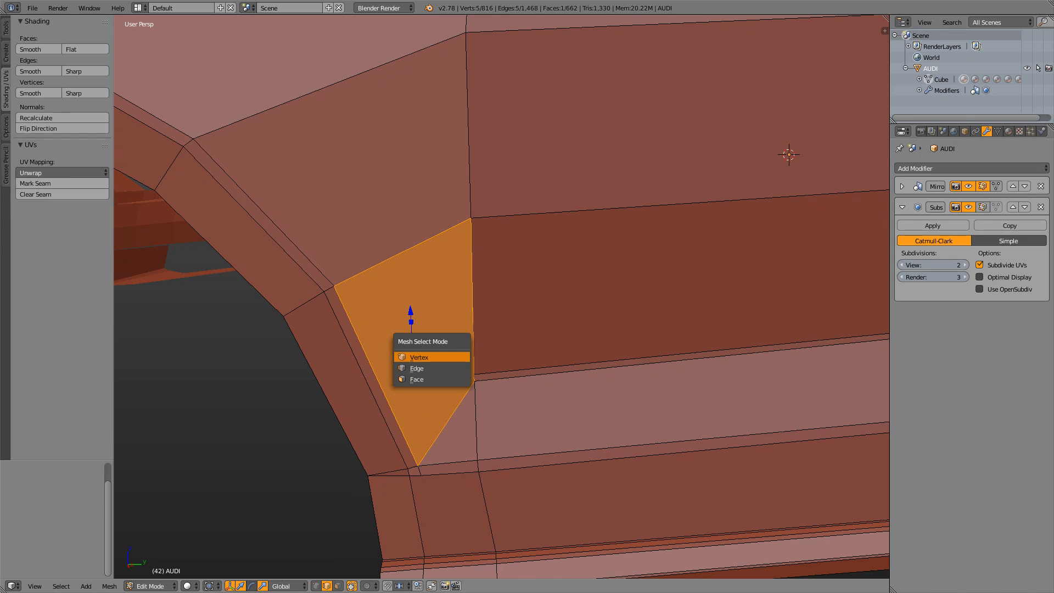
key("Return")
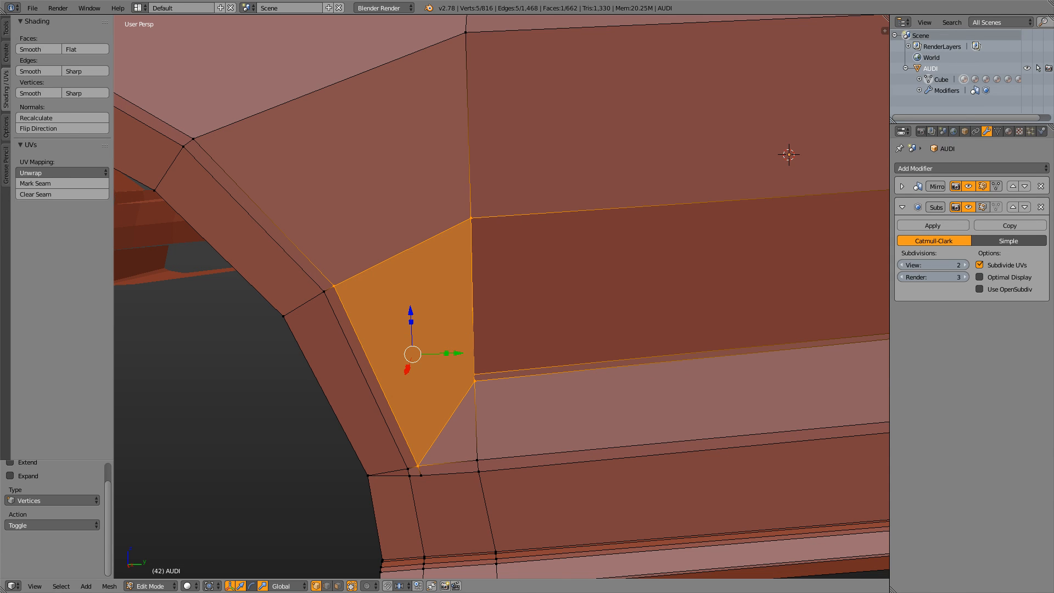
key("ctrl+z")
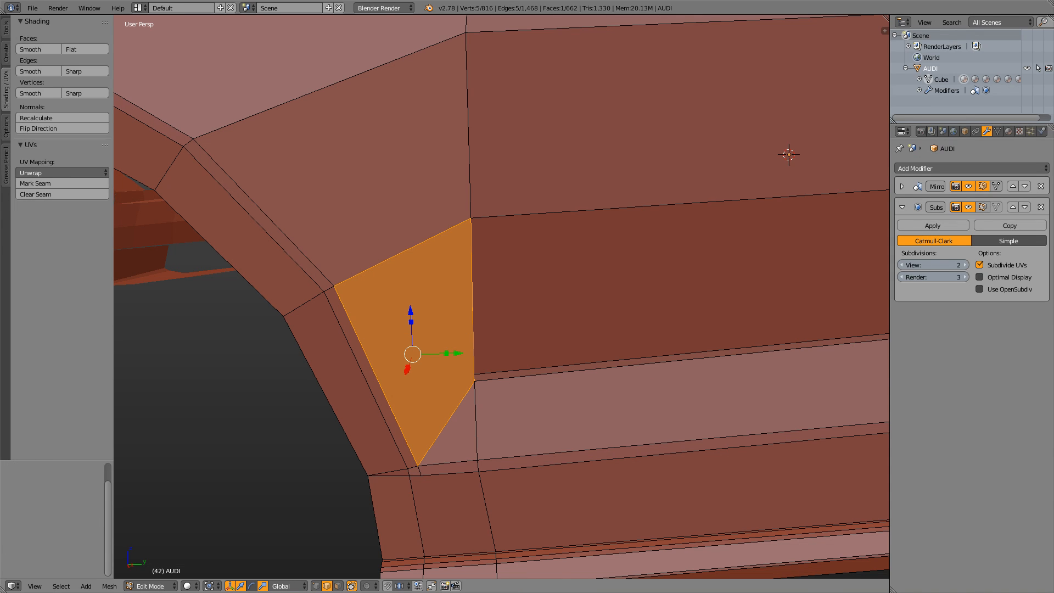
Knife-cut from the door crease's upper corner vertex down beside the slanted edge and across the bevel to the wheel arch edge
key("k")
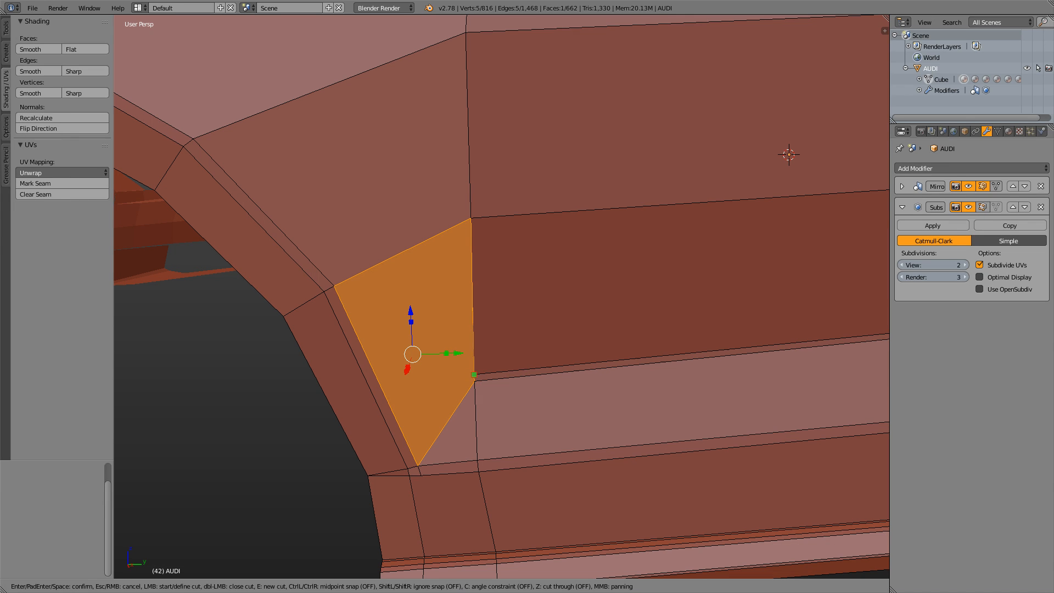
left_click(475, 375)
left_click(412, 459)
left_click(364, 470)
key("Return")
Preview the smoothed wheel arch corner in Object Mode
key("Tab")
scroll(387, 444, "down", 3)
scroll(387, 444, "up", 3)
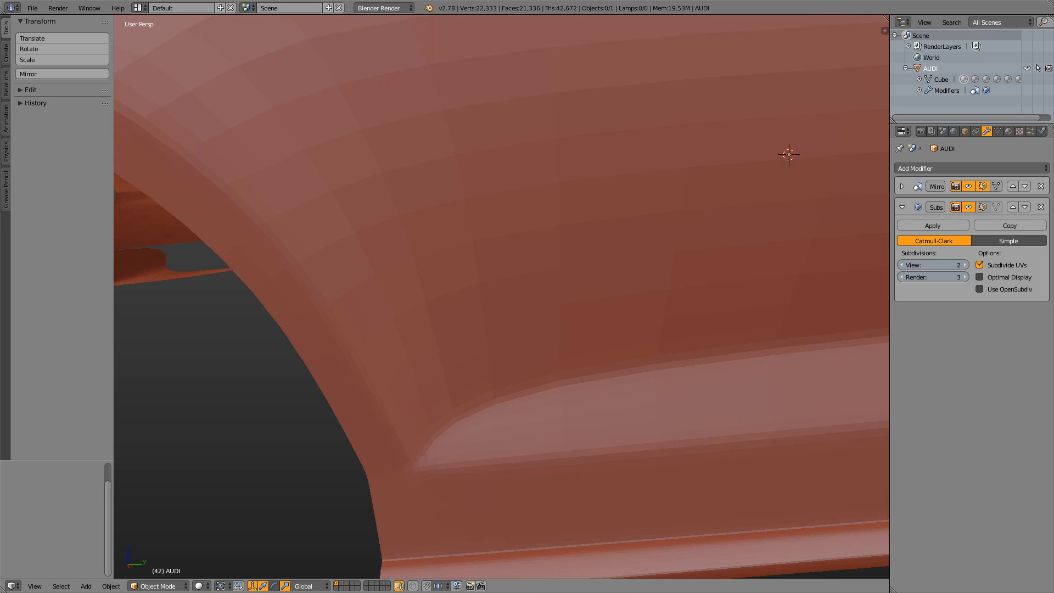
Return to Edit Mode and examine the new cut around the wheel arch's lower corner
key("Tab")
scroll(501, 296, "up", 1)
middle_click_drag(501, 297, 552, 116, "shift")
scroll(501, 297, "up", 4)
scroll(501, 297, "down", 5)
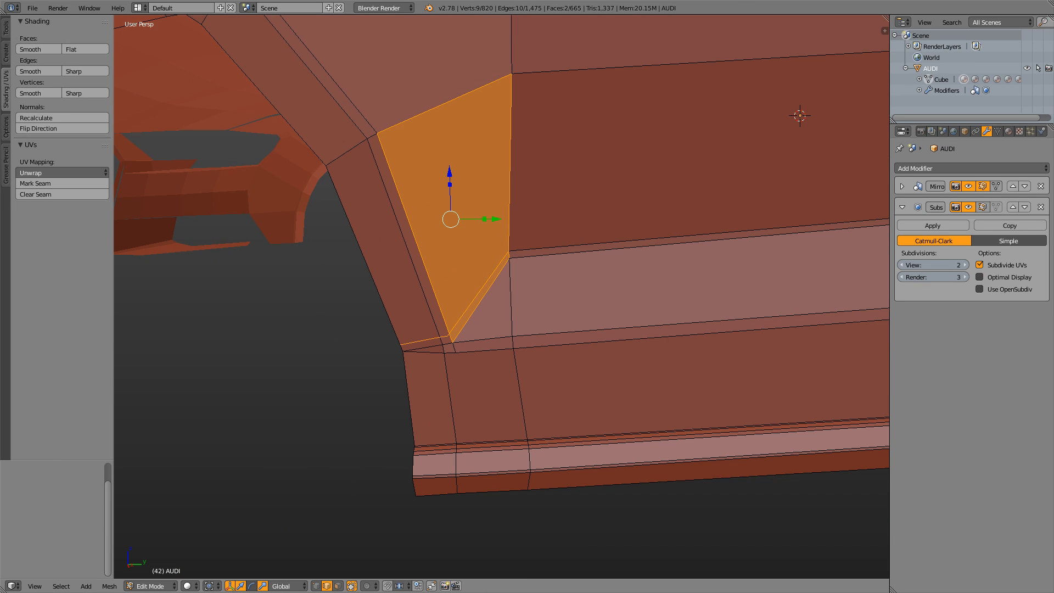
scroll(501, 297, "down", 4)
scroll(501, 296, "up", 4)
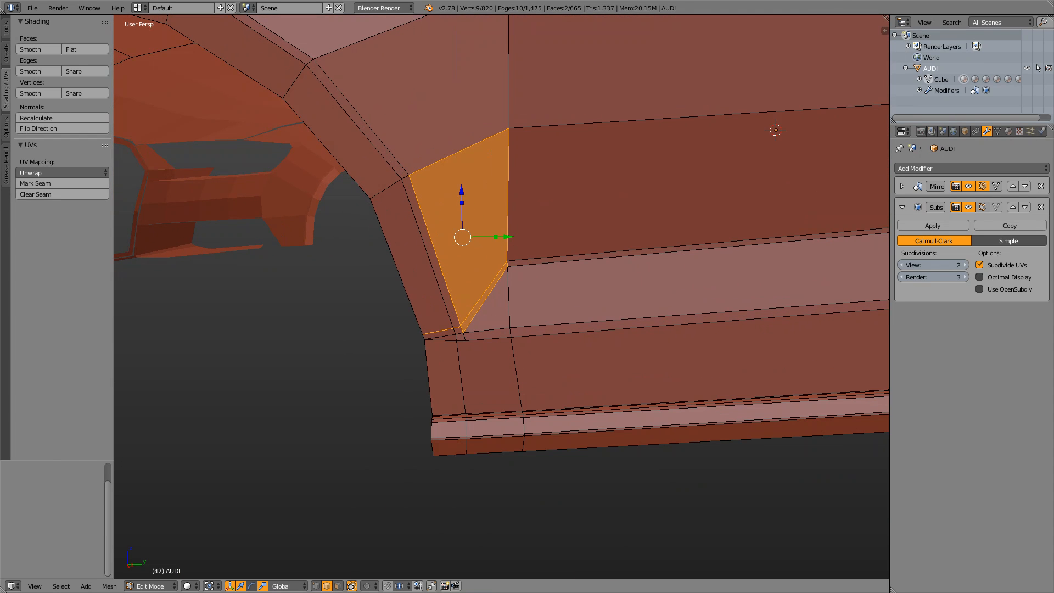
scroll(501, 296, "up", 2)
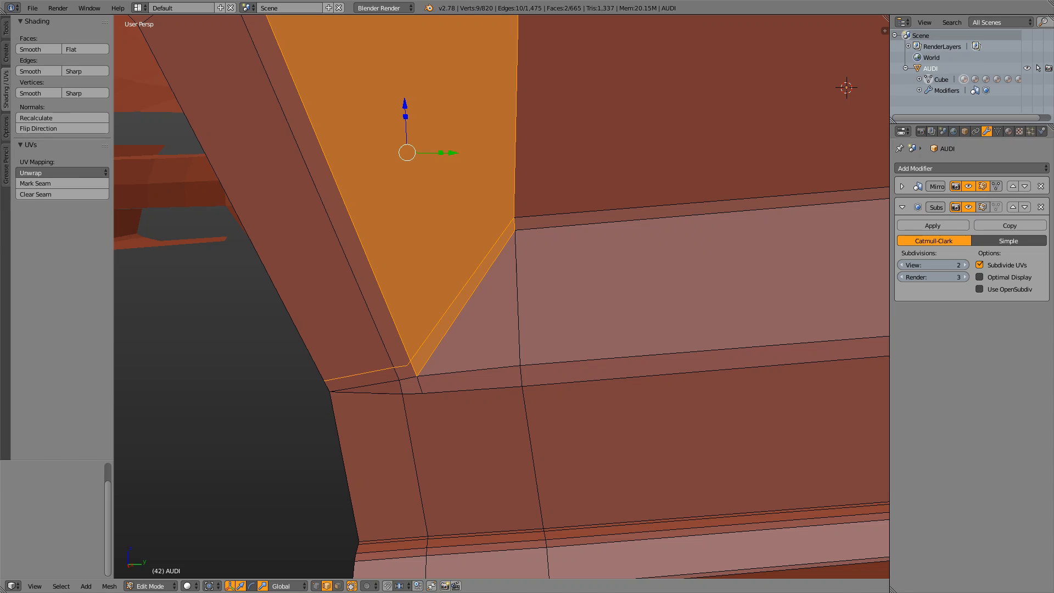
Check the short edges at the wheel arch bevel's lower corner and preview the smoothed shape
middle_click_drag(502, 296, 597, 252, "shift")
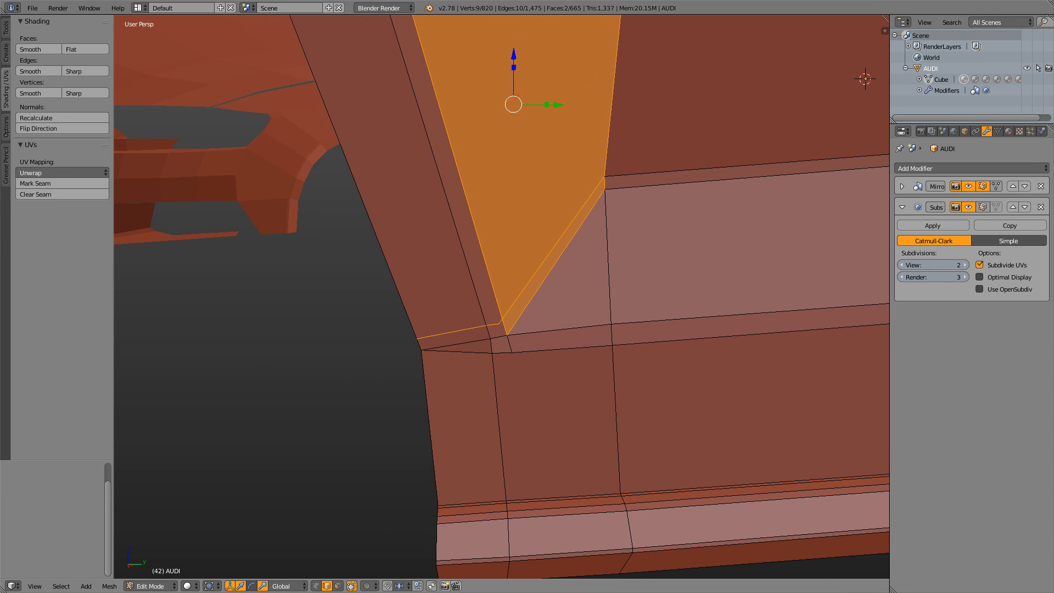
right_click(499, 337)
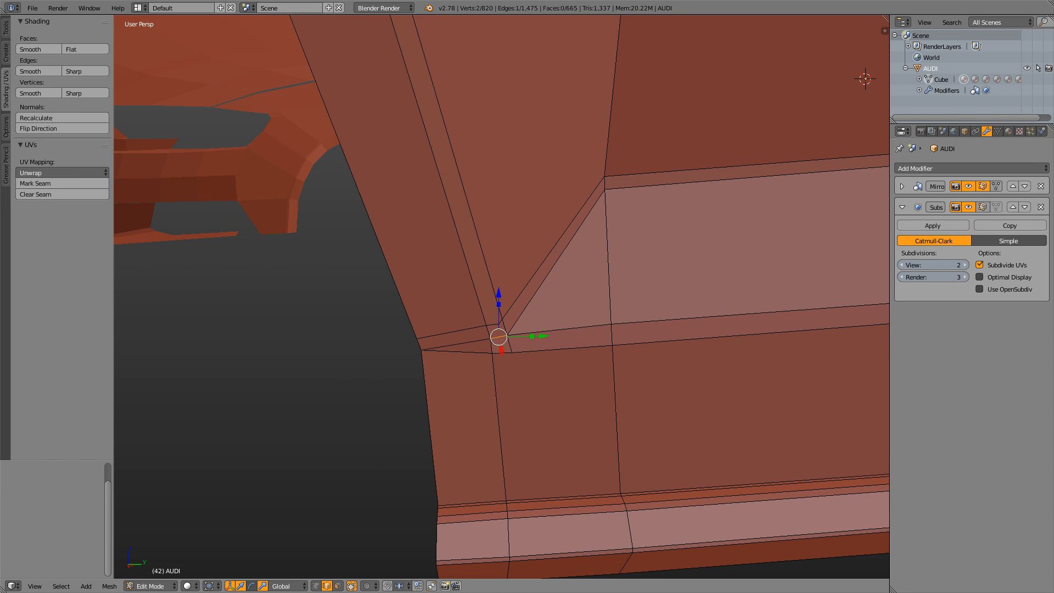
right_click(456, 344)
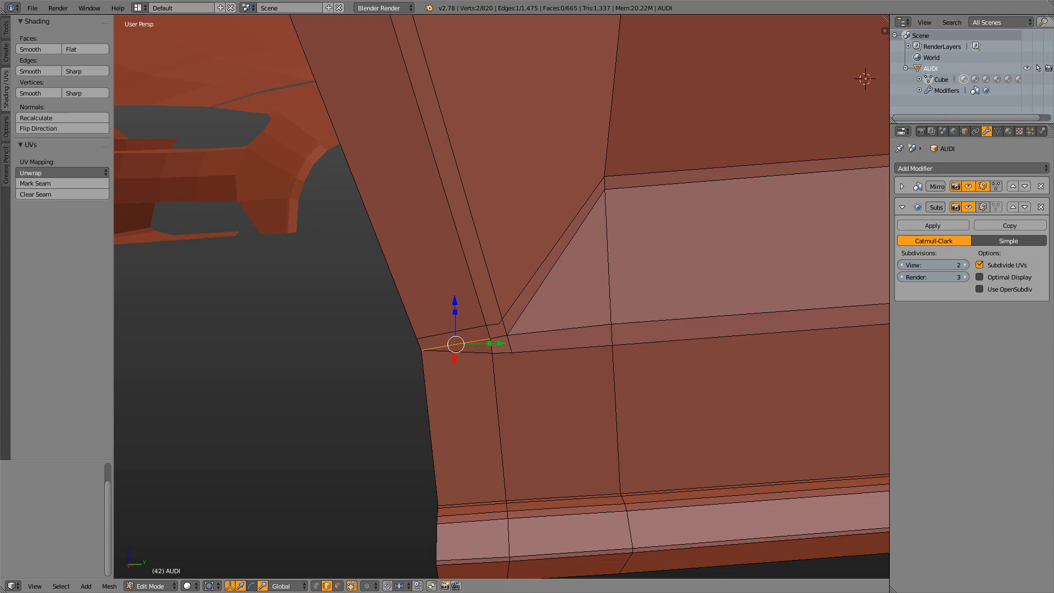
scroll(501, 296, "down", 3)
key("Tab")
key("Tab")
Merge the two neighbouring vertices where the door crease meets the wheel arch bevel at its lower corner
scroll(502, 297, "up", 10)
key("ctrl+Tab")
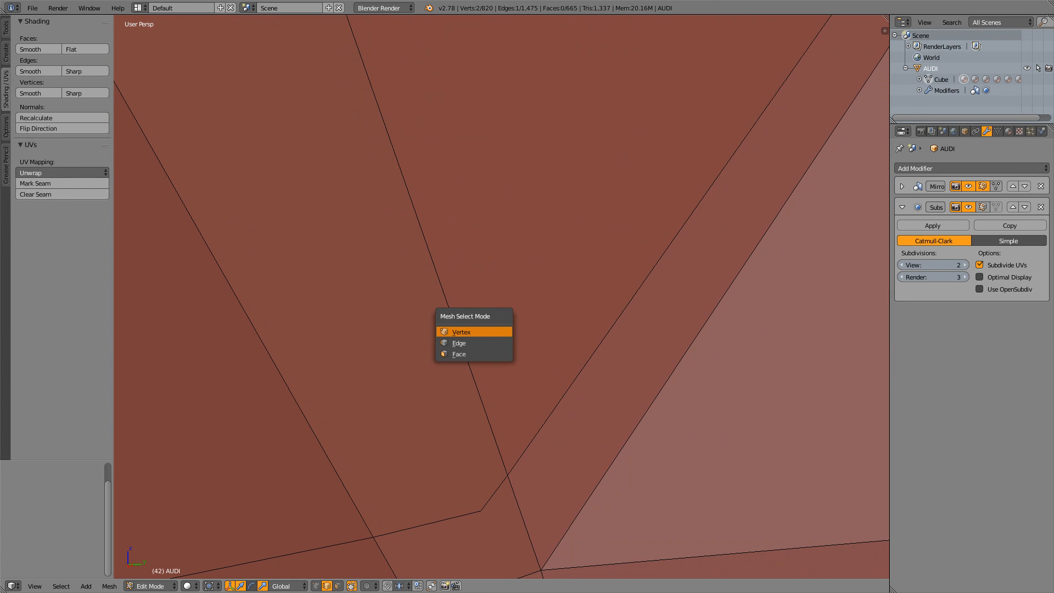
key("Return")
right_click(481, 511)
right_click(507, 476, "shift")
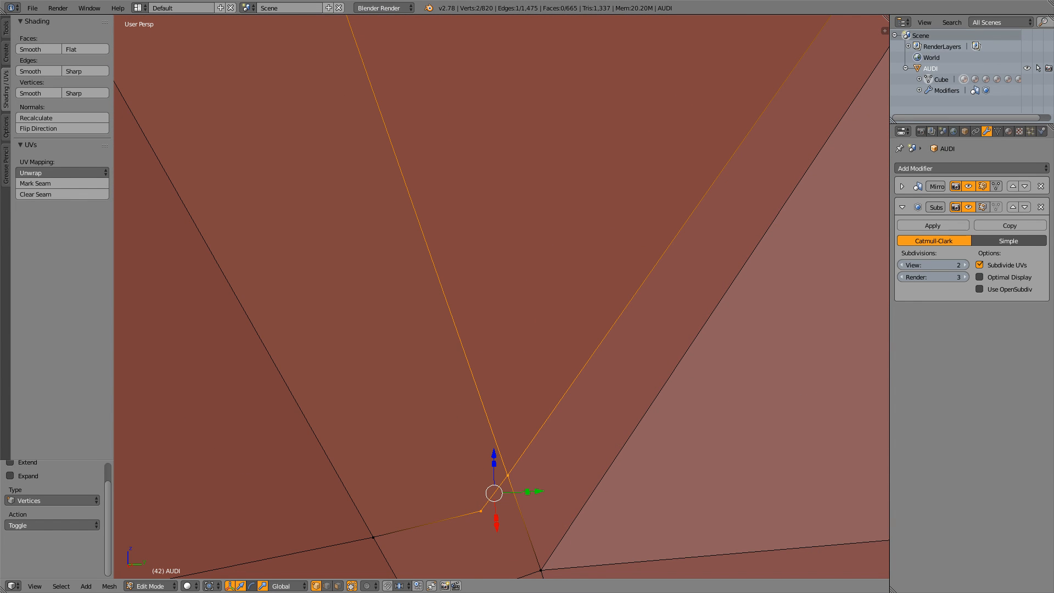
key("w")
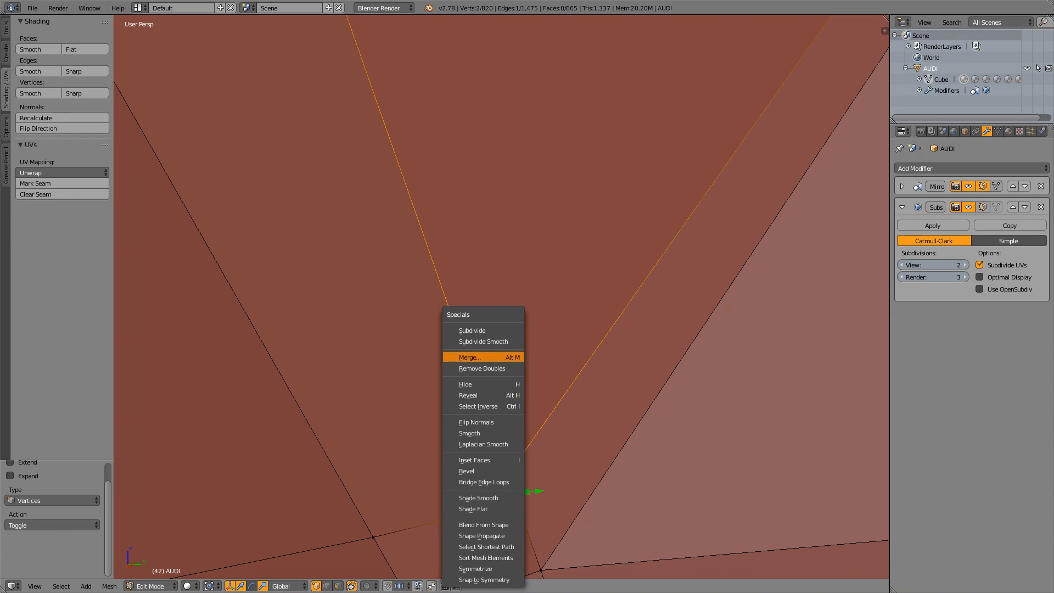
left_click(461, 361)
left_click(461, 360)
Preview the merged wheel arch corner smoothed in Object Mode
key("Tab")
scroll(461, 360, "down", 15)
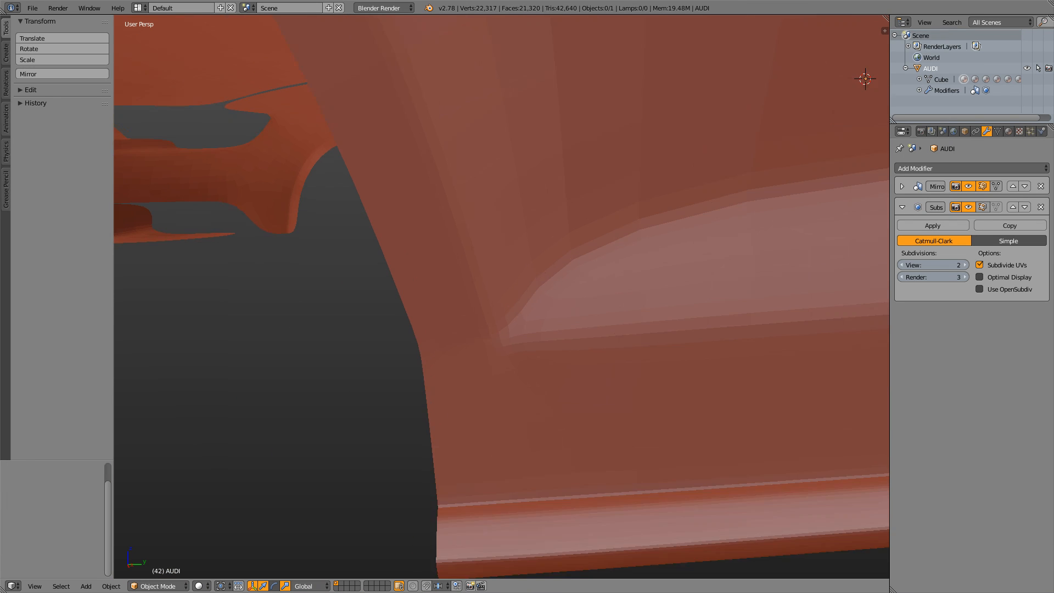
scroll(502, 296, "up", 1)
key("Tab")
key("Tab")
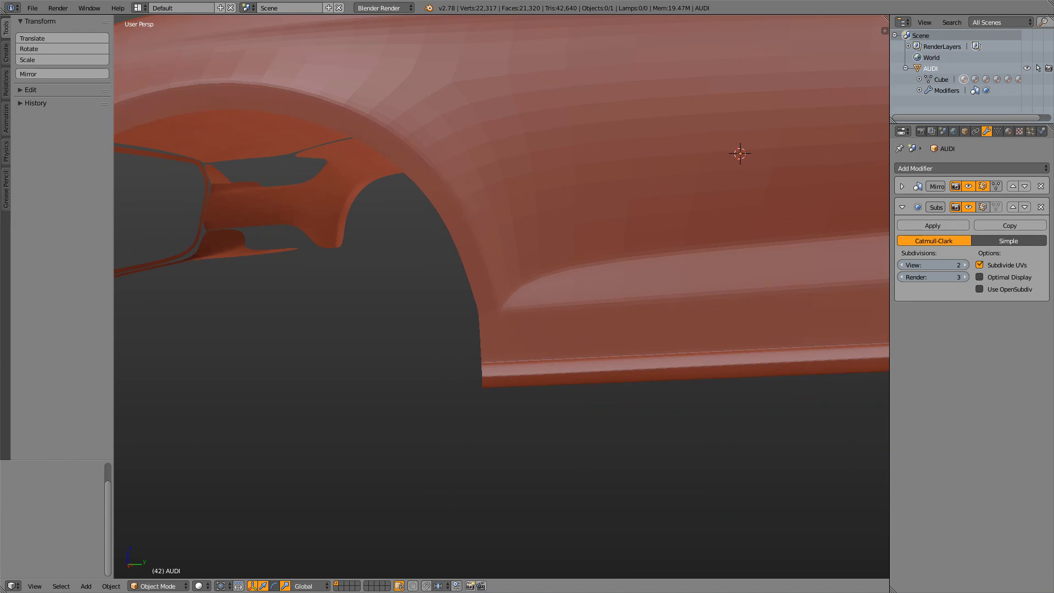
scroll(502, 297, "down", 1)
scroll(502, 297, "up", 2)
scroll(502, 296, "up", 1)
Compare the corner's edge flow in Edit Mode with its smoothed shape from several angles
key("Tab")
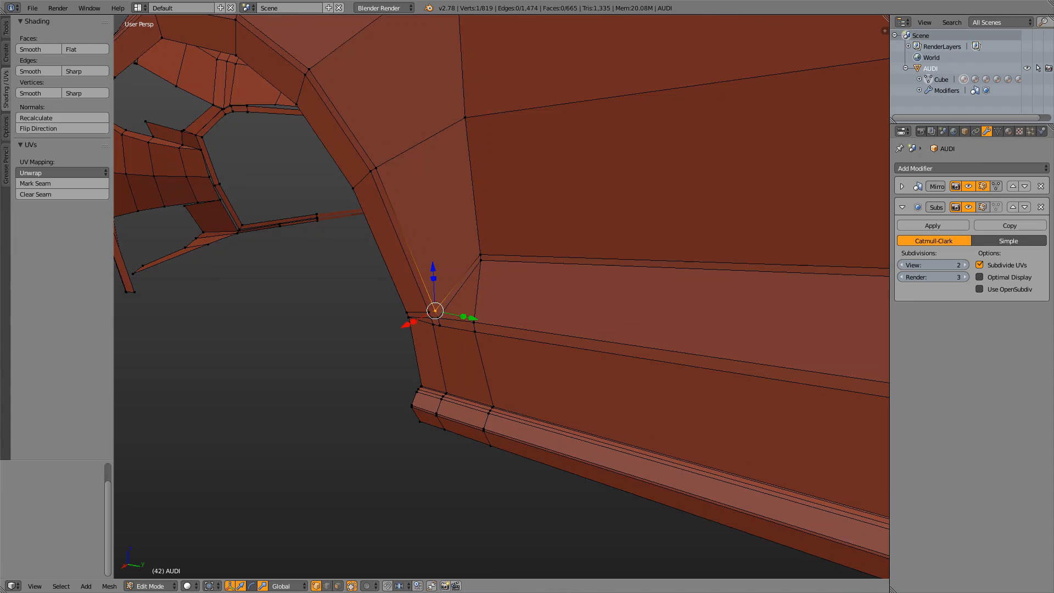
key("Tab")
key("Tab")
scroll(501, 296, "up", 7)
scroll(501, 297, "down", 4)
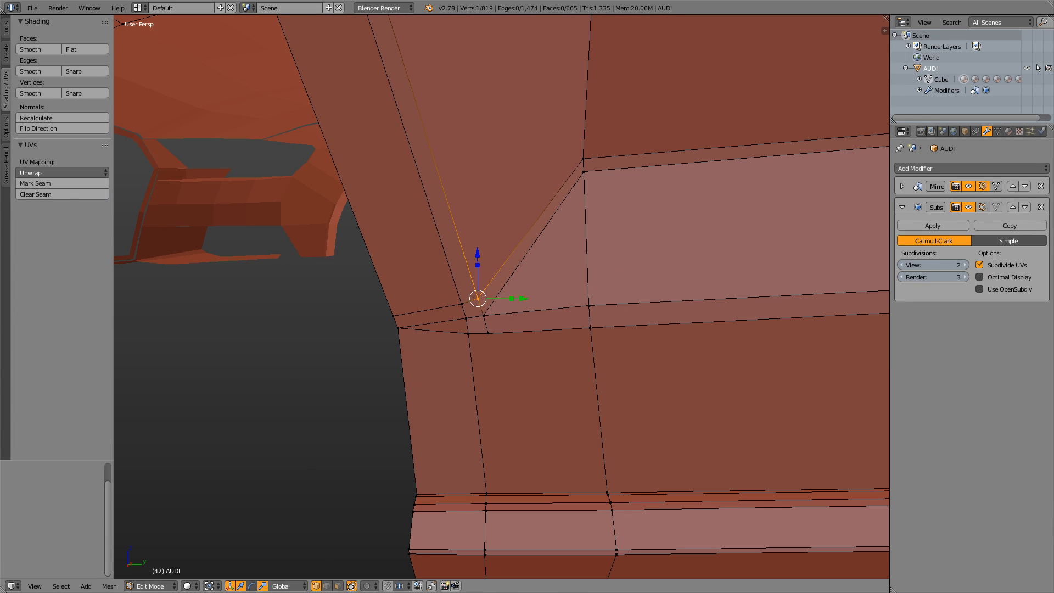
scroll(501, 297, "down", 2)
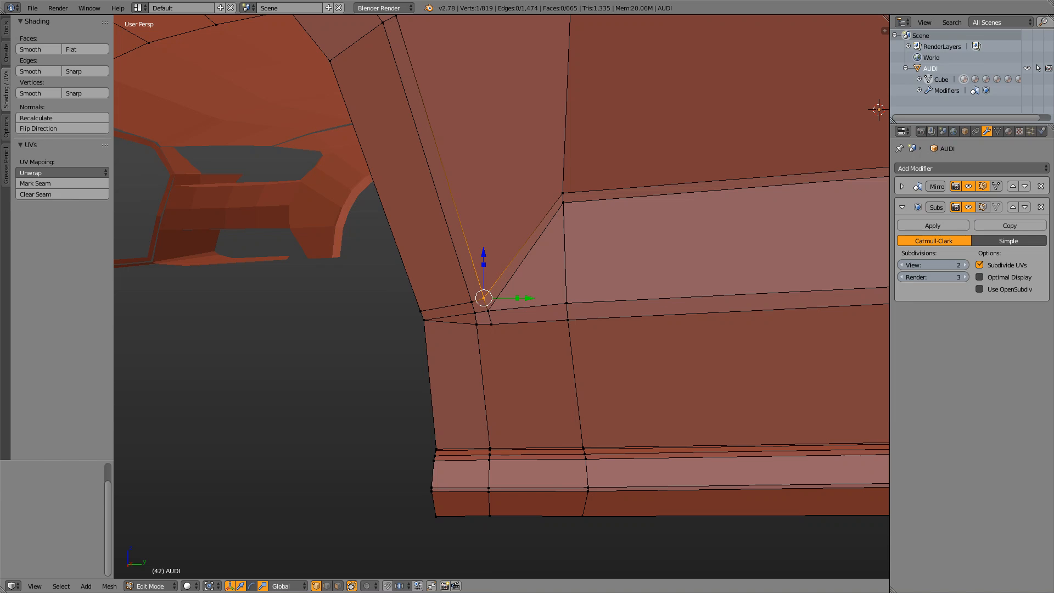
scroll(483, 296, "down", 2)
scroll(483, 297, "up", 5)
scroll(501, 297, "down", 7)
key("Tab")
scroll(501, 297, "down", 2)
key("Tab")
scroll(502, 297, "up", 2)
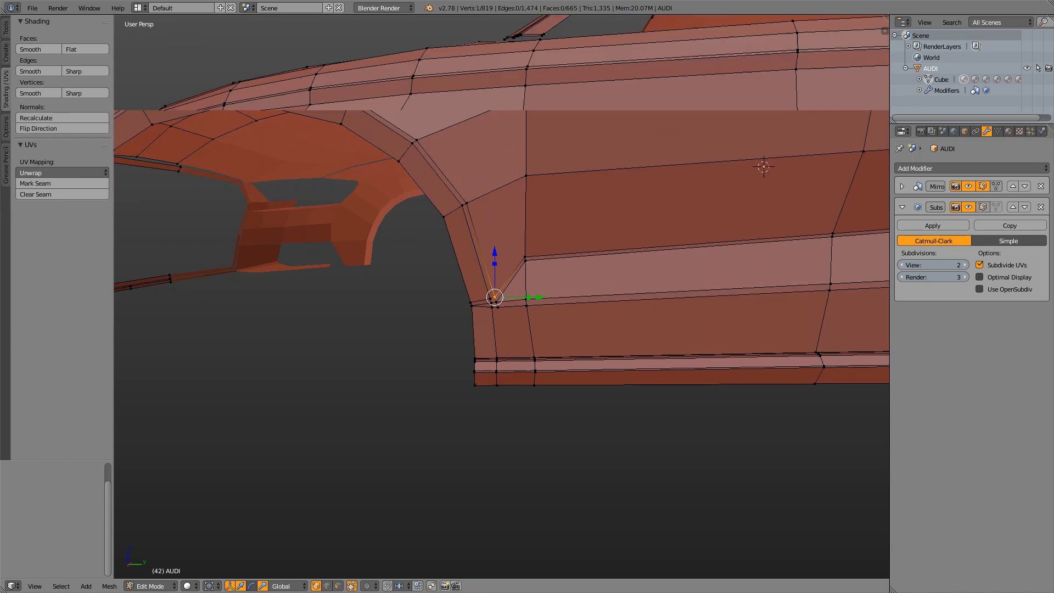
Examine the smoothed car body in Object Mode from several angles, checking the front fender and wheel arch surface
key("Tab")
scroll(501, 297, "down", 5)
middle_click_drag(501, 297, 617, 310)
scroll(538, 325, "down", 4)
scroll(617, 310, "up", 4)
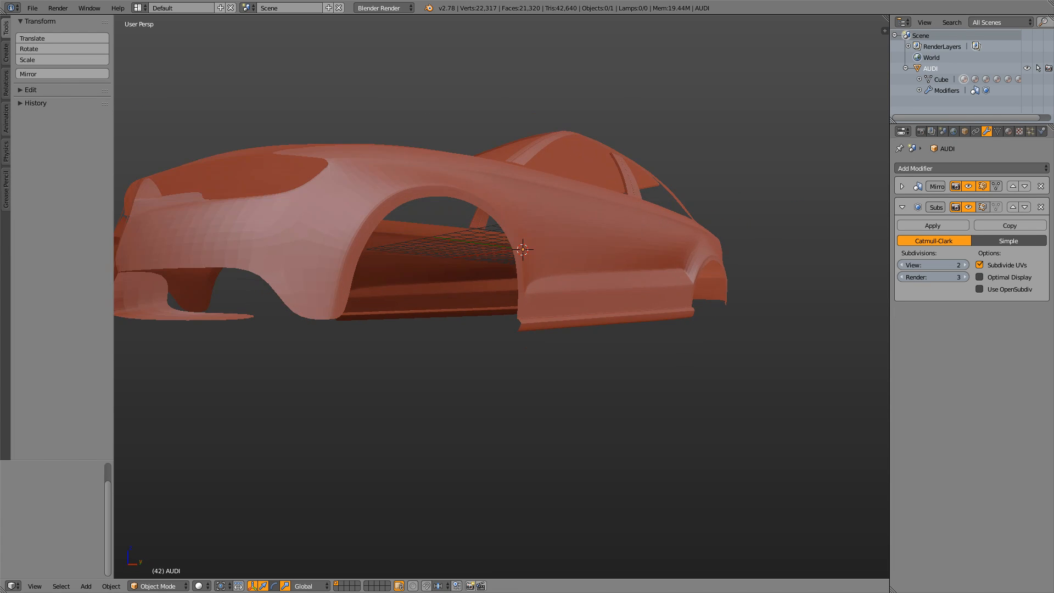
scroll(502, 297, "up", 2)
middle_click_drag(582, 308, 522, 307)
scroll(501, 296, "down", 5)
scroll(501, 297, "down", 5)
scroll(501, 296, "up", 5)
scroll(501, 296, "up", 3)
key("a")
scroll(501, 297, "down", 3)
key("a")
scroll(501, 296, "up", 3)
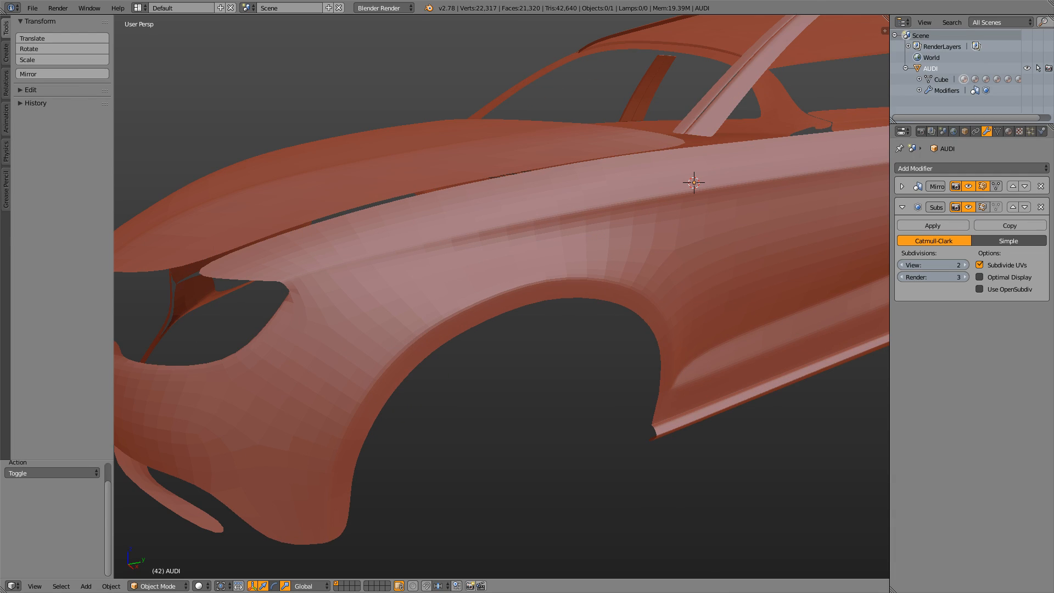
scroll(501, 297, "down", 5)
scroll(502, 296, "up", 3)
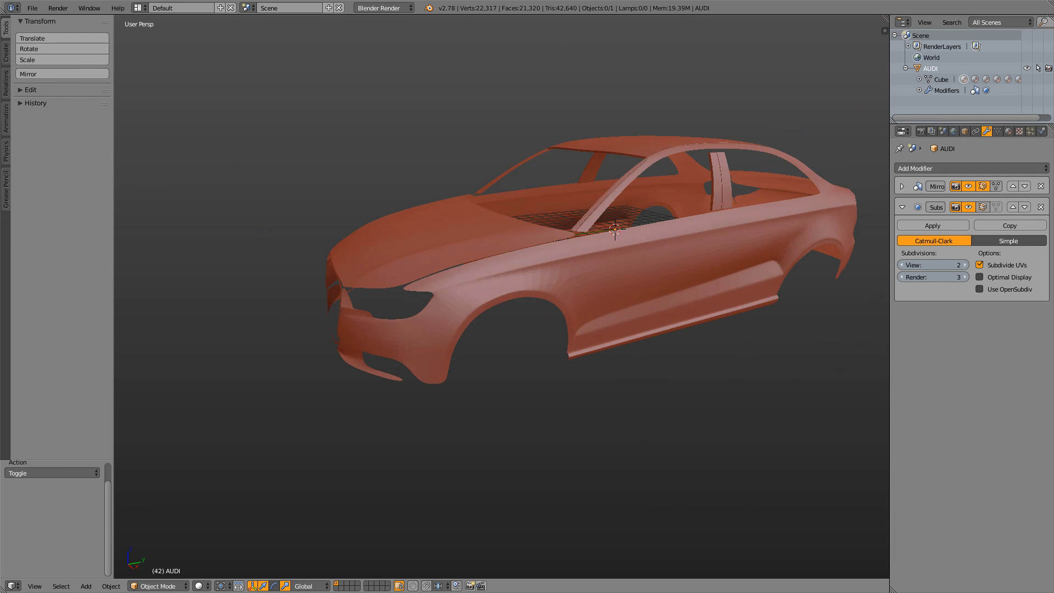
scroll(502, 297, "down", 3)
middle_click_drag(527, 296, 536, 340)
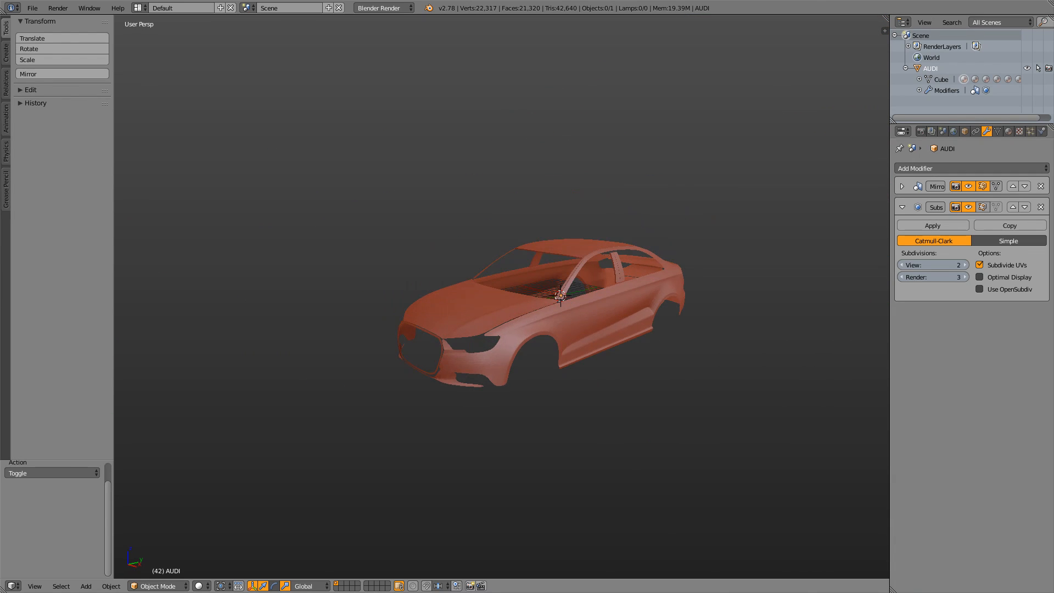
middle_click_drag(501, 307, 543, 258)
scroll(501, 296, "up", 2)
scroll(502, 297, "up", 3)
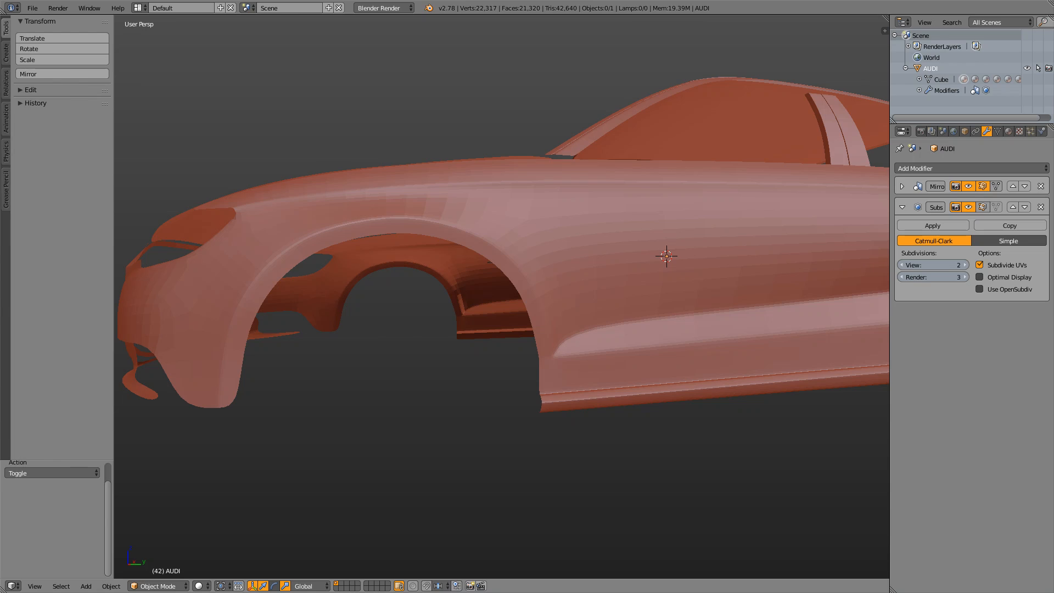
Return to Edit Mode and inspect the mesh around the front wheel arches on both sides of the body
key("Tab")
scroll(501, 296, "up", 2)
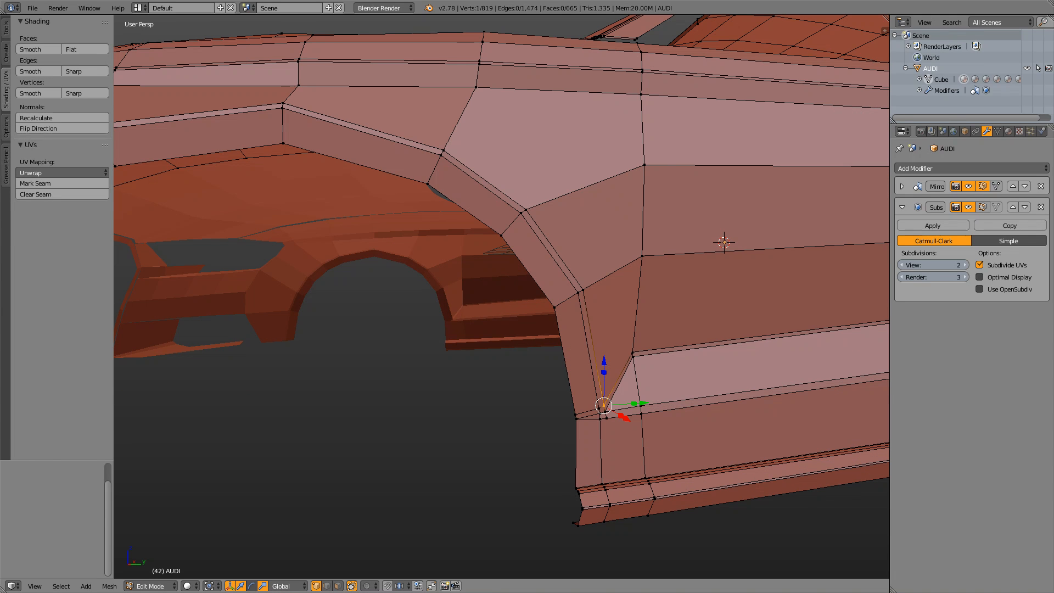
scroll(501, 297, "down", 8)
middle_click_drag(675, 285, 329, 305, "shift")
scroll(501, 297, "up", 8)
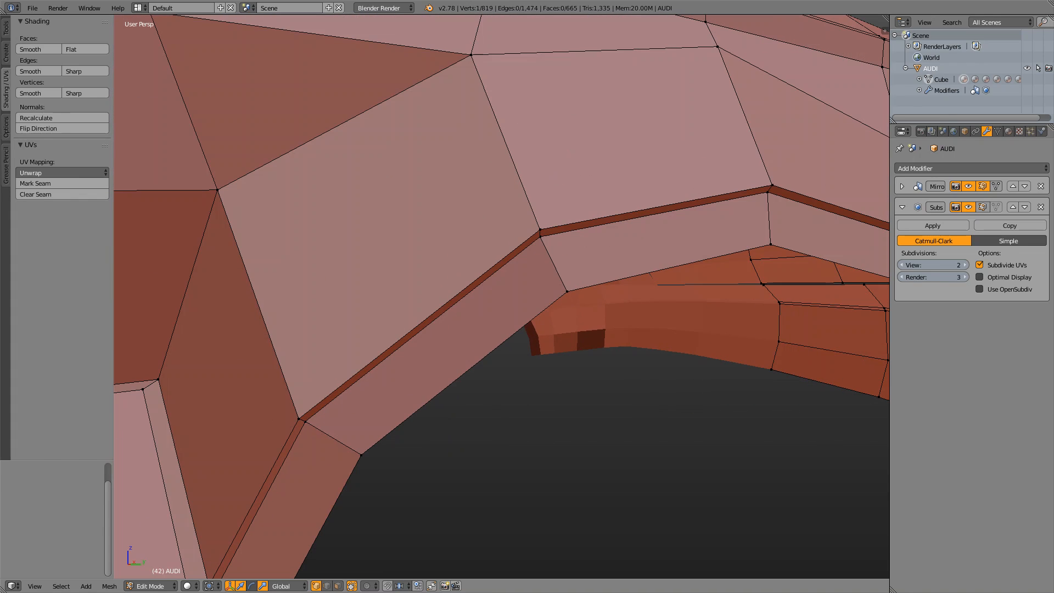
scroll(501, 296, "down", 2)
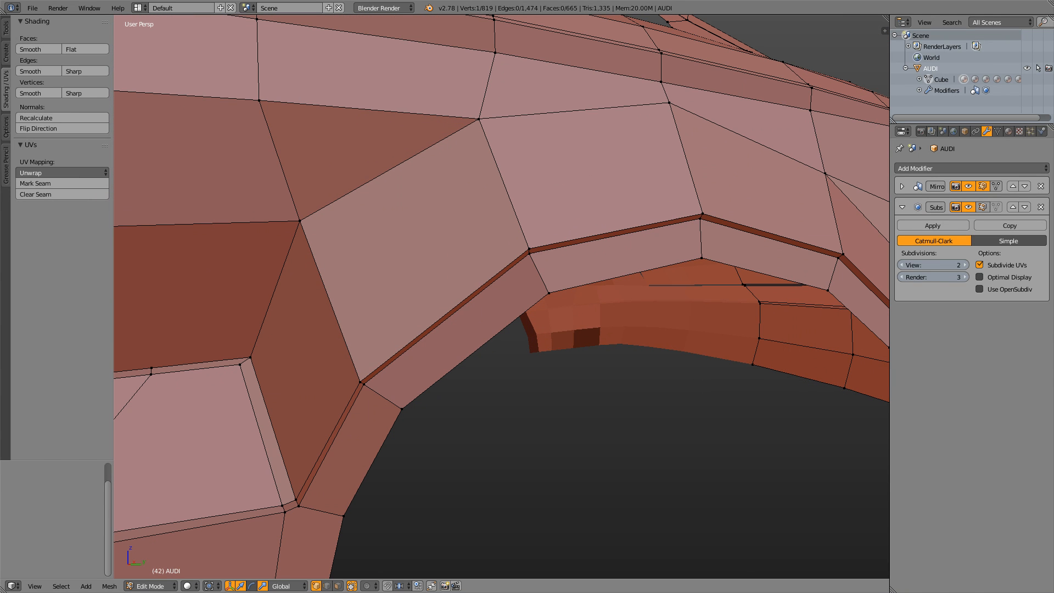
scroll(501, 297, "down", 9)
middle_click_drag(340, 296, 697, 299, "shift")
scroll(501, 296, "up", 7)
scroll(501, 296, "down", 1)
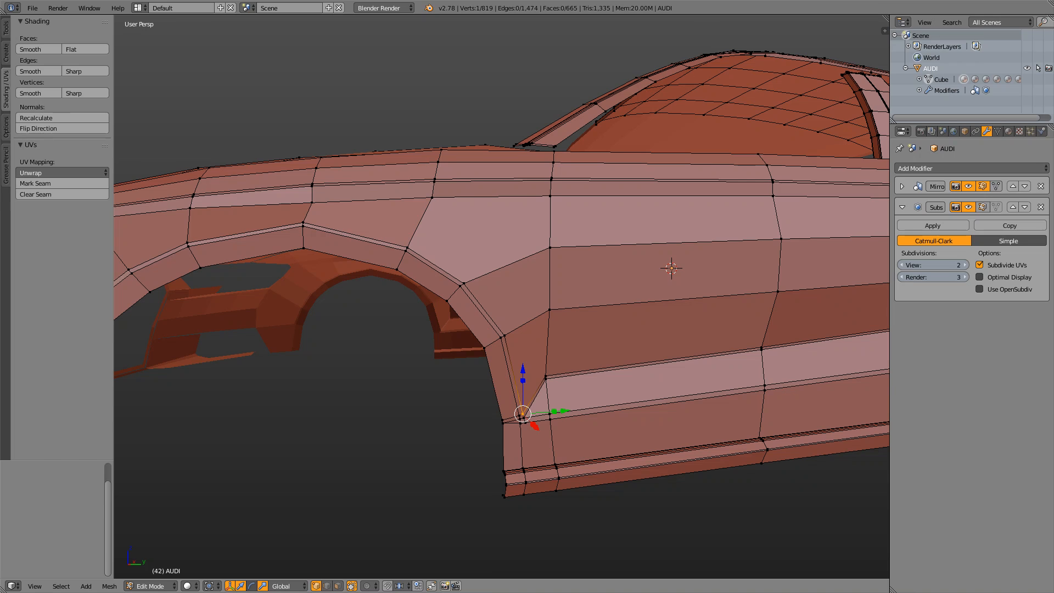
scroll(501, 296, "up", 2)
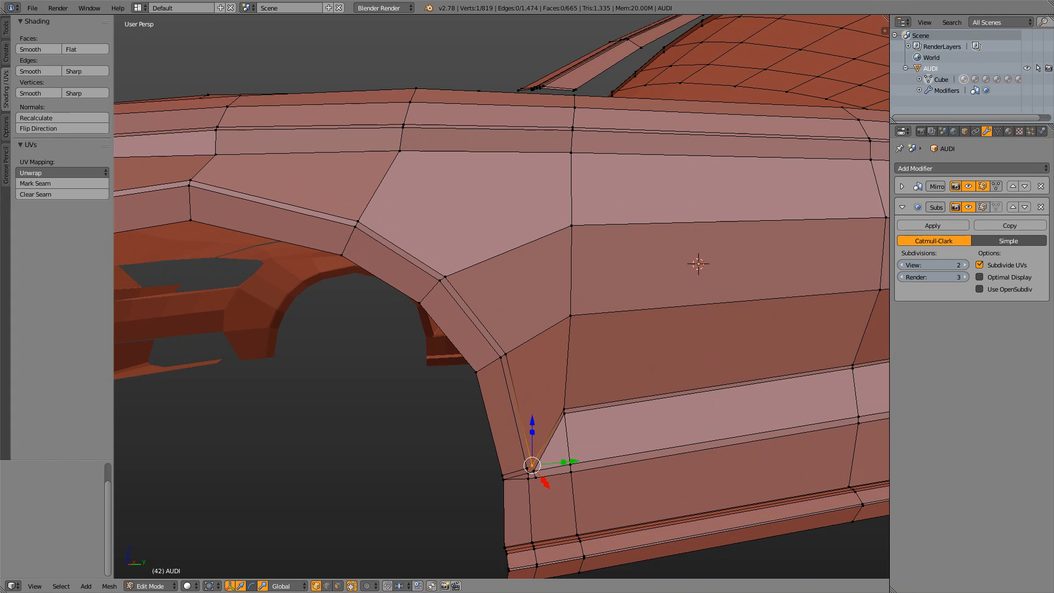
Check the wheel arch bevel against the blueprint from above in wireframe and select its inner vertex at the top of the arch
right_click(500, 357)
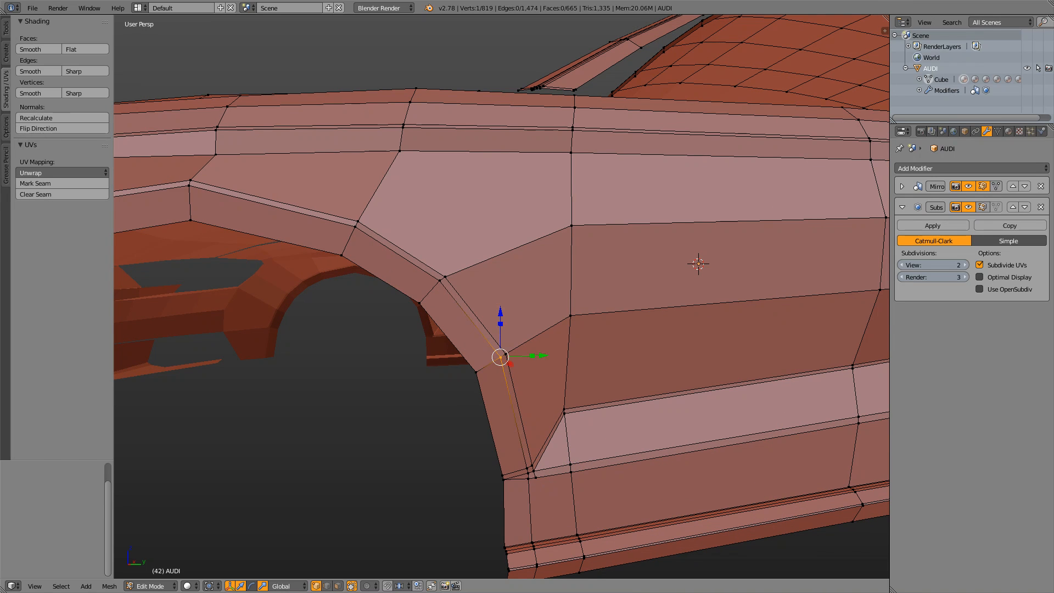
middle_click_drag(500, 358, 544, 376)
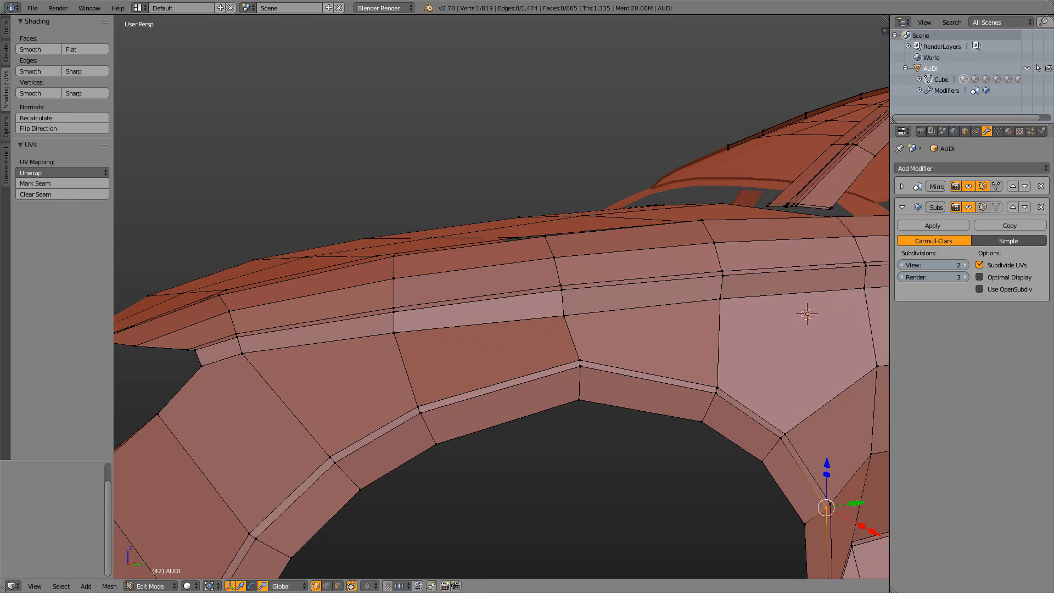
key("KP_7")
scroll(850, 253, "up", 5)
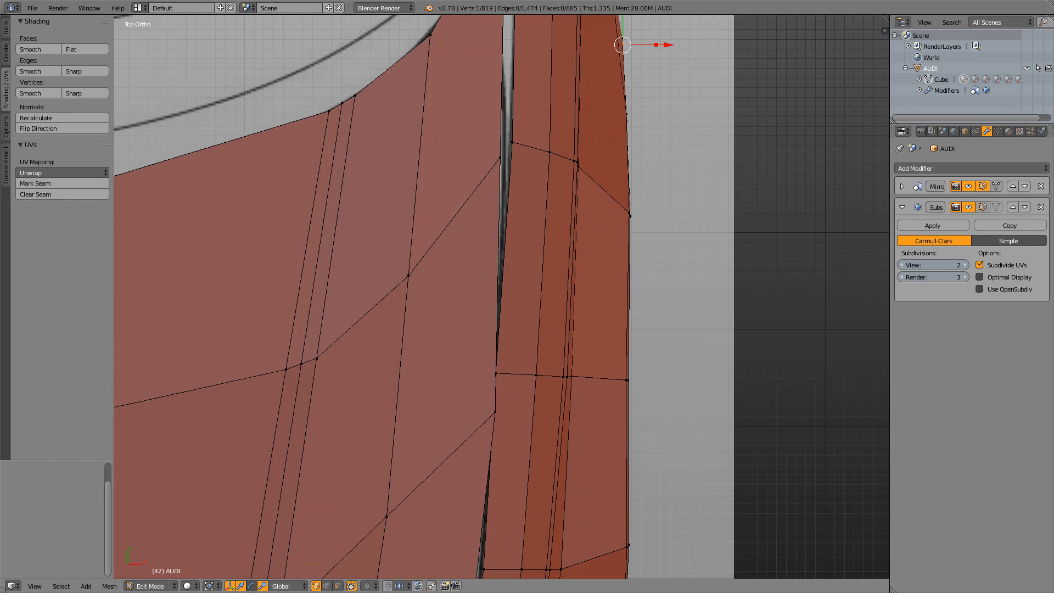
scroll(501, 297, "up", 4)
key("z")
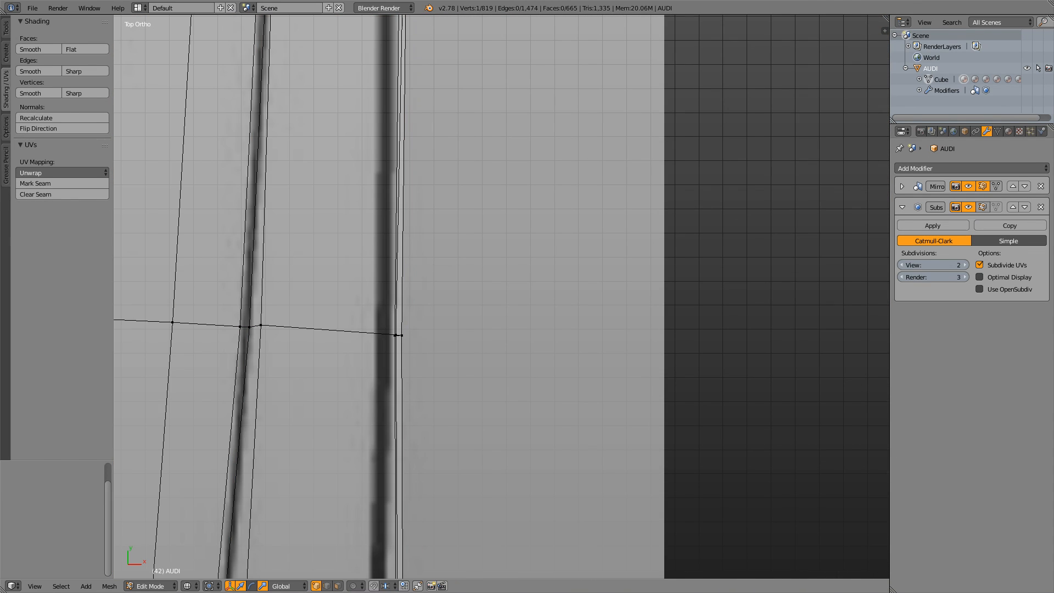
key("z")
scroll(501, 296, "up", 4)
key("z")
middle_click_drag(352, 351, 499, 320, "shift")
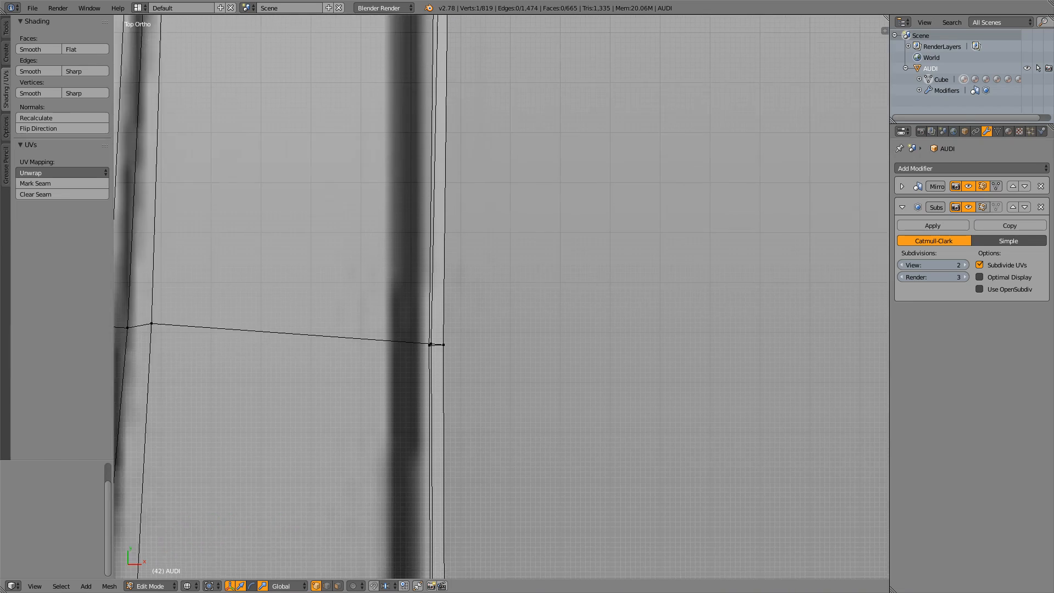
scroll(501, 296, "up", 5)
key("z")
key("z")
key("z")
right_click(327, 413)
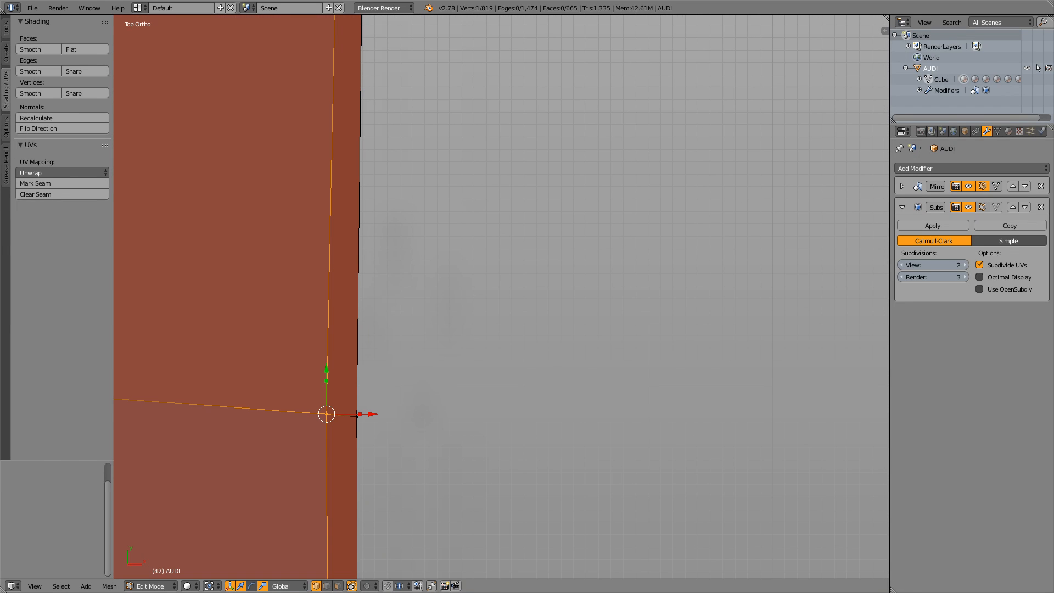
Switch to quad view and frame the selected wheel arch vertex closely in the top and side views
left_click(35, 586)
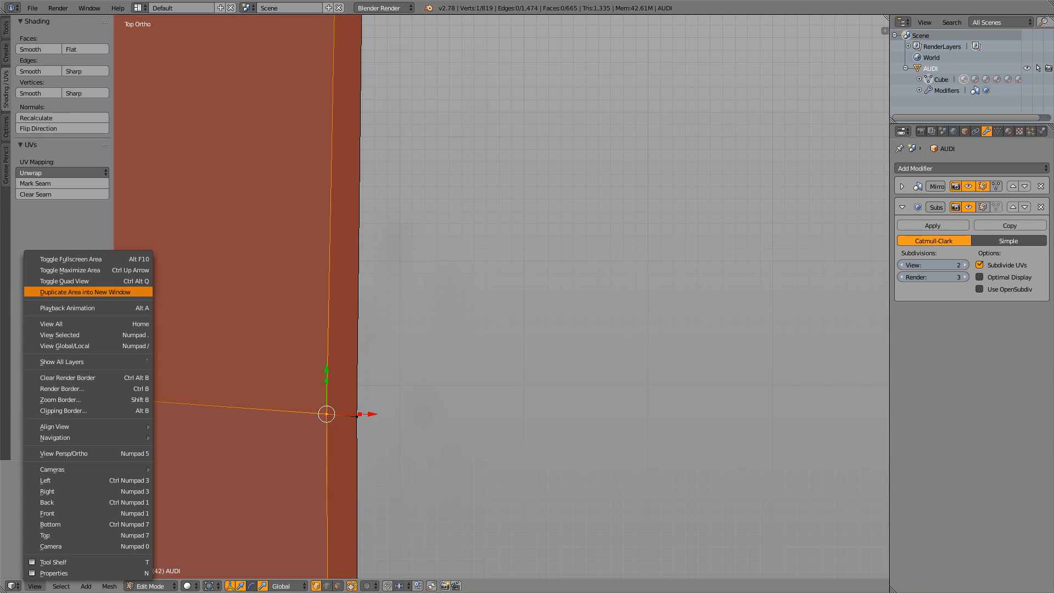
left_click(64, 280)
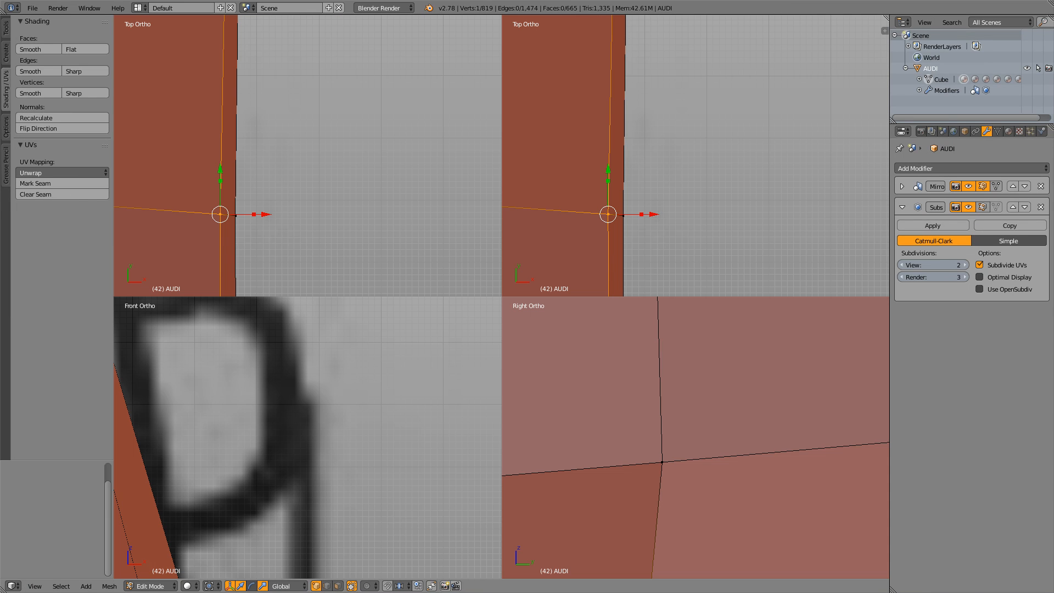
key("KP_Decimal")
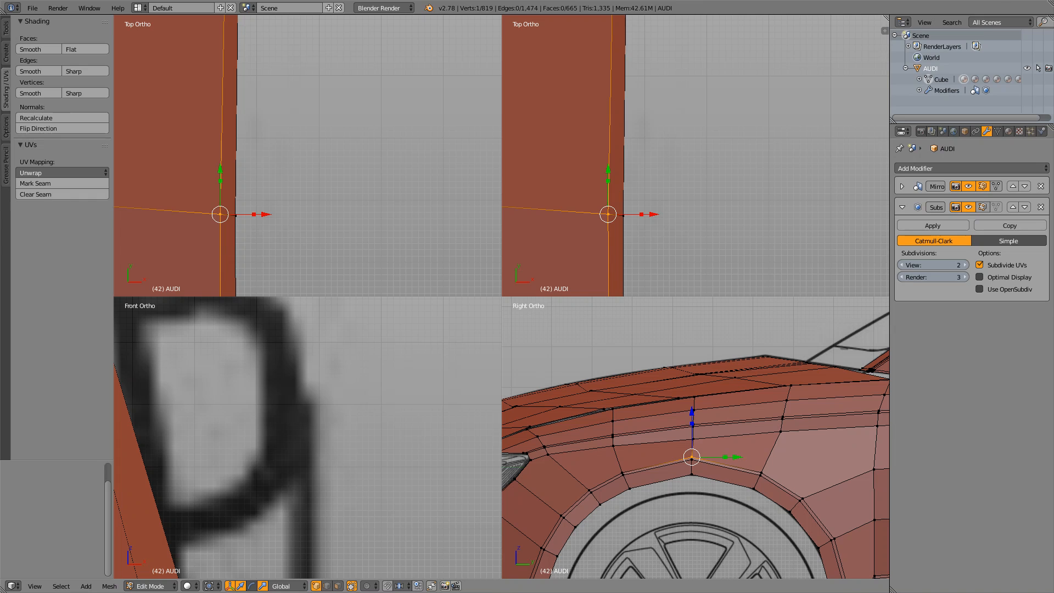
middle_click_drag(691, 457, 715, 415, "shift")
scroll(695, 155, "down", 8)
middle_click_drag(695, 164, 690, 155, "shift")
scroll(690, 155, "up", 4)
scroll(695, 155, "up", 7)
middle_click_drag(607, 188, 783, 122, "shift")
scroll(783, 122, "up", 6)
middle_click_drag(695, 137, 697, 175, "shift")
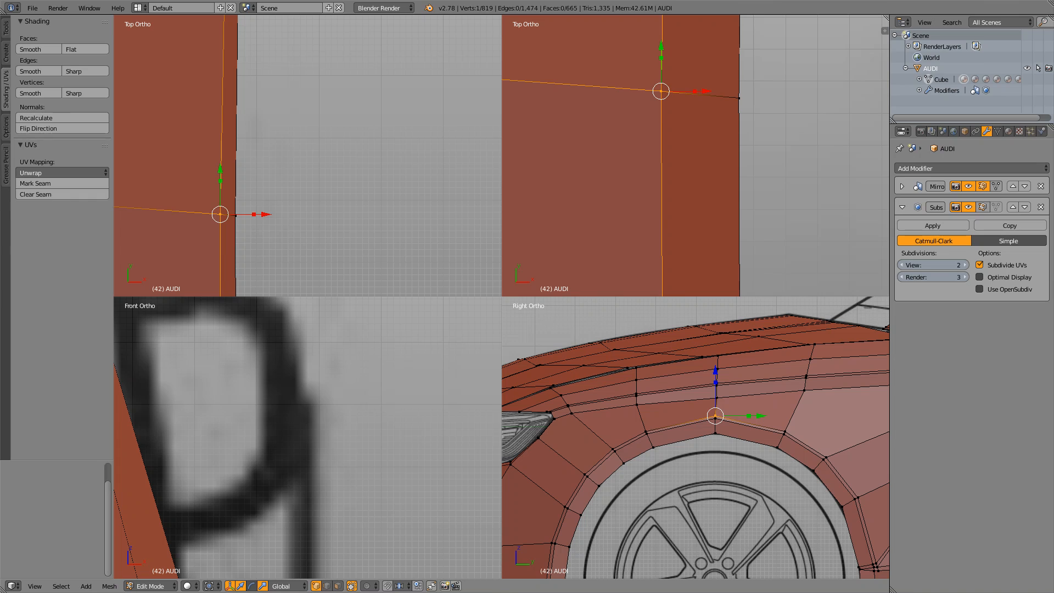
middle_click_drag(715, 415, 711, 458, "shift")
scroll(710, 459, "up", 6)
middle_click_drag(741, 498, 692, 439, "shift")
scroll(692, 440, "up", 4)
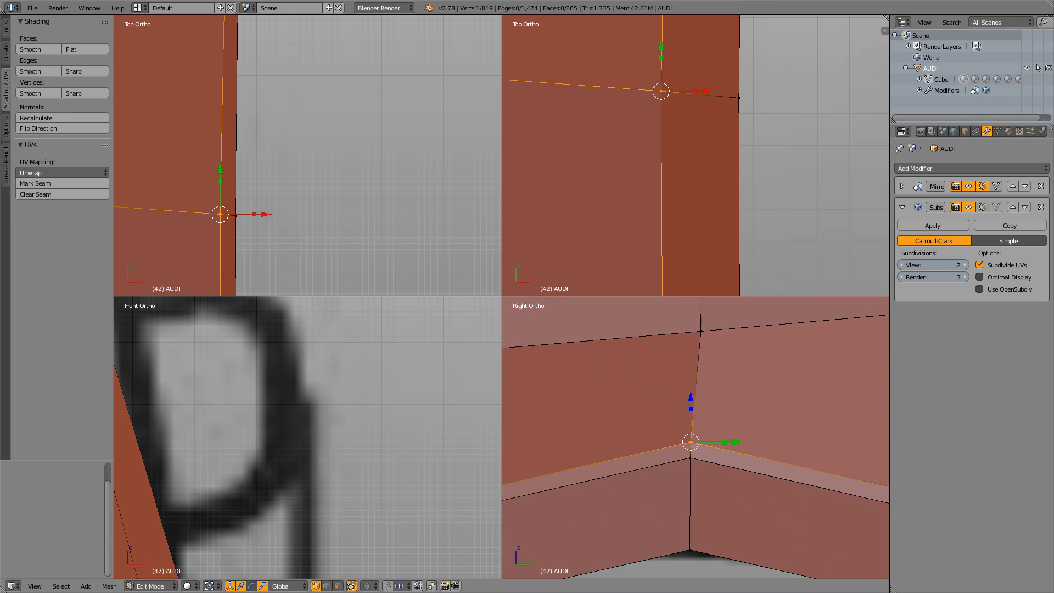
Select the bevel's middle vertex at the top of the front wheel arch and check it in solid and wireframe shading
key("z")
key("z")
right_click(690, 458)
key("z")
key("z")
key("z")
scroll(695, 438, "down", 6)
key("z")
key("z")
scroll(694, 439, "down", 5)
scroll(693, 439, "up", 5)
scroll(694, 443, "up", 4)
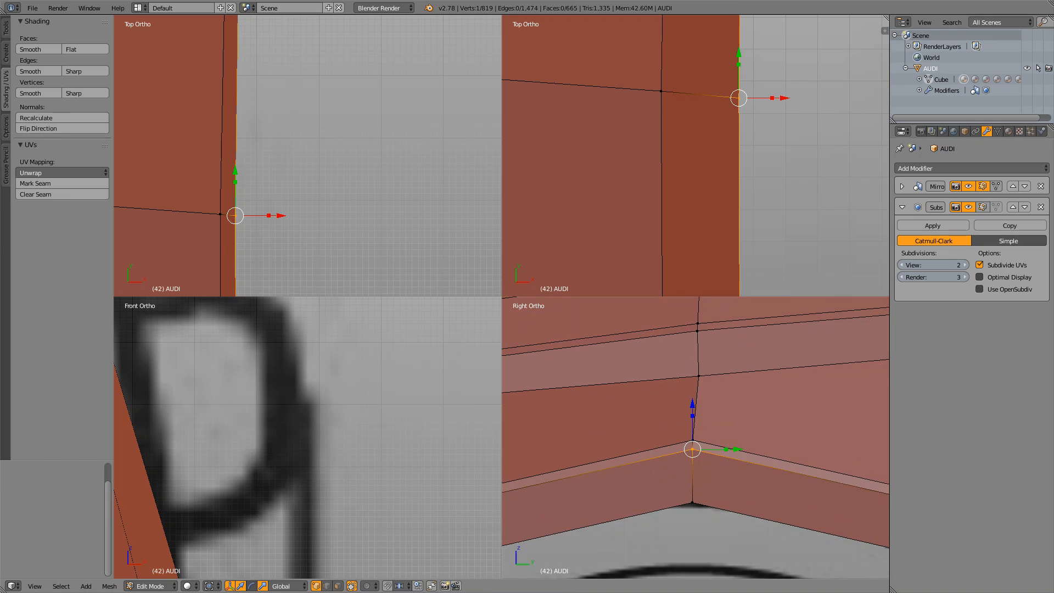
Compare the positions of the bevel's outer vertex and the inner lip vertex at the arch top against the blueprint in wireframe
key("z")
right_click(692, 439)
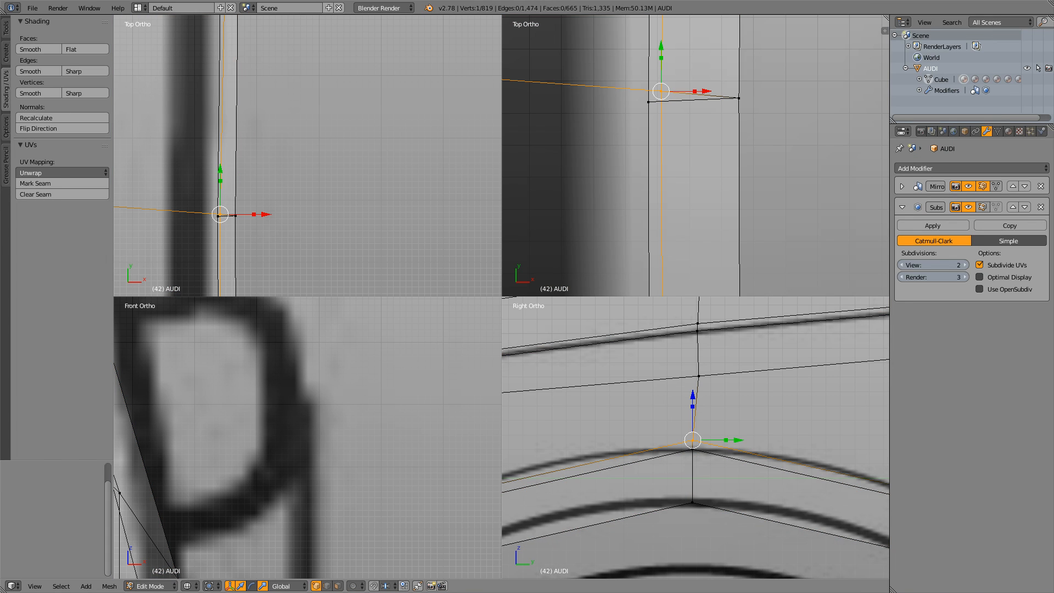
key("z")
key("z")
right_click(692, 501)
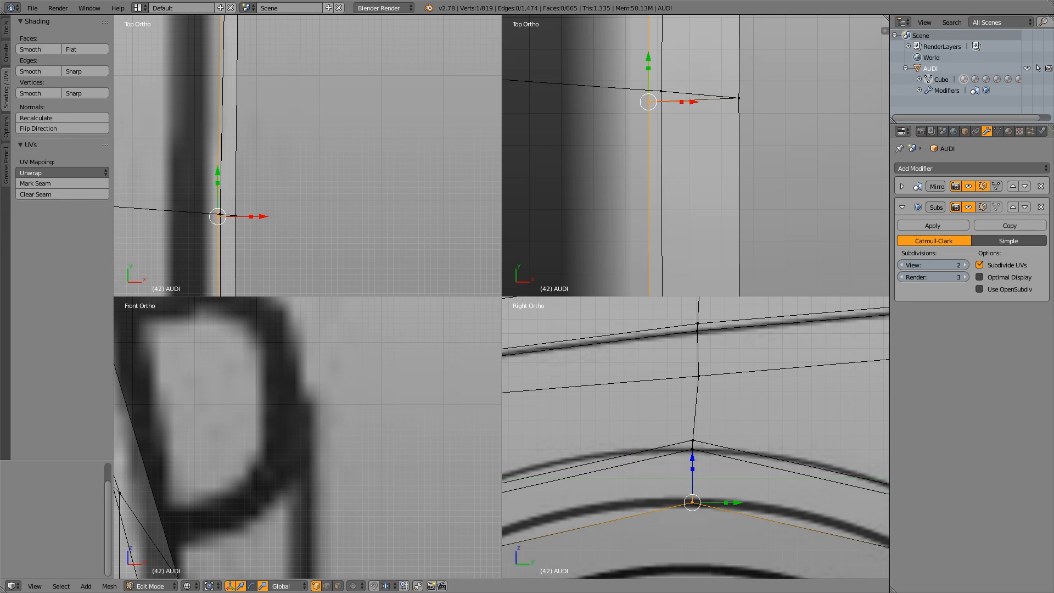
right_click(692, 439)
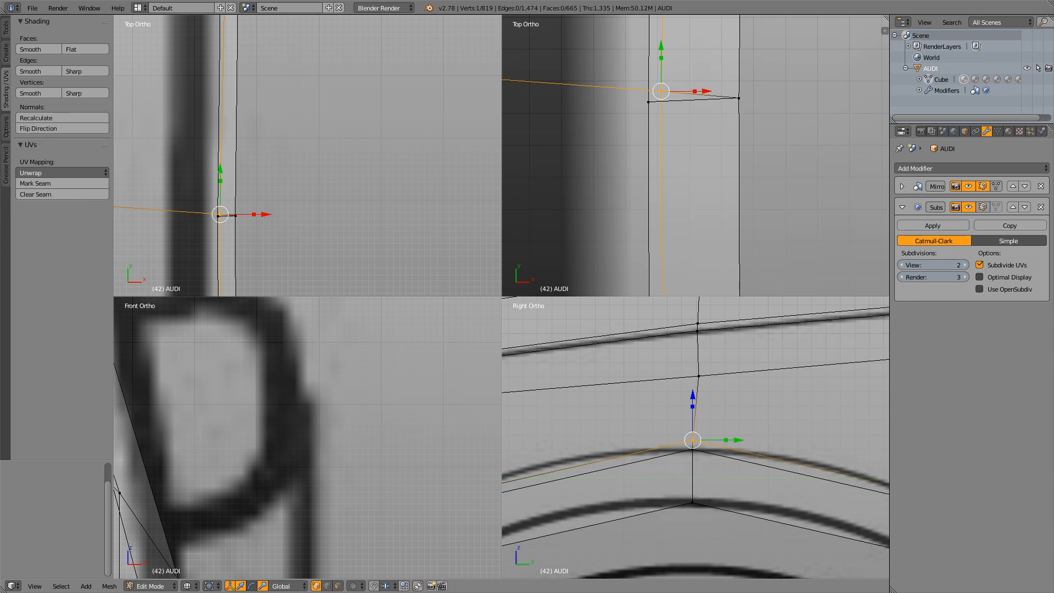
right_click(692, 501)
right_click(693, 440)
right_click(692, 502)
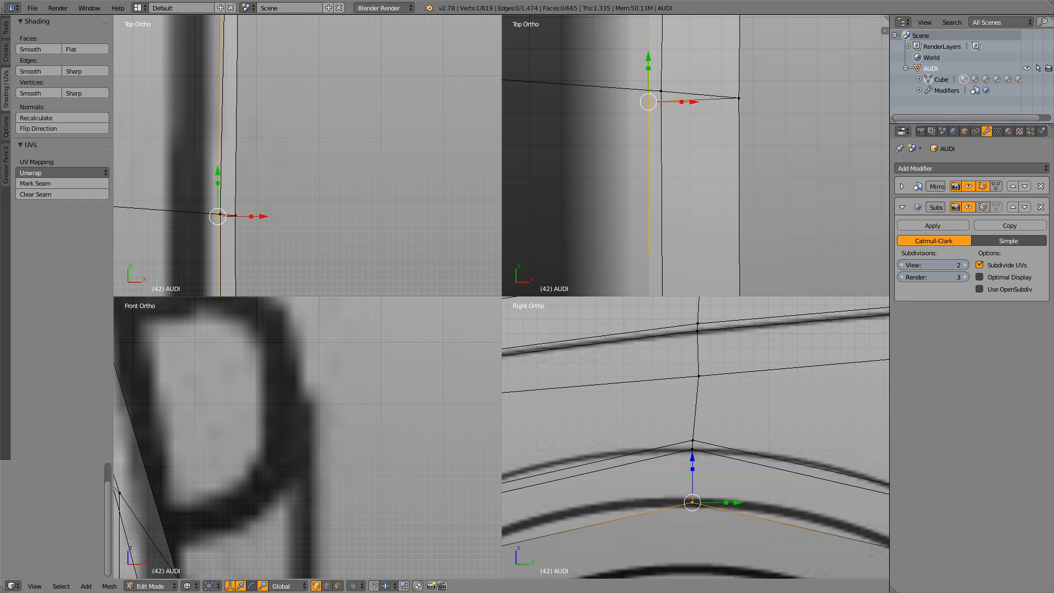
Copy the X coordinate 0.91236 from the outer bevel vertex at the arch top to the inner lip vertex below it
key("n")
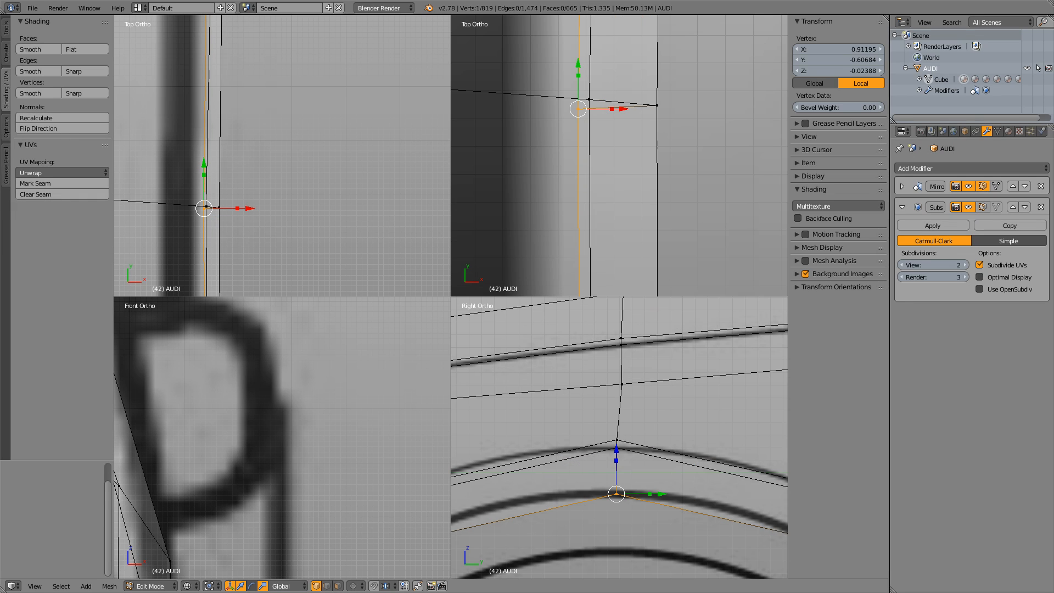
right_click(616, 439)
left_click(838, 48)
key("ctrl+c")
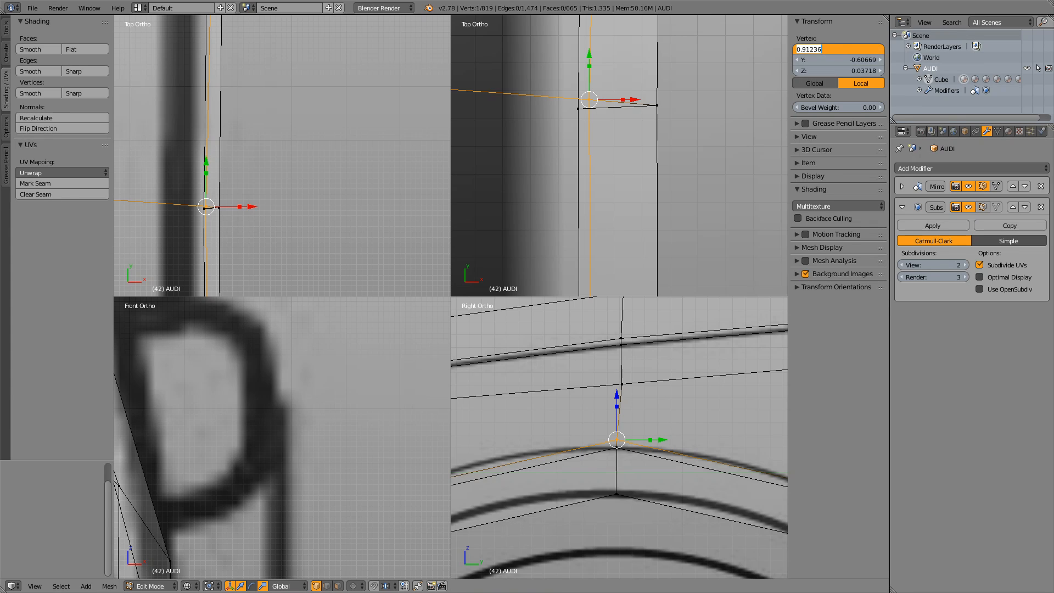
key("Return")
right_click(617, 494)
left_click(838, 48)
key("ctrl+v")
key("Return")
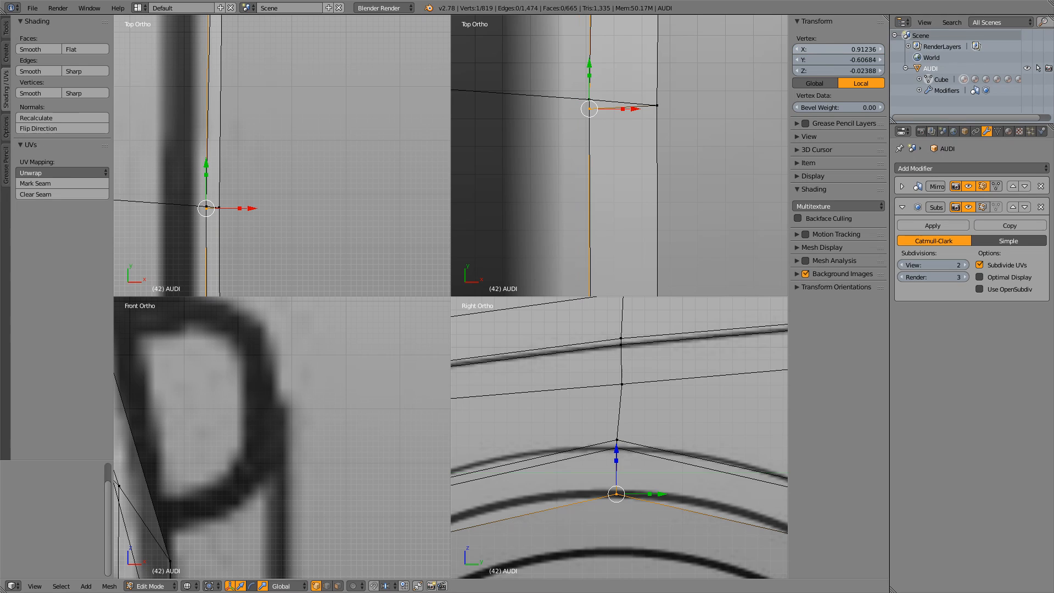
Set the X of the first inner lip vertex behind the arch top to 0.91582, copied from its outer bevel vertex
scroll(619, 155, "down", 3)
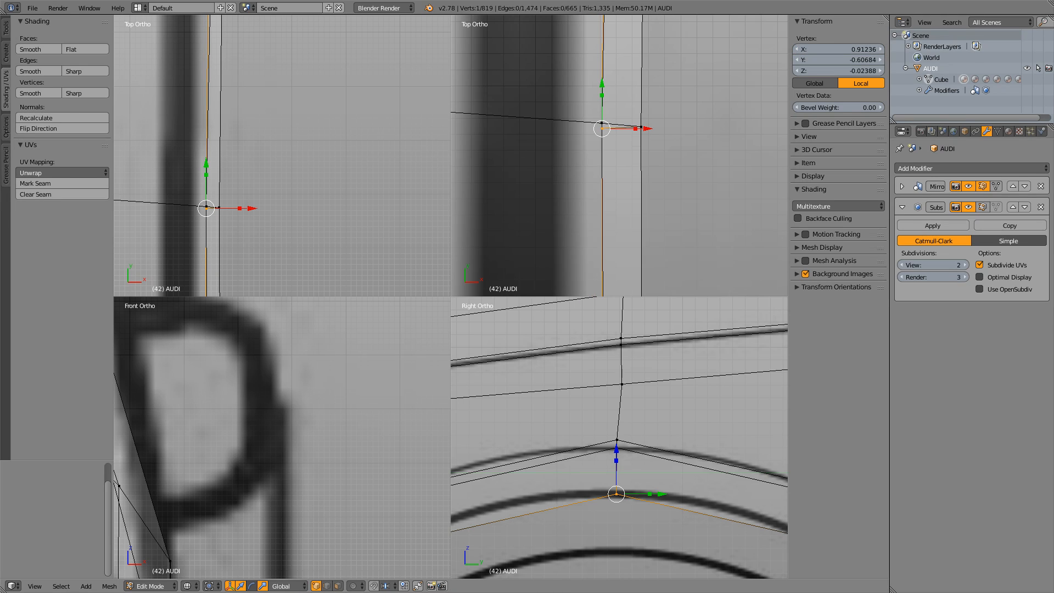
middle_click_drag(714, 467, 553, 431, "shift")
right_click(673, 452)
middle_click_drag(615, 71, 612, 269, "shift")
middle_click_drag(609, 77, 620, 247, "shift")
scroll(619, 164, "down", 6)
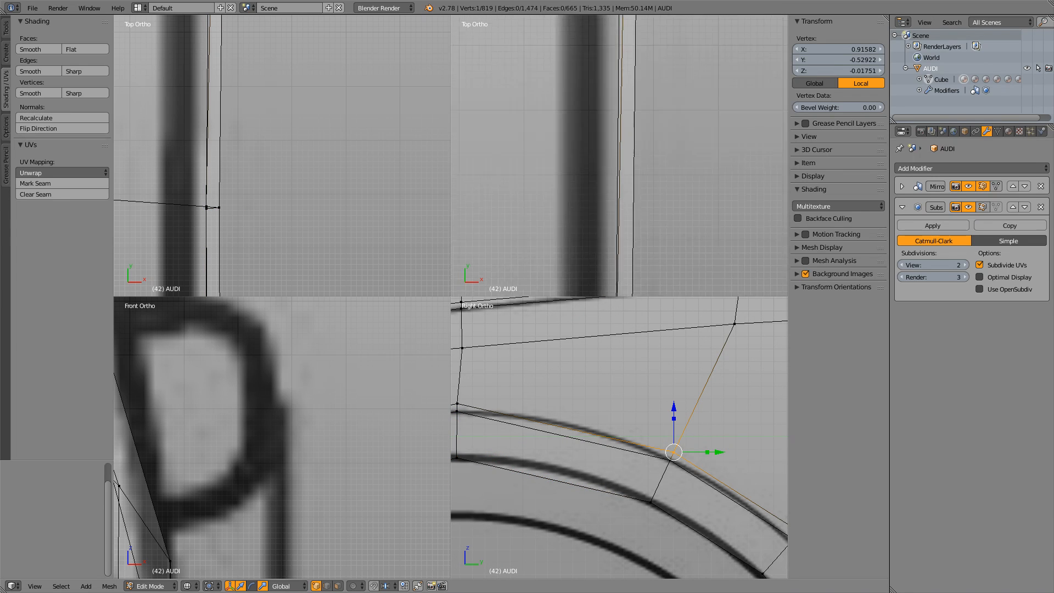
middle_click_drag(619, 110, 619, 176, "shift")
middle_click_drag(619, 66, 609, 203, "shift")
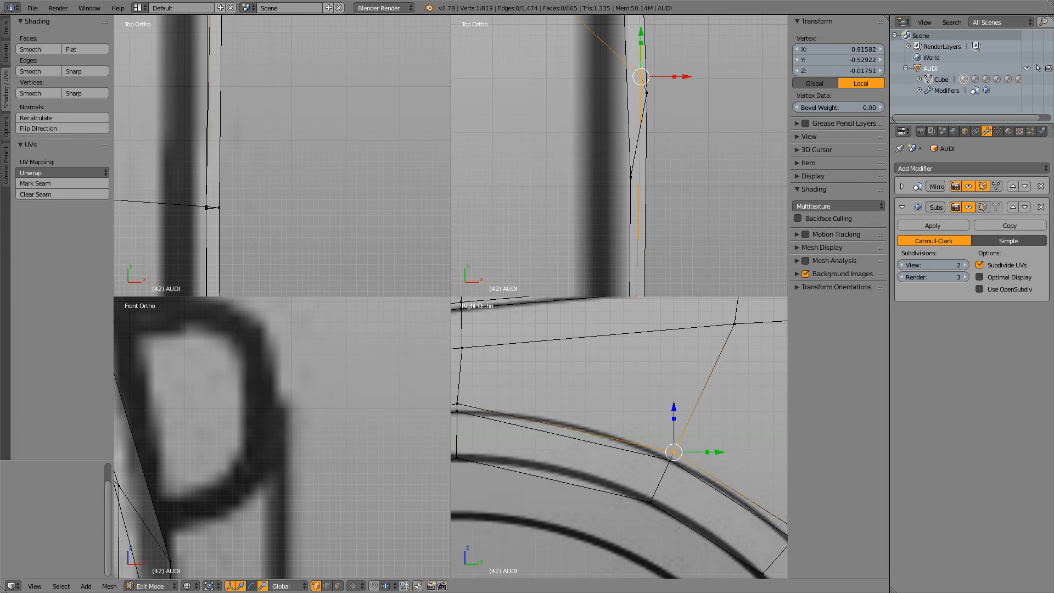
left_click(838, 48)
key("ctrl+c")
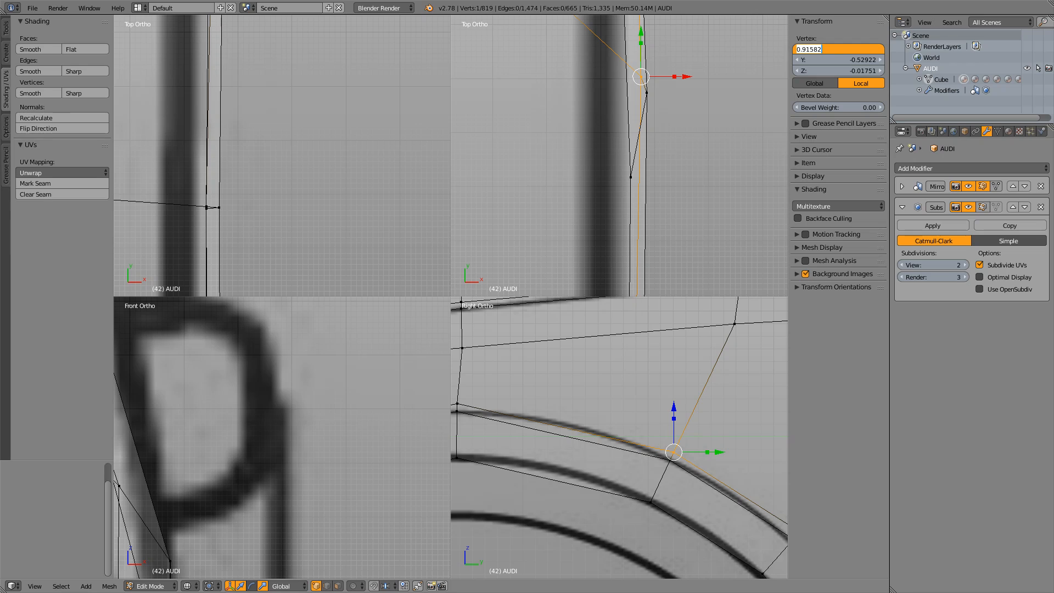
key("Return")
right_click(631, 177)
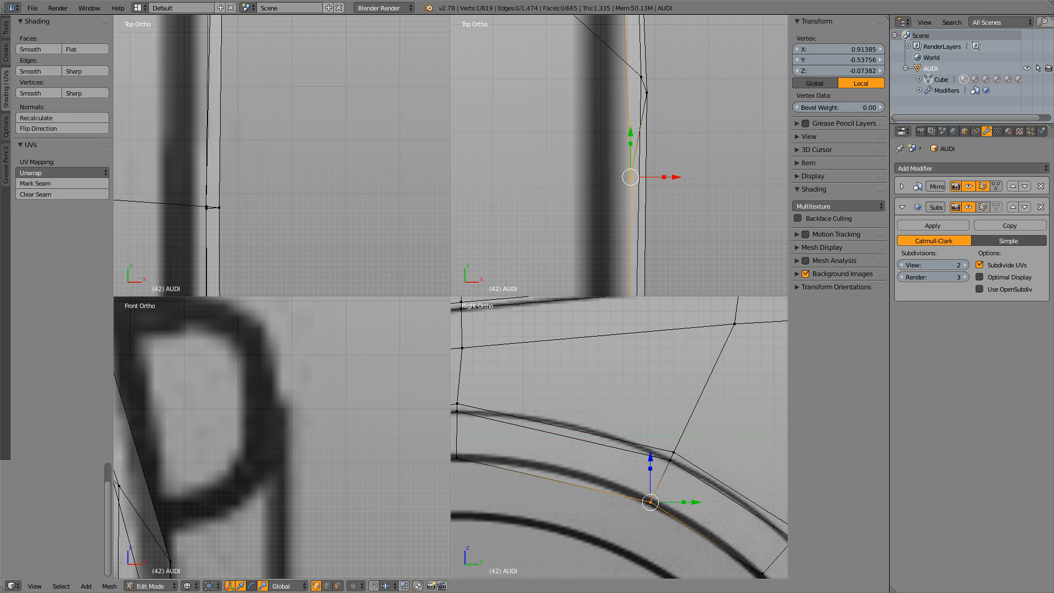
left_click(838, 49)
key("ctrl+v")
key("Return")
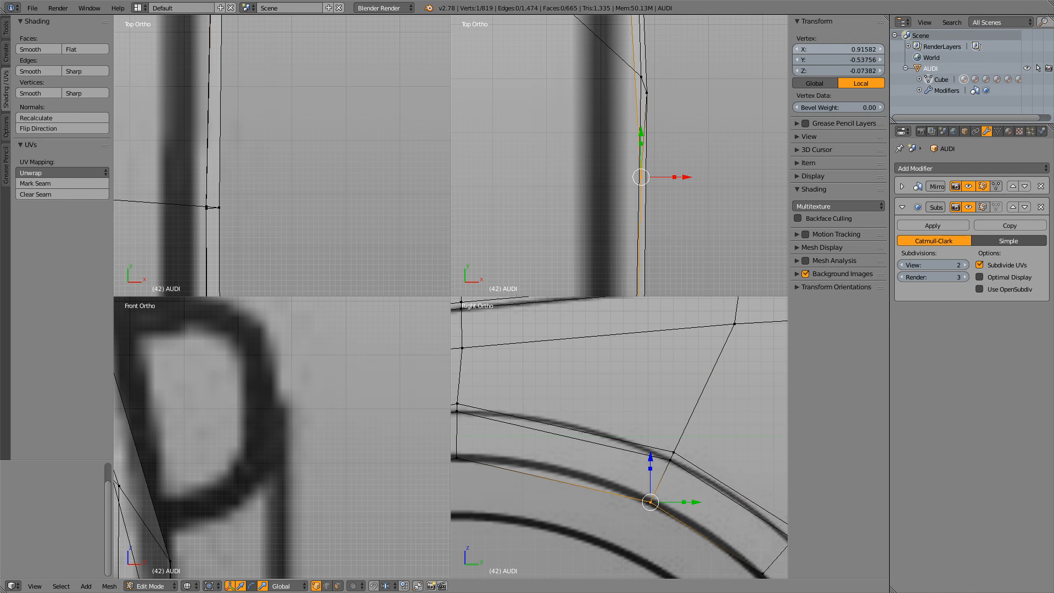
Align the second inner lip vertex behind the arch top with its outer bevel vertex by copying X 0.91278
middle_click_drag(719, 472, 546, 392, "shift")
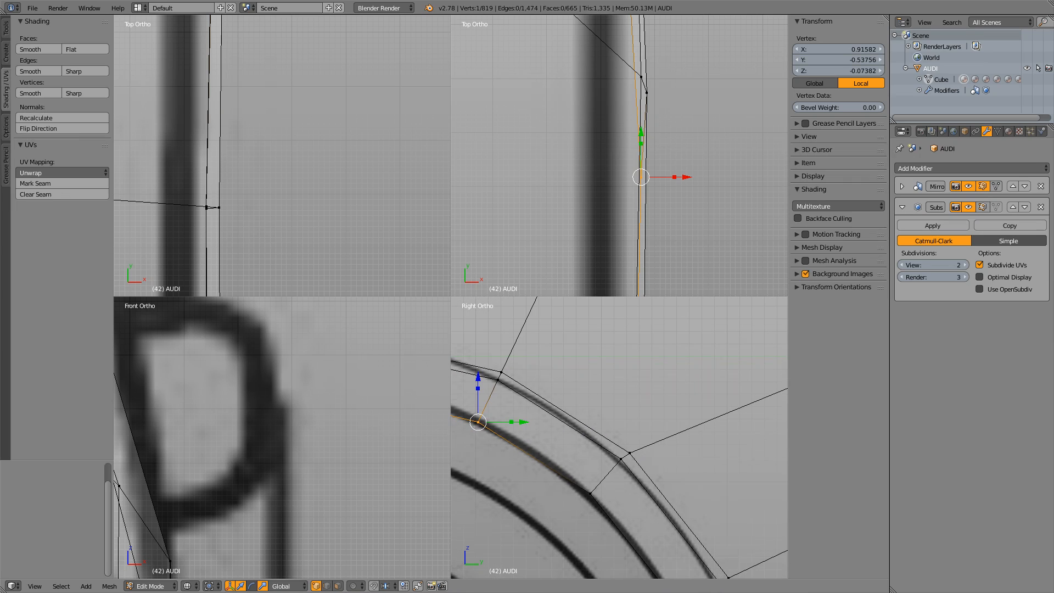
right_click(630, 453)
middle_click_drag(637, 72, 625, 454, "shift")
middle_click_drag(626, 99, 627, 267, "shift")
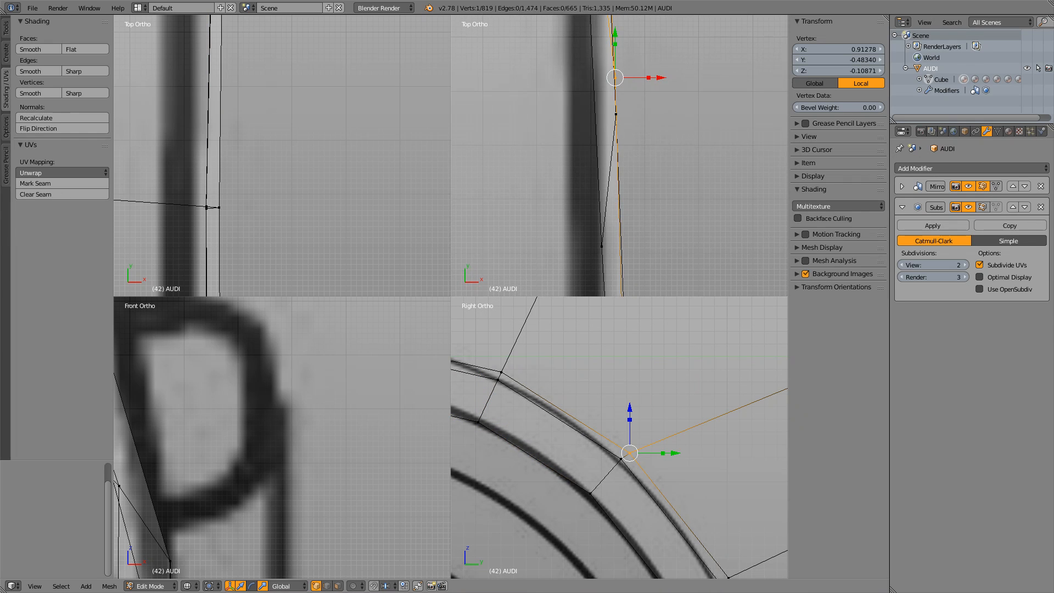
right_click(602, 247)
right_click(615, 78)
left_click(839, 48)
key("ctrl+c")
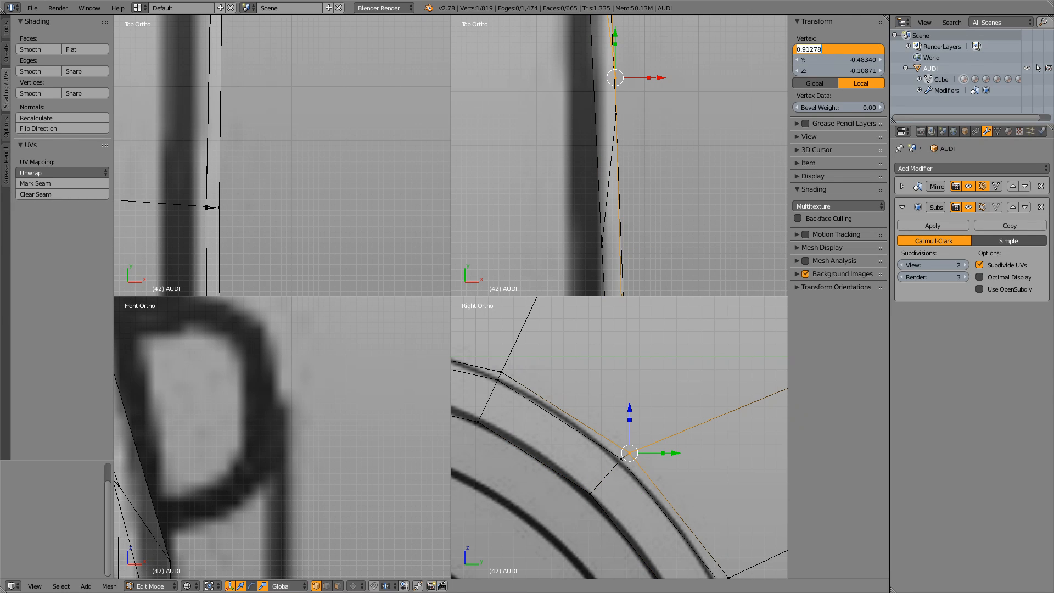
key("Return")
right_click(601, 246)
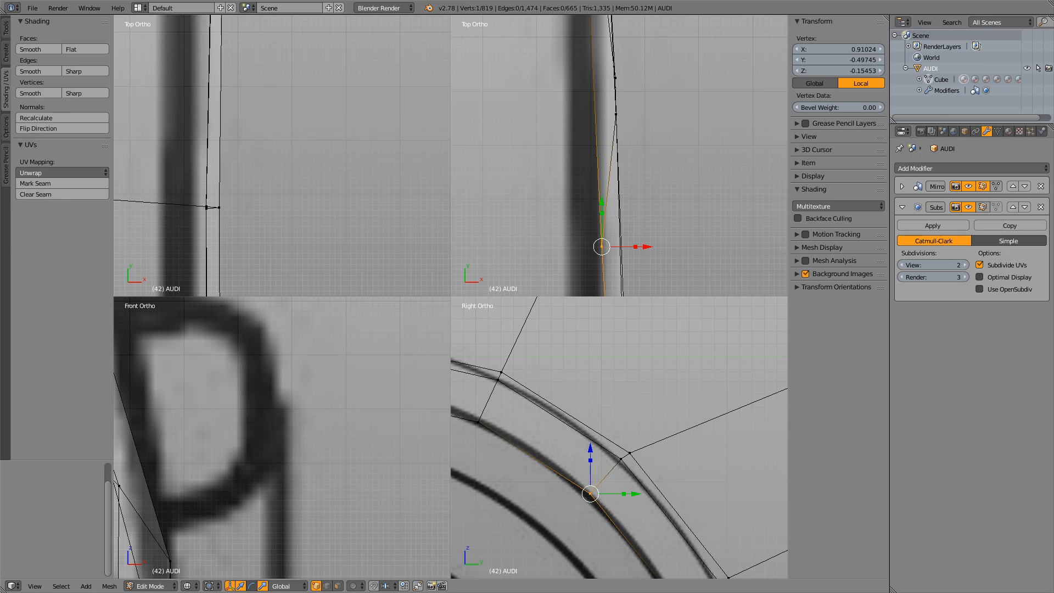
left_click(838, 49)
key("ctrl+v")
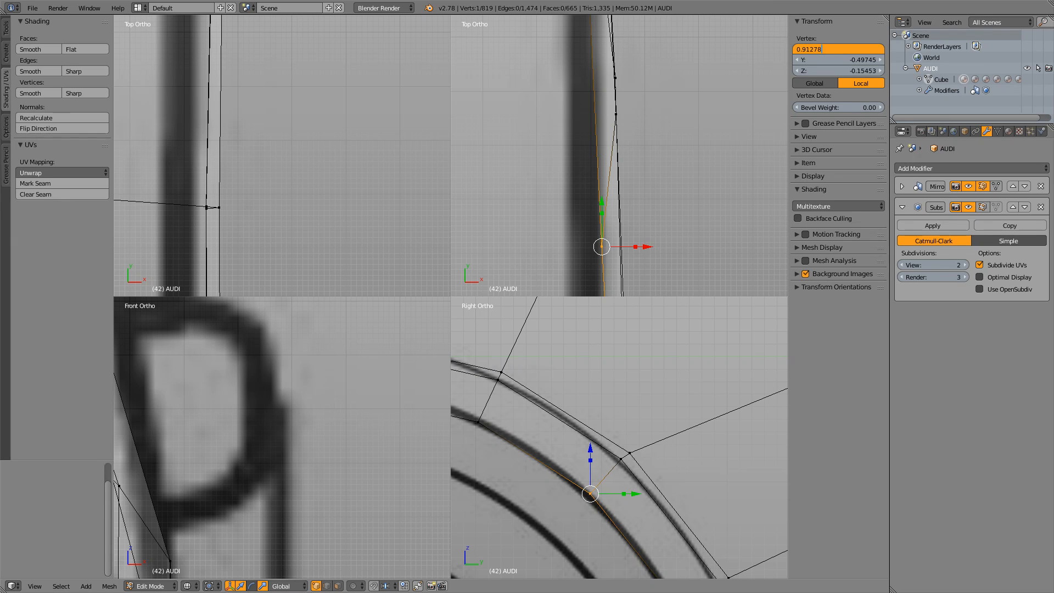
key("Return")
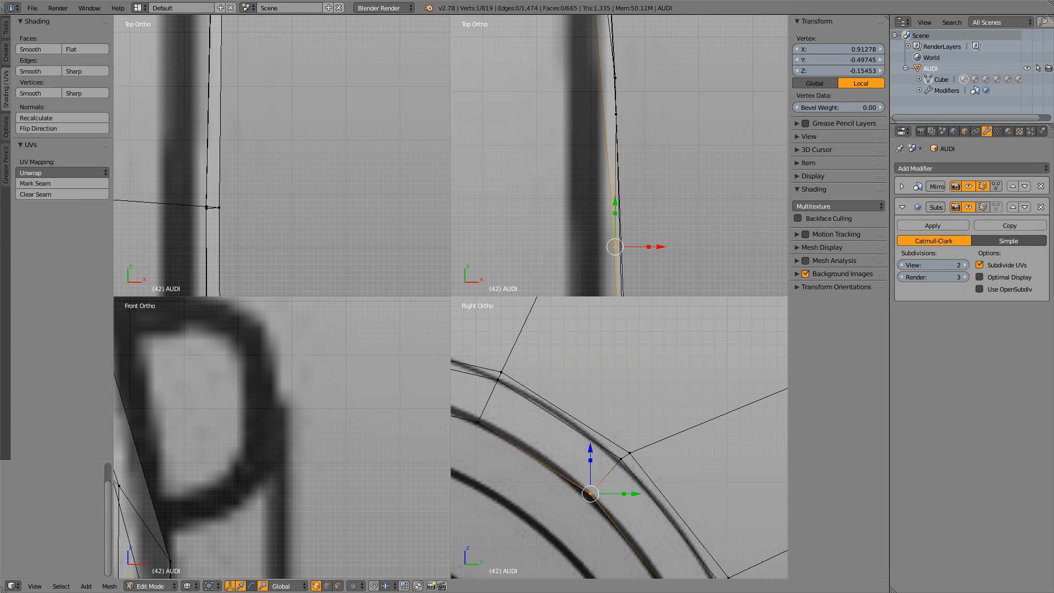
Compare the outer and inner vertices of the first wheel arch edge in front of the arch top in the top view
scroll(619, 437, "down", 3)
scroll(619, 438, "down", 4)
middle_click_drag(619, 437, 750, 403, "shift")
scroll(619, 437, "up", 4)
middle_click_drag(619, 438, 584, 500, "shift")
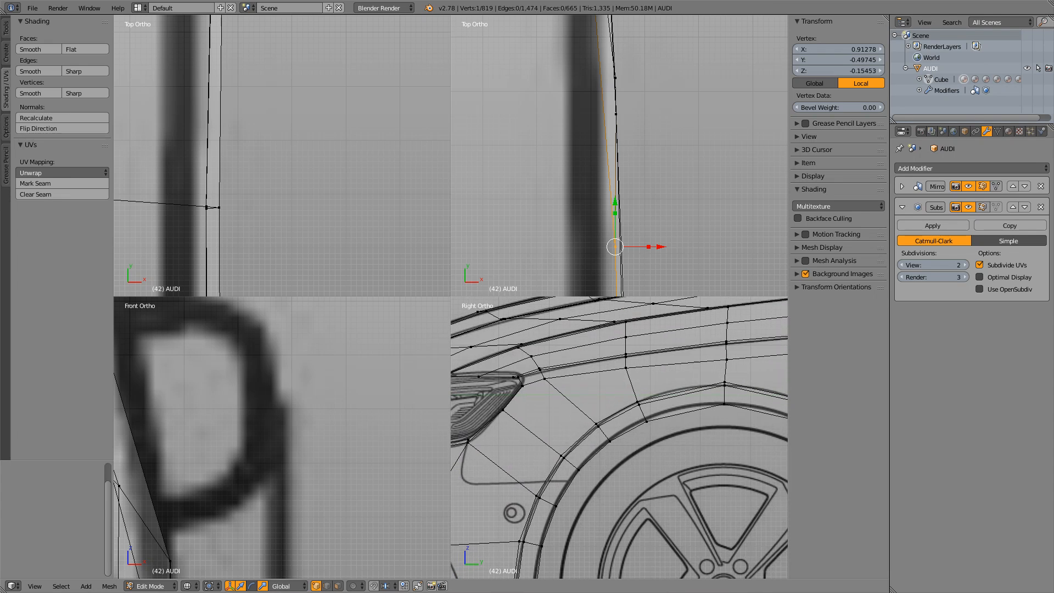
right_click(637, 401)
scroll(619, 156, "down", 13)
middle_click_drag(619, 155, 619, 153, "shift")
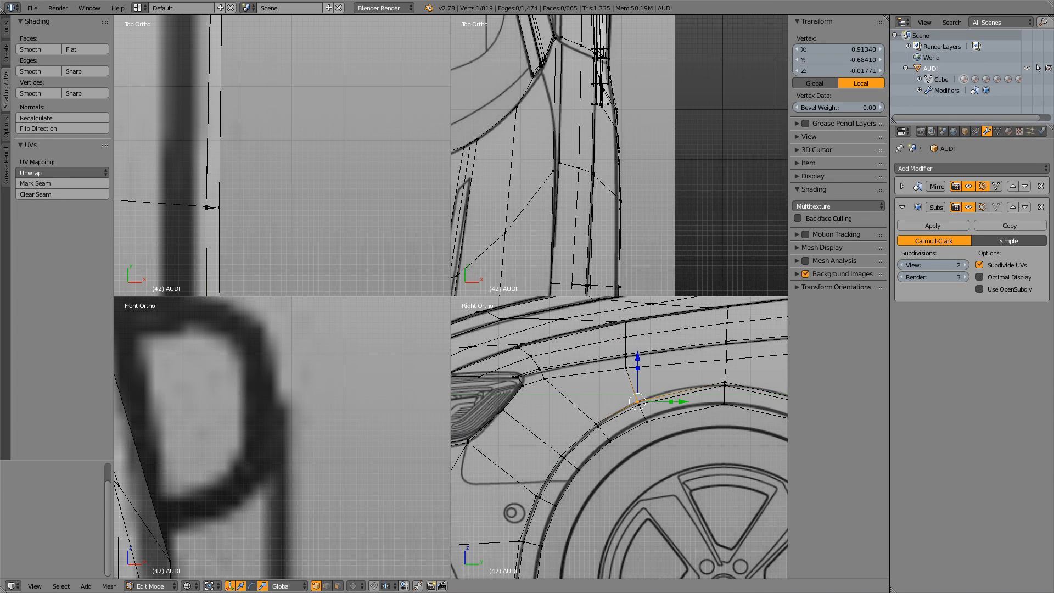
middle_click_drag(634, 285, 651, 124, "shift")
scroll(611, 22, "up", 4)
scroll(658, 201, "up", 3)
scroll(651, 125, "up", 3)
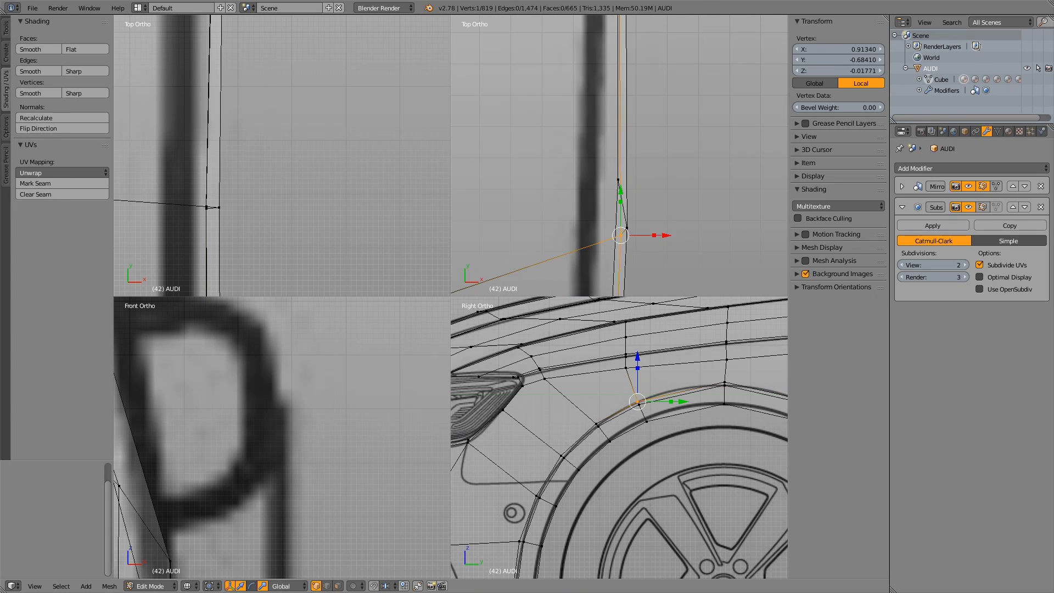
right_click(618, 180, "shift")
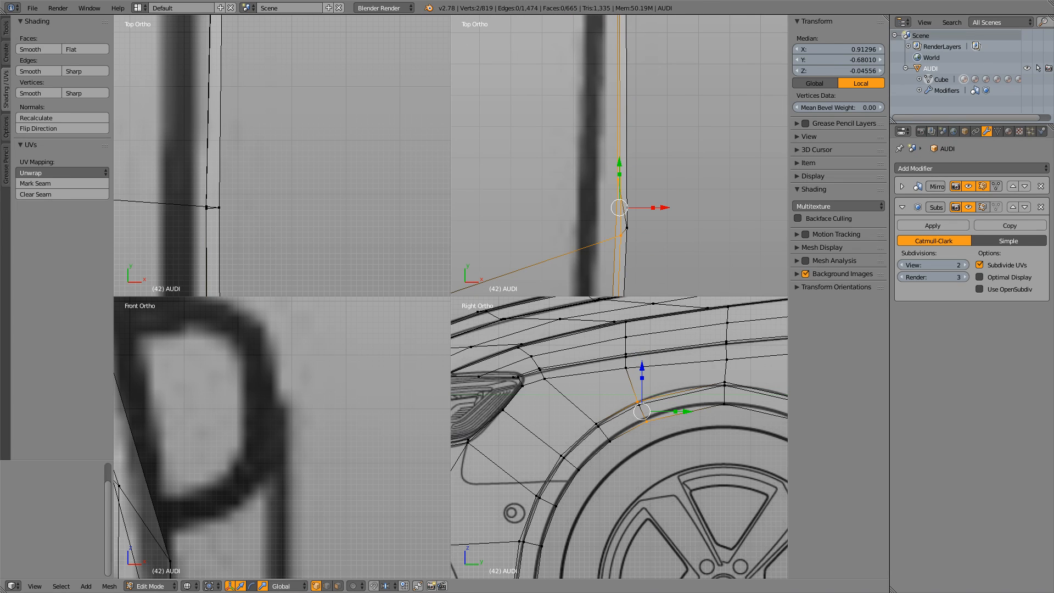
Compare the X positions of the outer and inner vertices on the second wheel arch edge in front of the arch top
right_click(596, 423)
middle_click_drag(619, 231, 646, 104, "shift")
scroll(647, 105, "down", 4)
middle_click_drag(637, 209, 637, 107, "shift")
scroll(637, 107, "up", 5)
scroll(620, 156, "up", 4)
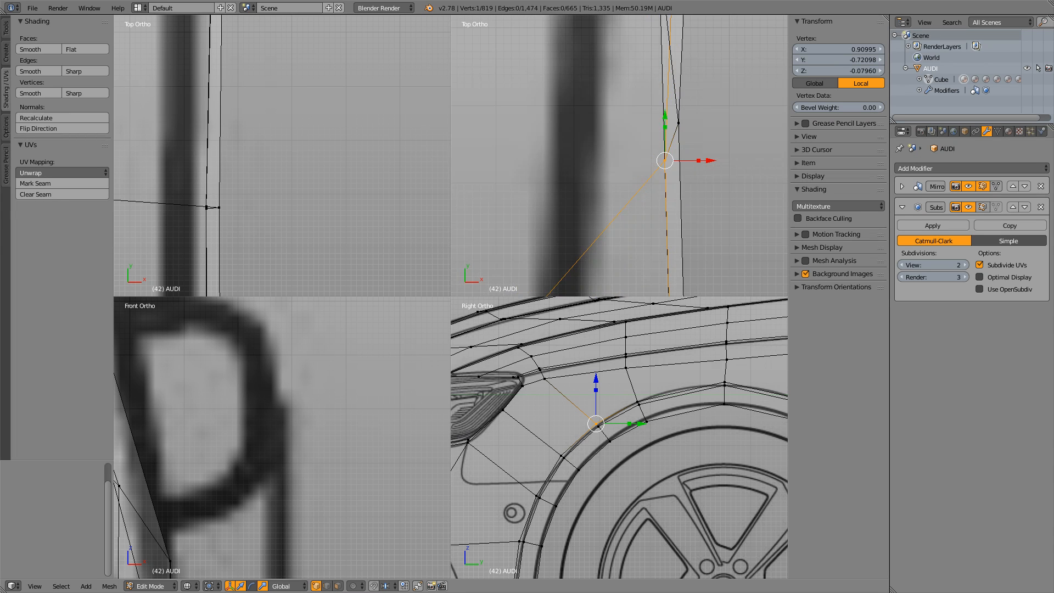
right_click(609, 441)
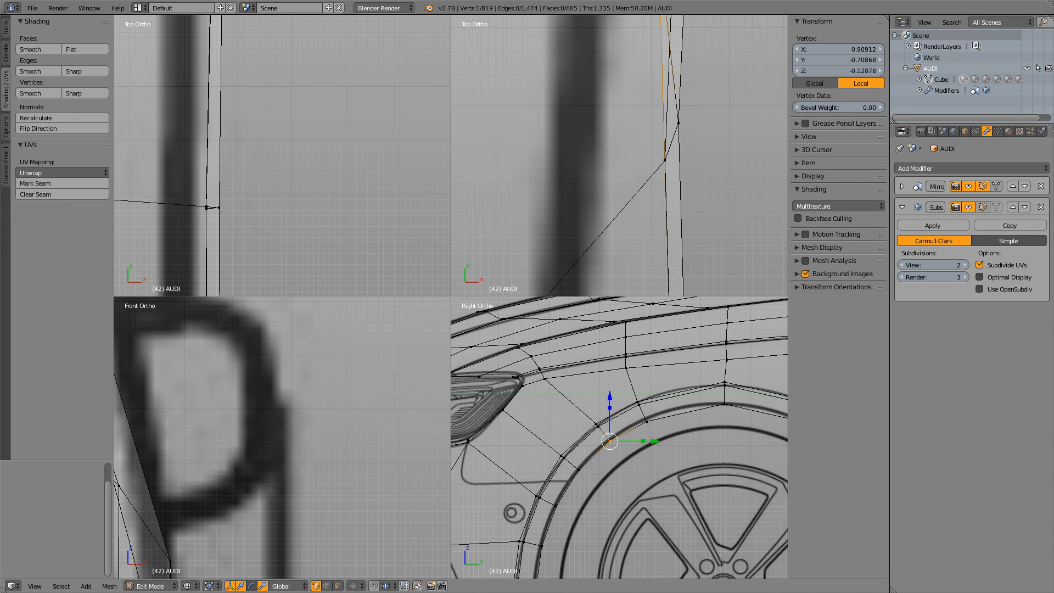
scroll(619, 156, "down", 5)
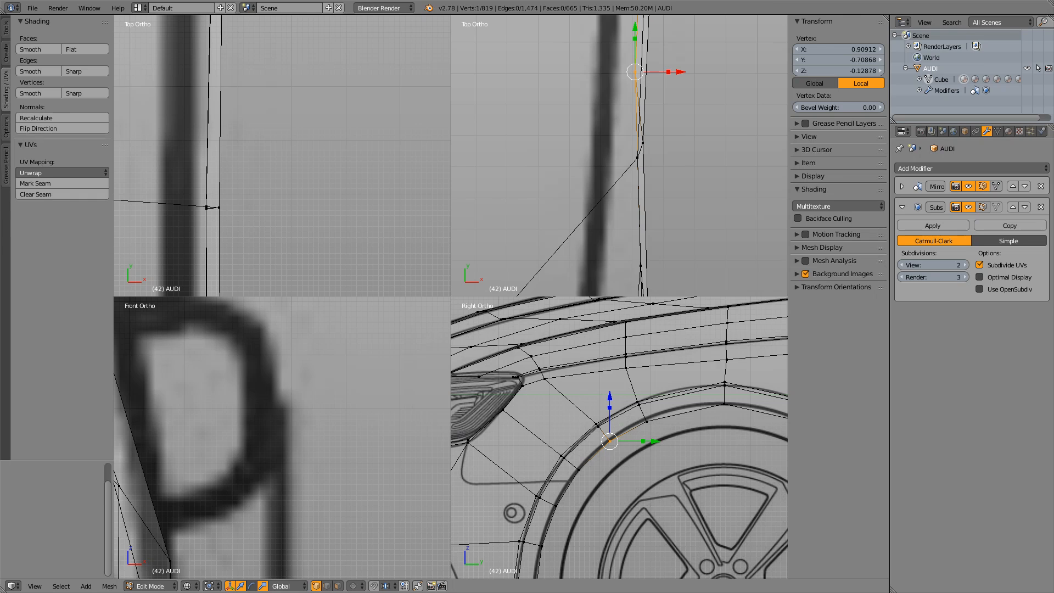
scroll(619, 156, "up", 2)
Set the X of the third inner lip vertex in front of the arch top to 0.91198, copied from its outer bevel vertex
right_click(561, 455)
scroll(619, 156, "up", 3)
scroll(619, 156, "down", 9)
middle_click_drag(624, 236, 633, 75, "shift")
scroll(619, 139, "up", 4)
scroll(634, 75, "up", 2)
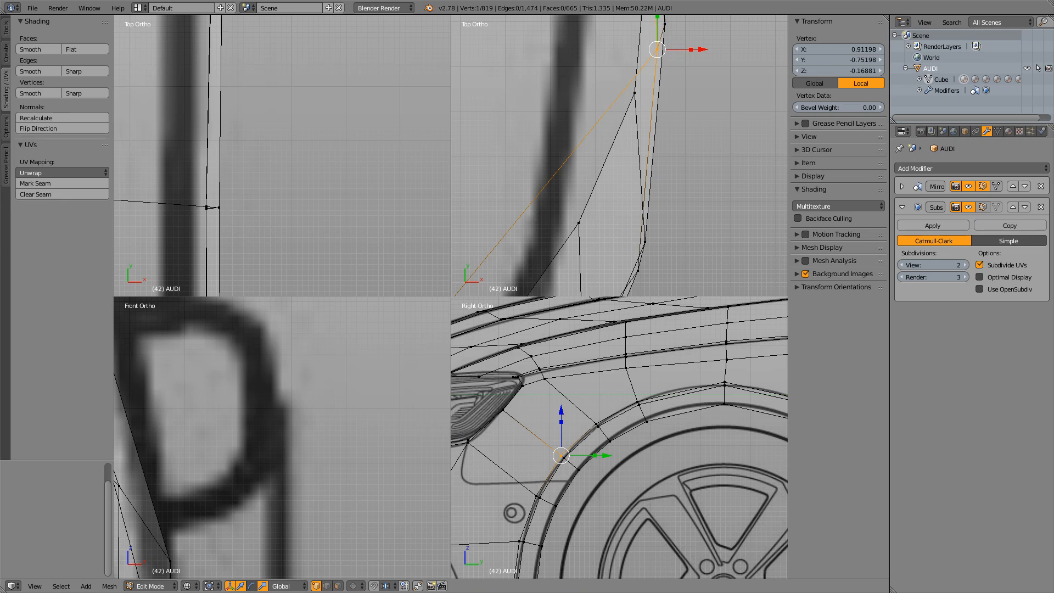
right_click(579, 469)
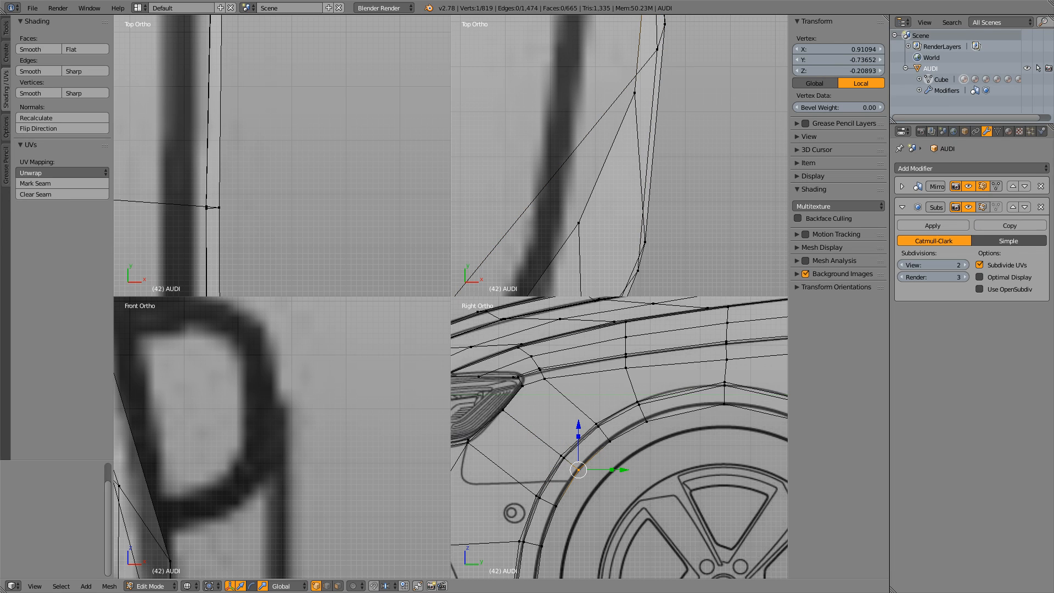
scroll(619, 156, "down", 2)
middle_click_drag(626, 126, 622, 156, "shift")
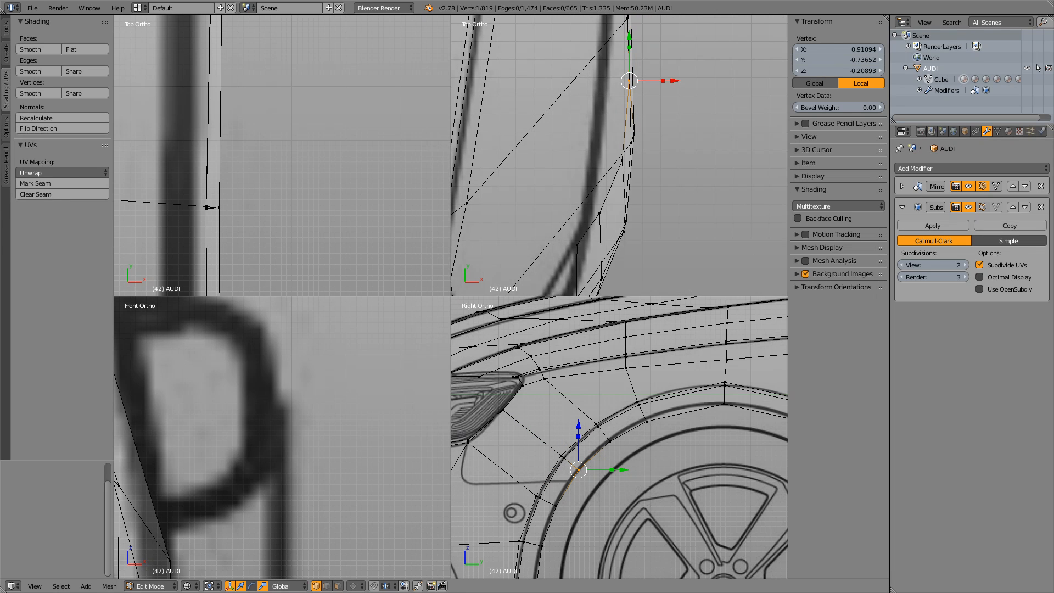
right_click(561, 455)
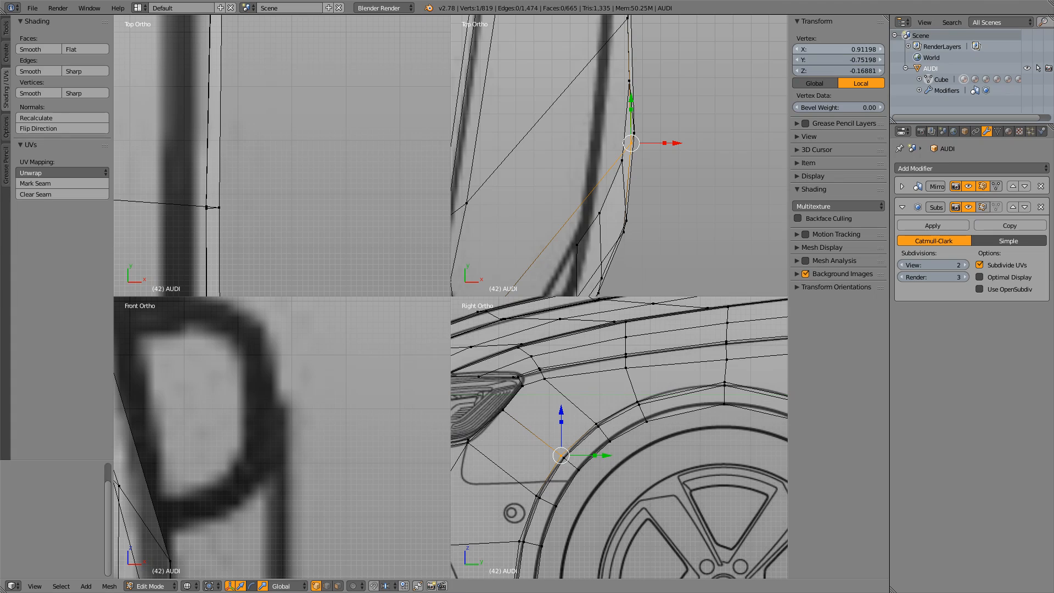
left_click(839, 49)
key("ctrl+c")
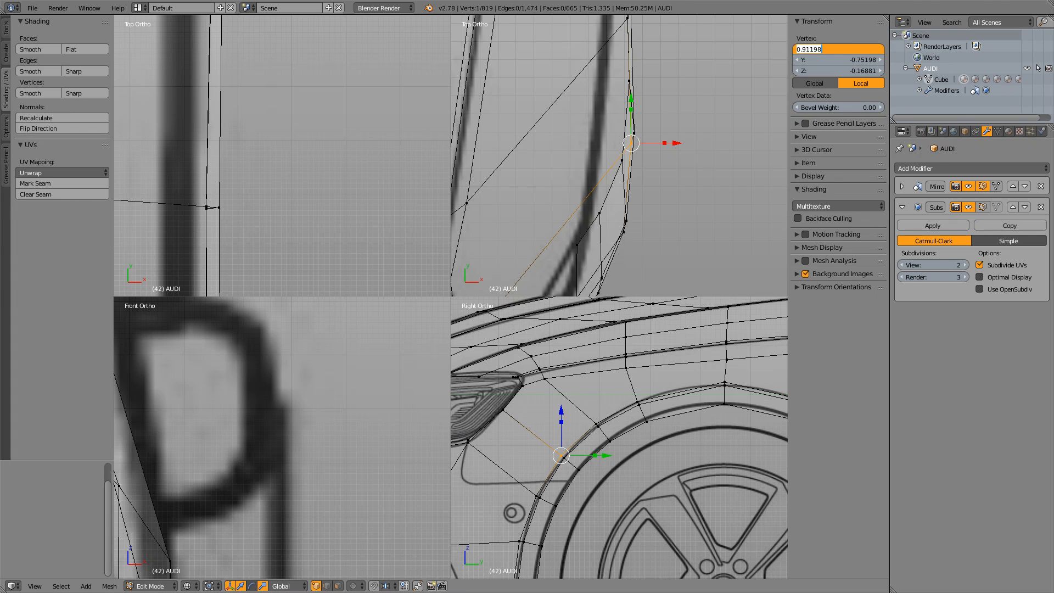
key("Return")
right_click(579, 469)
left_click(838, 49)
key("ctrl+v")
key("Return")
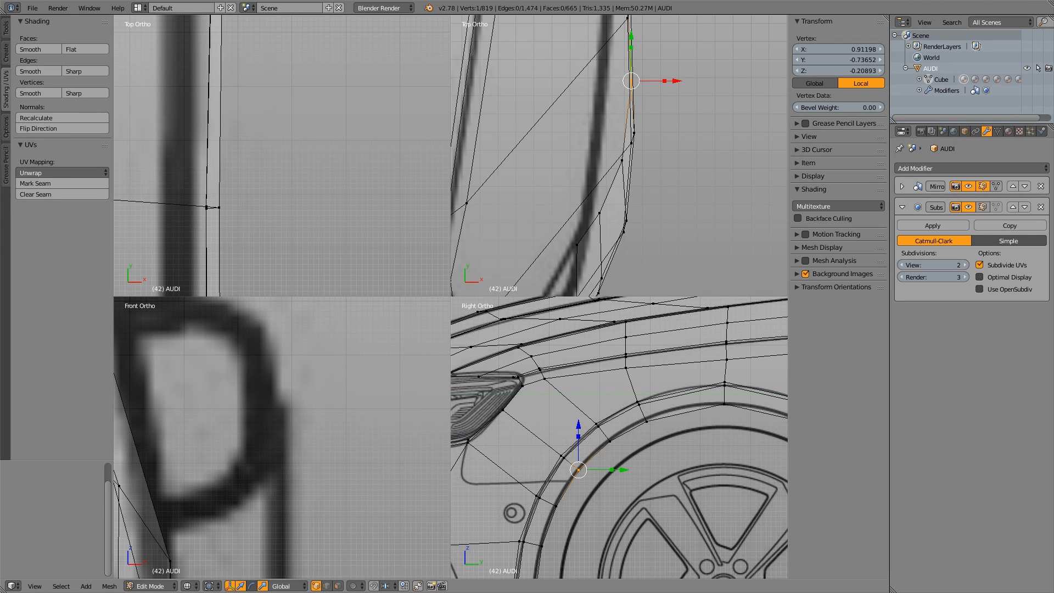
Set the X of the fourth inner lip vertex in front of the arch top to 0.90756, copied from its outer bevel vertex
right_click(536, 496)
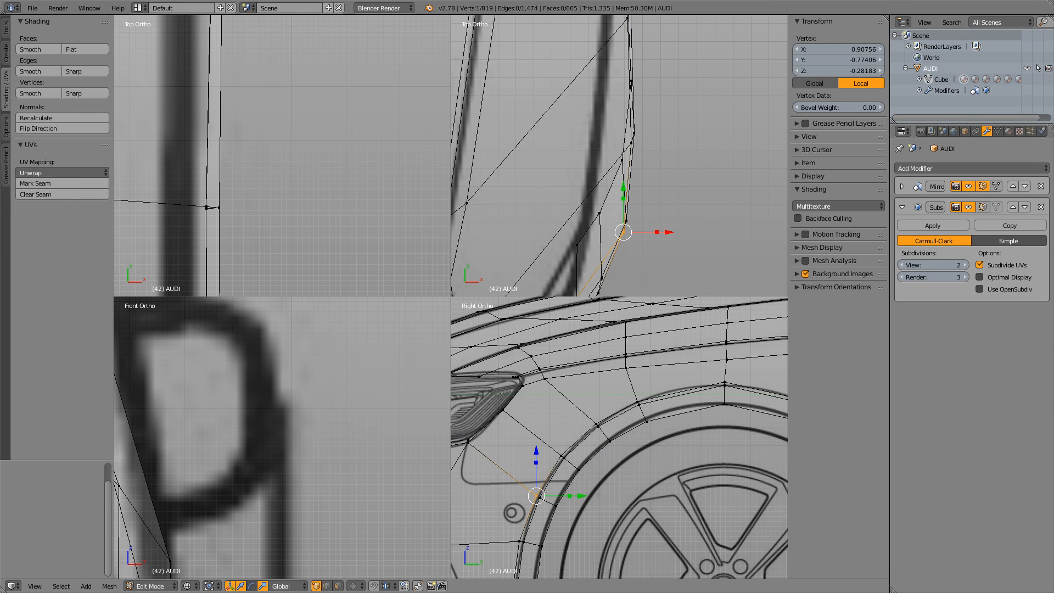
left_click(838, 50)
key("ctrl+c")
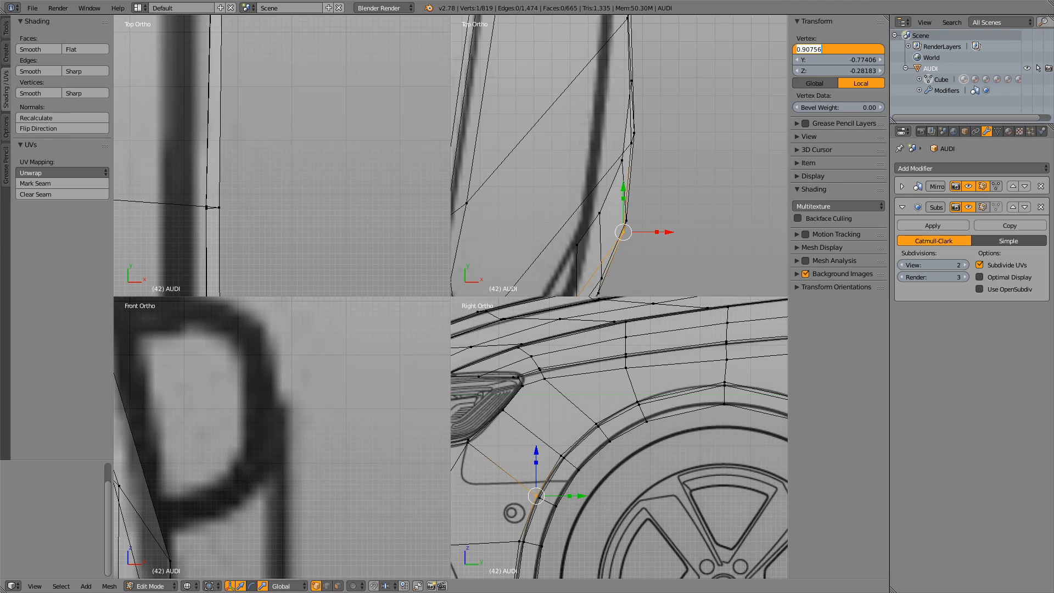
key("Return")
right_click(556, 506)
left_click(838, 49)
key("ctrl+v")
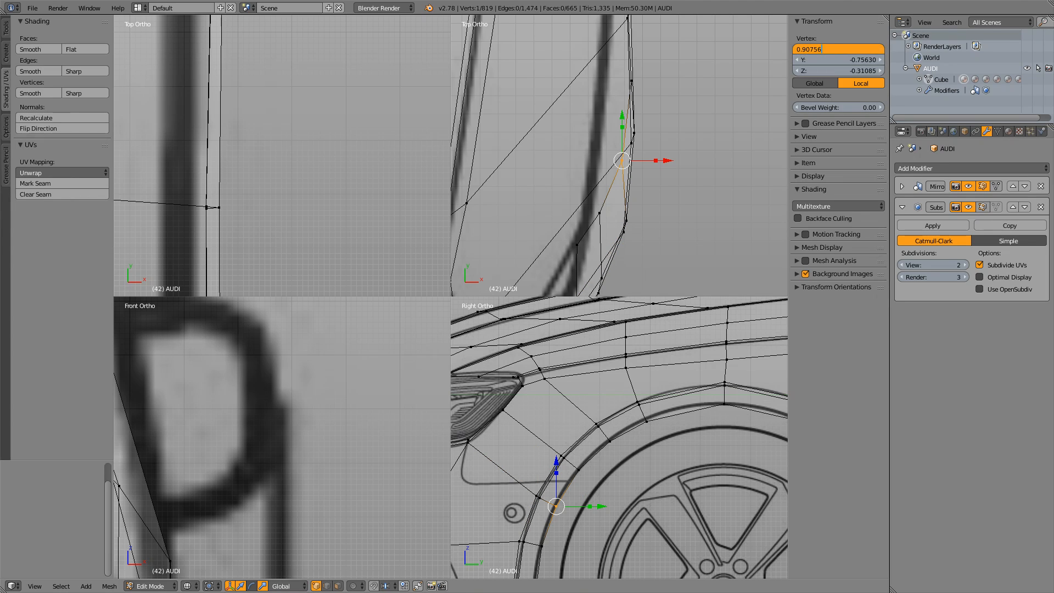
key("Return")
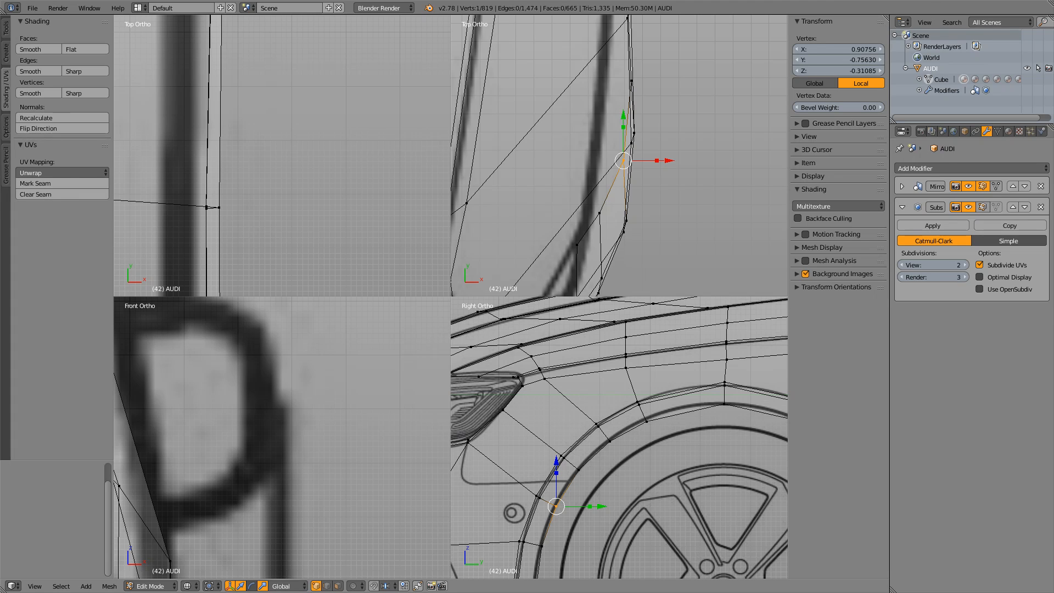
Leave the quad view and display the smoothed car body in object mode with solid shading, viewed around the front wheel arch
left_click(34, 585)
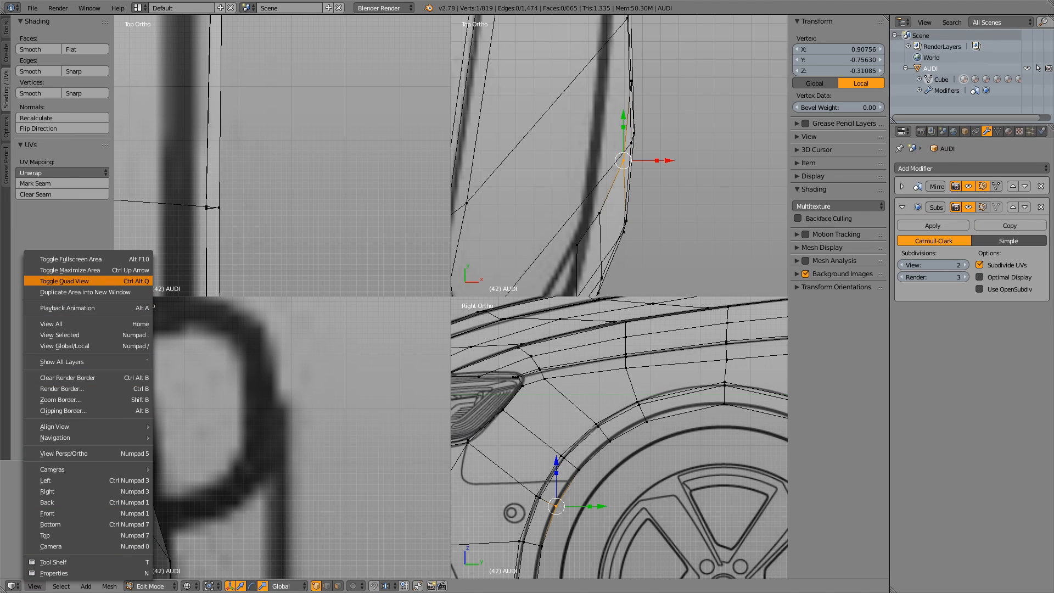
left_click(64, 281)
scroll(450, 297, "down", 3)
middle_click_drag(505, 329, 386, 238)
key("grave")
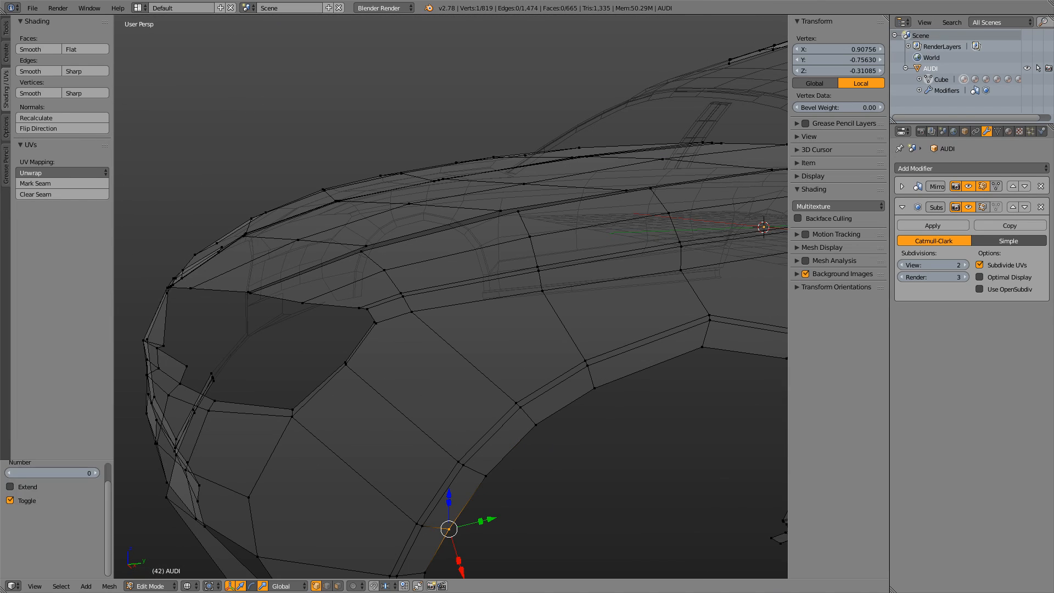
key("Tab")
key("grave")
key("grave")
scroll(450, 297, "down", 3)
key("a")
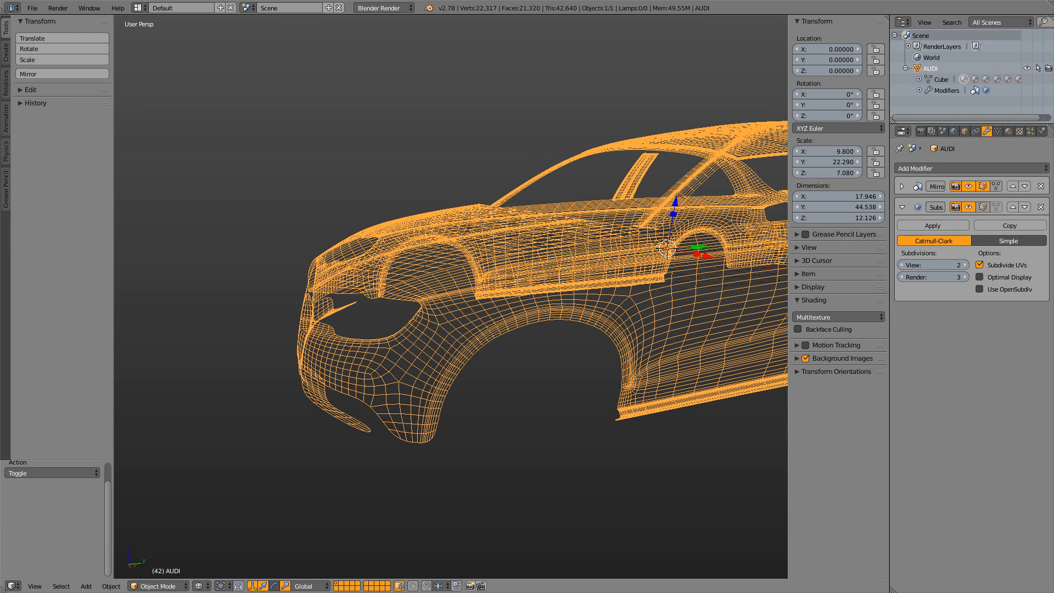
key("z")
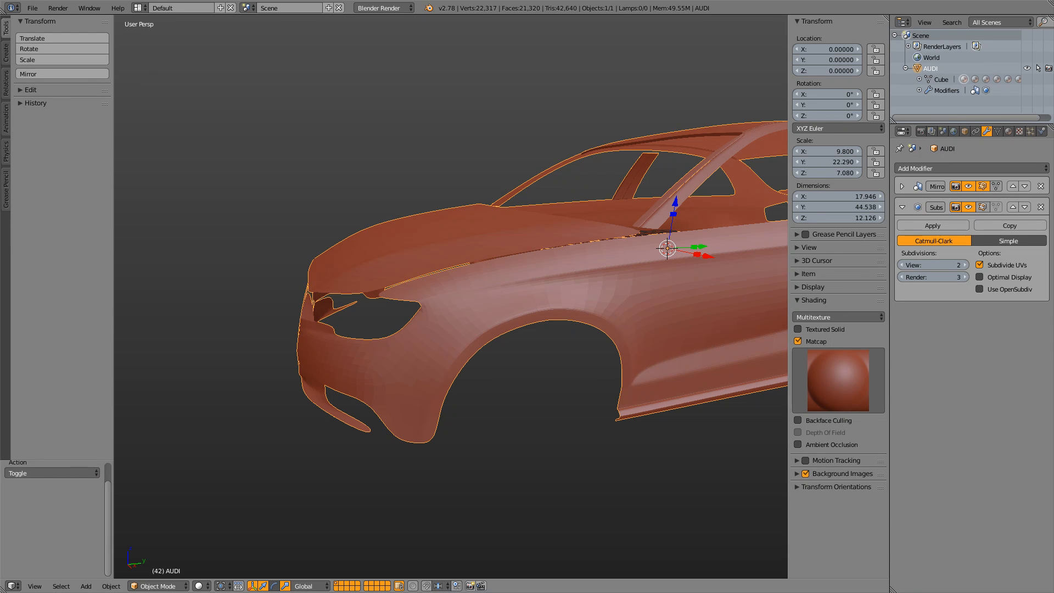
left_click(516, 310)
scroll(516, 310, "down", 1)
mouse_move(513, 309)
middle_mouse_down()
mouse_move(571, 313)
mouse_move(439, 307)
mouse_move(549, 315)
mouse_move(461, 307)
mouse_move(508, 310)
middle_mouse_up()
middle_click_drag(508, 310, 461, 352, "shift")
scroll(461, 351, "up", 3)
In edge select mode, select the seven connected bevel edges around the front wheel arch and shift them along the global X axis
key("Tab")
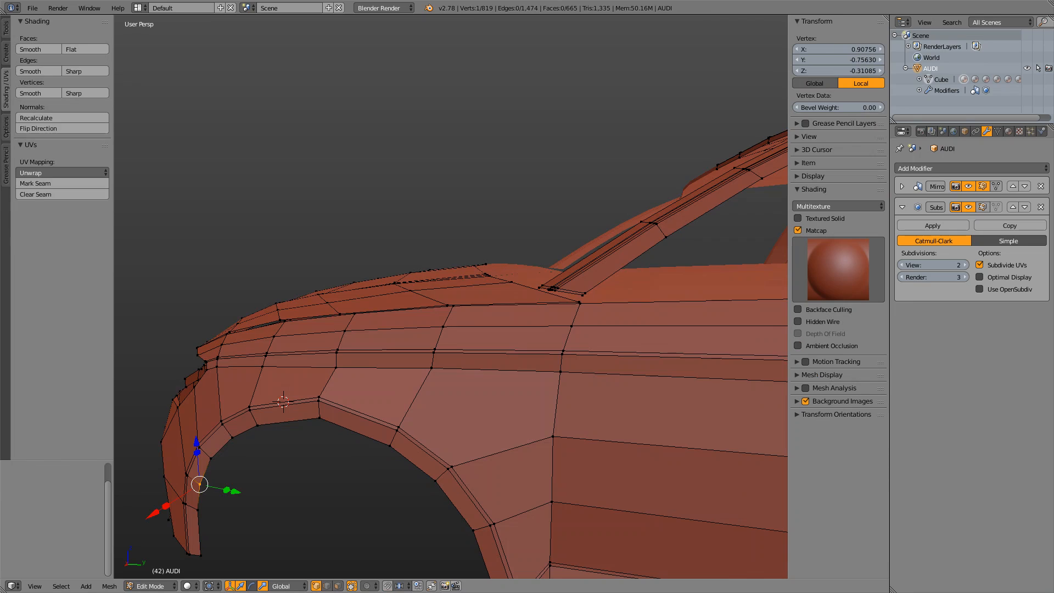
key("ctrl+Tab")
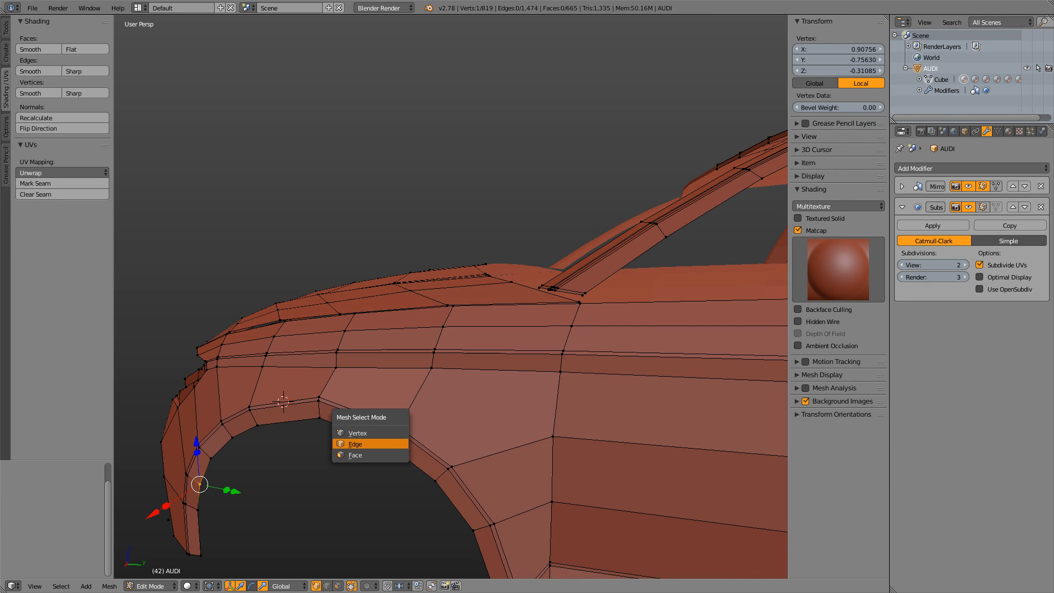
left_click(364, 443)
middle_click_drag(364, 443, 436, 366, "shift")
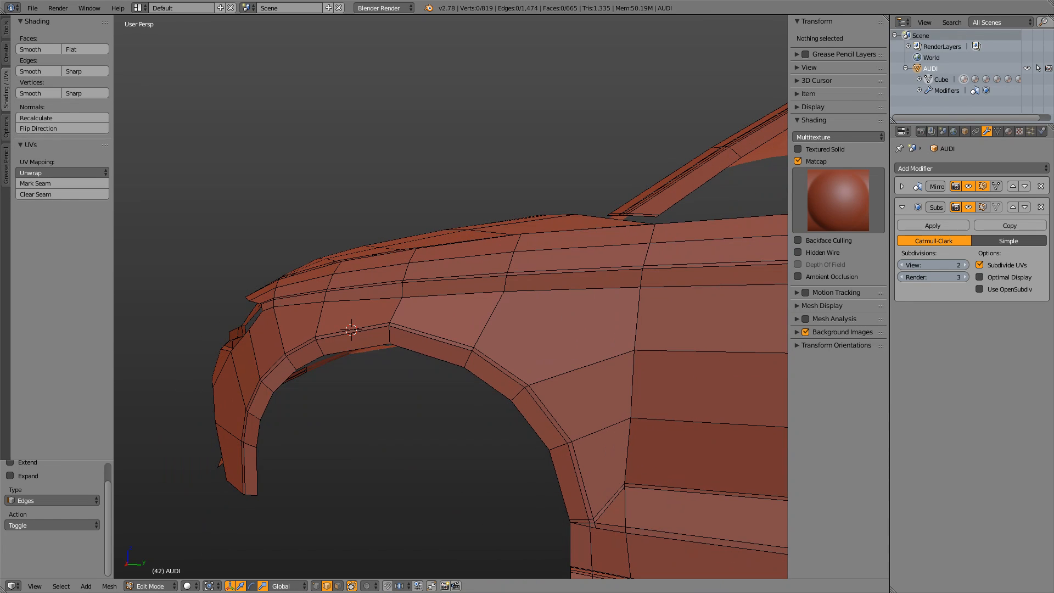
right_click(544, 413)
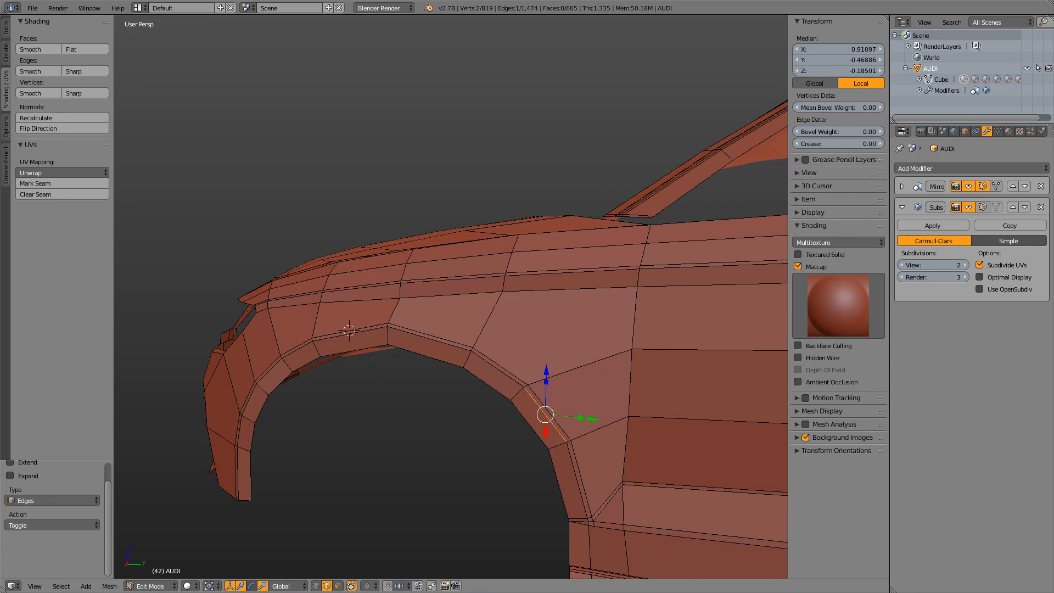
right_click(248, 400, "ctrl")
middle_click_drag(250, 398, 409, 400)
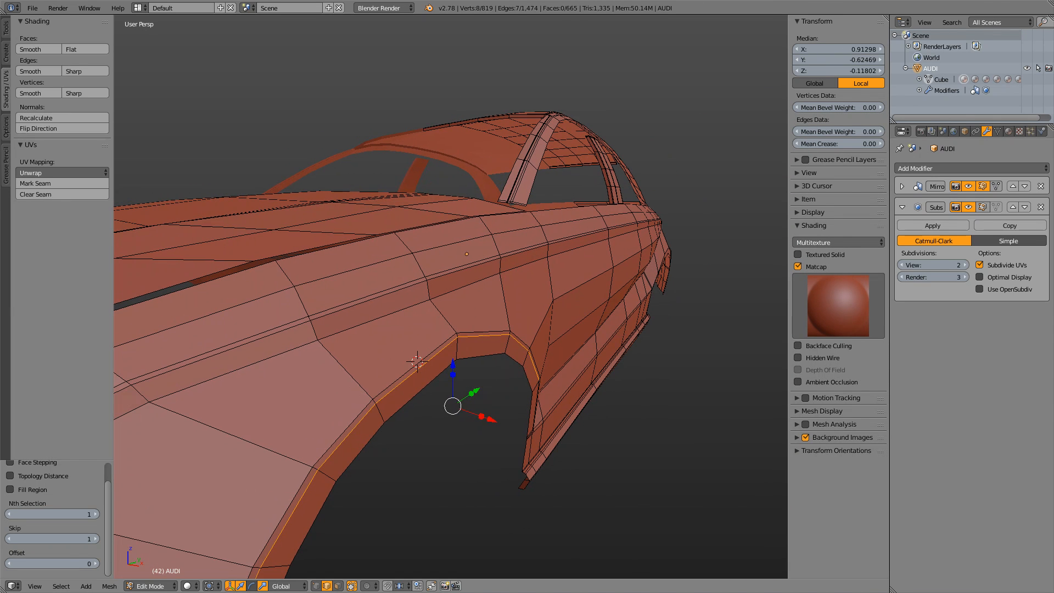
key("g")
key("x")
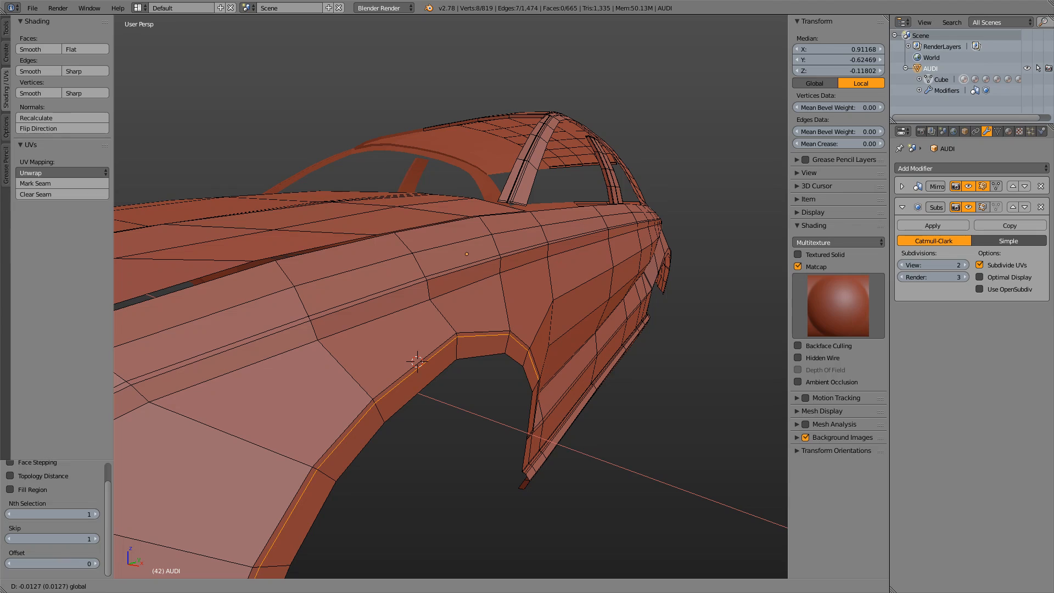
left_click(396, 400)
Check the smoothed arch, deselect one end edge of the bevel chain, and move the remaining six edges about 0.02 inward along X
middle_click_drag(396, 400, 420, 350)
key("Tab")
scroll(285, 381, "down", 4)
scroll(420, 370, "up", 2)
scroll(451, 296, "up", 3)
key("Tab")
left_click_drag(492, 376, 489, 377)
middle_click_drag(489, 377, 549, 368)
right_click(377, 354, "shift")
middle_click_drag(376, 354, 329, 363)
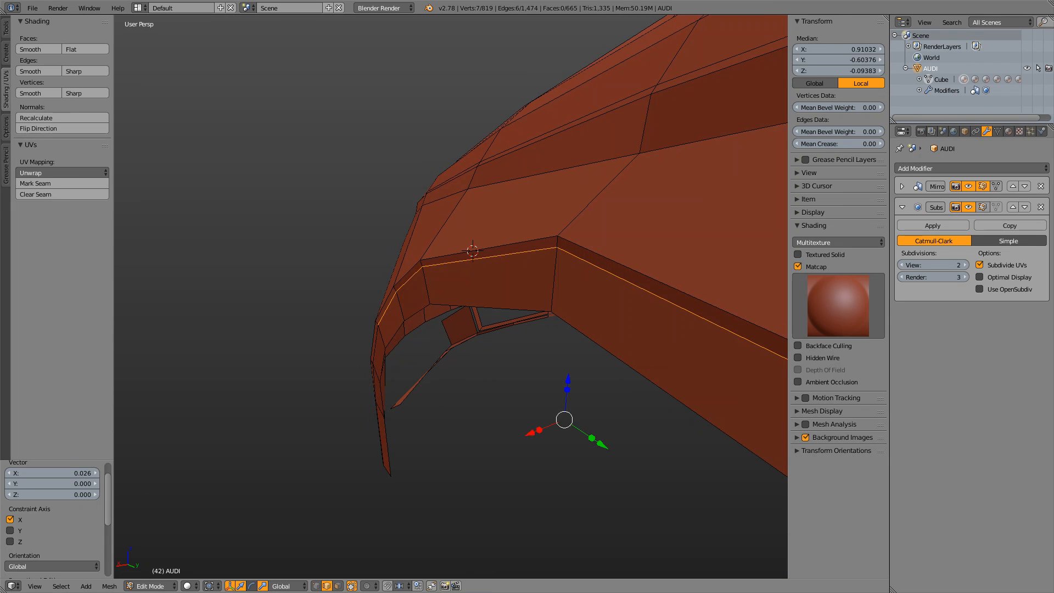
key("g")
key("x")
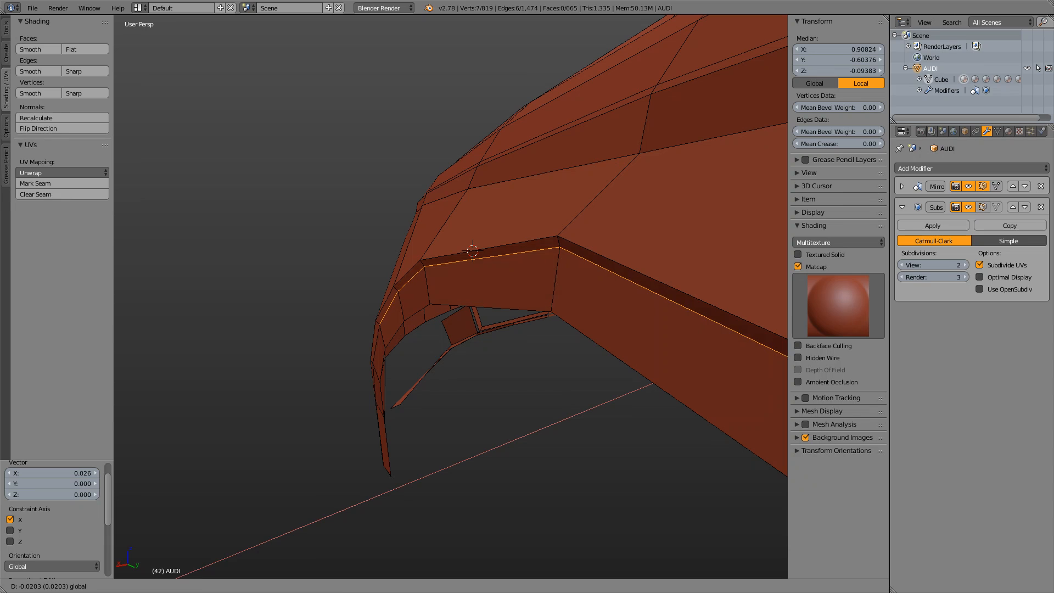
key("Return")
Return to object mode, deselect the body, and examine the smoothed front wheel arch and front end
key("Tab")
scroll(450, 296, "down", 8)
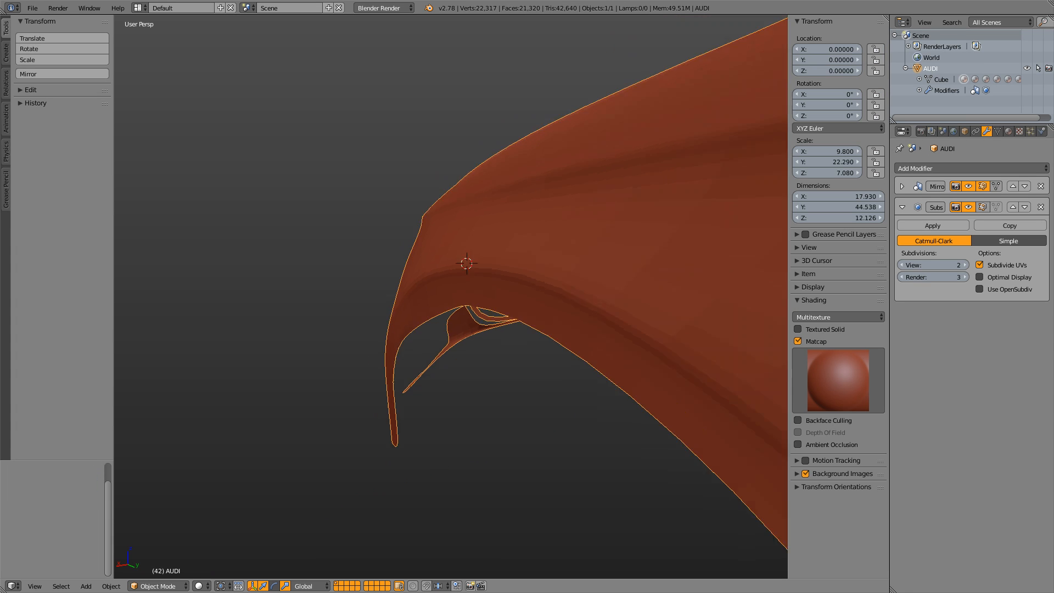
scroll(401, 310, "up", 3)
key("a")
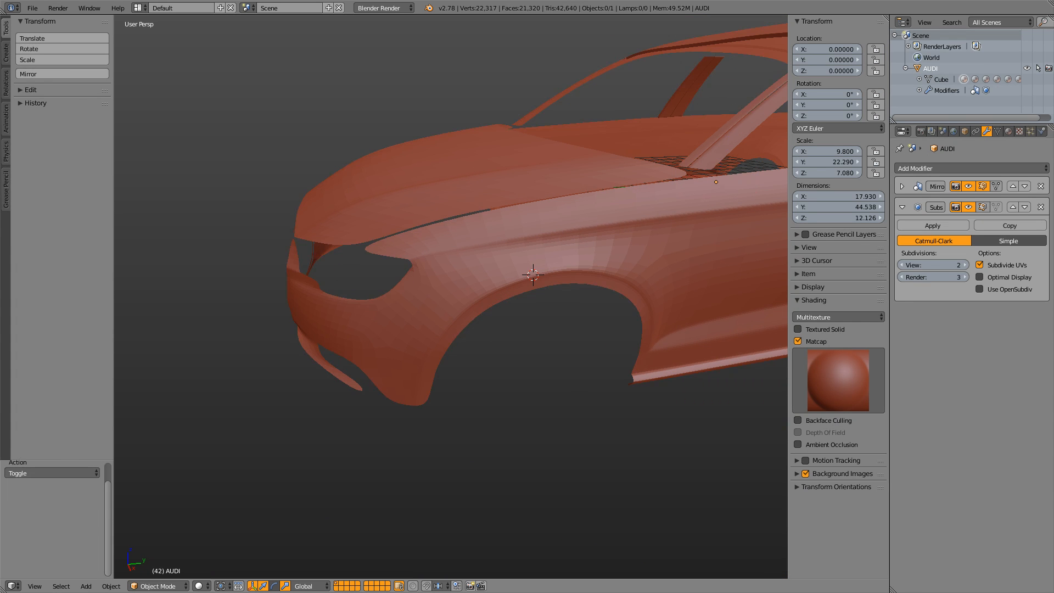
middle_click_drag(450, 307, 296, 297)
middle_click_drag(450, 297, 526, 310)
scroll(461, 323, "down", 4)
scroll(522, 307, "up", 3)
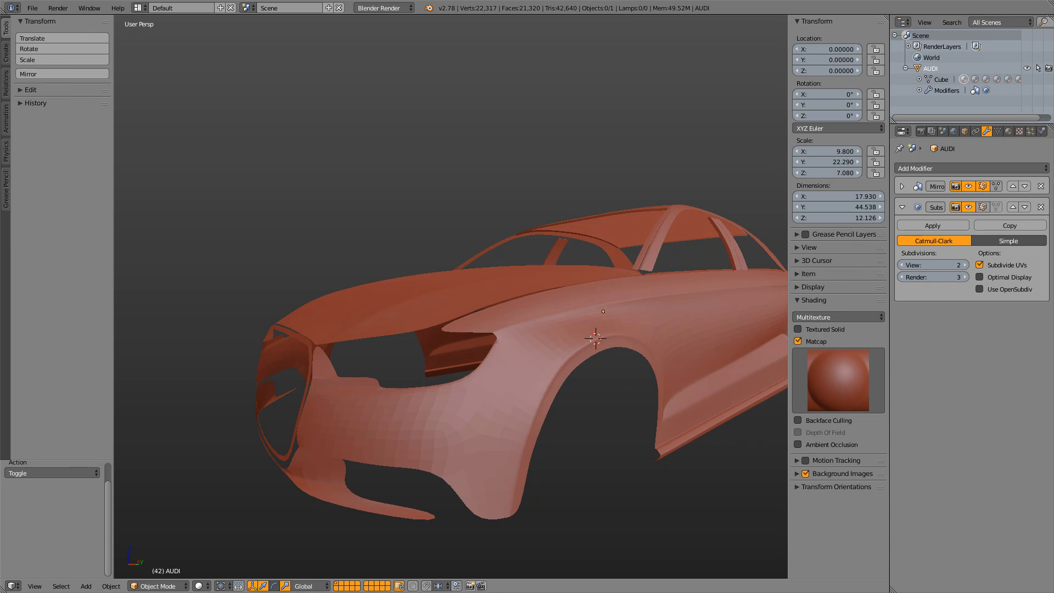
Reset the 3D cursor to the scene origin, frame the whole car, and review the body from the side and front
key("shift+c")
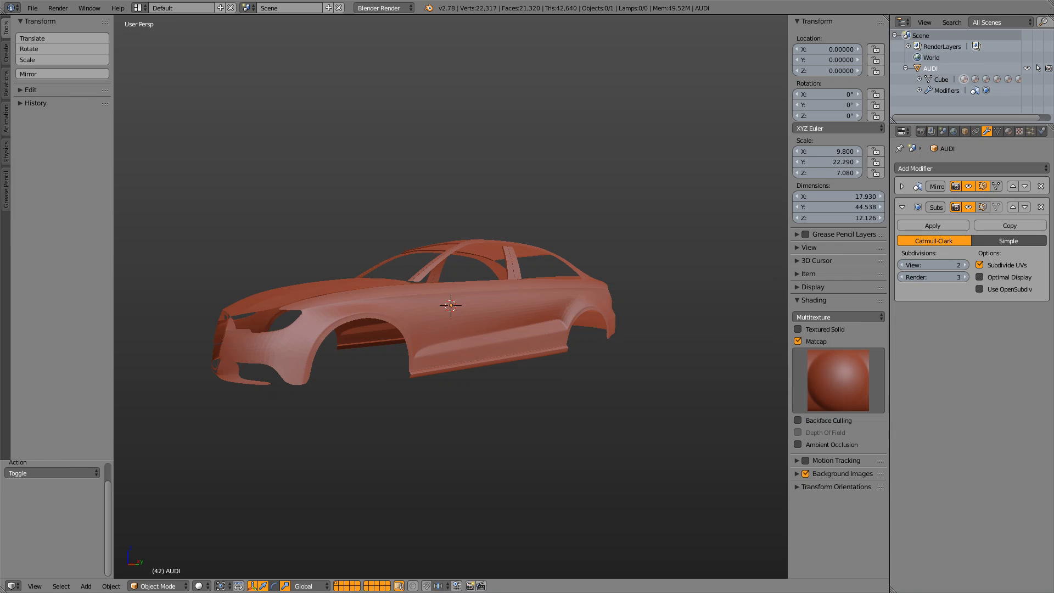
middle_click_drag(450, 307, 474, 277)
scroll(334, 307, "down", 3)
scroll(334, 307, "up", 6)
scroll(334, 308, "down", 3)
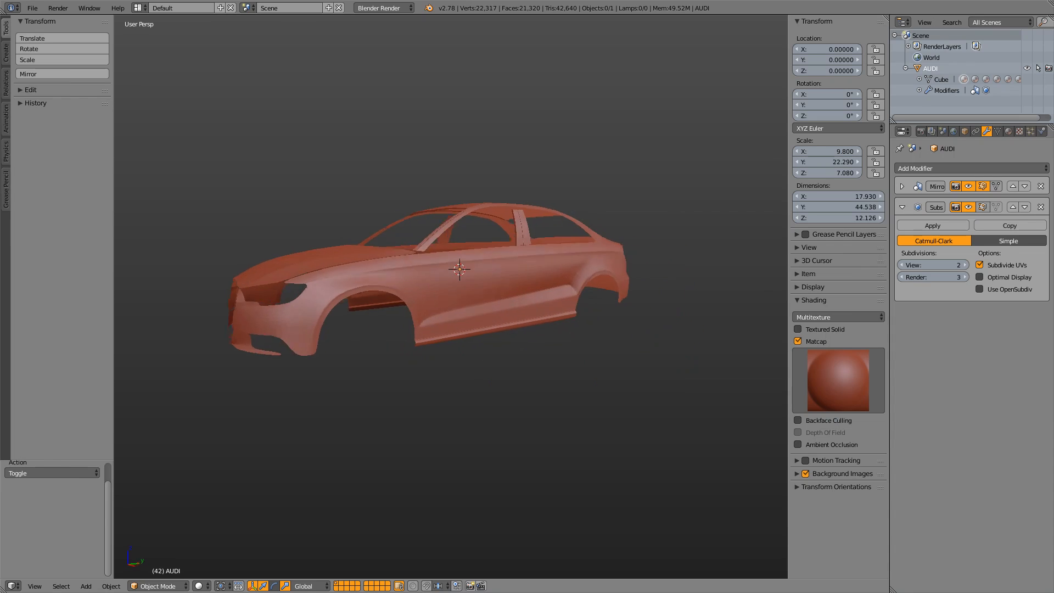
scroll(475, 277, "up", 5)
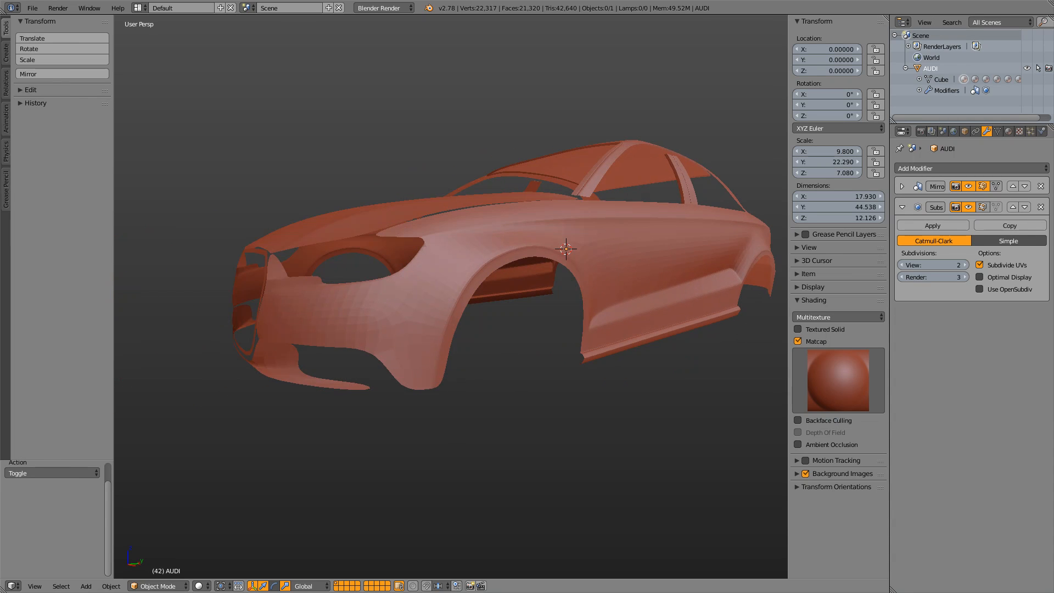
scroll(475, 277, "up", 2)
middle_click_drag(475, 277, 349, 271)
scroll(450, 296, "down", 6)
scroll(450, 297, "up", 7)
scroll(450, 297, "down", 7)
middle_click_drag(450, 296, 601, 299)
scroll(450, 296, "up", 4)
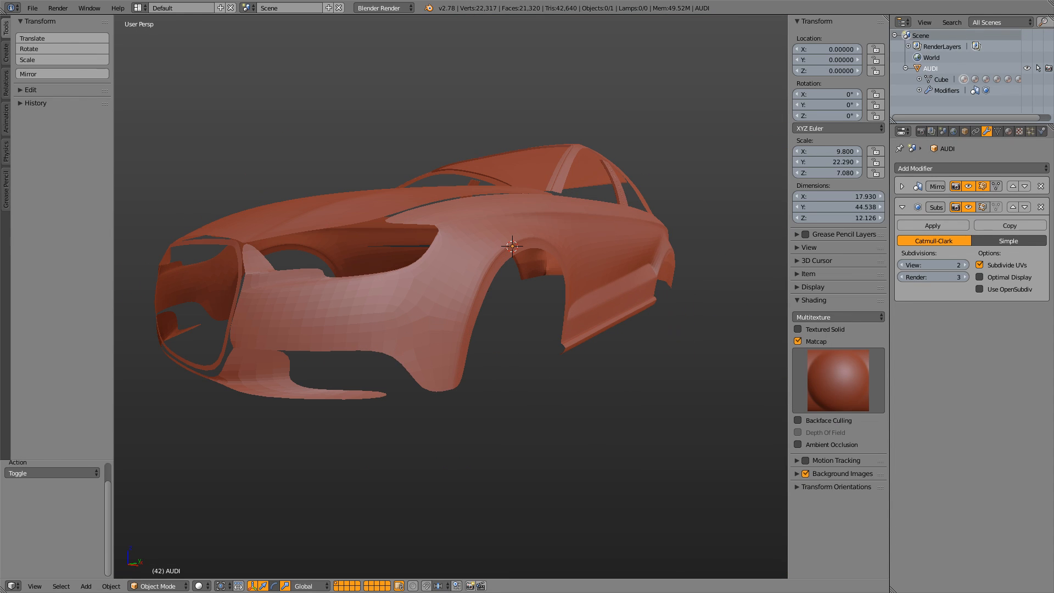
Hide the transform properties sidebar and examine the body side, window pillars and roof in the enlarged view
key("n")
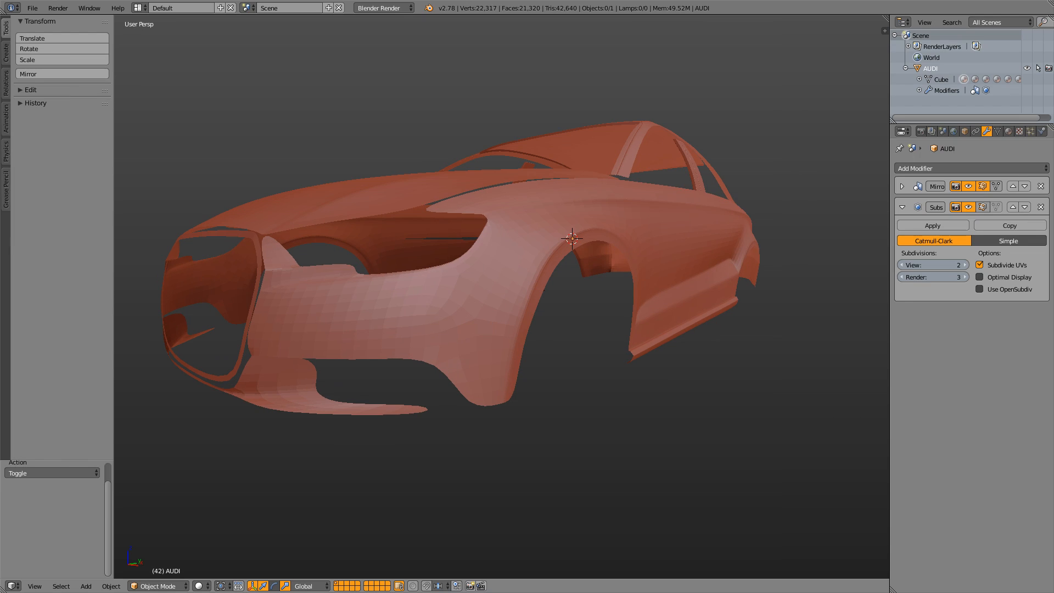
middle_click_drag(527, 296, 475, 321)
scroll(474, 321, "down", 5)
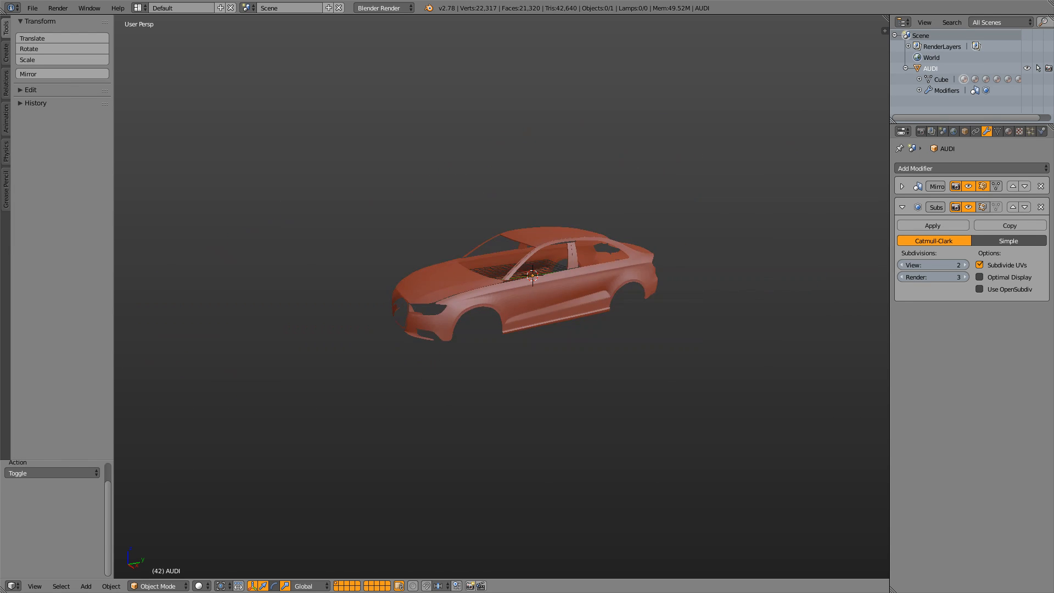
scroll(475, 321, "up", 4)
scroll(475, 321, "up", 4)
scroll(475, 321, "down", 6)
scroll(474, 321, "up", 5)
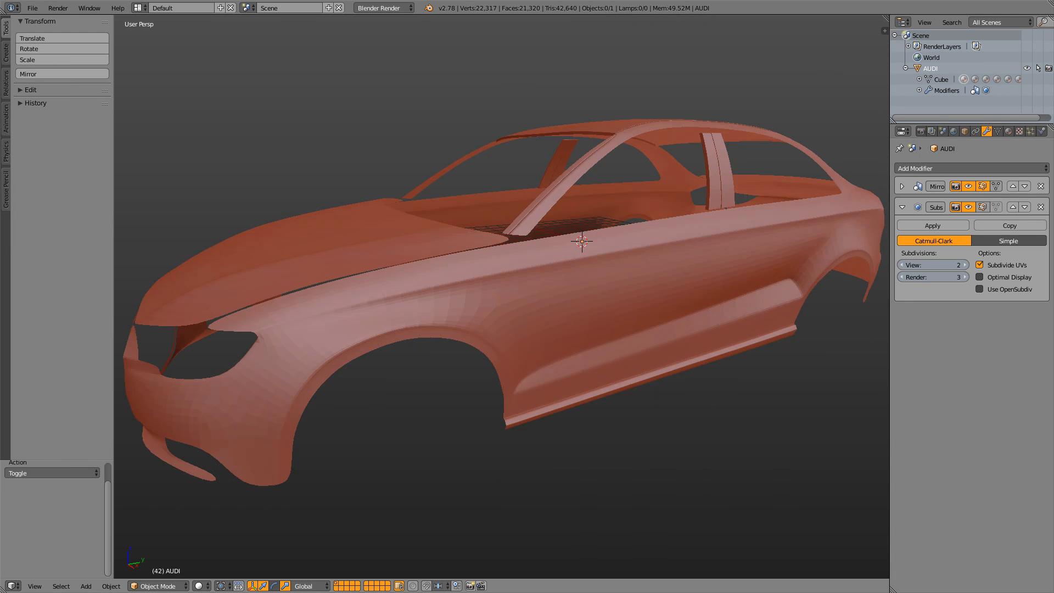
middle_click_drag(475, 321, 450, 373)
scroll(450, 374, "down", 4)
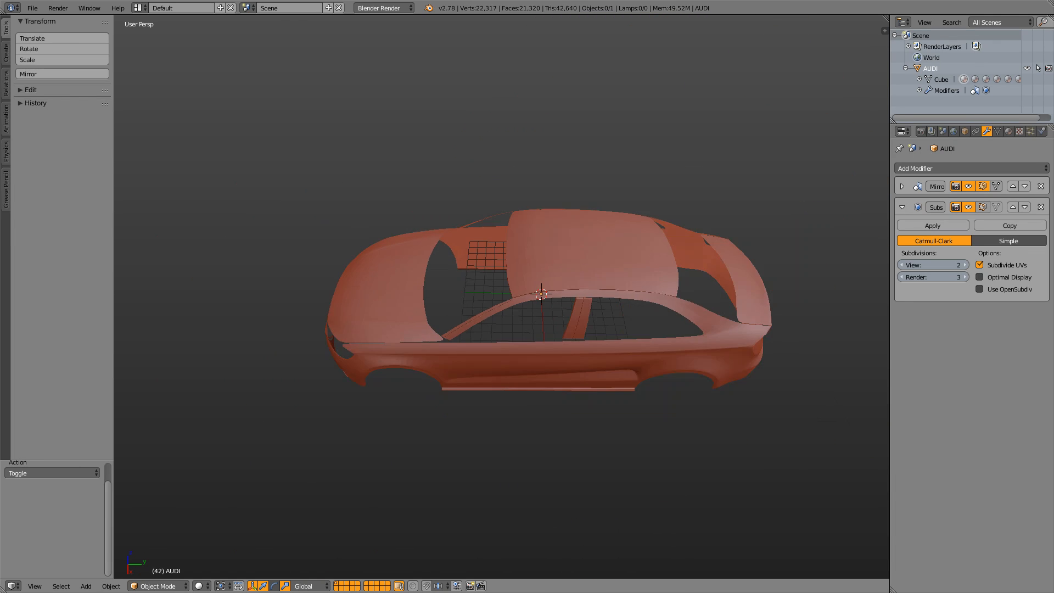
scroll(450, 373, "up", 8)
scroll(450, 373, "down", 6)
Examine the overall body shape from front three-quarter and raised side angles, both close up and from a distance
middle_click_drag(450, 373, 549, 337)
scroll(403, 312, "down", 5)
scroll(403, 312, "up", 5)
scroll(403, 313, "down", 5)
scroll(458, 325, "up", 6)
scroll(458, 324, "down", 4)
scroll(548, 337, "down", 1)
scroll(549, 338, "up", 6)
scroll(549, 337, "down", 5)
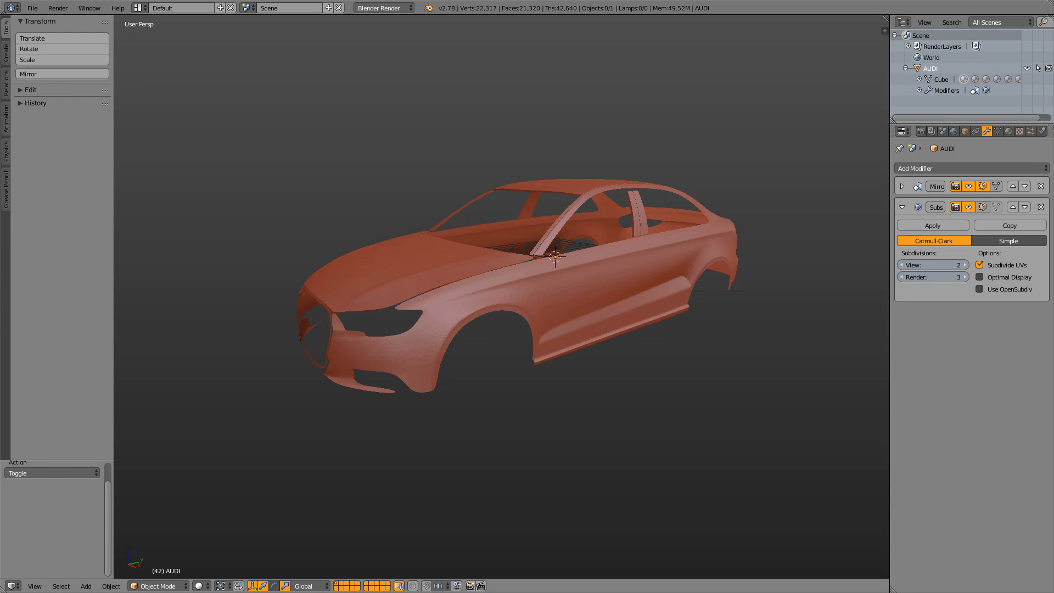
scroll(502, 296, "up", 3)
scroll(502, 296, "down", 5)
middle_click_drag(502, 297, 450, 312)
scroll(543, 277, "up", 3)
scroll(502, 297, "up", 3)
scroll(502, 297, "down", 3)
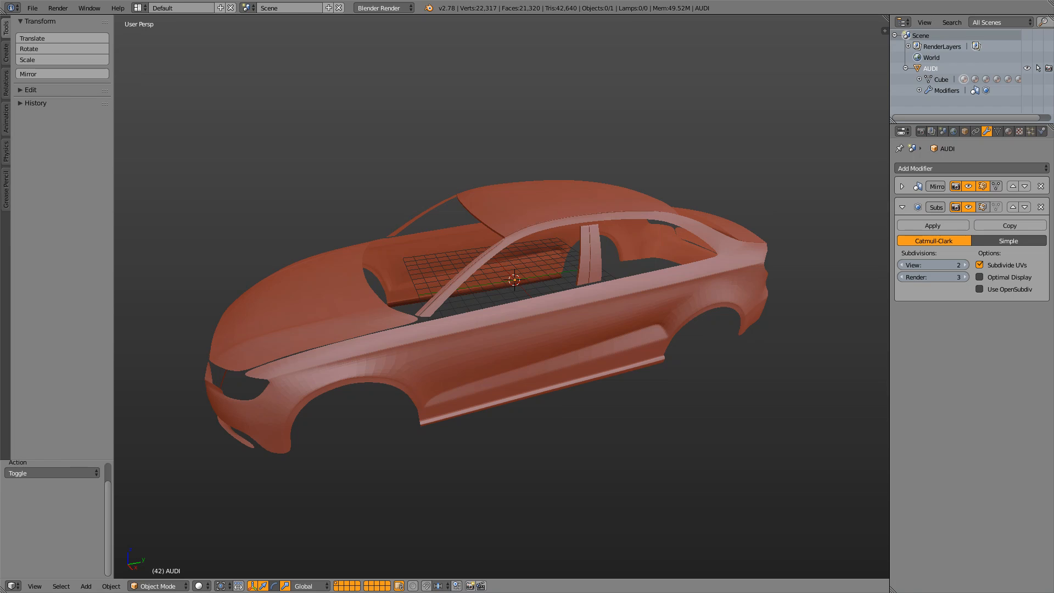
middle_click_drag(502, 296, 530, 272)
scroll(502, 297, "up", 5)
scroll(502, 296, "down", 6)
middle_click_drag(439, 285, 634, 297)
scroll(502, 296, "up", 4)
scroll(634, 297, "down", 4)
scroll(633, 297, "up", 4)
scroll(501, 297, "down", 3)
scroll(501, 297, "up", 3)
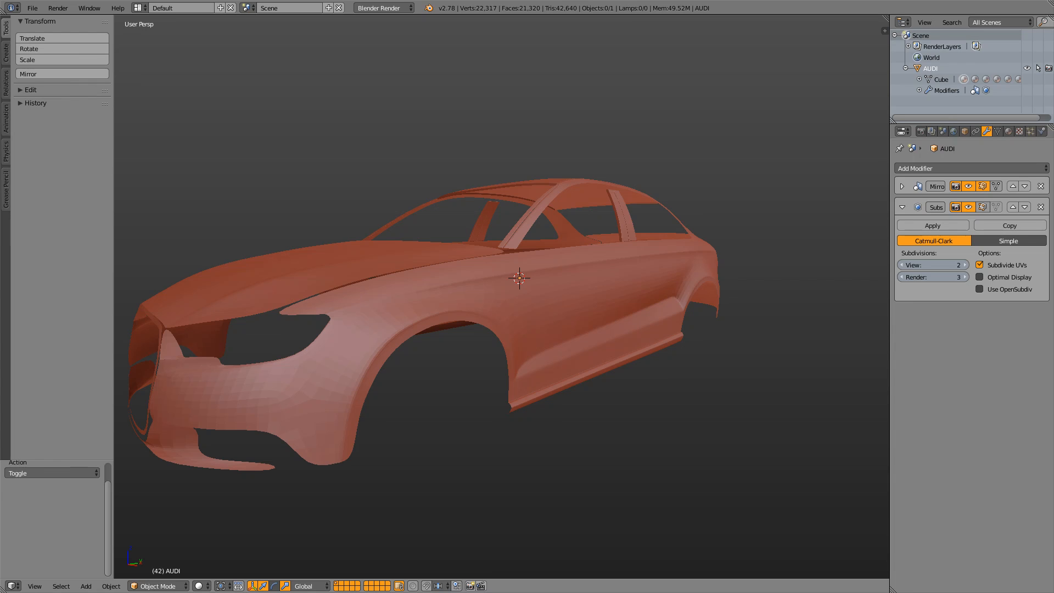
scroll(502, 296, "down", 1)
scroll(501, 297, "up", 3)
scroll(501, 296, "down", 5)
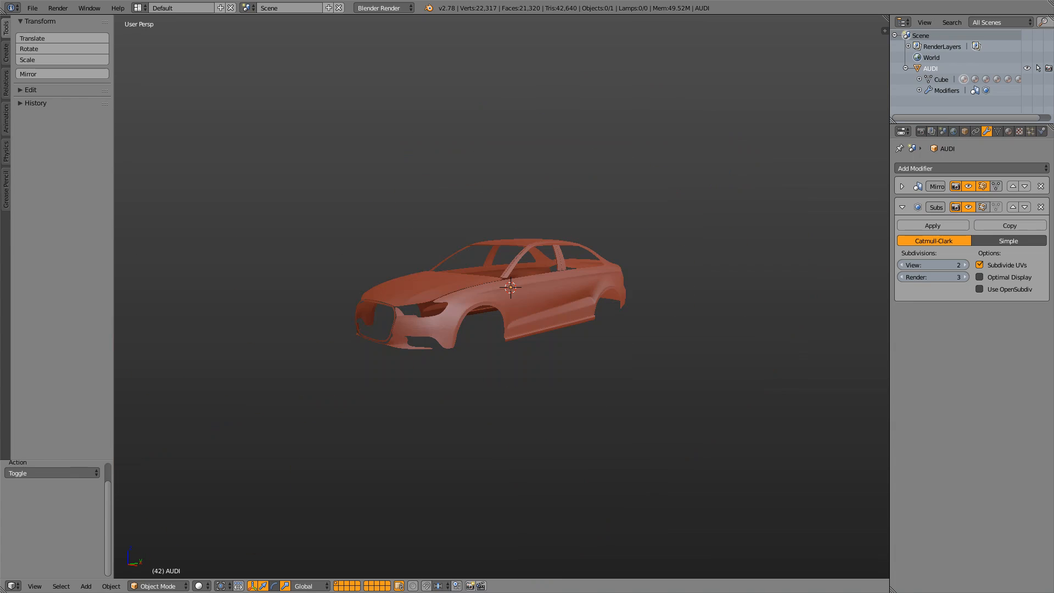
scroll(501, 296, "up", 3)
middle_click_drag(501, 296, 620, 258)
scroll(475, 308, "up", 1)
scroll(501, 296, "down", 1)
scroll(502, 296, "up", 3)
scroll(501, 297, "down", 3)
scroll(543, 277, "up", 3)
scroll(579, 268, "down", 3)
scroll(636, 236, "up", 3)
scroll(593, 260, "down", 3)
scroll(636, 247, "down", 2)
scroll(549, 261, "down", 3)
scroll(612, 269, "up", 3)
Show the body mesh in edit mode as a wireframe over the blueprint in the right orthographic view, around the front bumper
key("KP_3")
middle_click_drag(450, 247, 454, 287, "shift")
scroll(780, 301, "up", 4)
scroll(525, 283, "up", 4)
key("Tab")
key("z")
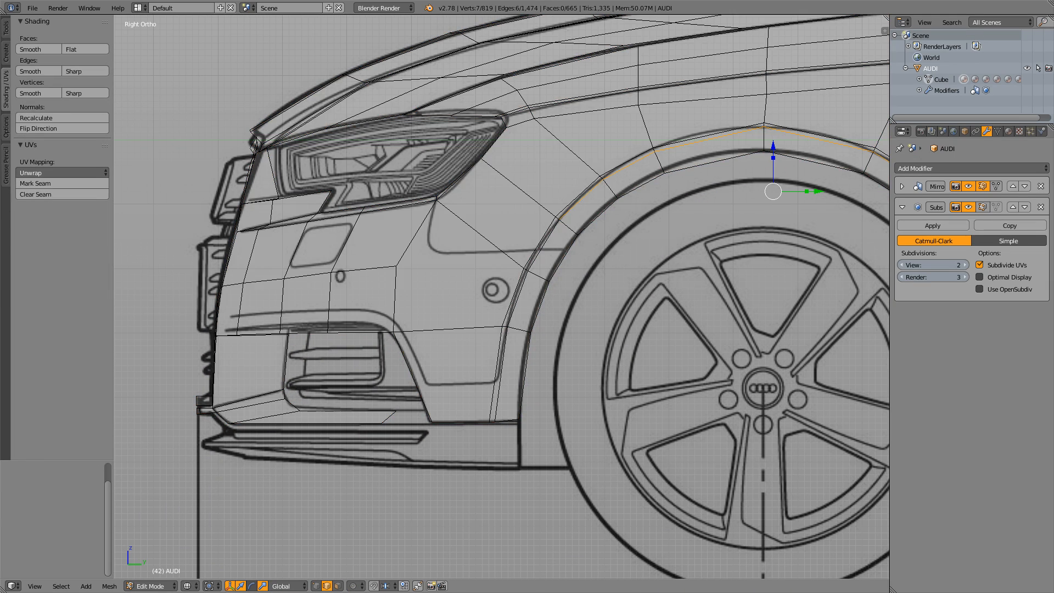
scroll(501, 297, "up", 4)
middle_click_drag(501, 297, 525, 253, "shift")
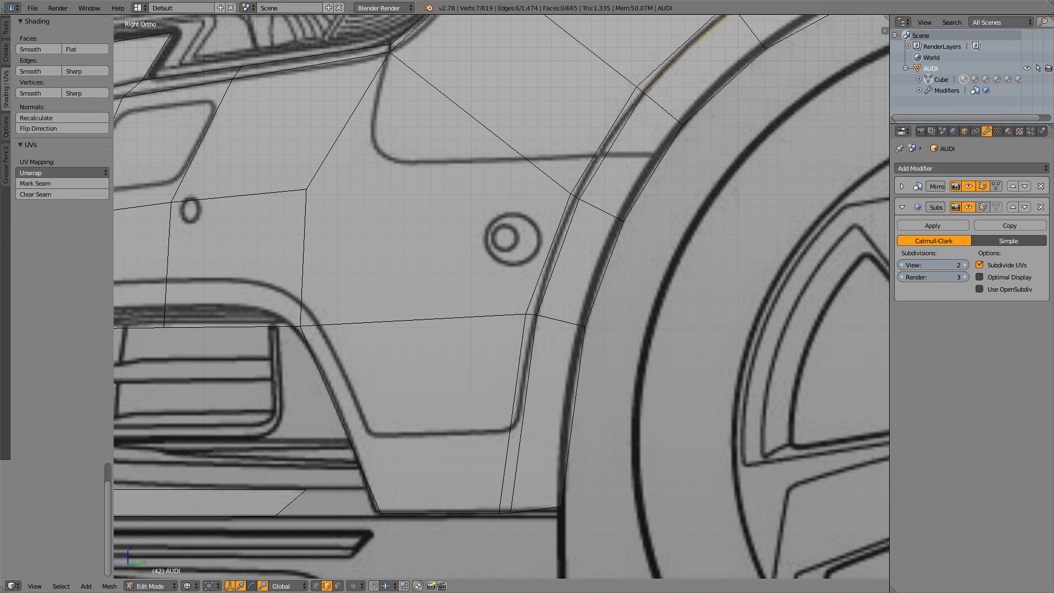
In vertex selection, lower the front wheel arch's bottom outer corner vertex 0.040 along Z to the bumper's lower line
middle_click_drag(501, 296, 524, 192, "shift")
scroll(501, 296, "up", 4)
key("Tab")
key("Tab")
key("ctrl+Tab")
key("Return")
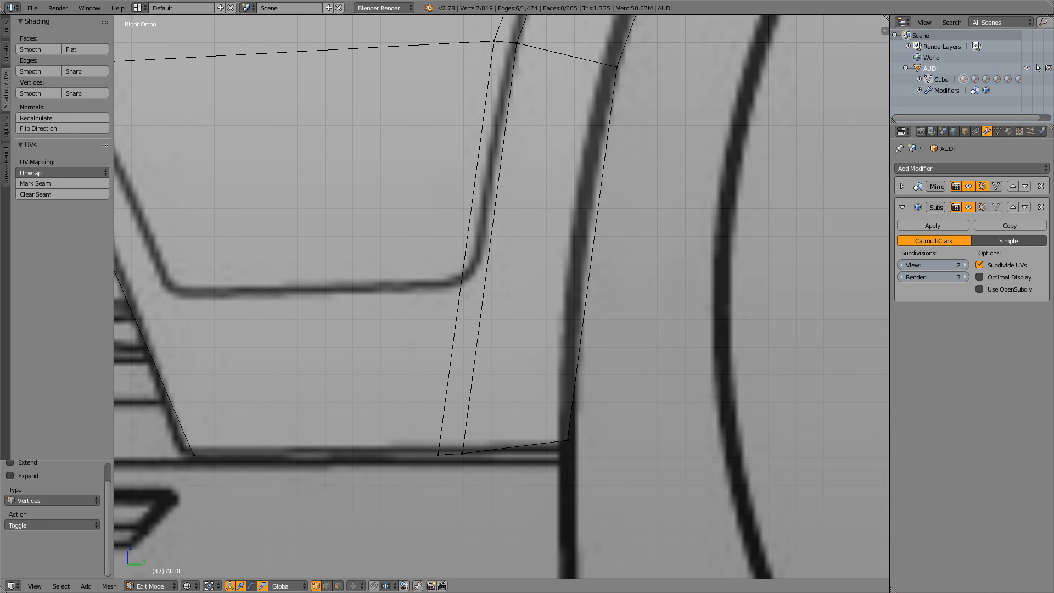
right_click(567, 440)
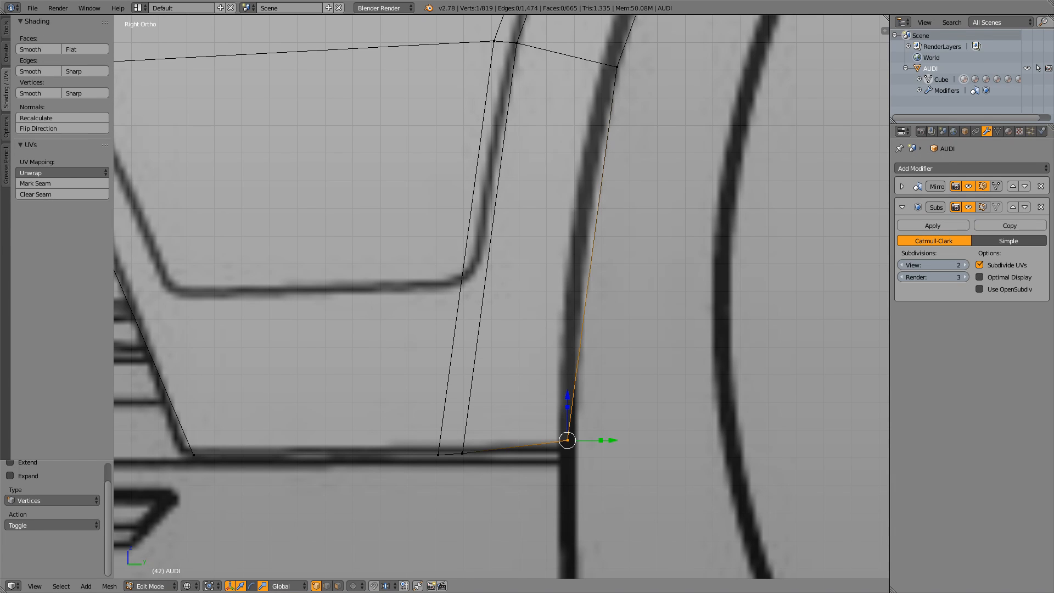
key("g")
key("z")
left_click(567, 451)
Raise the bottom vertex of the arch bevel's forward edge by about 0.008 along Z
right_click(437, 454)
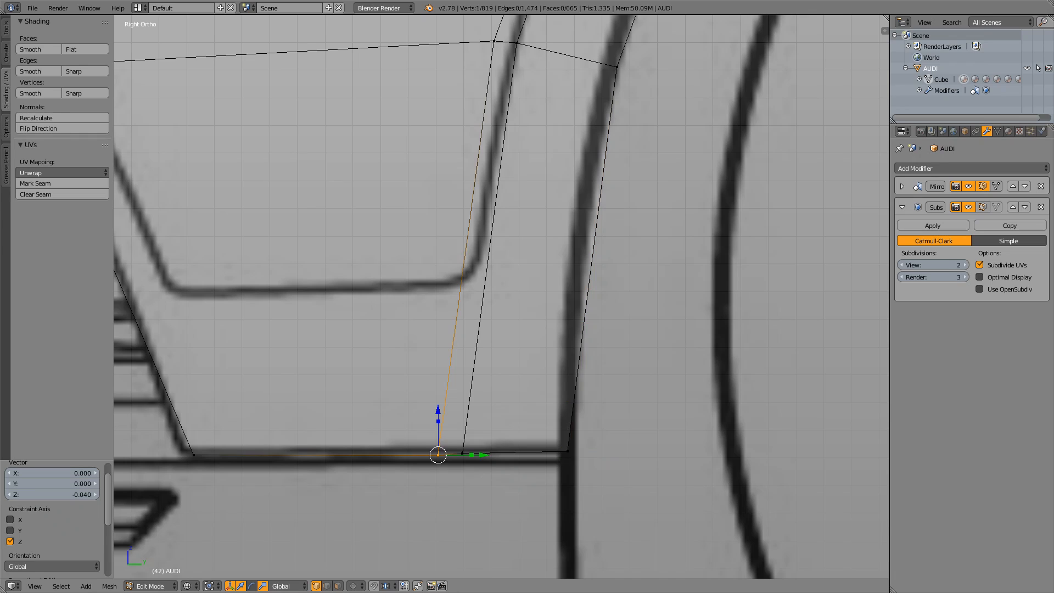
key("g")
key("z")
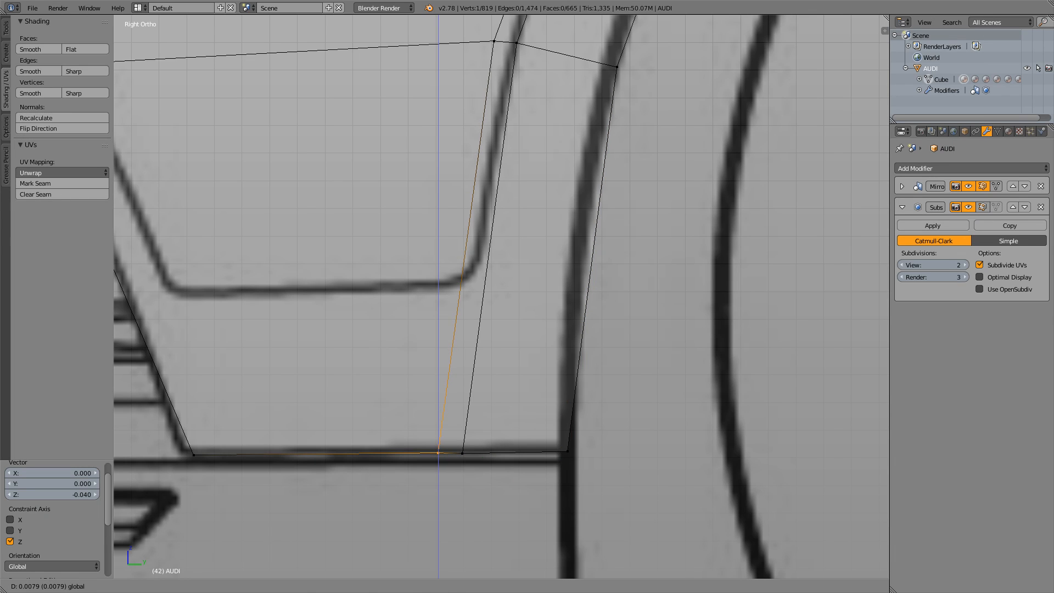
key("Return")
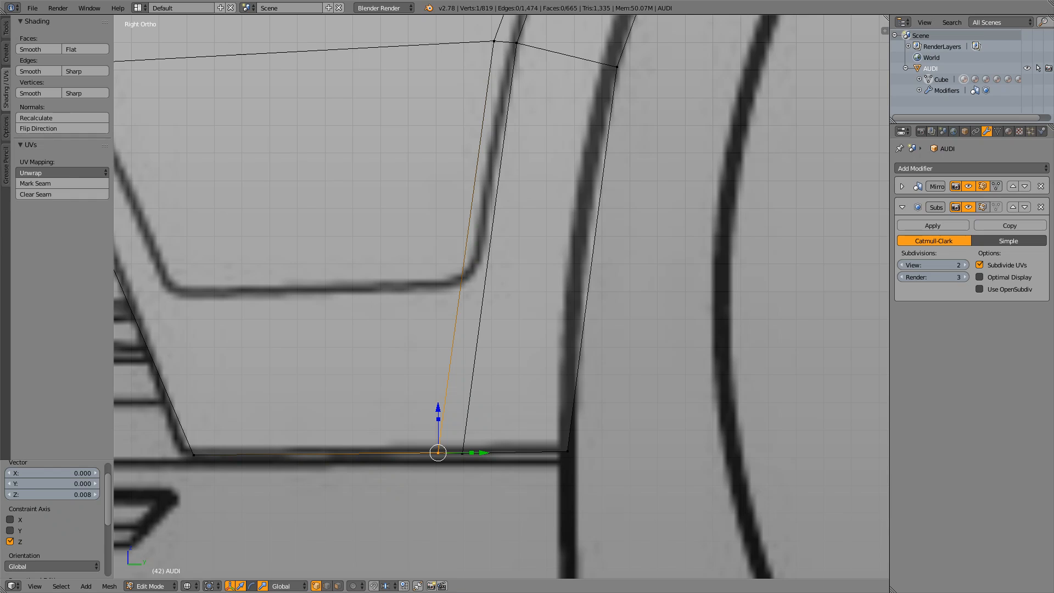
Flatten the four vertices along the bumper's lower edge in front of the wheel into a horizontal line by scaling them along Z
key("b")
left_click_drag(170, 433, 582, 490)
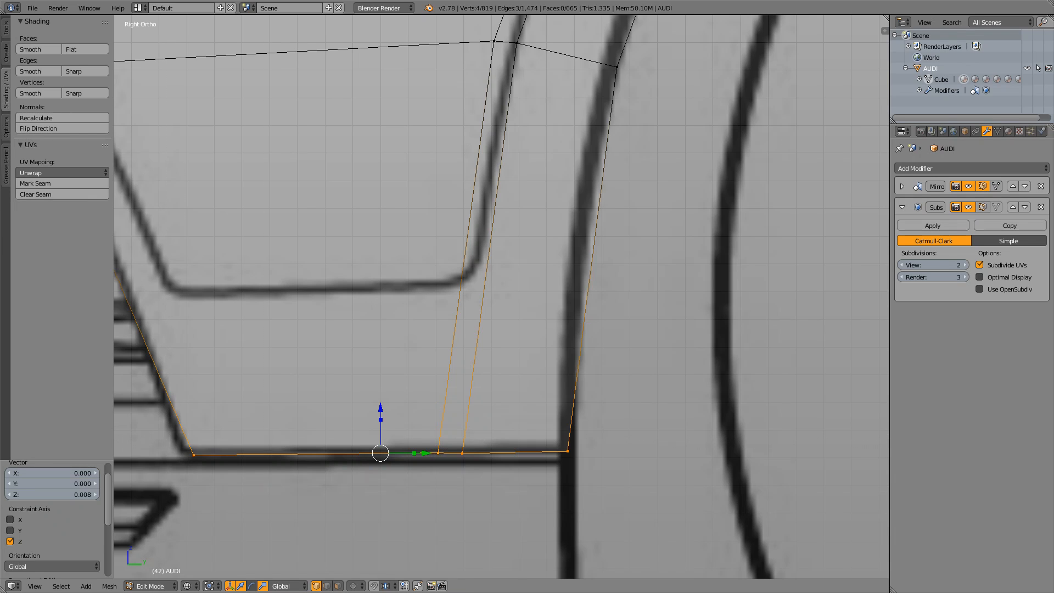
left_click_drag(380, 419, 380, 485)
left_click_drag(380, 419, 380, 469)
left_click_drag(380, 420, 381, 466)
left_click_drag(381, 419, 380, 472)
scroll(501, 297, "down", 8)
scroll(501, 296, "up", 7)
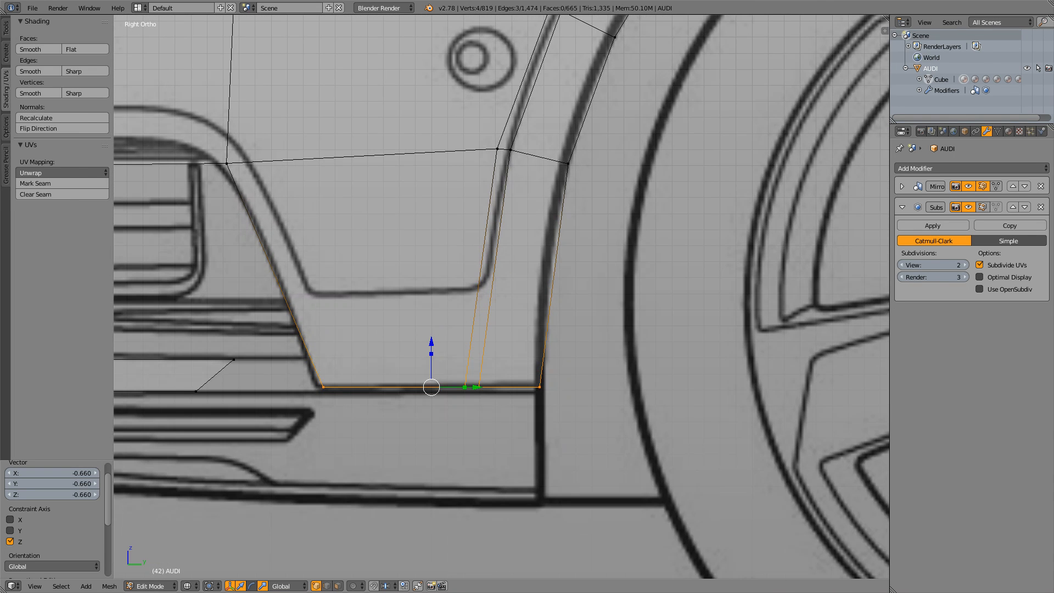
middle_click_drag(501, 297, 486, 331, "shift")
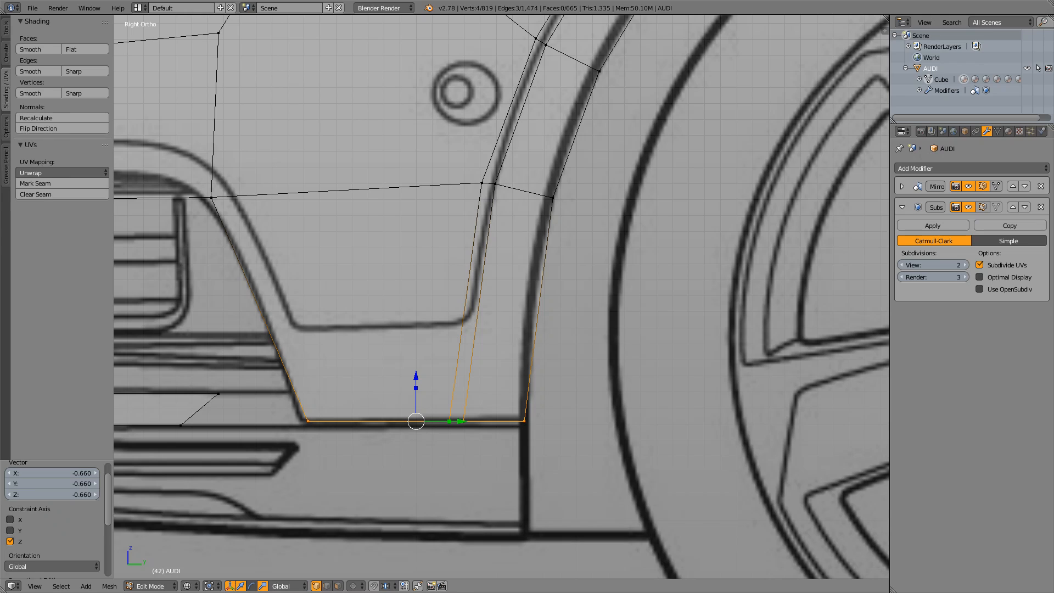
key("ctrl+r")
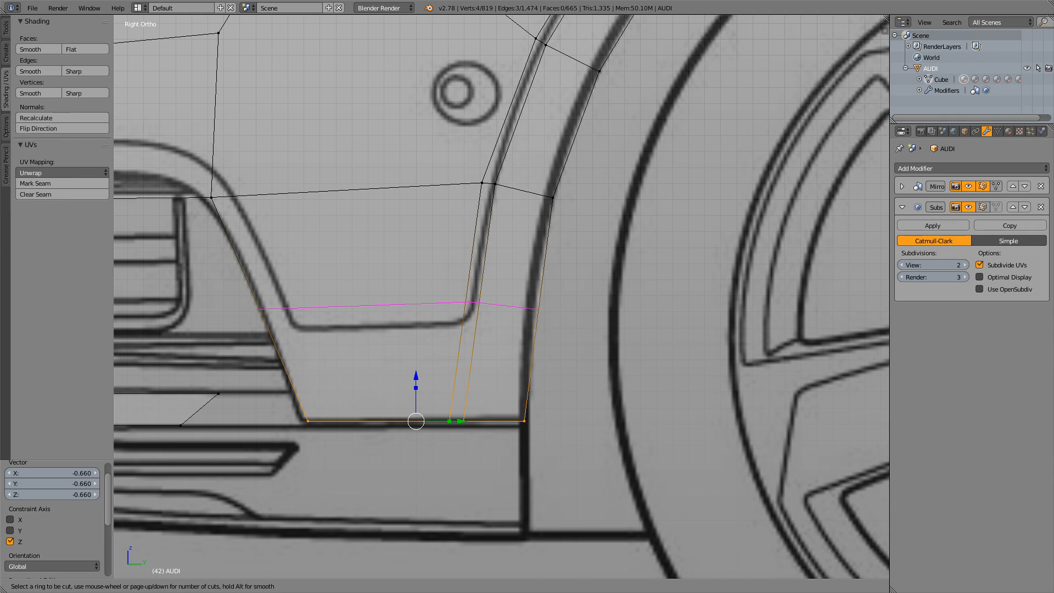
key("Escape")
key("k")
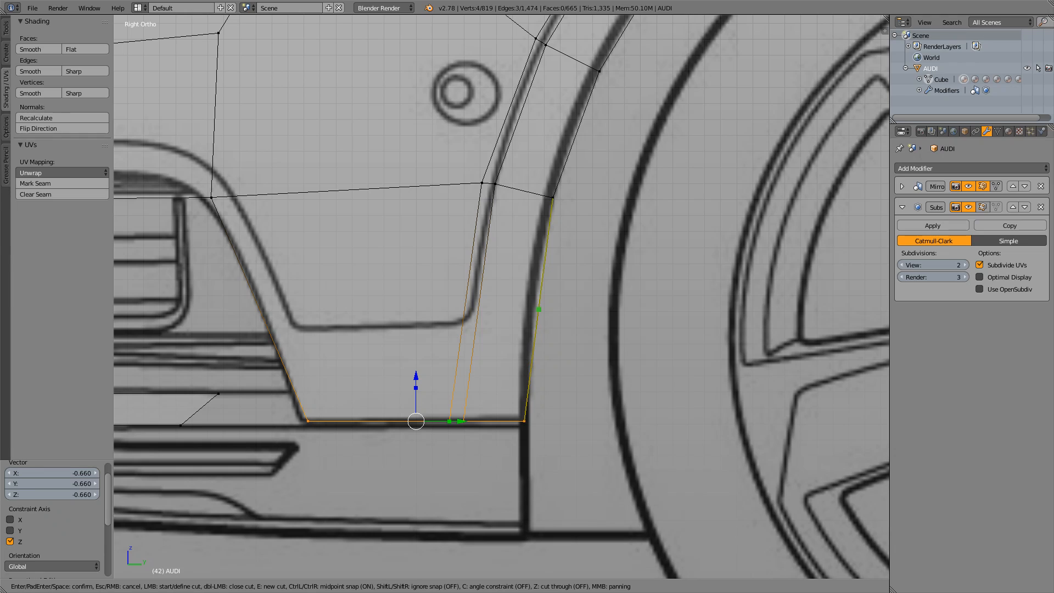
left_click(539, 309)
left_click(479, 303)
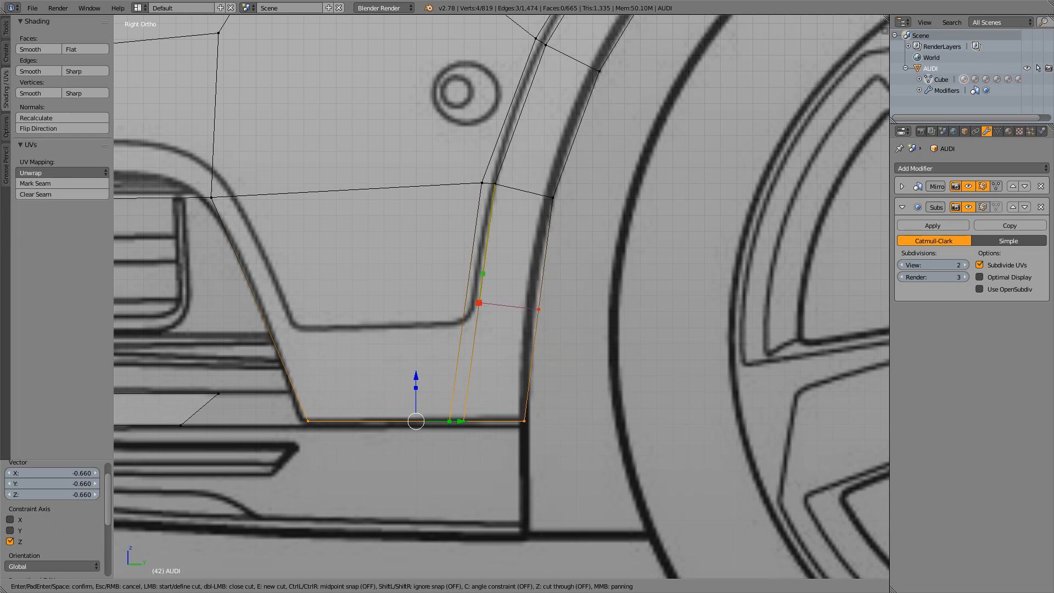
key("Escape")
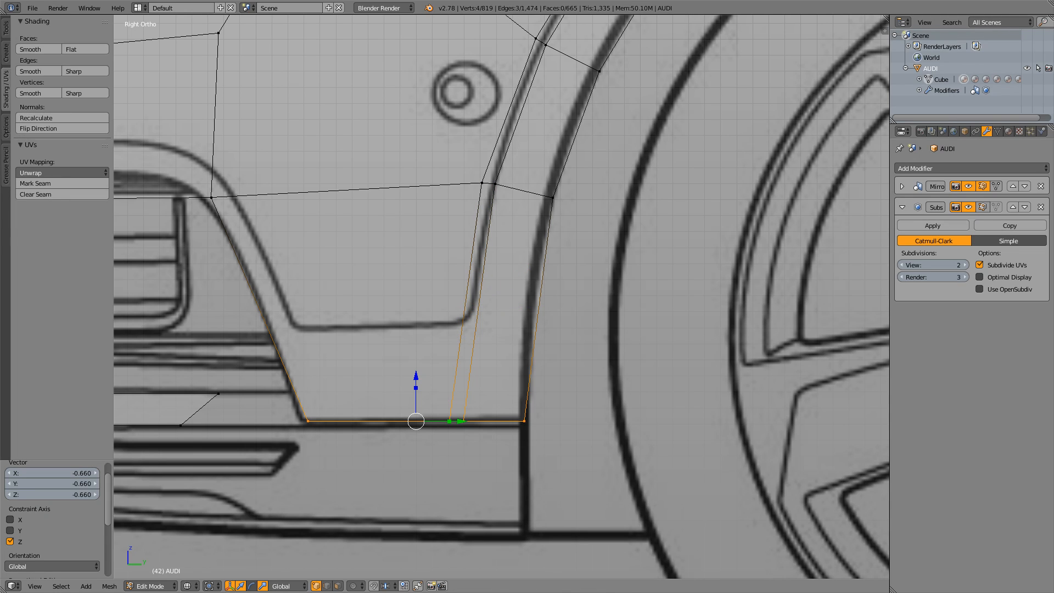
Knife-cut across the wheel arch lip and bevel, from the outer edge's midpoint above the bumper's lower edge to the forward bevel edge
key("k")
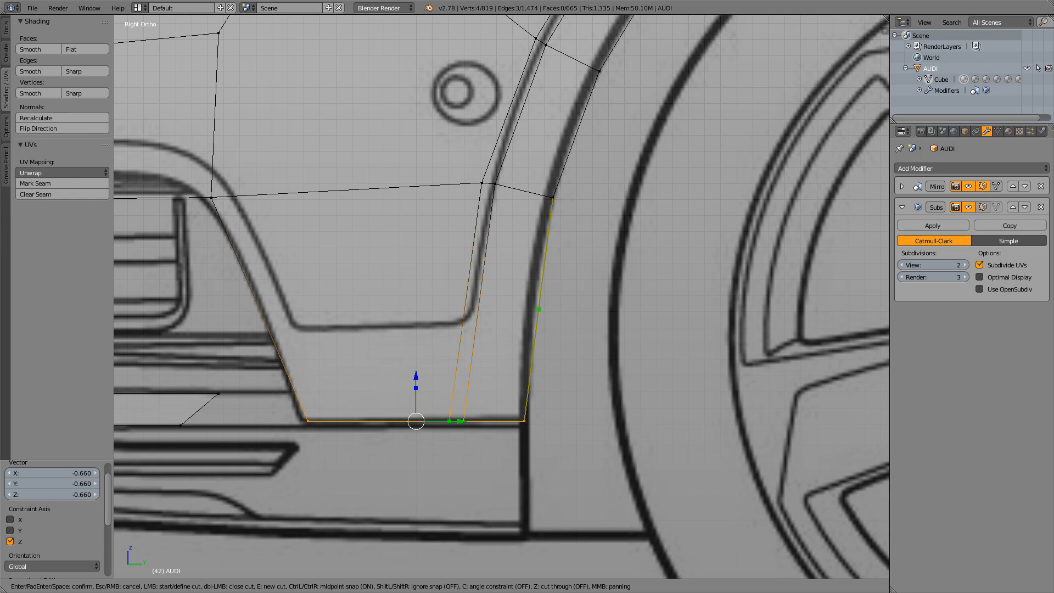
left_click(538, 309, "ctrl")
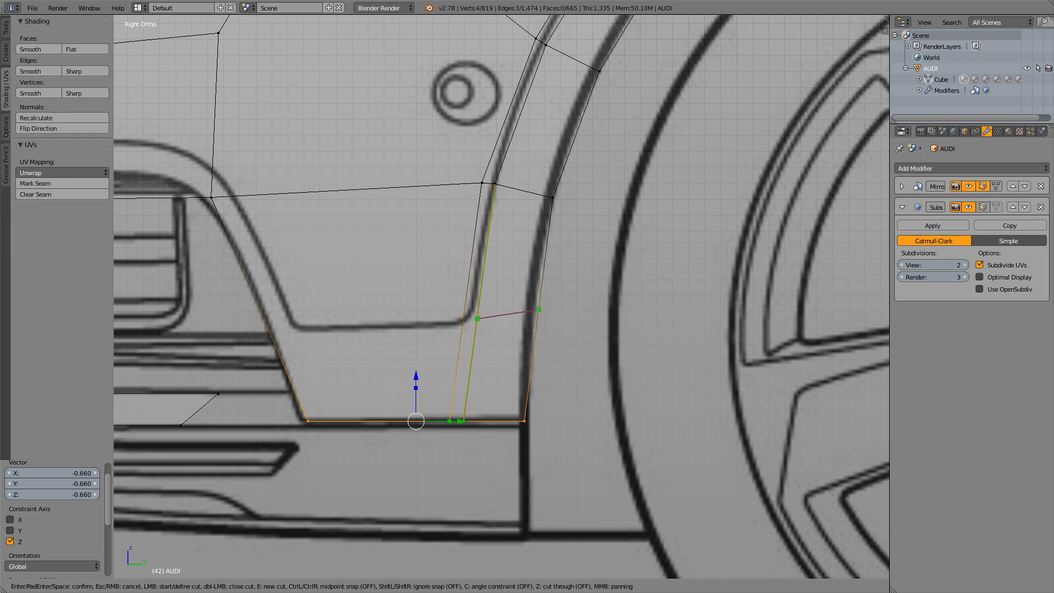
left_click(477, 318)
left_click(463, 320)
key("Return")
Move the new vertex on the arch's outer edge by -0.058 along Y onto the blueprint's wheel arch line
right_click(538, 310)
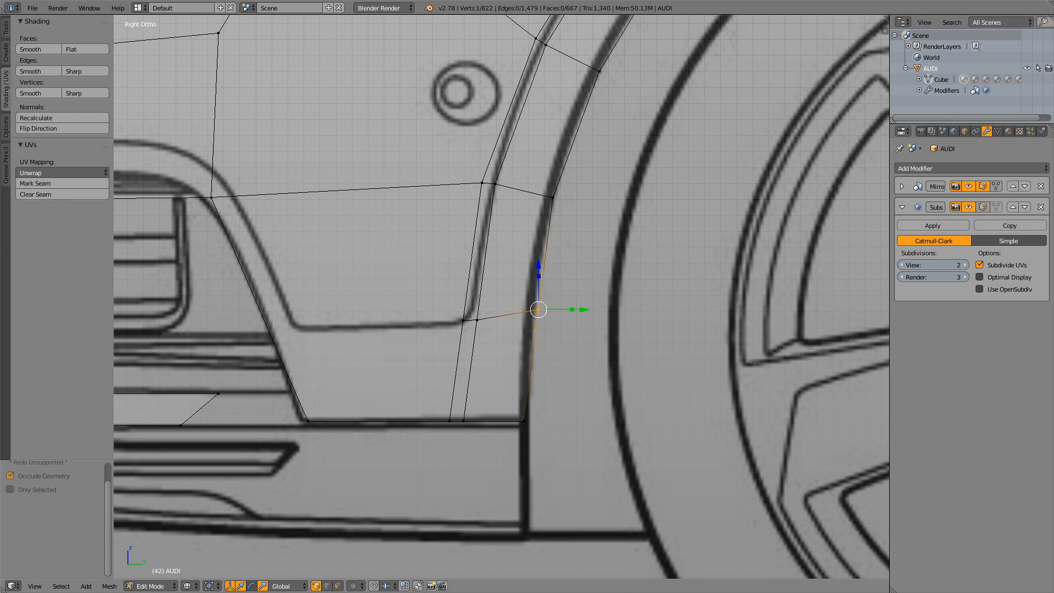
left_click_drag(584, 310, 573, 310)
scroll(573, 309, "down", 4)
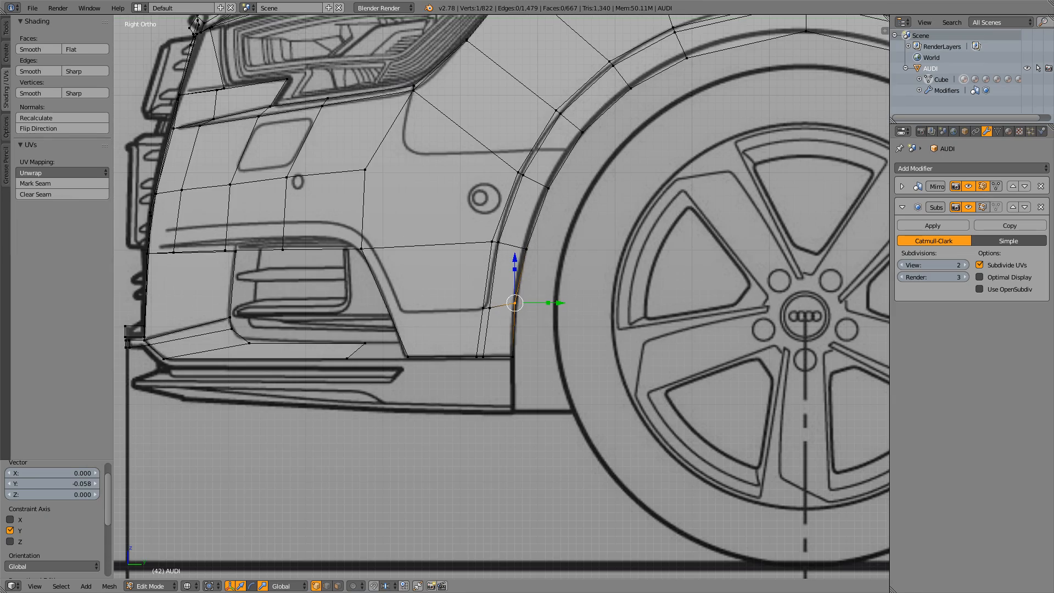
Compare the subdivided wireframe with the edit cage around the headlight, front bumper and wheel arch against the blueprint
middle_click_drag(572, 309, 472, 511, "shift")
key("Tab")
key("Tab")
key("Tab")
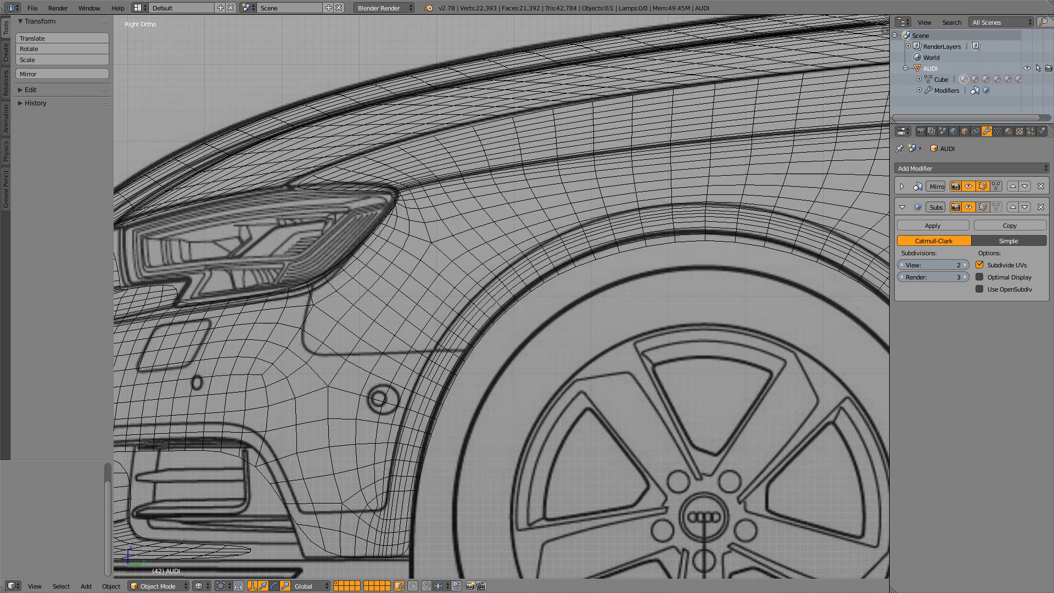
key("Tab")
key("Tab")
key("Tab")
key("Tab")
key("Tab")
key("Tab")
key("Tab")
key("Tab")
key("Tab")
key("Tab")
key("Tab")
Switch to solid shading and examine the front wheel arch and body side in perspective, with and without the edit cage
key("z")
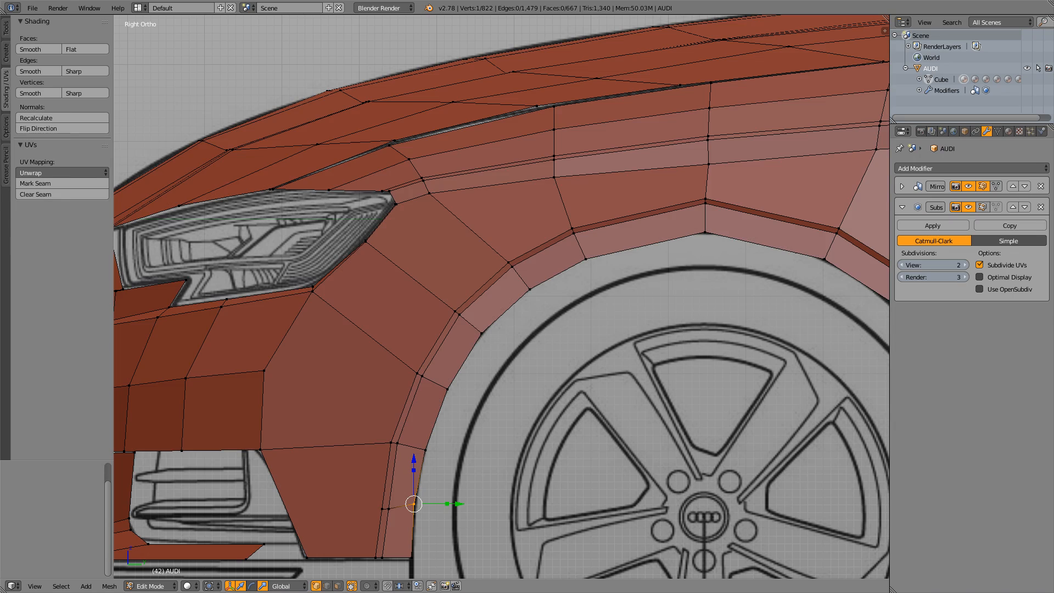
middle_click_drag(527, 307, 429, 336)
scroll(478, 332, "up", 5)
scroll(501, 296, "down", 4)
key("Tab")
key("Tab")
middle_click_drag(472, 313, 357, 316)
scroll(552, 308, "up", 2)
scroll(362, 297, "down", 3)
scroll(441, 314, "up", 3)
scroll(441, 314, "up", 4)
scroll(441, 314, "down", 5)
key("Tab")
scroll(442, 314, "down", 4)
middle_click_drag(356, 316, 170, 354, "shift")
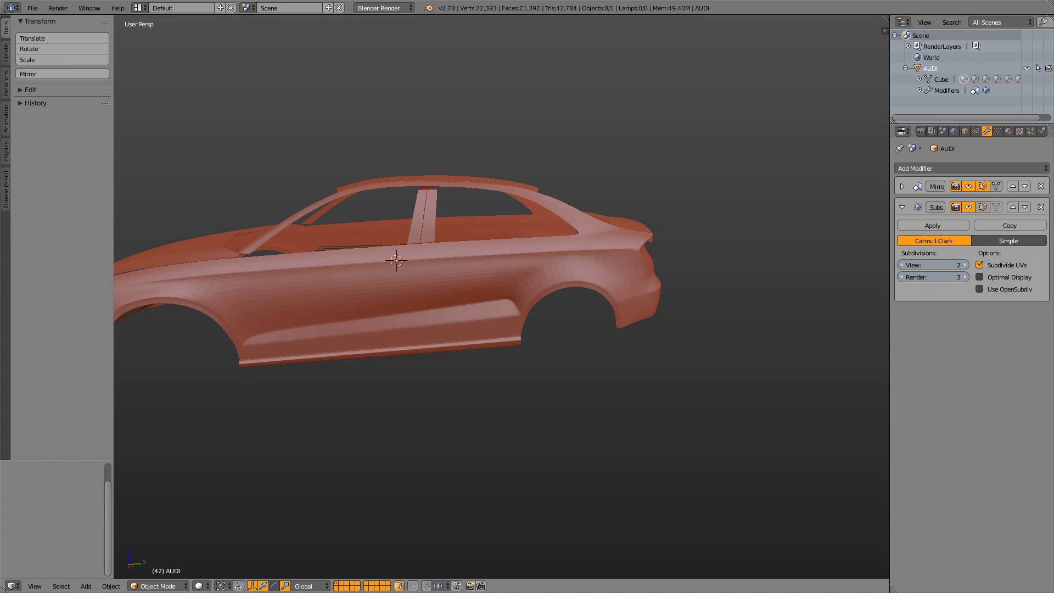
Compare the edit cage with the smoothed surface along the whole body side, both close up and from a distance
key("Tab")
key("Tab")
key("Tab")
scroll(501, 297, "down", 3)
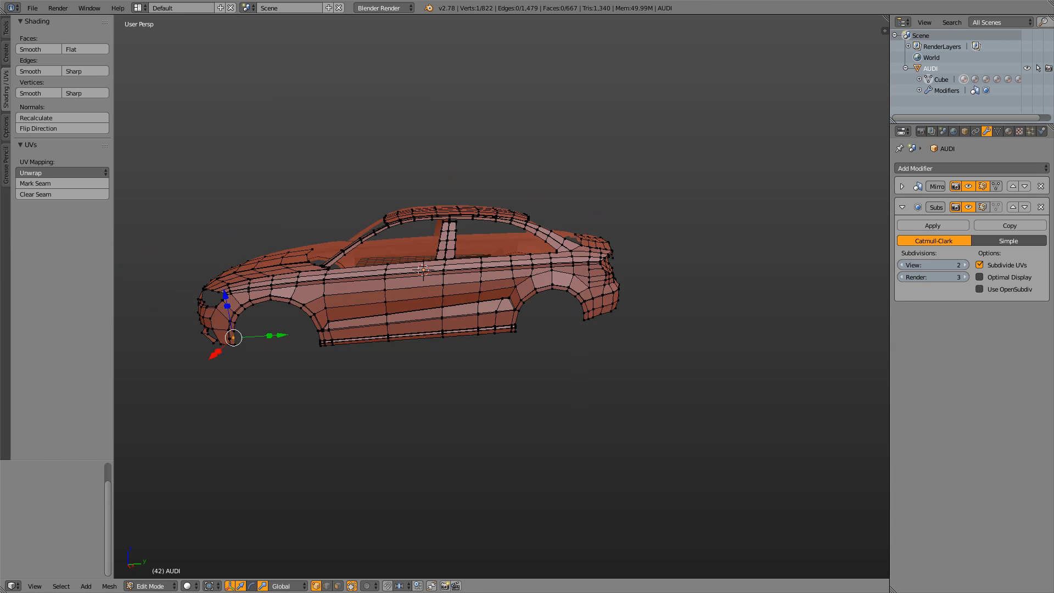
scroll(502, 296, "up", 8)
scroll(502, 297, "up", 1)
middle_click_drag(501, 296, 476, 306)
key("Tab")
key("Tab")
key("Tab")
scroll(476, 306, "down", 5)
key("Tab")
key("Tab")
scroll(477, 306, "down", 5)
middle_click_drag(476, 306, 560, 330)
middle_click_drag(483, 329, 573, 286, "shift")
scroll(560, 285, "up", 3)
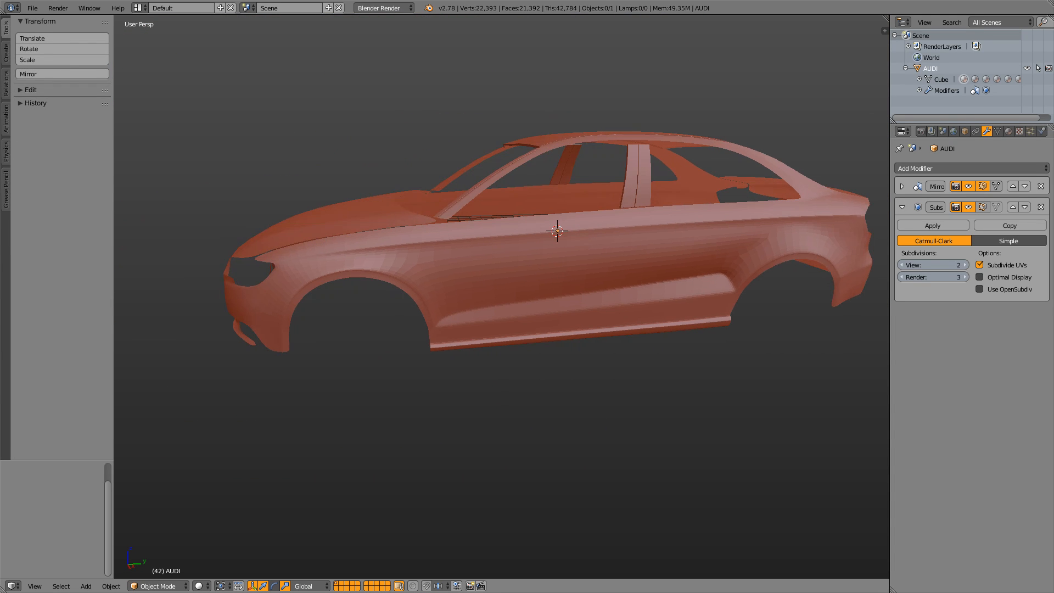
Save the car project over its existing file
key("ctrl+s")
key("Return")
middle_click_drag(494, 285, 565, 307)
scroll(565, 307, "down", 1)
middle_click_drag(494, 291, 530, 307)
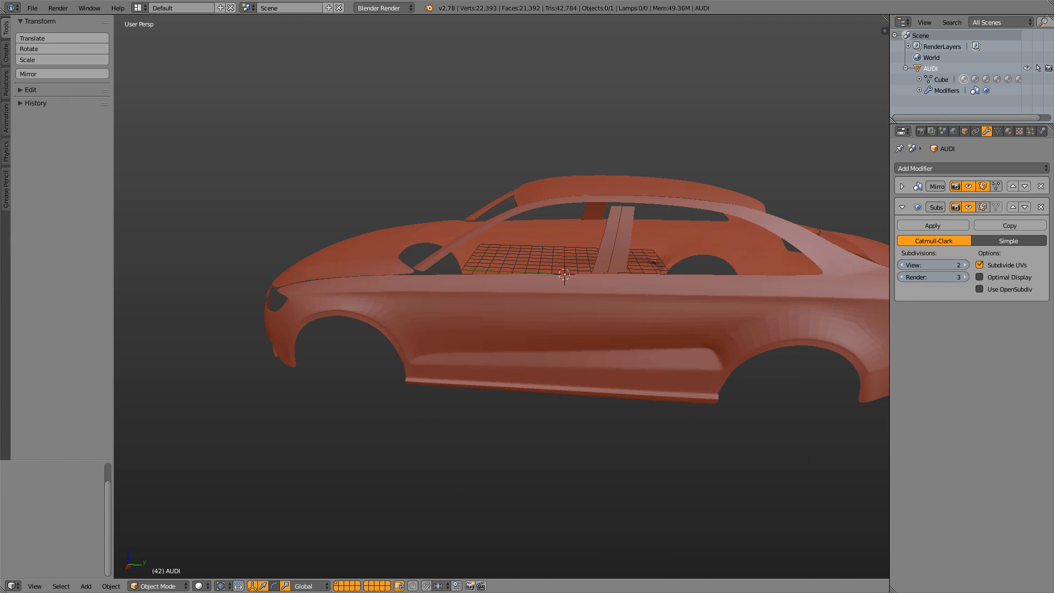
key("ctrl+s")
key("Return")
Examine the whole smoothed car body from a raised front three-quarter angle at several distances
middle_click_drag(583, 251, 699, 267)
scroll(631, 257, "down", 3)
scroll(631, 256, "up", 2)
scroll(581, 253, "down", 4)
scroll(466, 274, "up", 6)
scroll(467, 275, "down", 5)
middle_click_drag(699, 266, 615, 247, "shift")
scroll(613, 230, "down", 1)
scroll(616, 247, "up", 1)
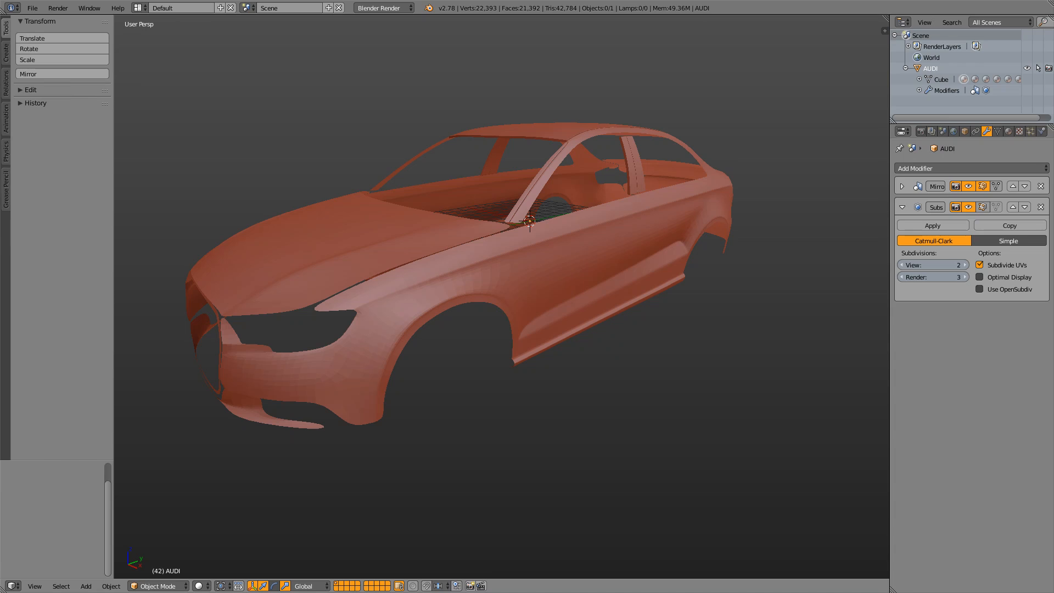